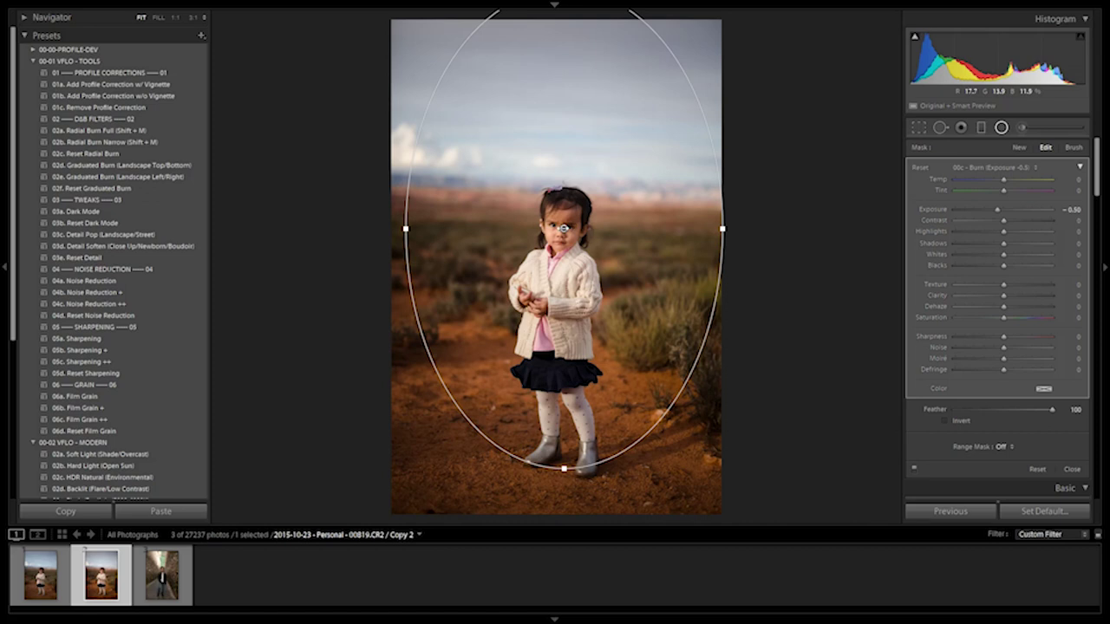
Step: Center the radial burn filter on the girl's face and set its exposure to -0.85
mouse_move(563, 228)
left_mouse_down()
mouse_move(542, 224)
mouse_move(562, 231)
left_mouse_up()
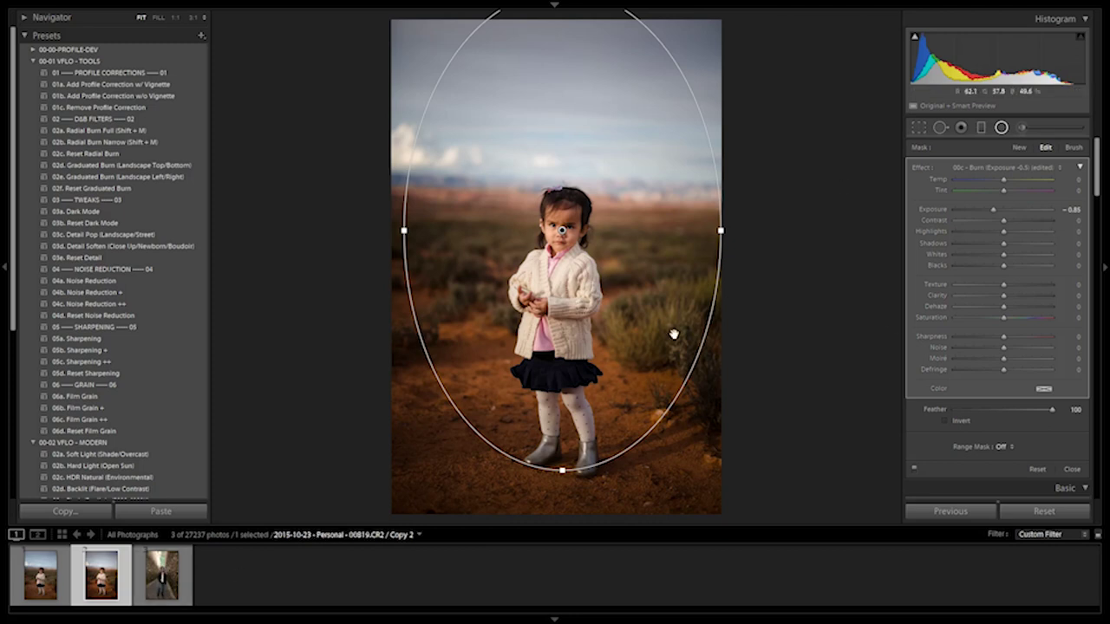
Step: Open the alley portrait of the boy and set its white balance by sampling his black jacket
left_click(163, 584)
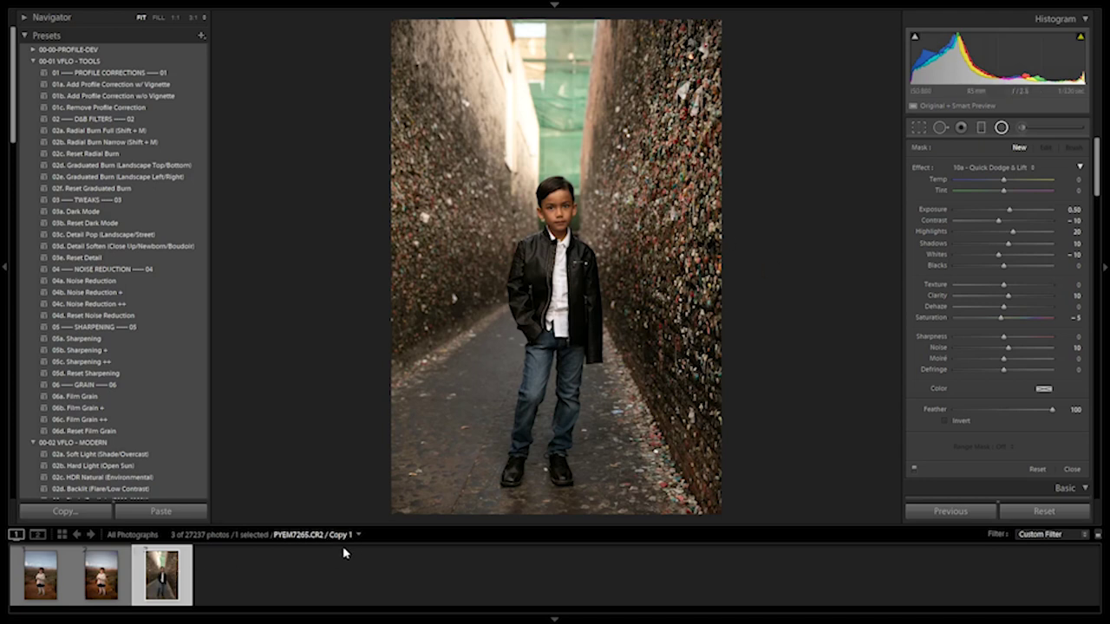
key("w")
left_click(583, 289)
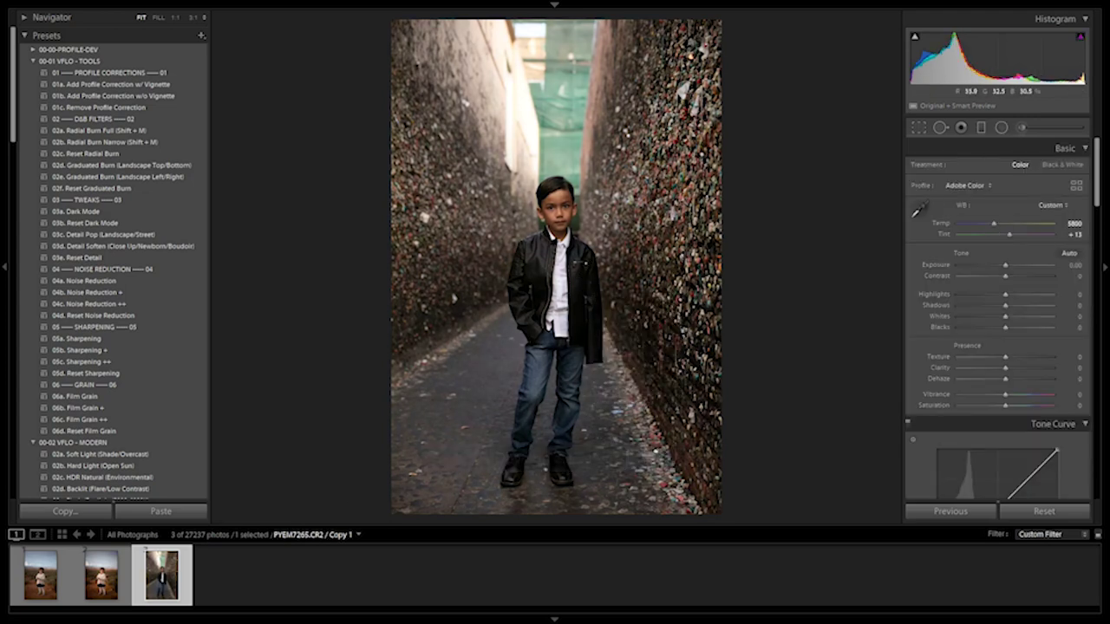
Step: Create a virtual copy of the alley portrait and apply the 02a. Soft Light (Shade/Overcast) preset to it
key("ctrl+apostrophe")
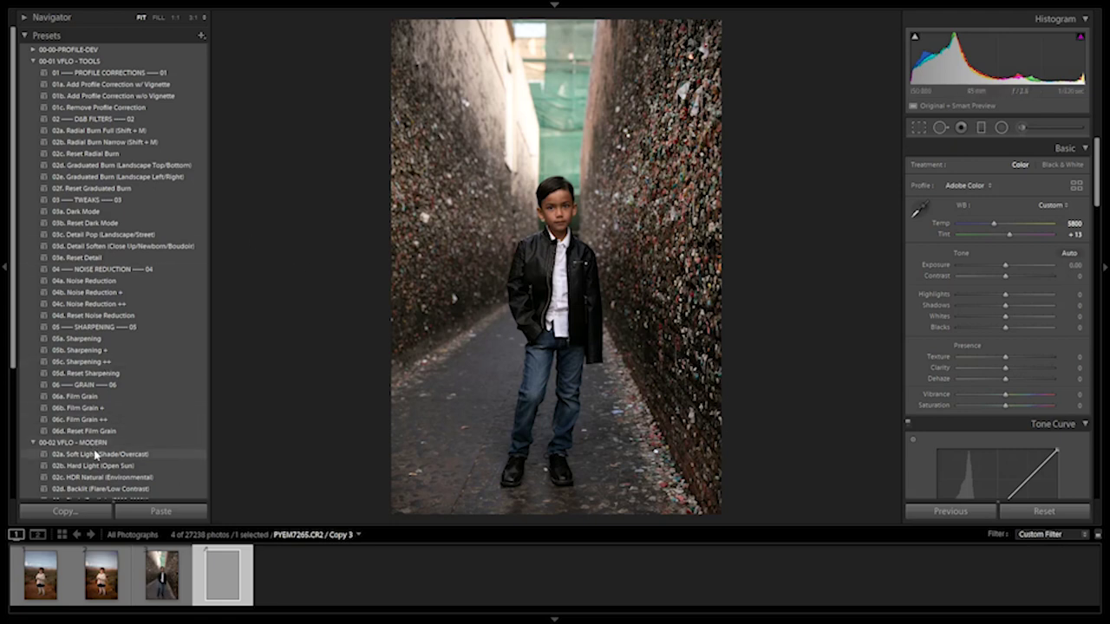
left_click(149, 455)
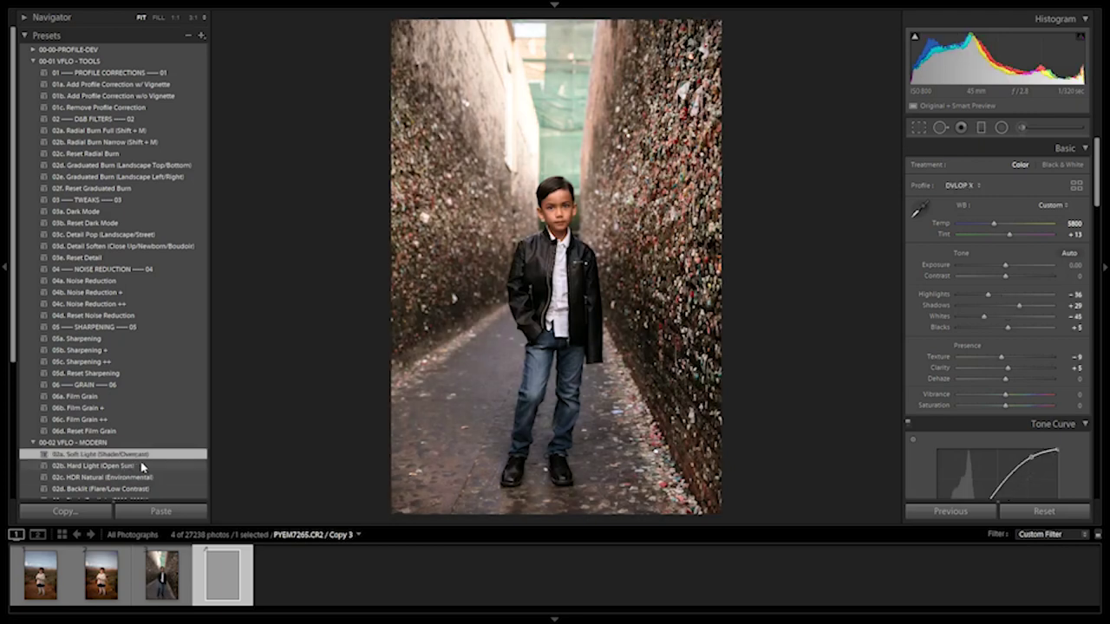
Step: Apply the 03a. Dark Mode preset and set the exposure to -2.56
left_click(149, 212)
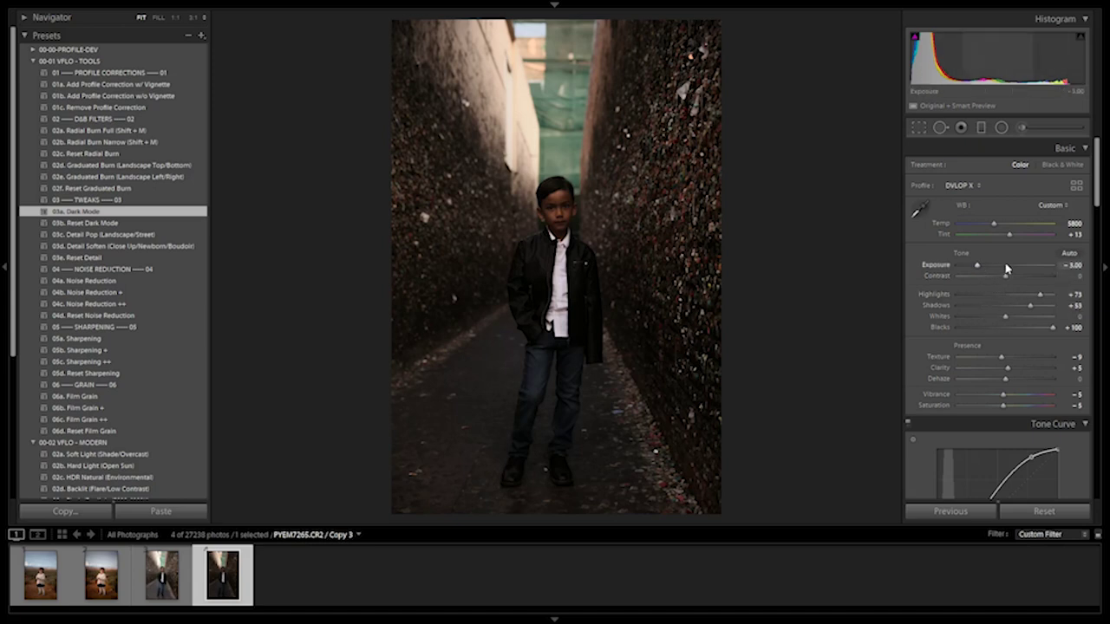
left_click_drag(978, 267, 982, 267)
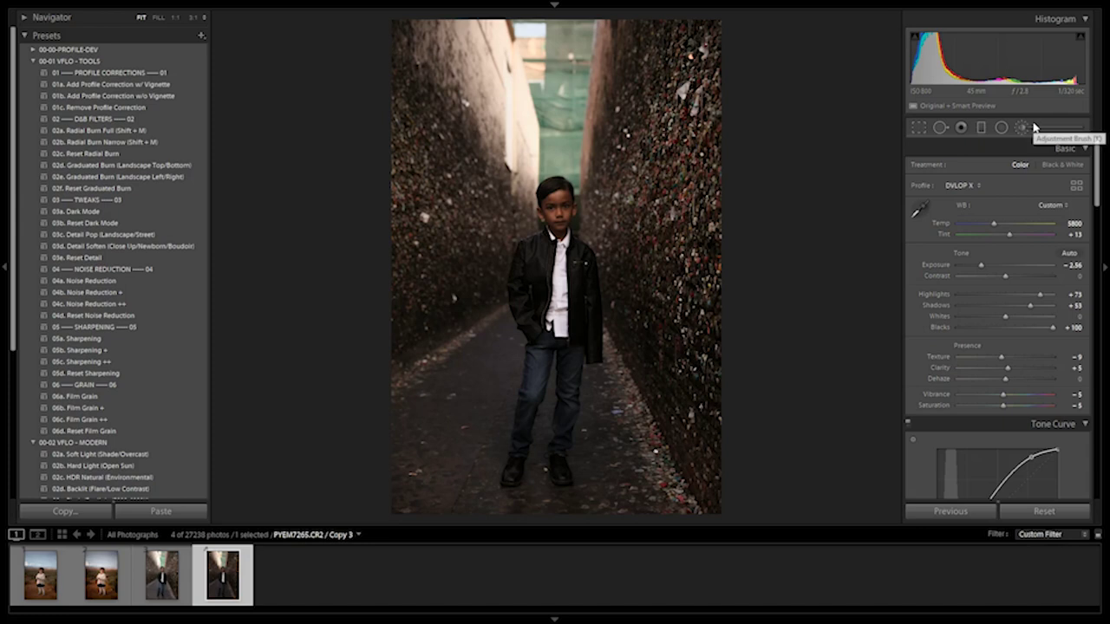
Step: Set up the Adjustment Brush with the 10a - Quick Dodge & Lift effect and a brush size of 11
key("k")
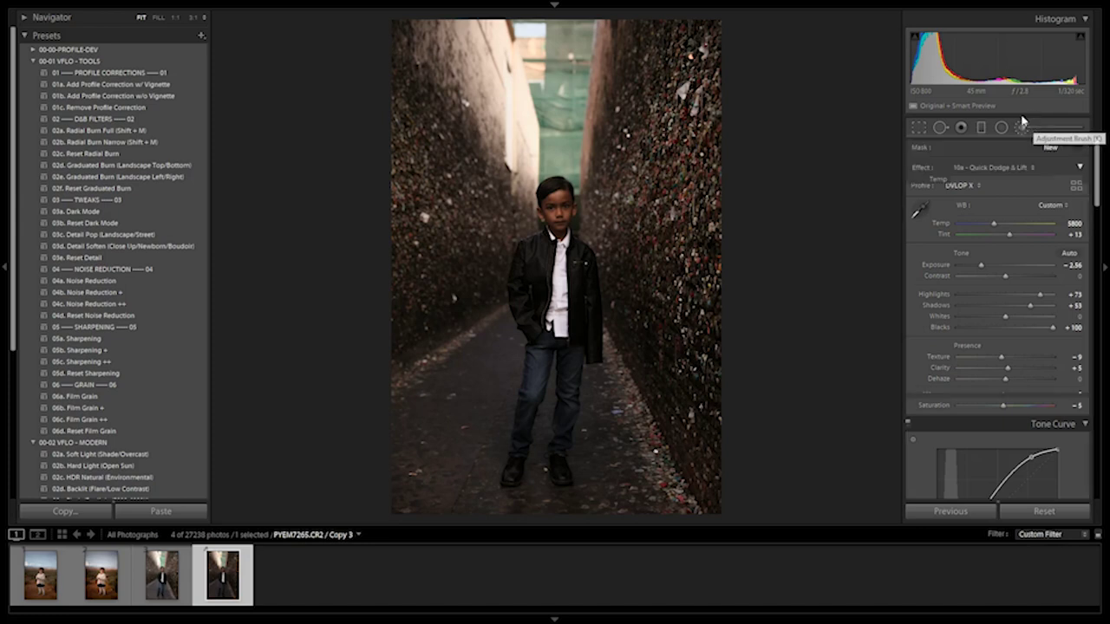
left_click(1032, 167)
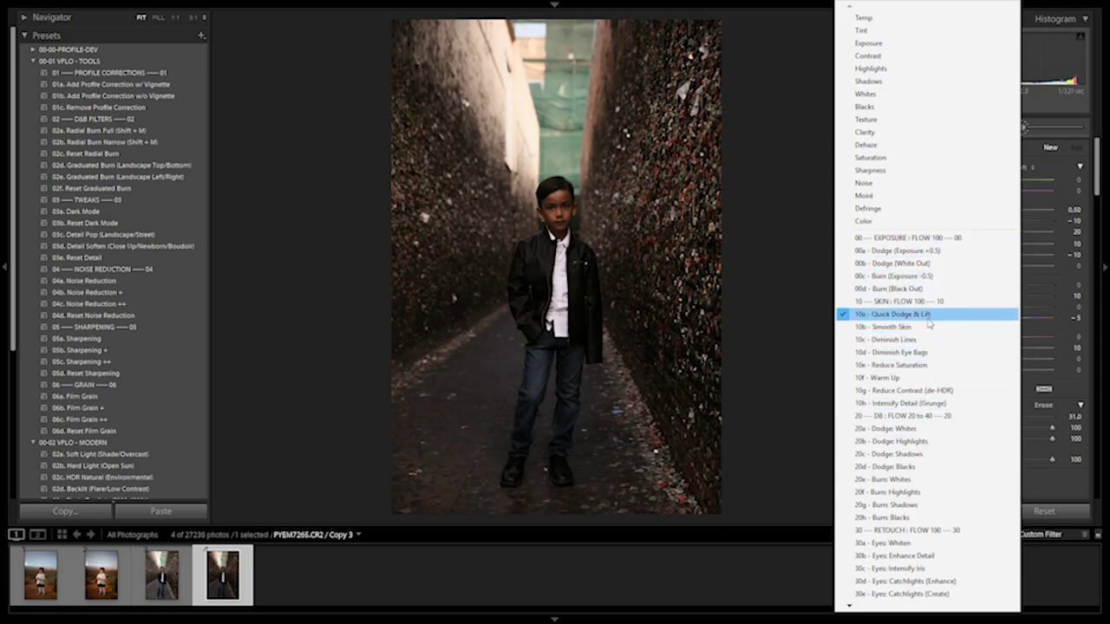
left_click(893, 313)
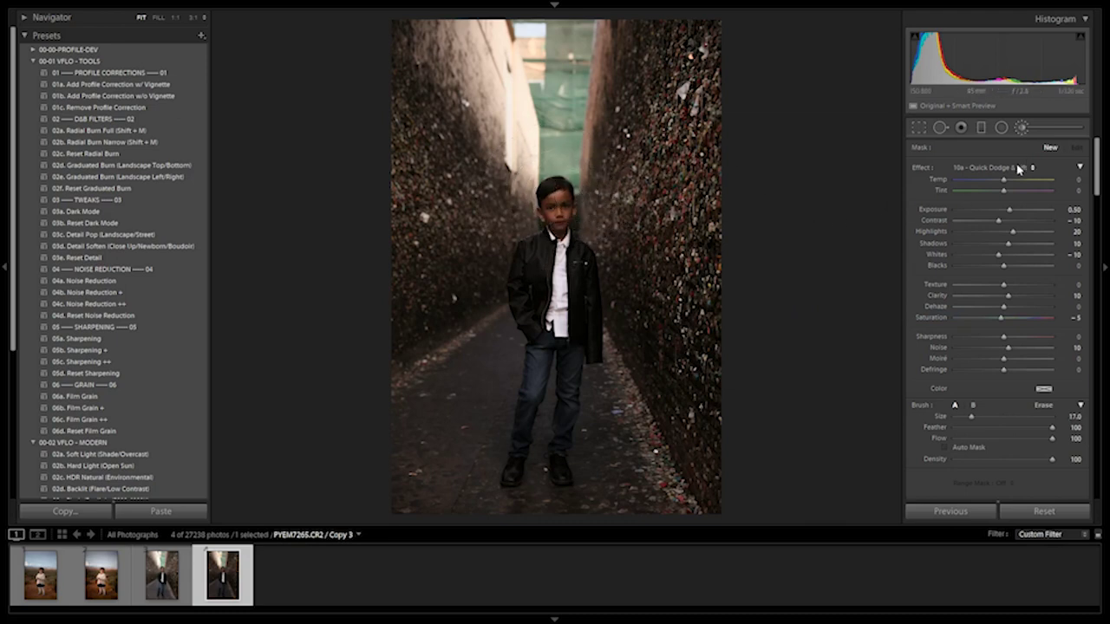
scroll(714, 263, "down", 4)
scroll(722, 267, "down", 1)
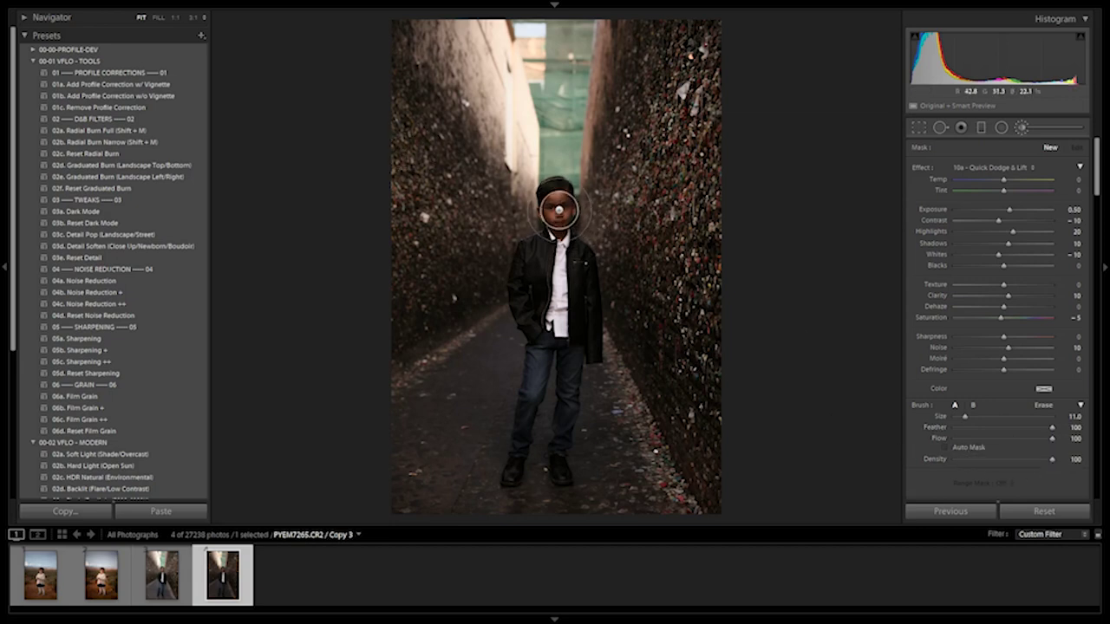
left_click(988, 169)
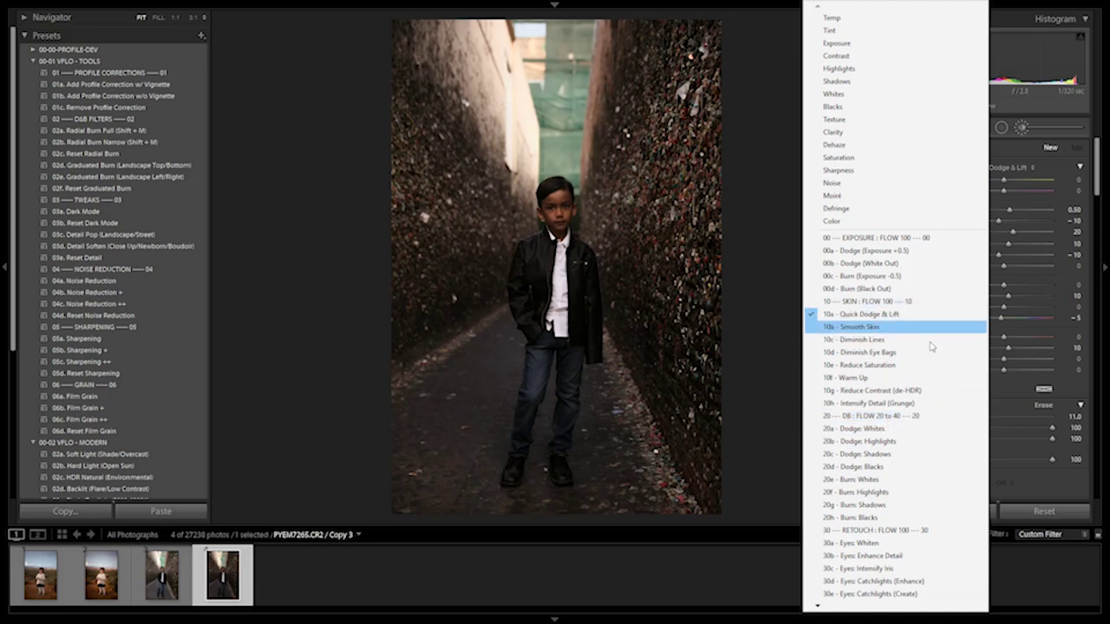
left_click(1037, 130)
key("d")
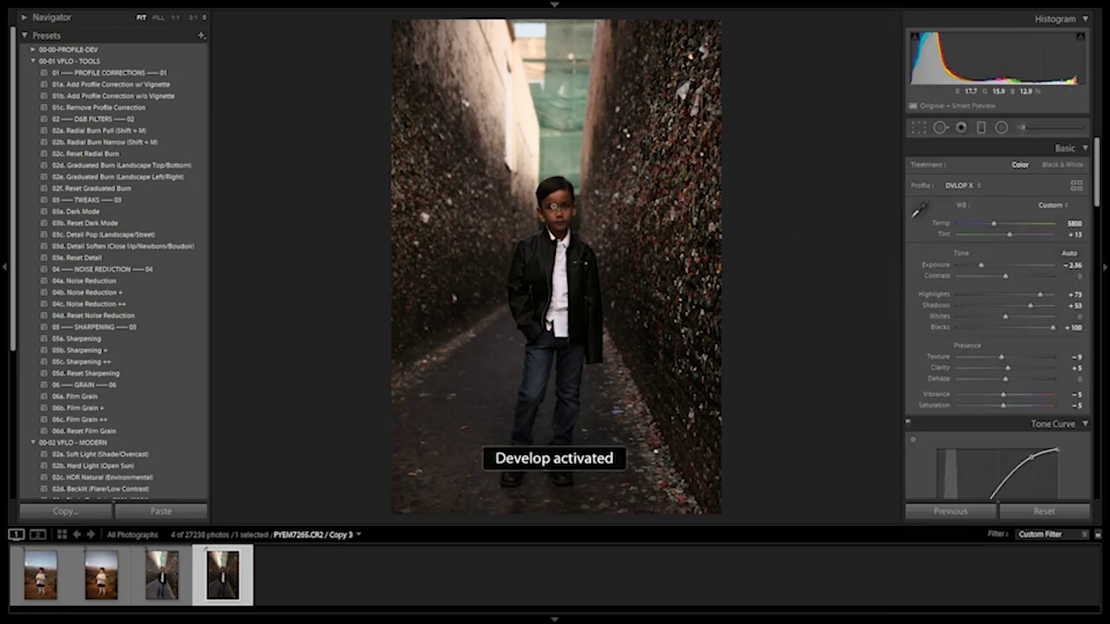
Step: Paint the Quick Dodge & Lift adjustment over the boy from head to shoes, reducing the brush size to 6 for the narrower areas
key("k")
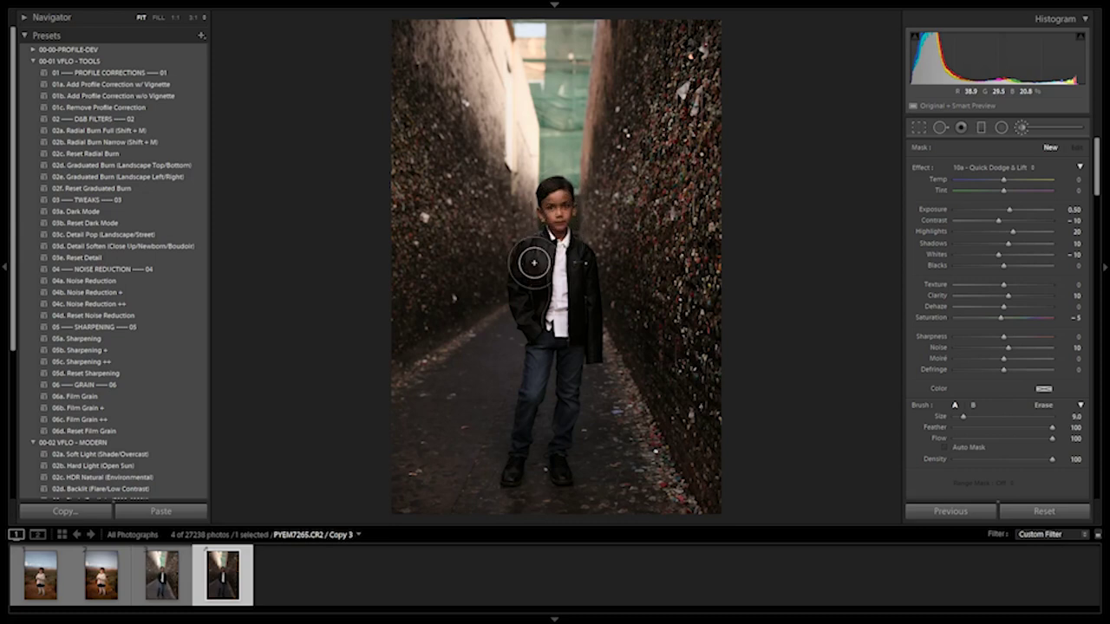
mouse_move(567, 300)
left_mouse_down()
mouse_move(574, 262)
mouse_move(580, 333)
mouse_move(560, 471)
mouse_move(508, 476)
mouse_move(538, 341)
mouse_move(555, 334)
mouse_move(530, 346)
mouse_move(514, 469)
mouse_move(546, 345)
mouse_move(567, 355)
mouse_move(565, 479)
mouse_move(580, 311)
mouse_move(586, 321)
mouse_move(555, 189)
mouse_move(523, 298)
mouse_move(540, 328)
left_mouse_up()
scroll(572, 352, "down", 2)
scroll(572, 351, "down", 1)
key("bracketleft")
key("bracketright")
key("space")
left_click(601, 411)
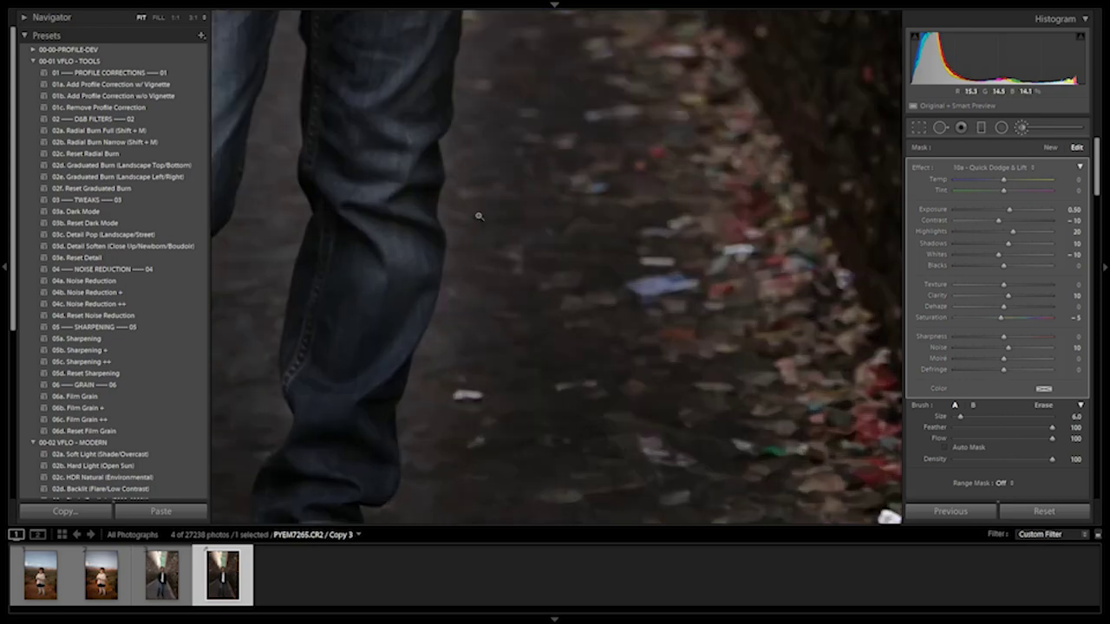
left_click(476, 215)
Step: Erase the dodge mask spill from the background along the outer edge of the boy's jacket sleeve and down to his shoes
key("alt")
key("[")
left_click_drag(505, 235, 500, 275)
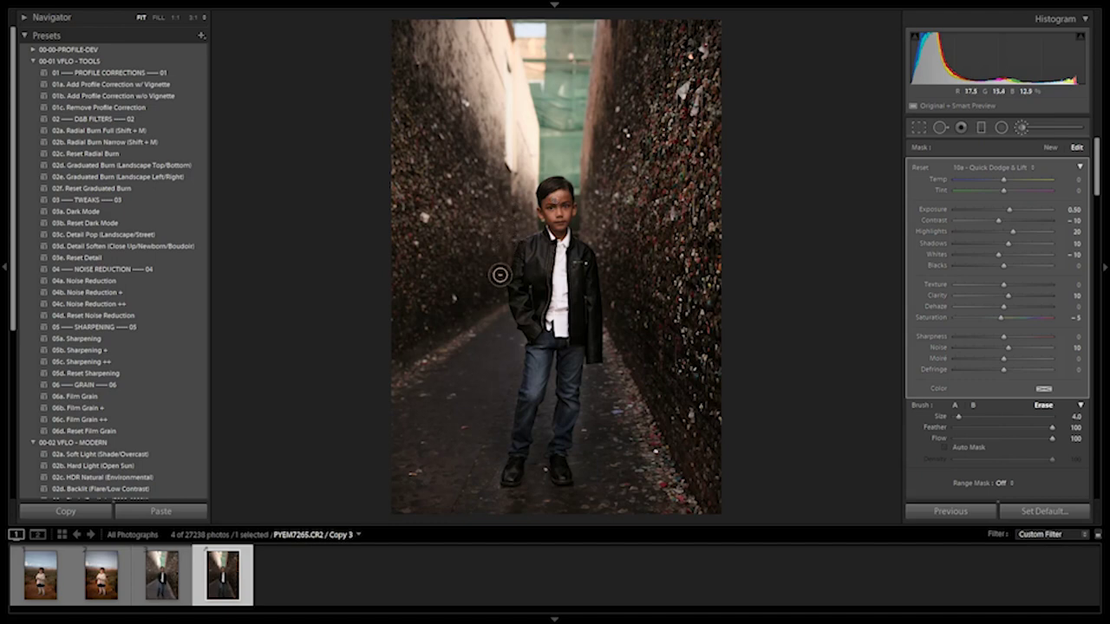
key("bracketright")
key("bracketright")
mouse_move(498, 314)
left_mouse_down()
mouse_move(510, 333)
mouse_move(490, 490)
left_mouse_up()
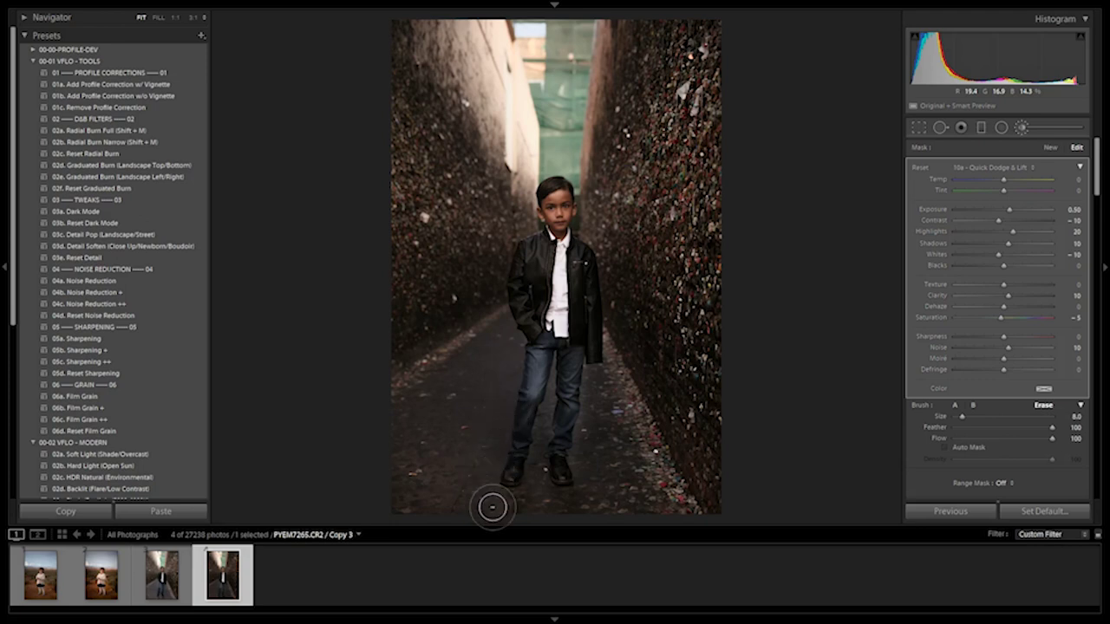
Step: Erase the remaining dodge mask spill between the boy's legs and around his head and shoulders with a small eraser
key("bracketleft")
key("bracketleft")
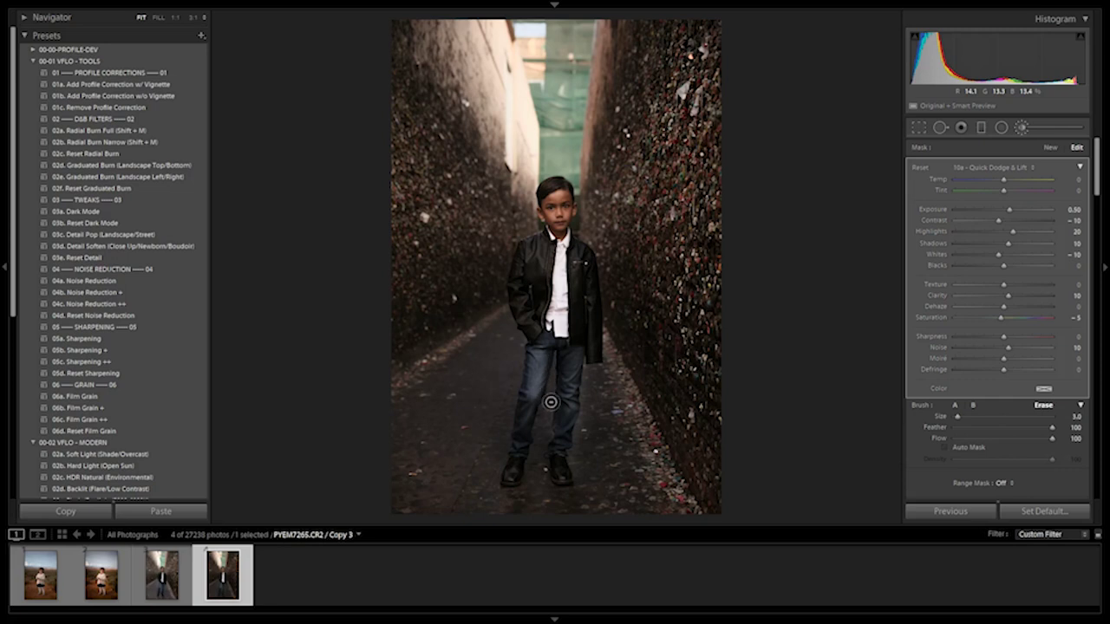
key("bracketright")
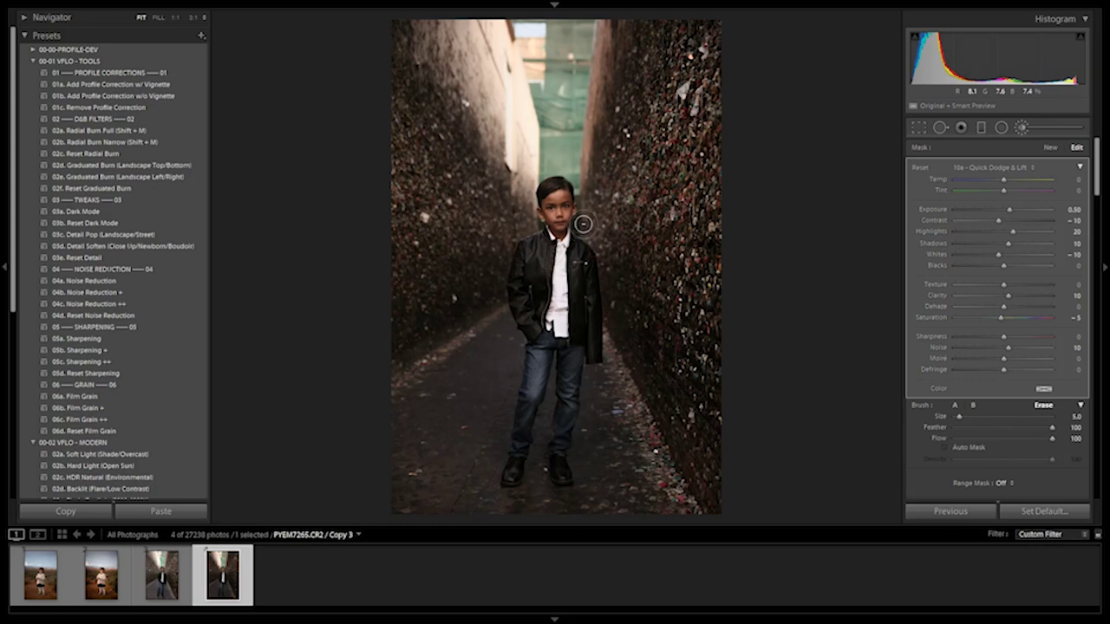
left_click_drag(522, 194, 530, 229)
key("[")
key("[")
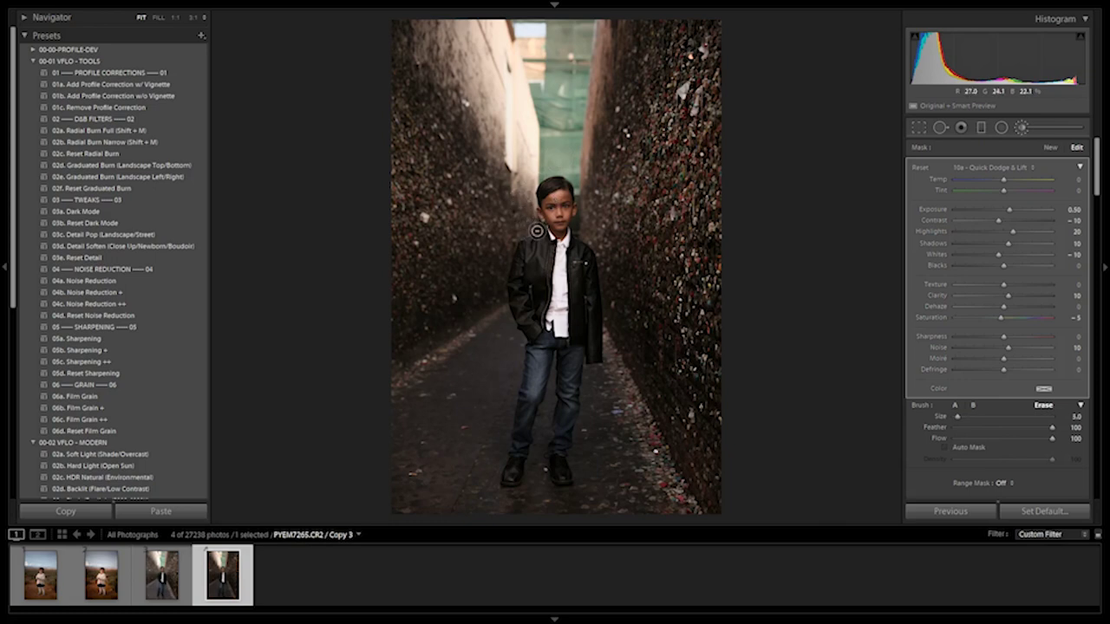
key("bracketright")
key("alt")
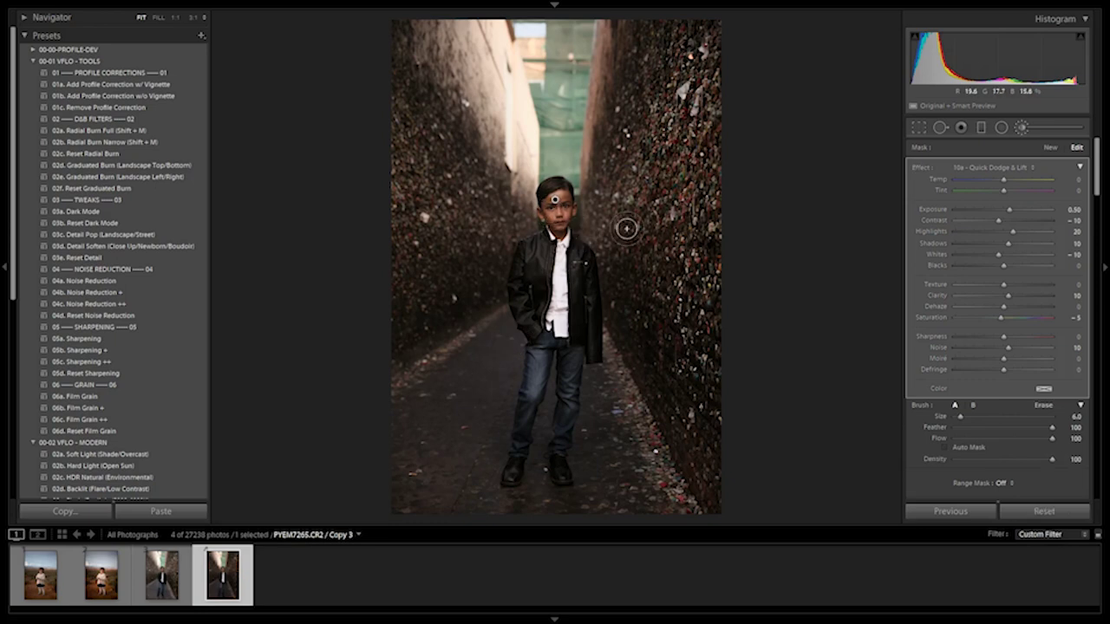
Step: Check the painted area with the mask overlay and intensify the whole dodge adjustment until its exposure is 0.62
key("o")
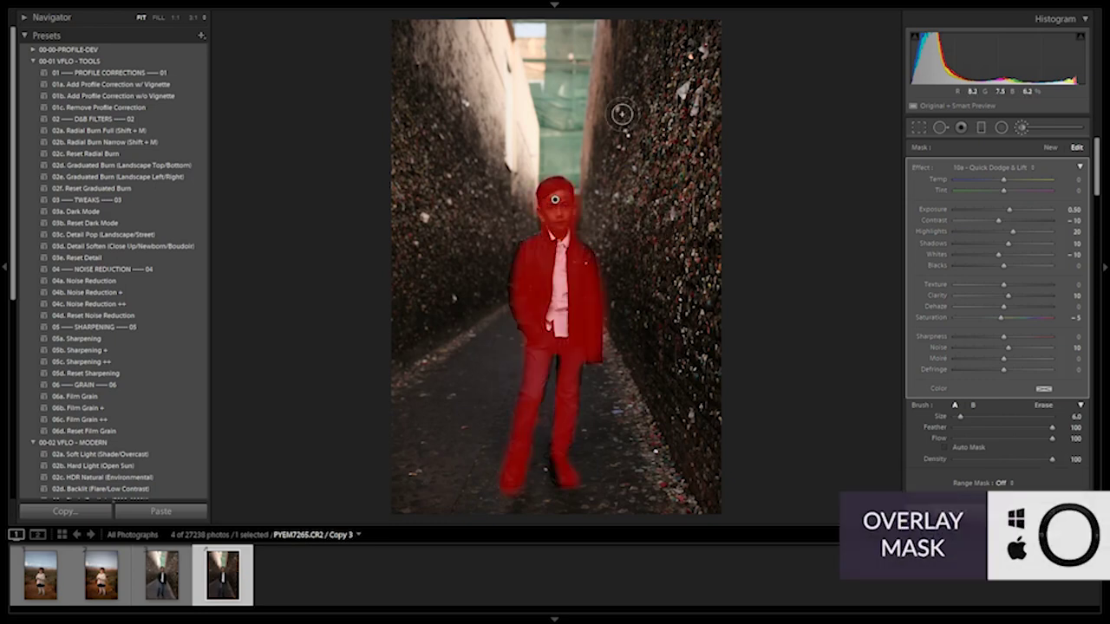
key("o")
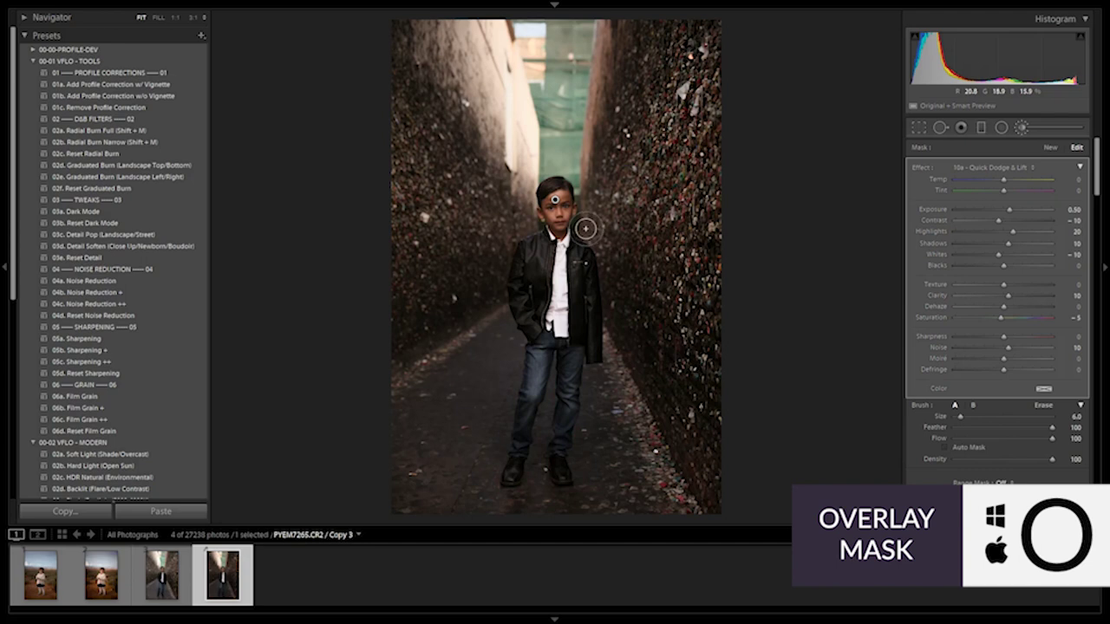
key("alt")
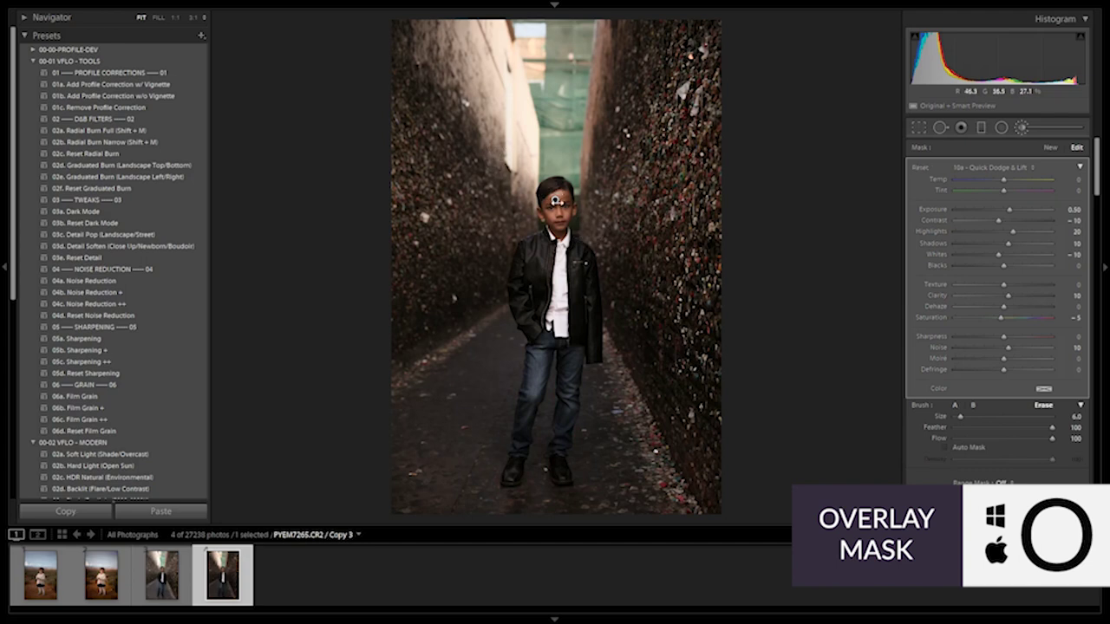
key("o")
key("o")
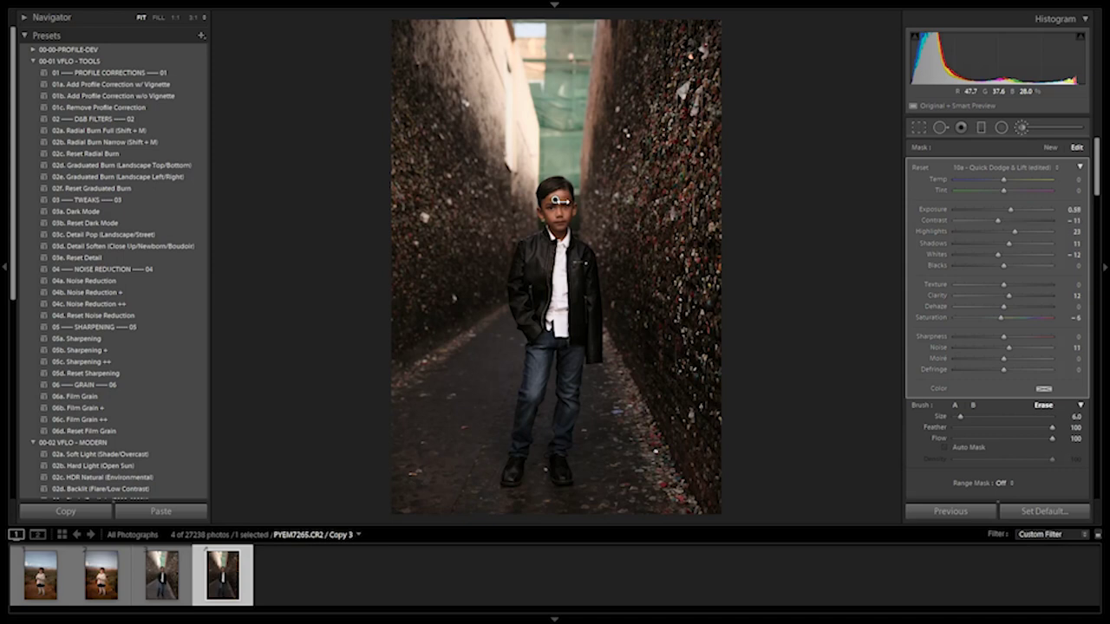
left_click_drag(579, 206, 550, 202)
key("alt")
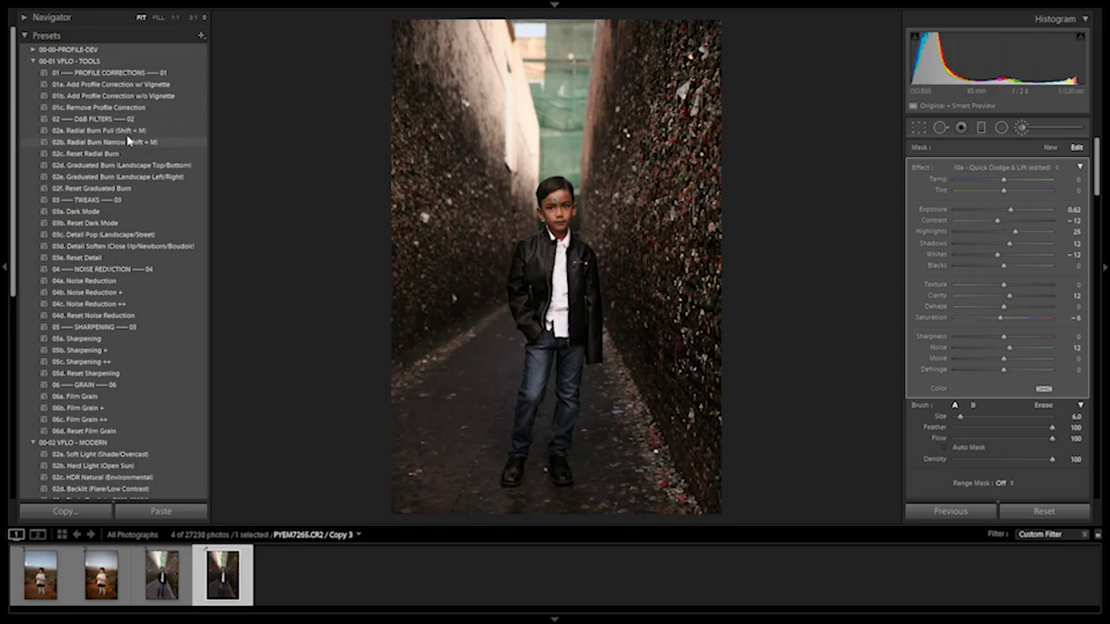
Step: Apply the 02b. Radial Burn Narrow preset, center its filter on the boy's face and set the filter's exposure to -0.61
left_click(129, 140)
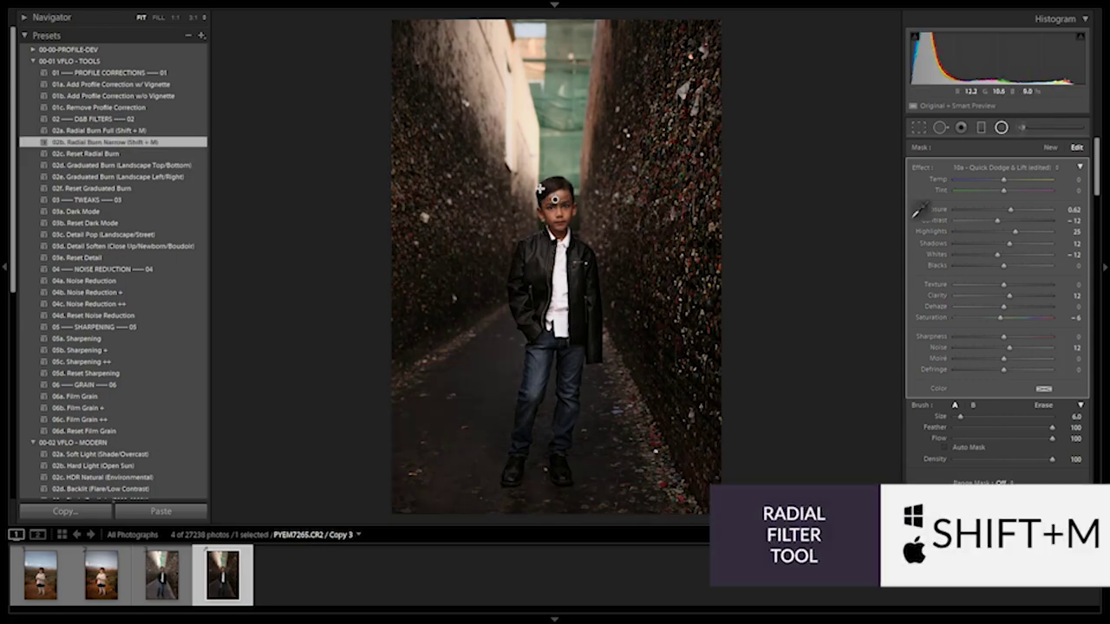
key("shift+m")
left_click(555, 266)
mouse_move(556, 266)
left_mouse_down()
mouse_move(565, 216)
mouse_move(555, 215)
left_mouse_up()
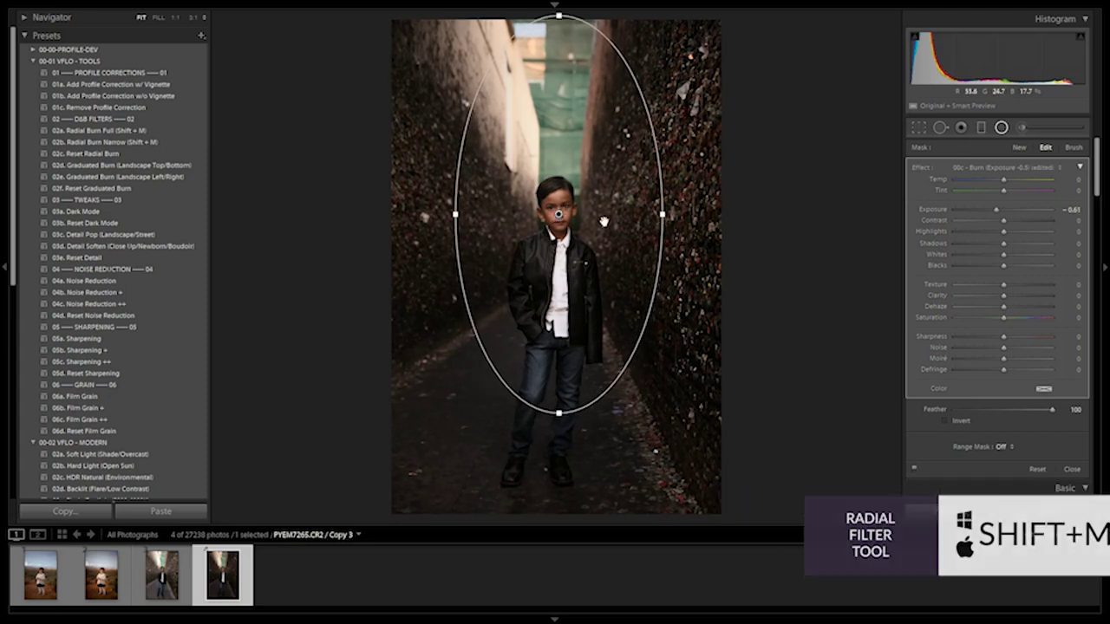
key("shift+m")
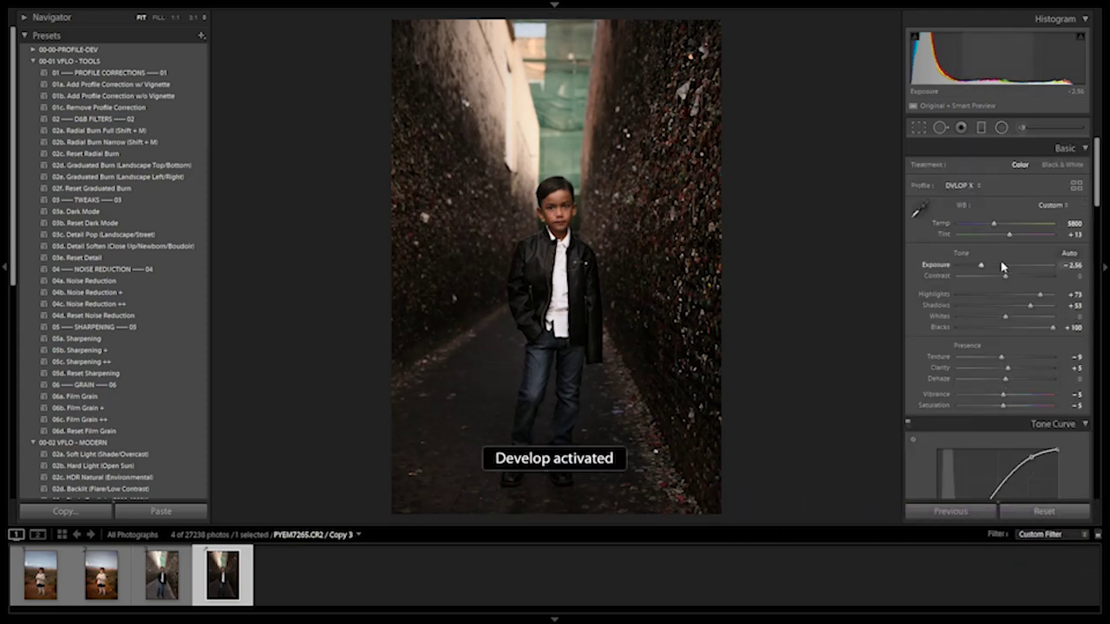
Step: Set the photo's exposure to -2.36, contrast to +5, temperature to 5650 and tint to +18
left_click(1008, 276)
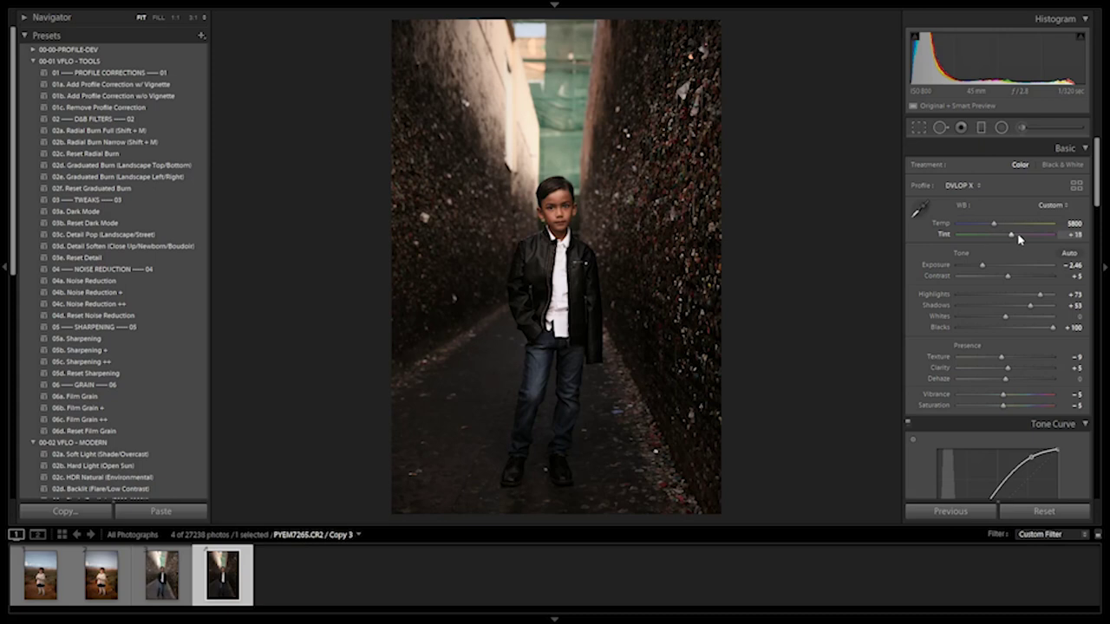
key("shift")
key("shift+Down")
key("Up")
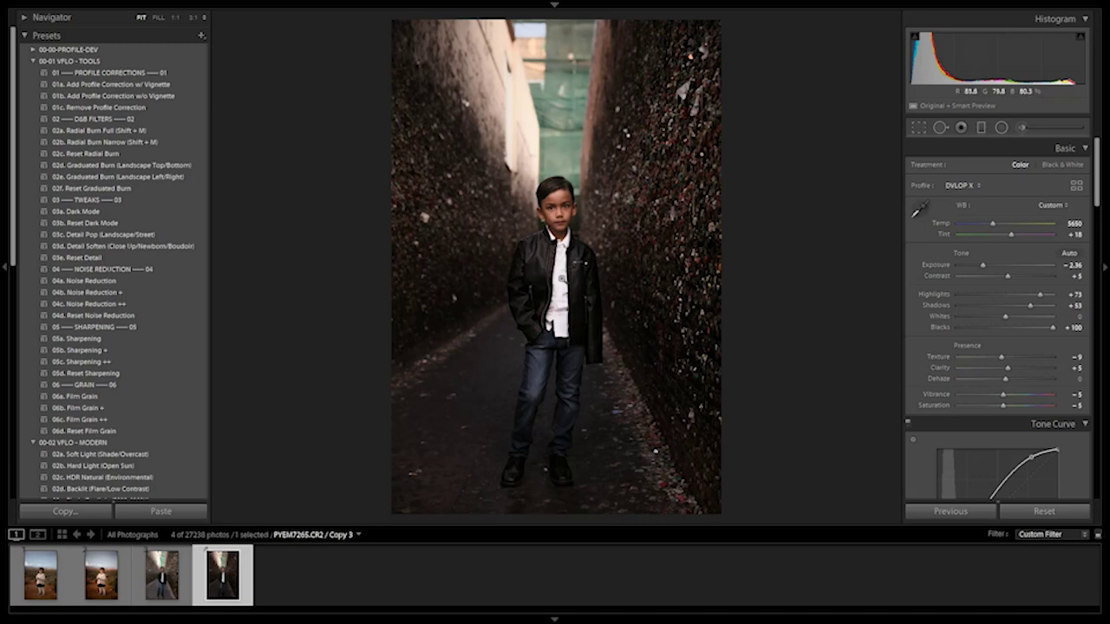
Step: Try to erase the dodge adjustment from the boy's white shirt with a size 4 eraser
left_click(568, 279)
left_click(568, 279)
key("k")
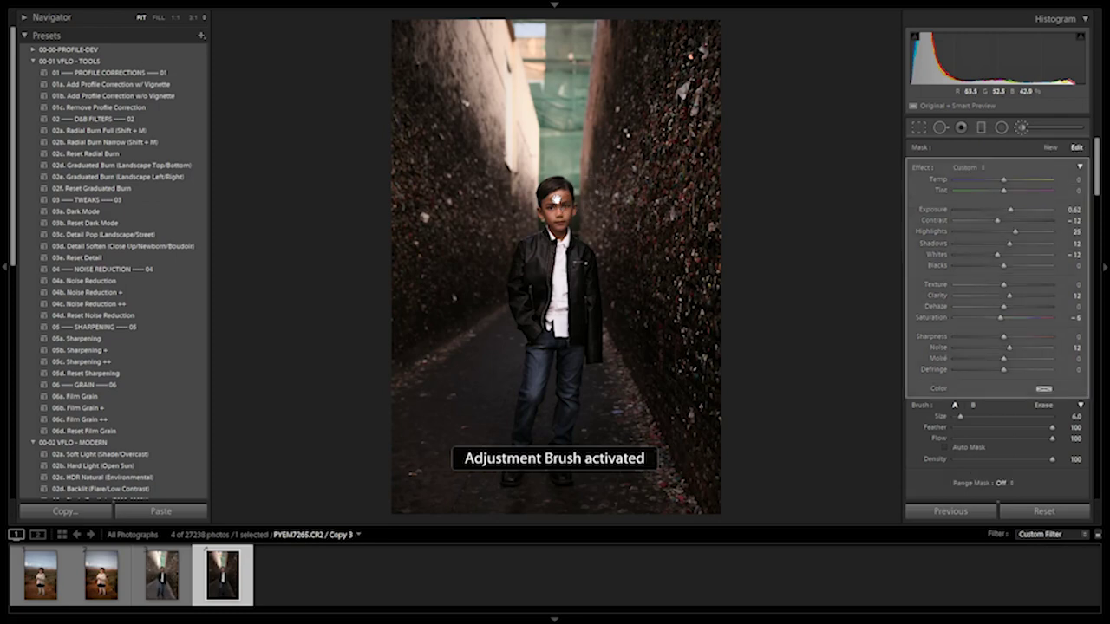
key("alt")
key("bracketleft")
left_click_drag(562, 247, 551, 326)
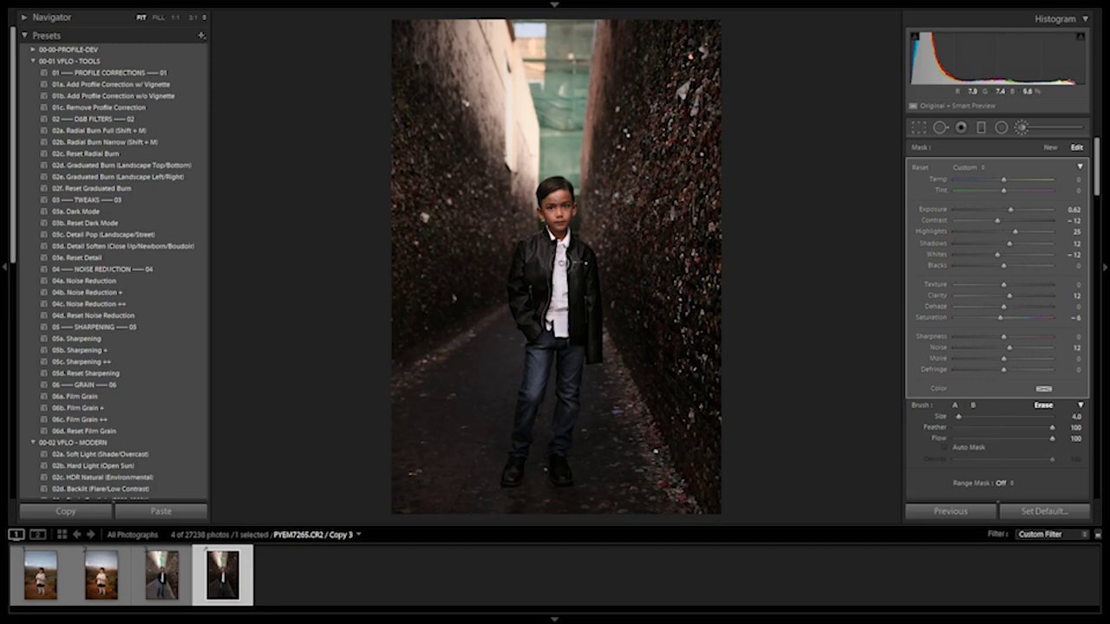
Step: Inspect the white shirt up close and undo the last brush stroke on it
key("bracketleft")
key("z")
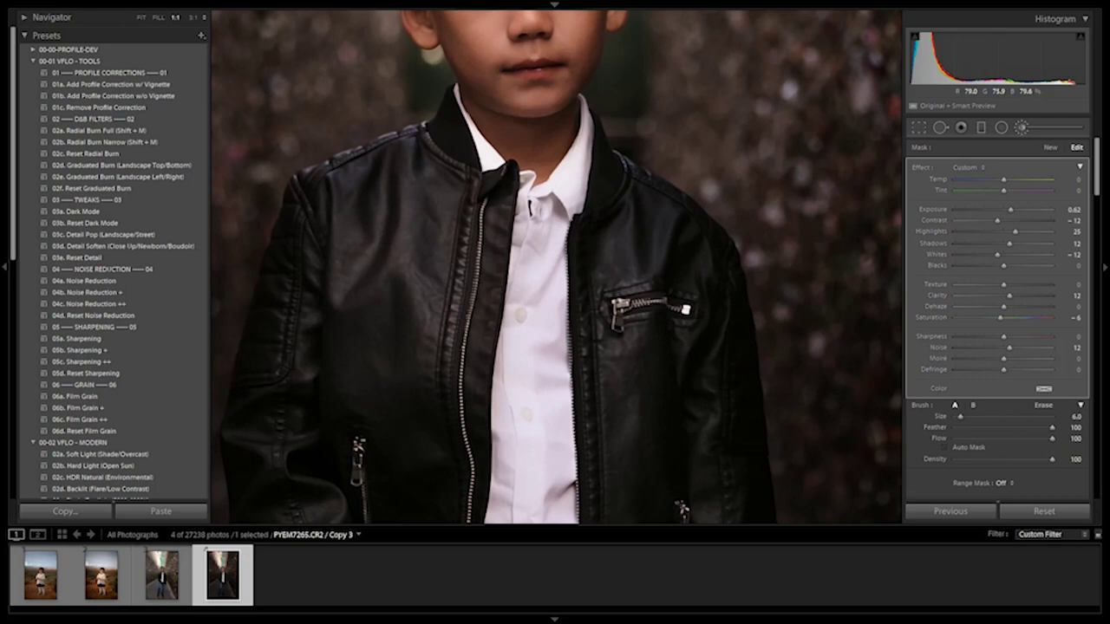
key("ctrl+z")
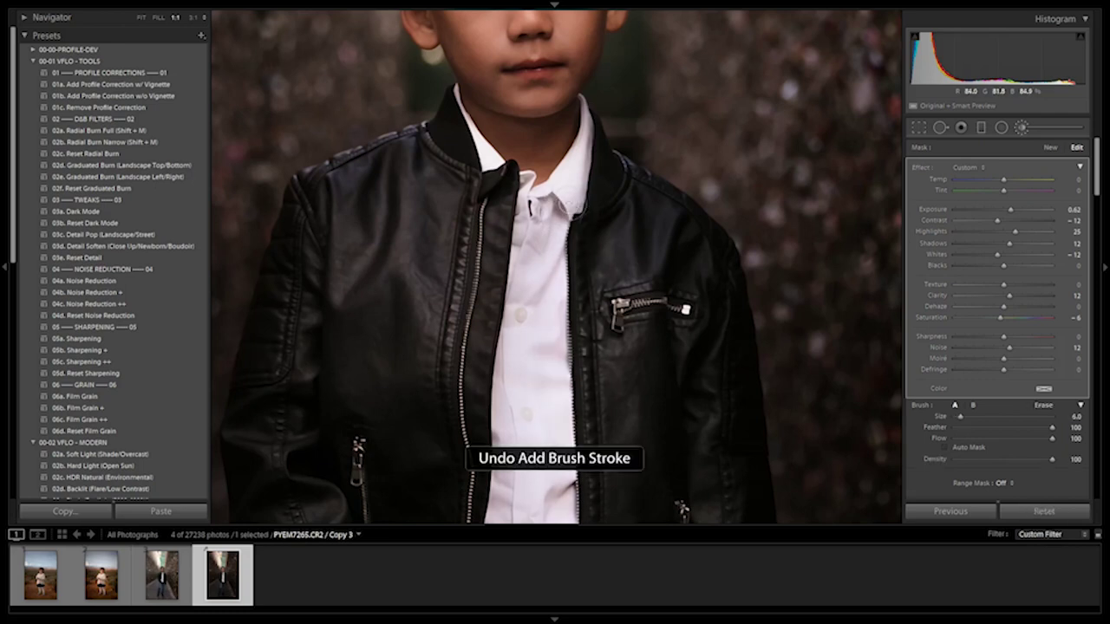
Step: Undo the last eraser stroke and check the dodge mask overlay with the whole portrait in view
key("z")
key("ctrl+z")
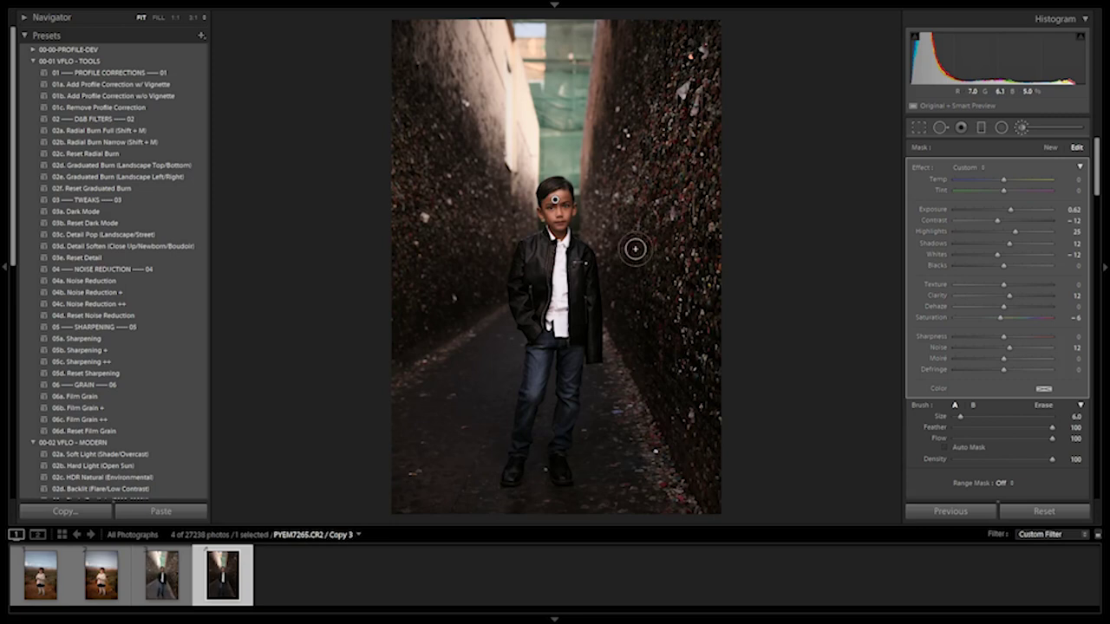
key("o")
key("o")
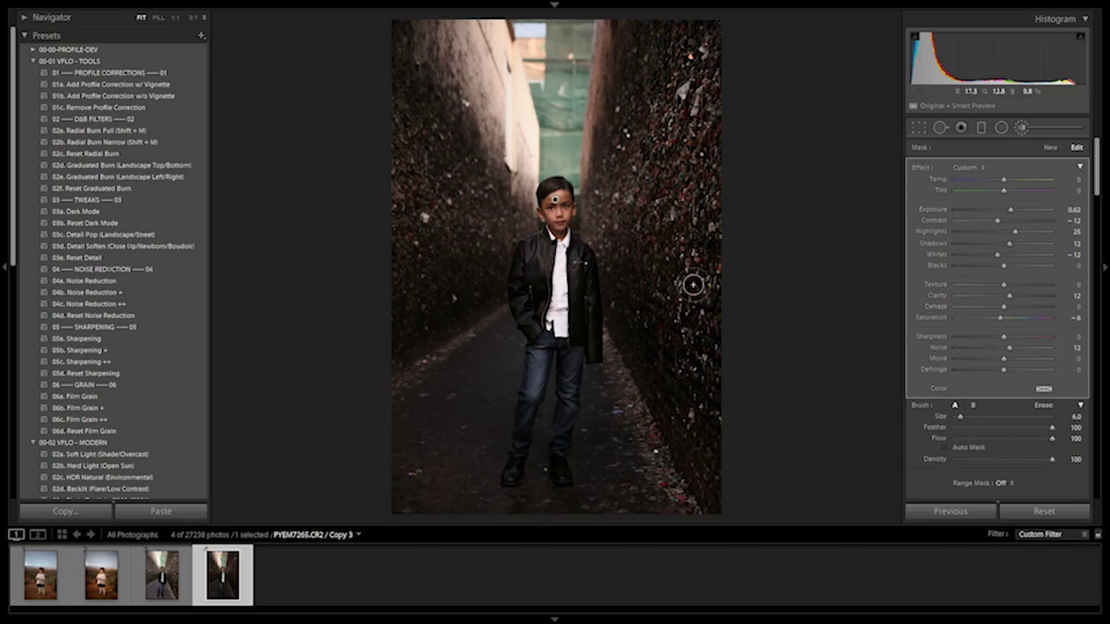
Step: Set the dodge brush's range mask to Luminance and bring up its range settings
left_click(1004, 484)
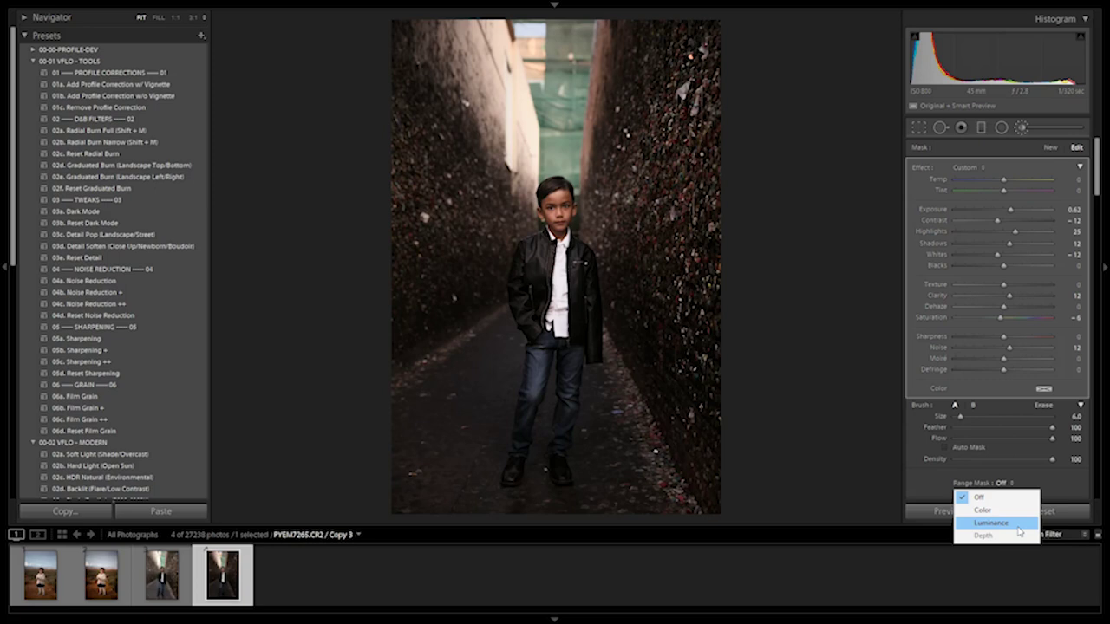
left_click(1019, 529)
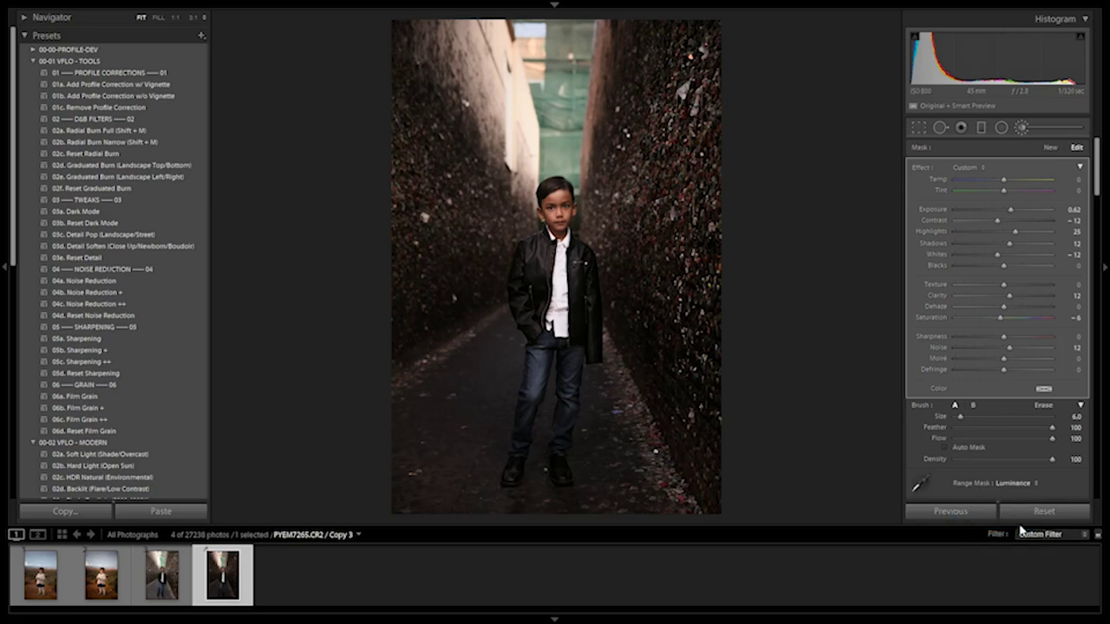
scroll(996, 347, "down", 5)
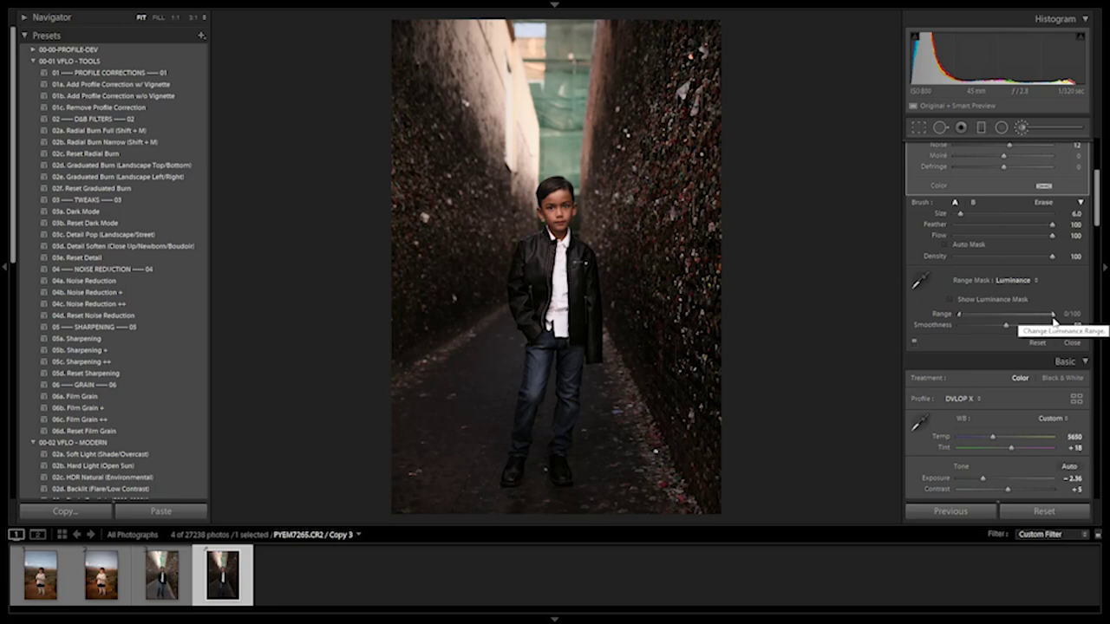
Step: Try to limit the dodge's luminance range by lowering its upper limit to 95 and sampling the white shirt, and restore it to 0/100
left_click_drag(1054, 318, 1048, 318)
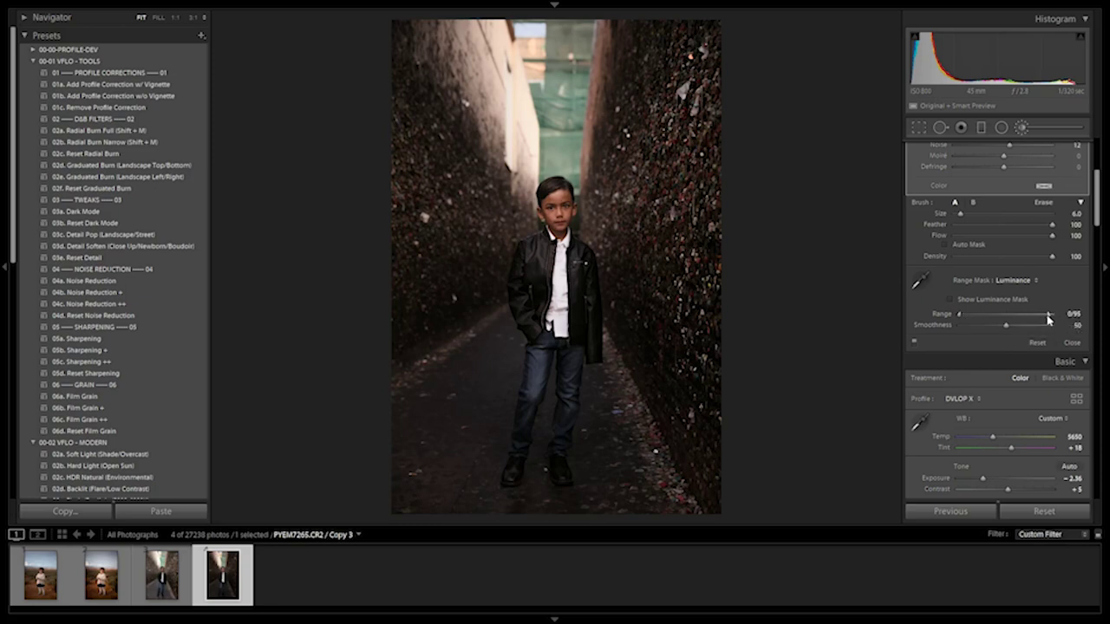
left_click_drag(1046, 324, 1051, 325)
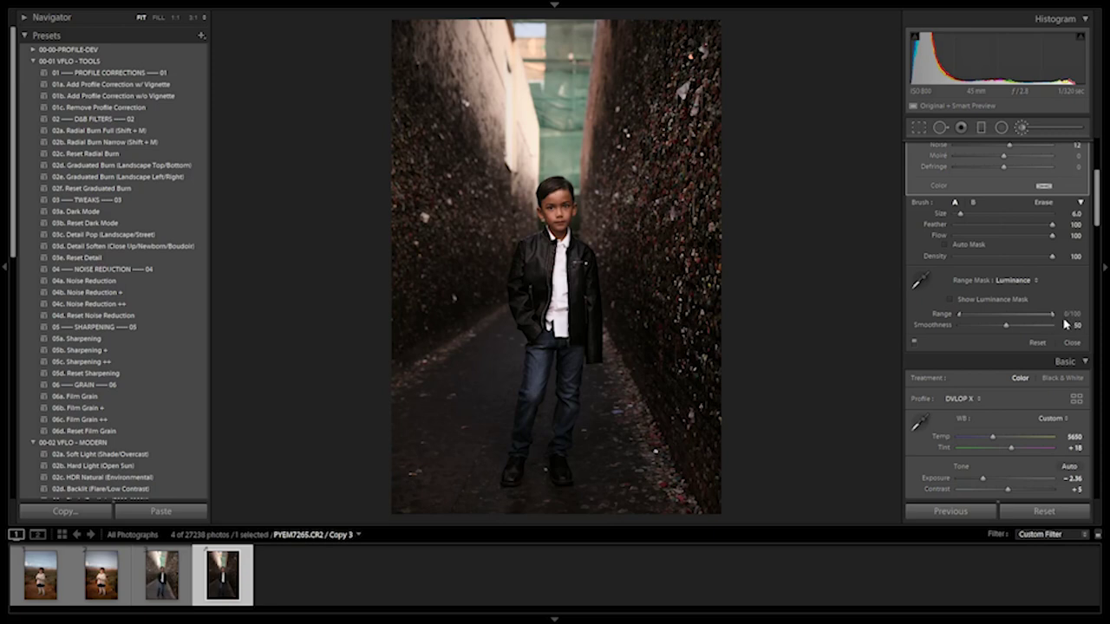
left_click_drag(960, 313, 961, 314)
left_click(921, 282)
left_click(567, 268)
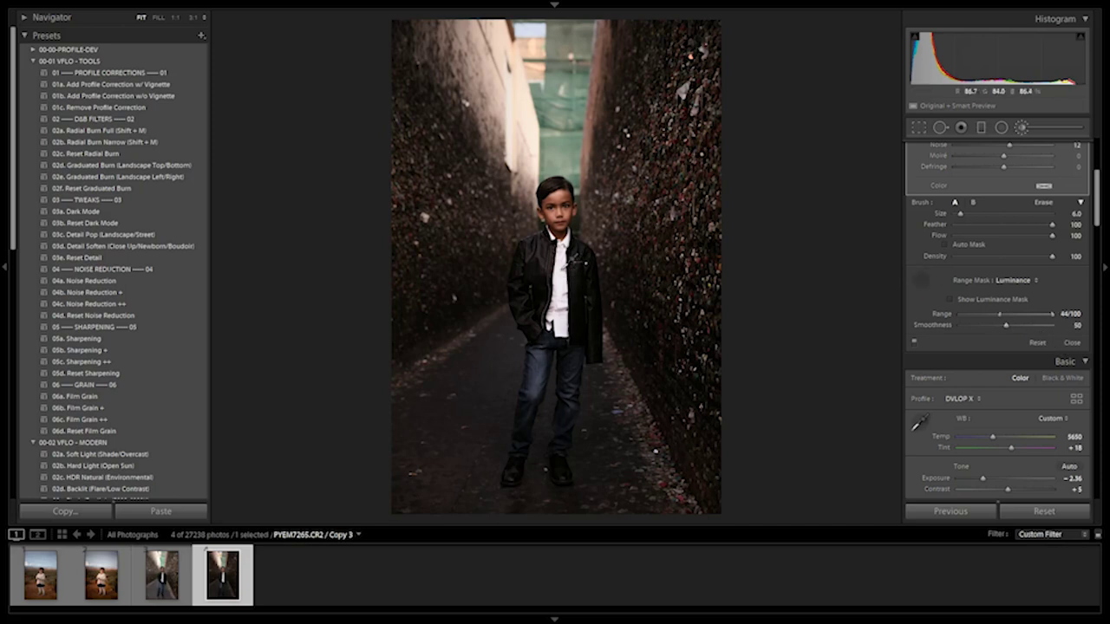
left_click(562, 279)
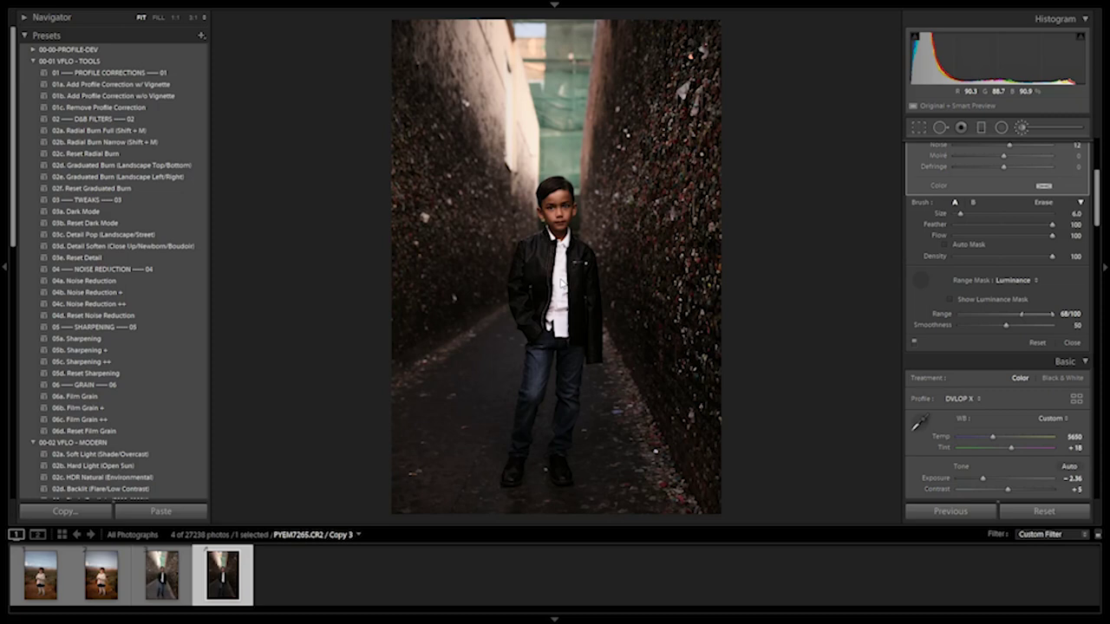
left_click(552, 245)
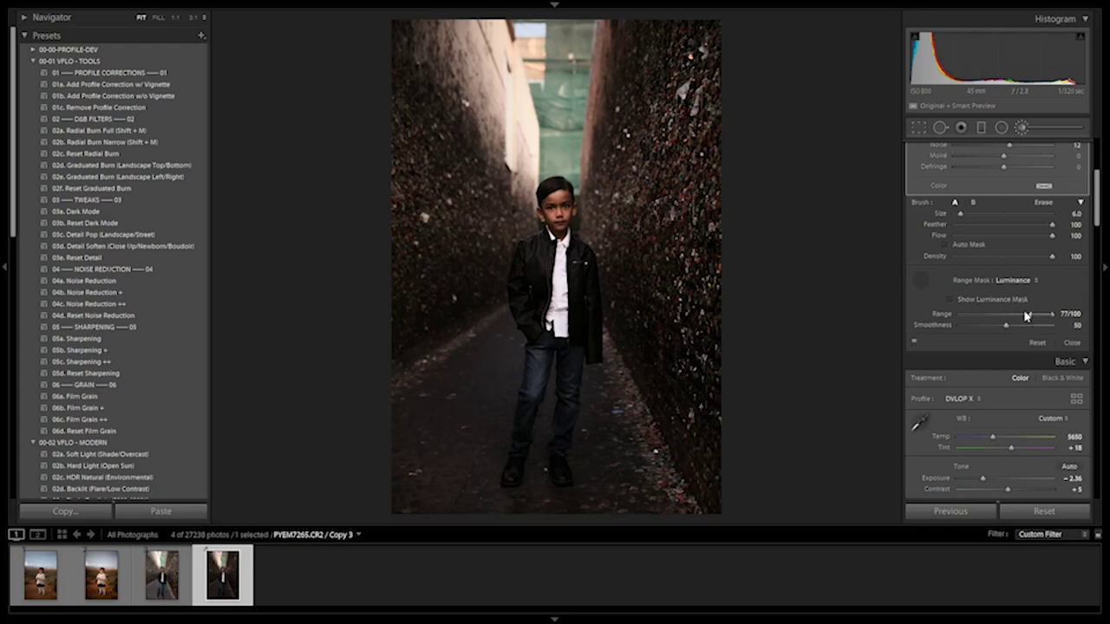
left_click_drag(1026, 317, 902, 312)
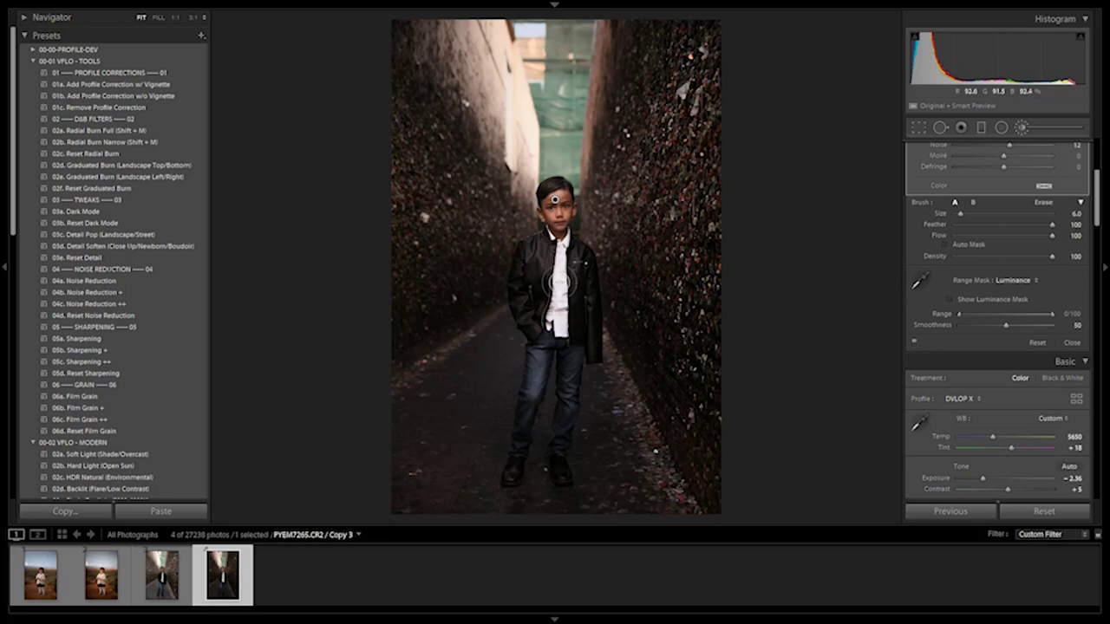
Step: Erase the dodge from the shirt's collar and front up close, using eraser sizes 6, 5 and 9
key("alt")
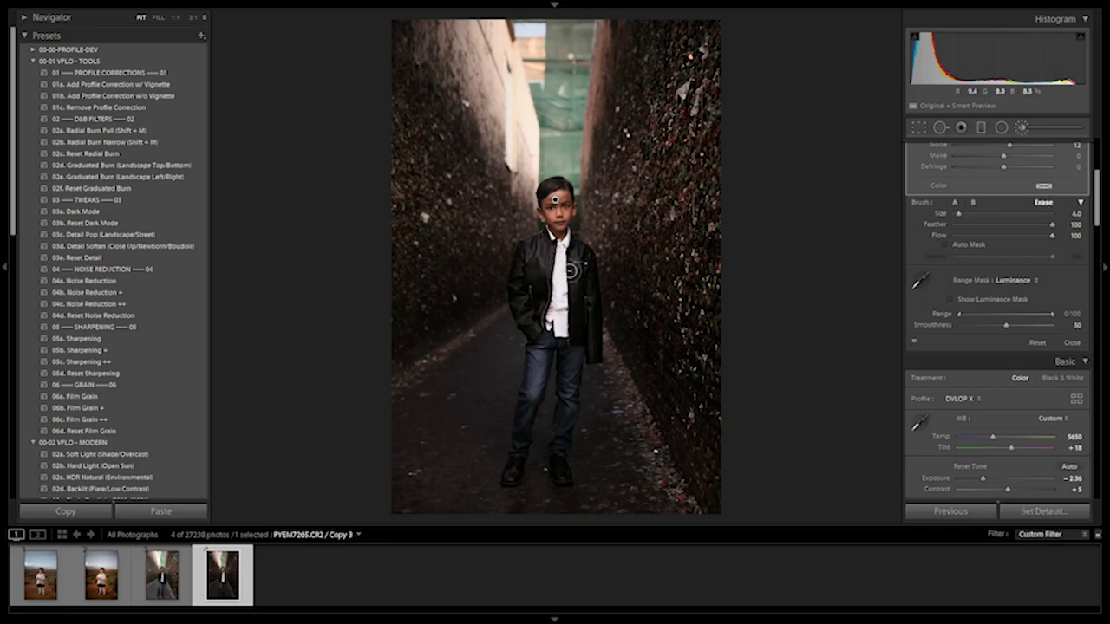
key("z")
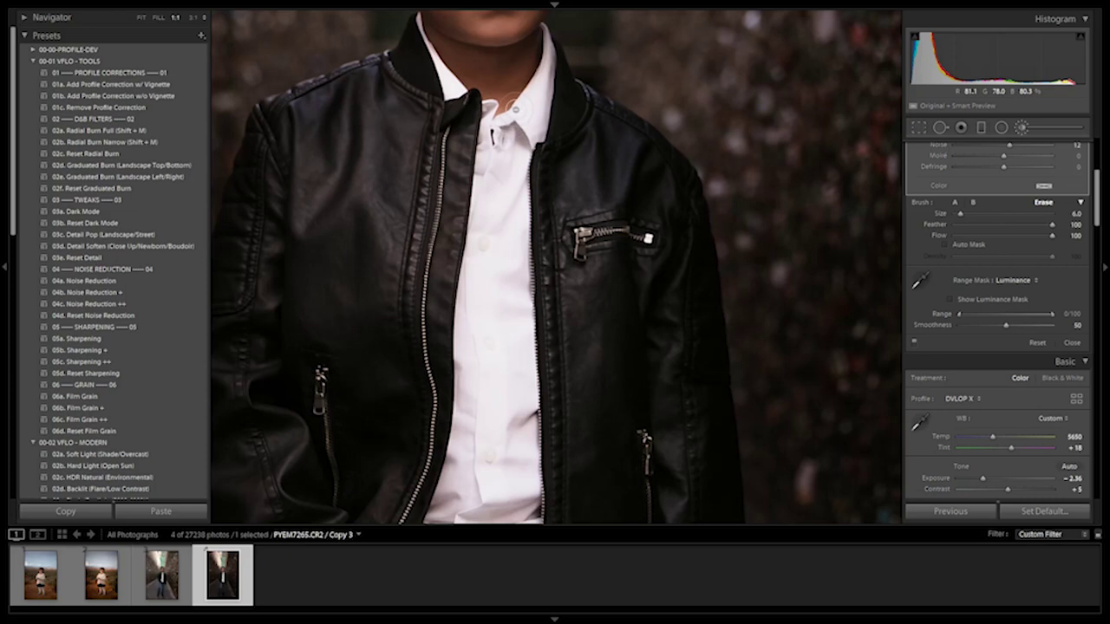
mouse_move(547, 79)
left_mouse_down()
mouse_move(552, 32)
mouse_move(529, 149)
left_mouse_up()
scroll(527, 135, "up", 2)
scroll(527, 135, "down", 3)
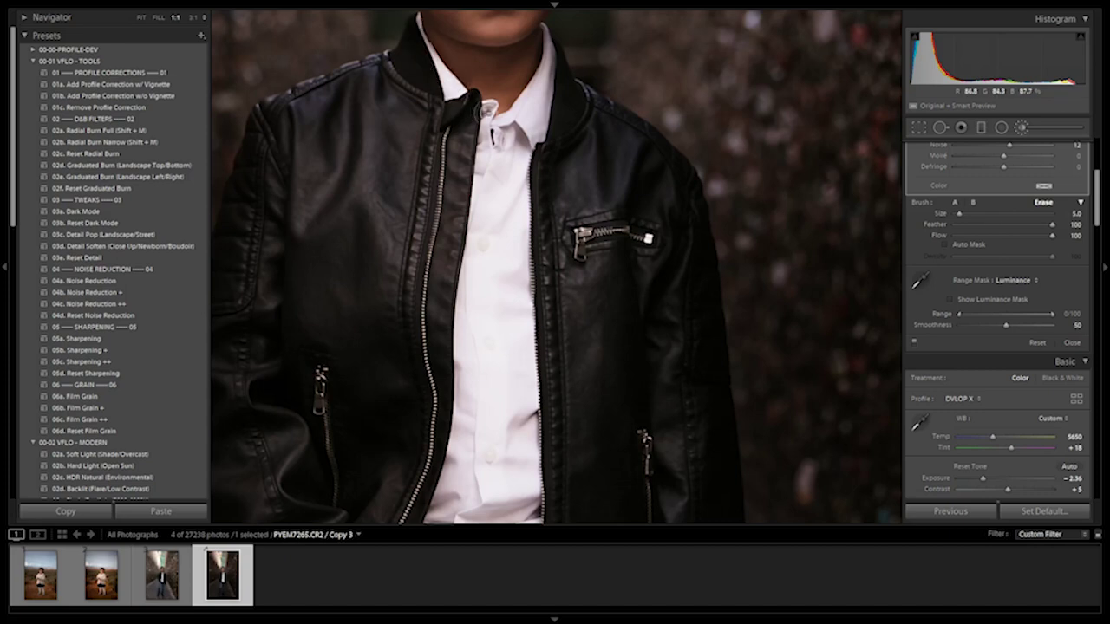
left_click_drag(487, 111, 502, 219)
scroll(509, 169, "up", 4)
mouse_move(508, 161)
left_mouse_down()
mouse_move(501, 243)
mouse_move(523, 303)
mouse_move(472, 208)
mouse_move(486, 267)
mouse_move(480, 369)
left_mouse_up()
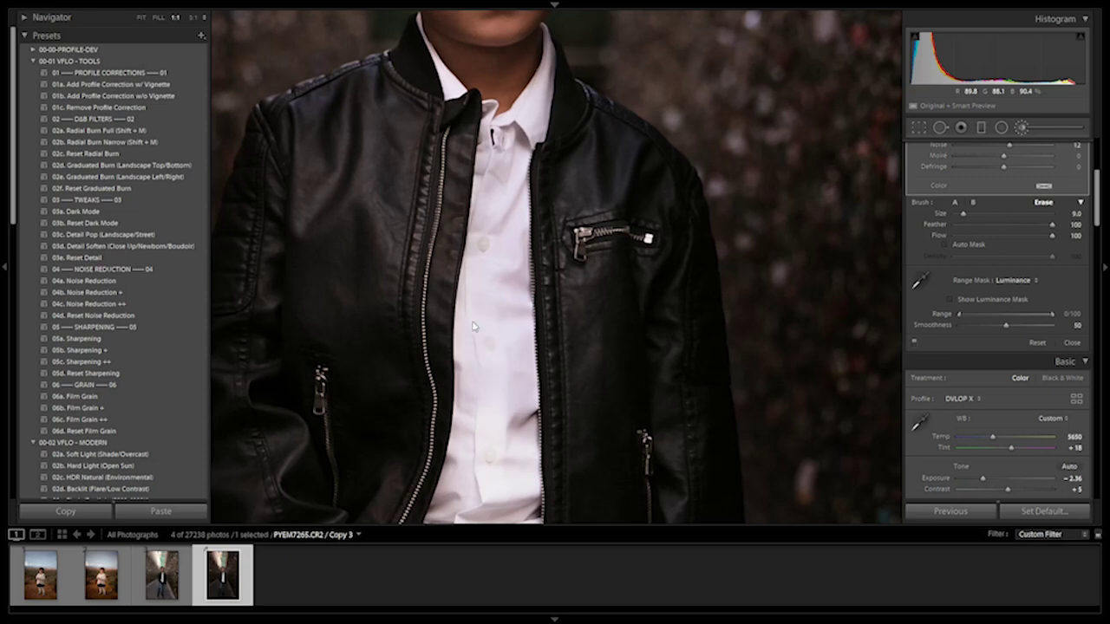
Step: Erase the remaining dodge around the lower part of the shirt with a size 4 eraser, with the full photo in view
key("z")
scroll(590, 289, "down", 2)
key("bracketleft")
key("bracketleft")
key("bracketleft")
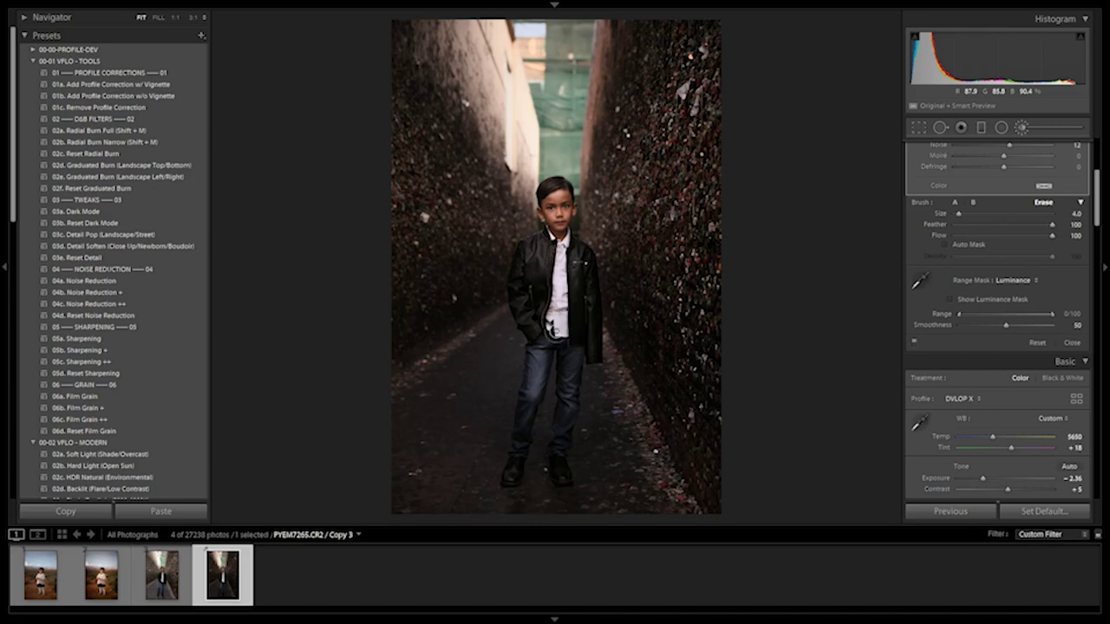
mouse_move(546, 269)
left_mouse_down()
mouse_move(543, 257)
mouse_move(531, 326)
left_mouse_up()
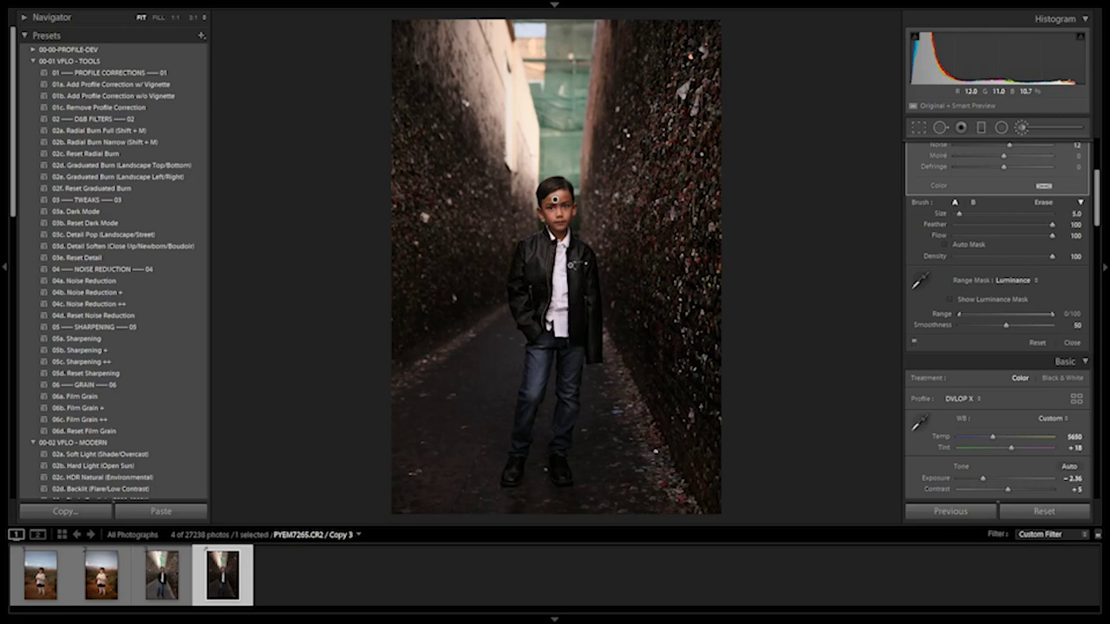
Step: Check the dodge mask overlay around the shirt up close, and close the adjustment brush
key("z")
key("o")
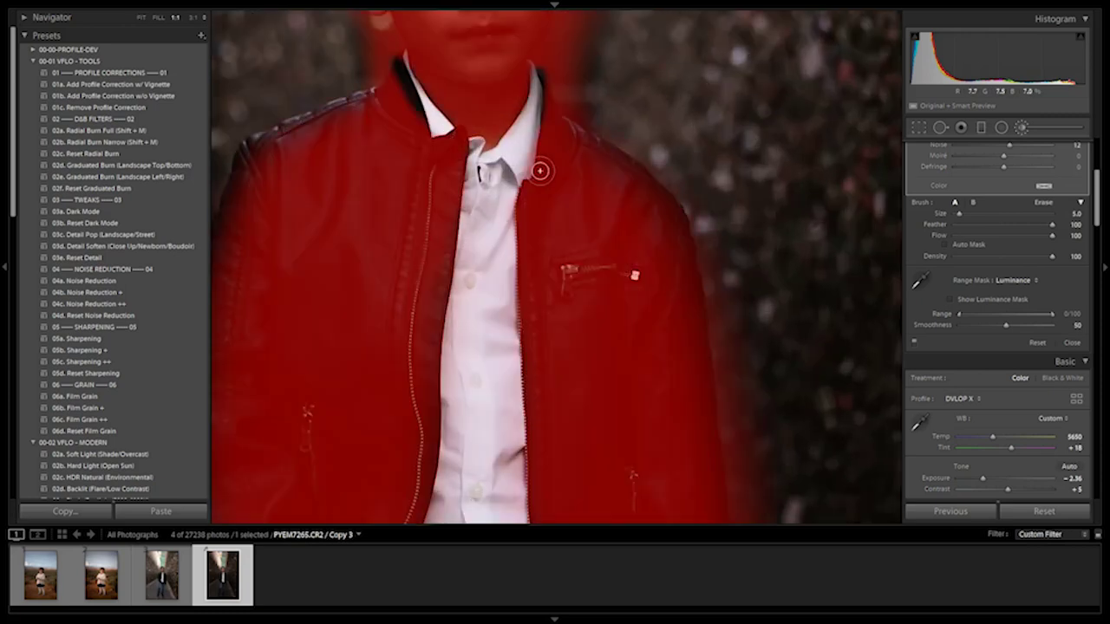
key("o")
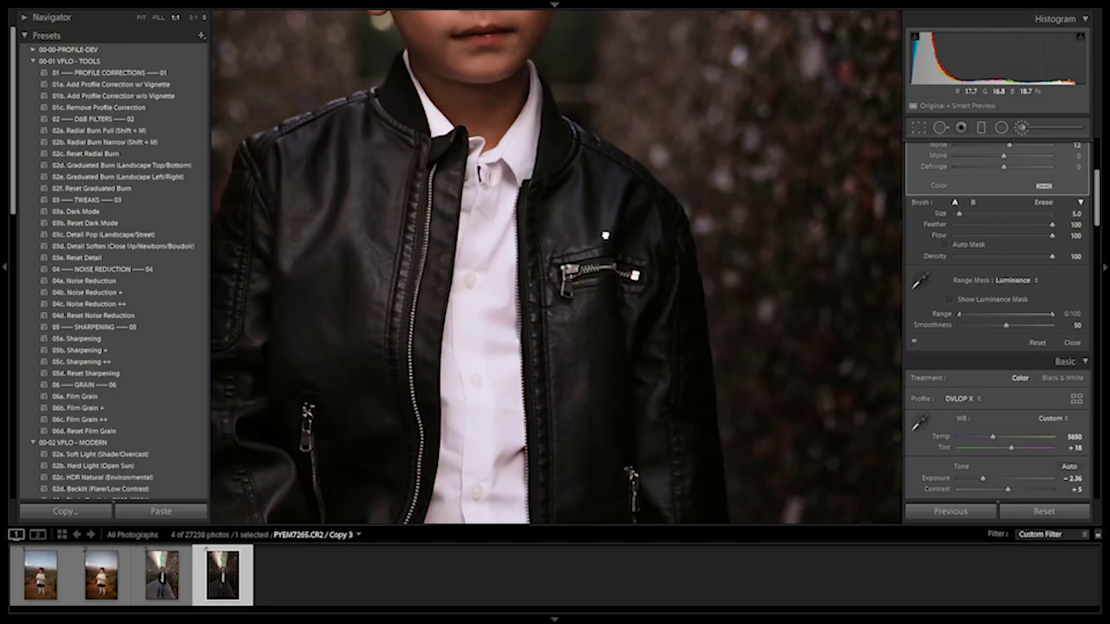
key("z")
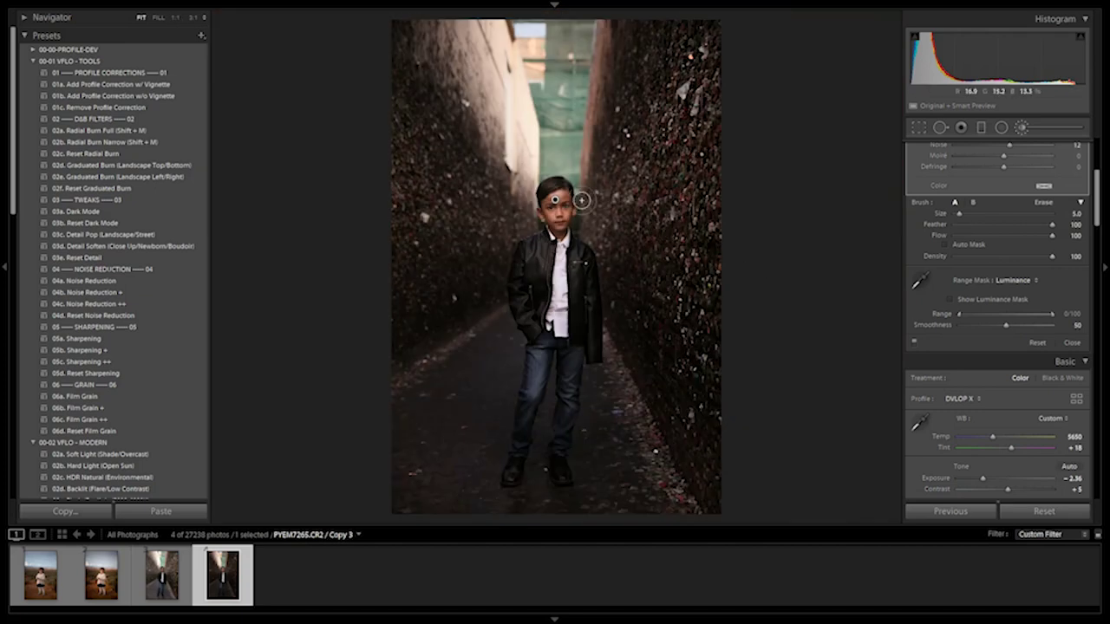
key("d")
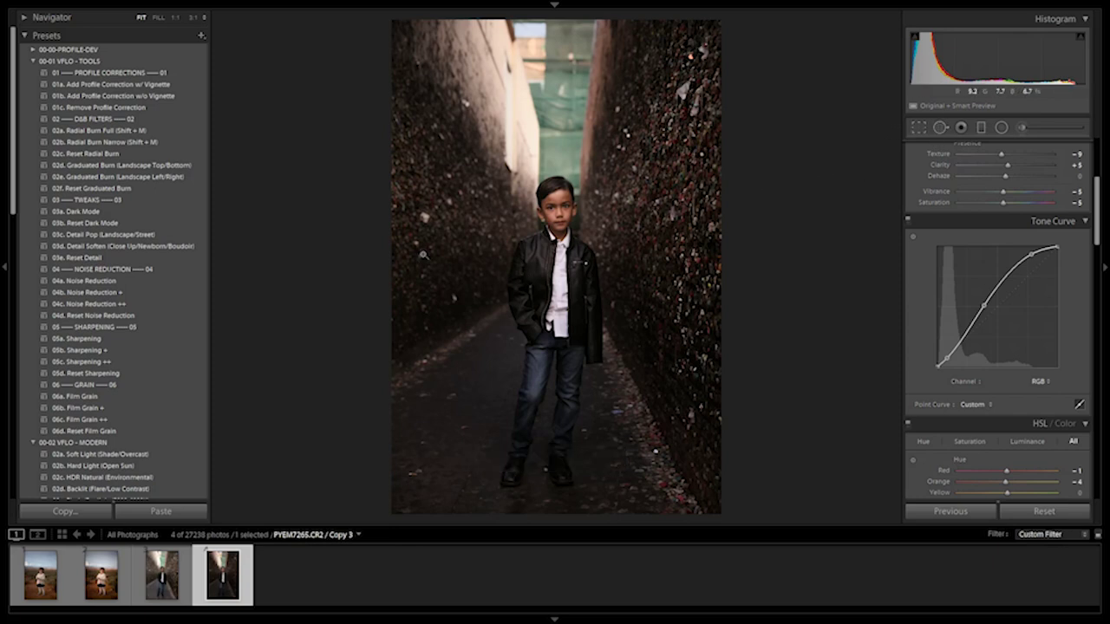
Step: Compare the dark edit with the unedited copy by switching back and forth between the two photos
key("Left")
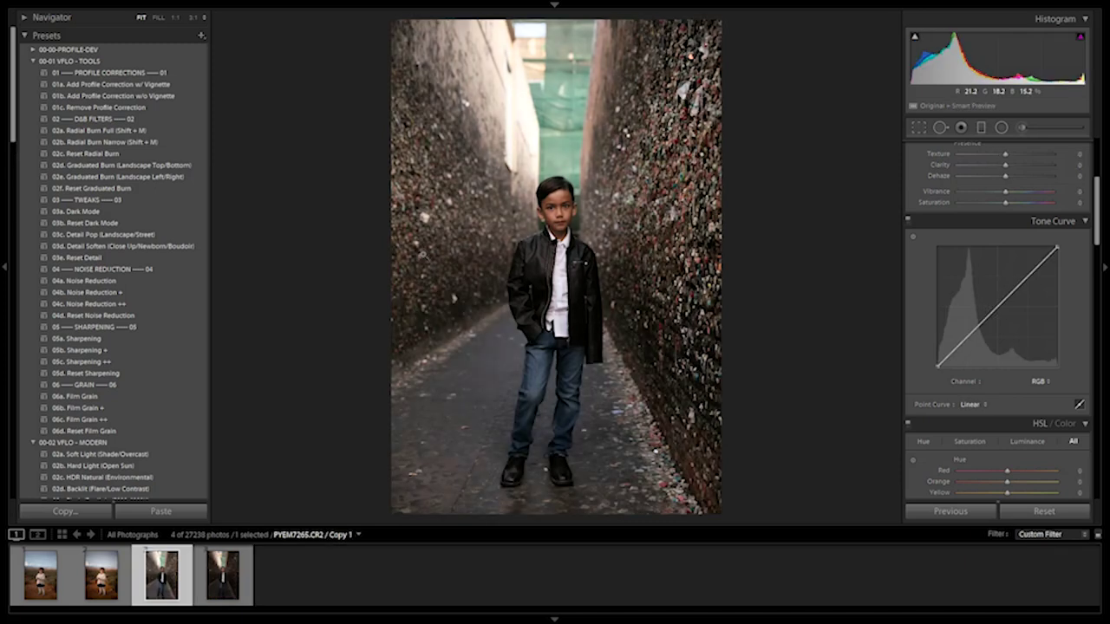
key("Right")
key("Left")
key("Right")
Step: Select both copies and compare them side by side in Survey view with the toolbar and panels hidden and the lights out
key("shift+Left")
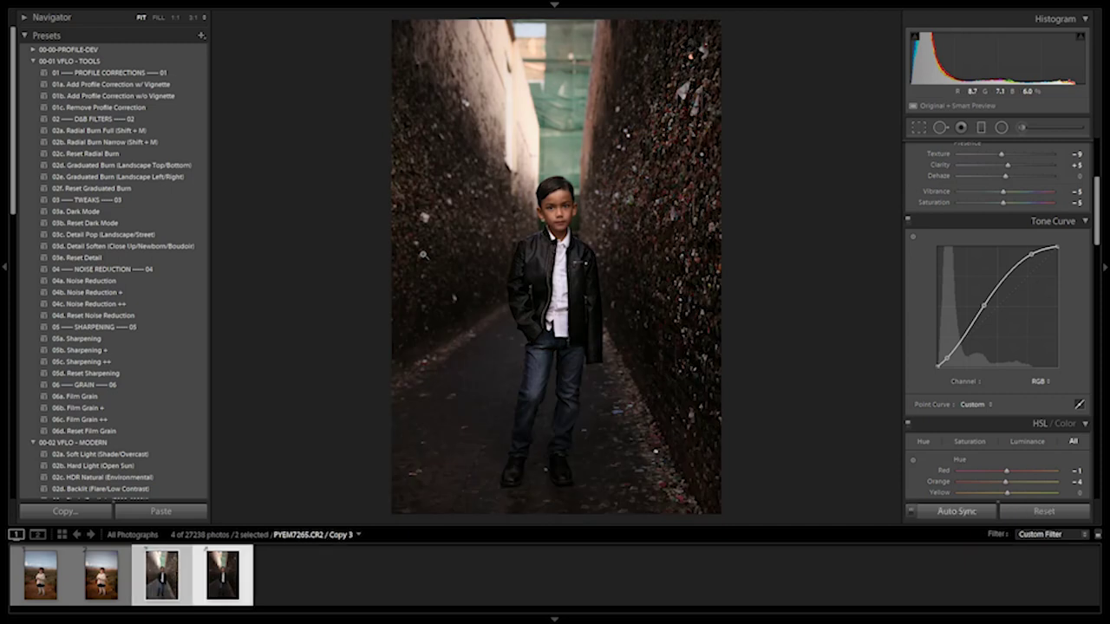
key("n")
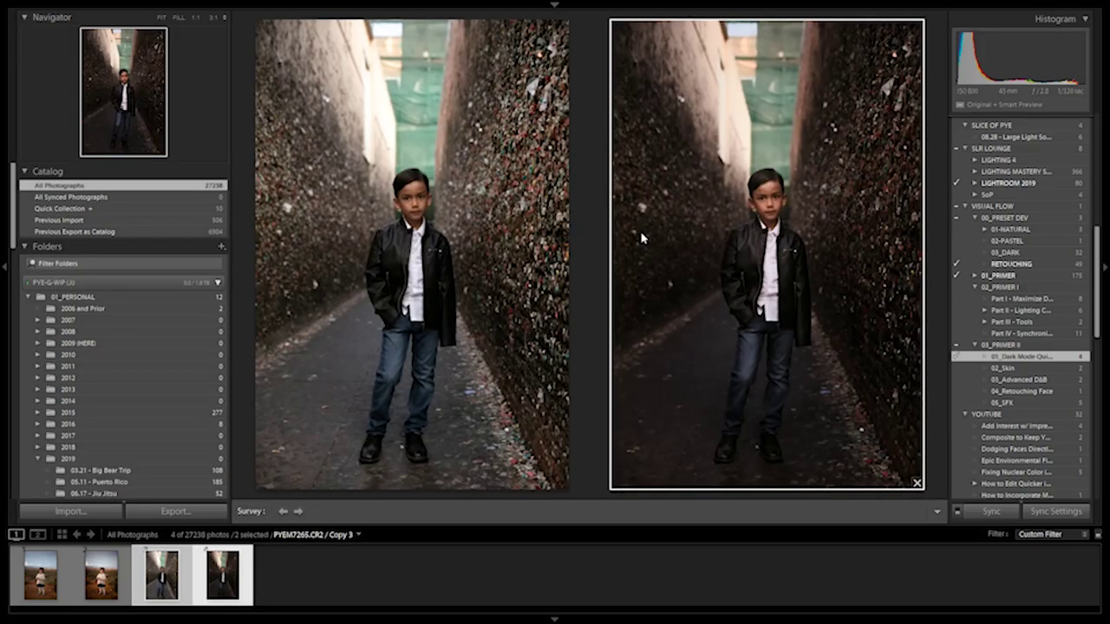
key("t")
key("shift+Tab")
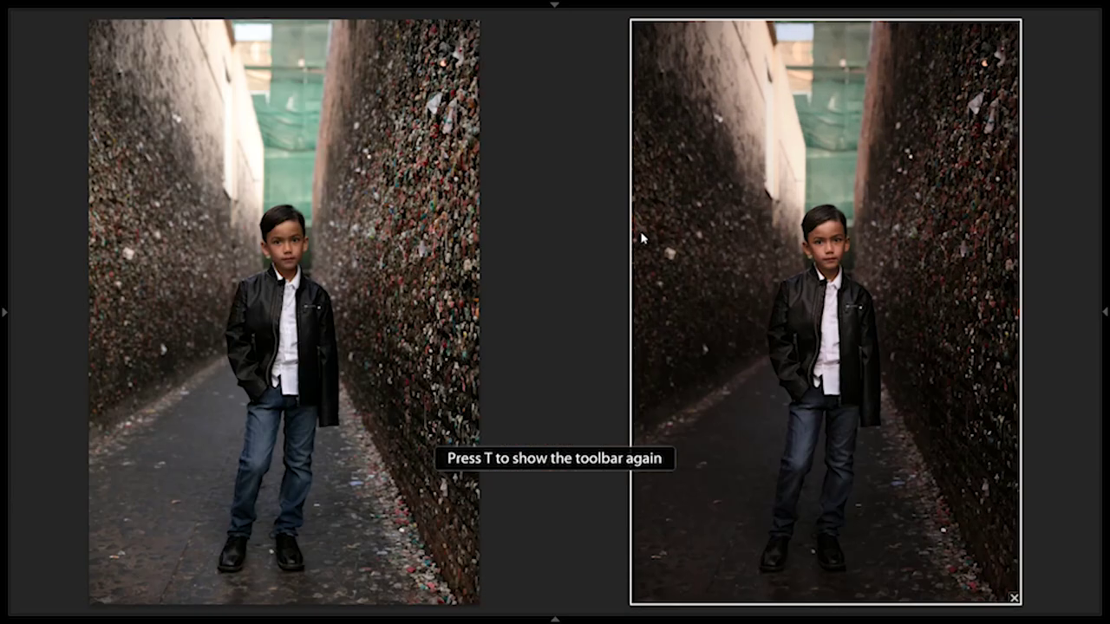
key("l")
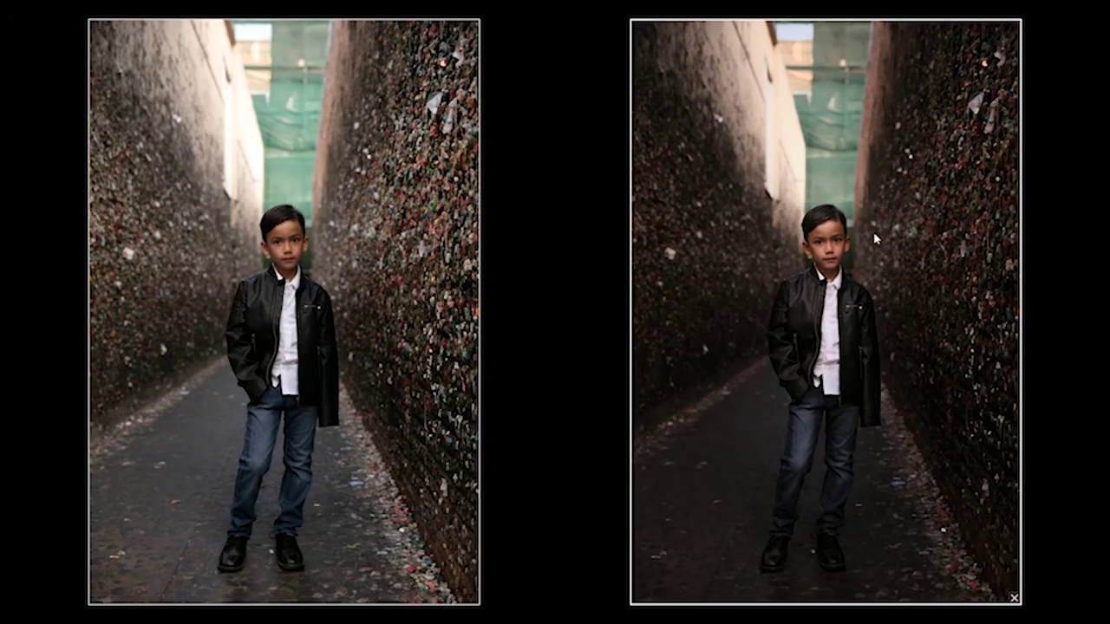
Step: Return to the Library grid with the lights on, deselect the photos and show the side panels
key("g")
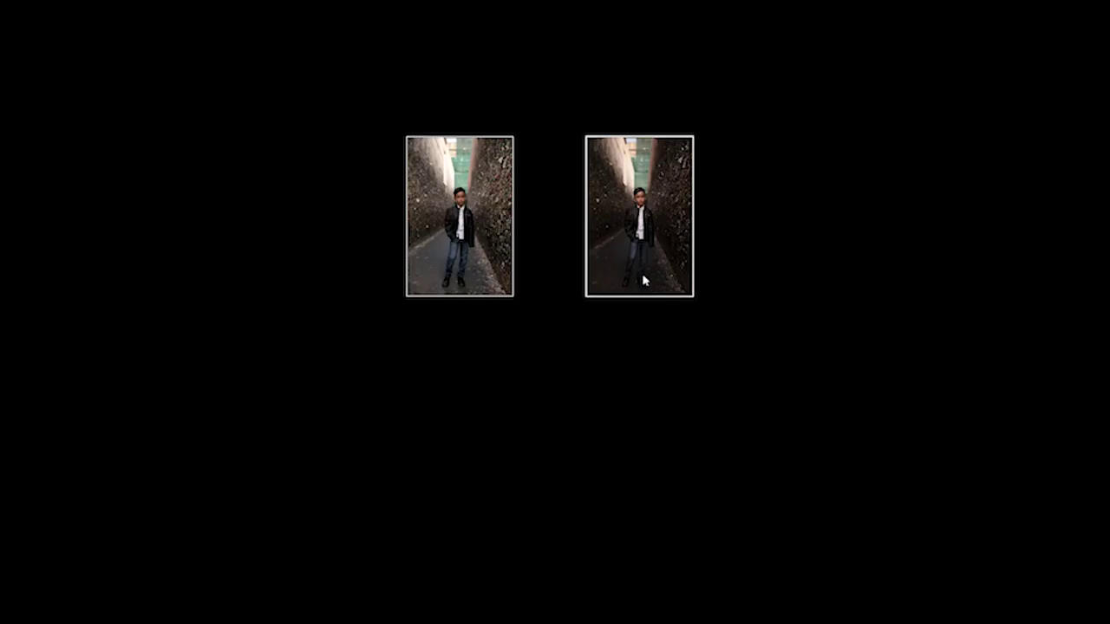
key("l")
left_click(618, 358)
left_click(613, 185)
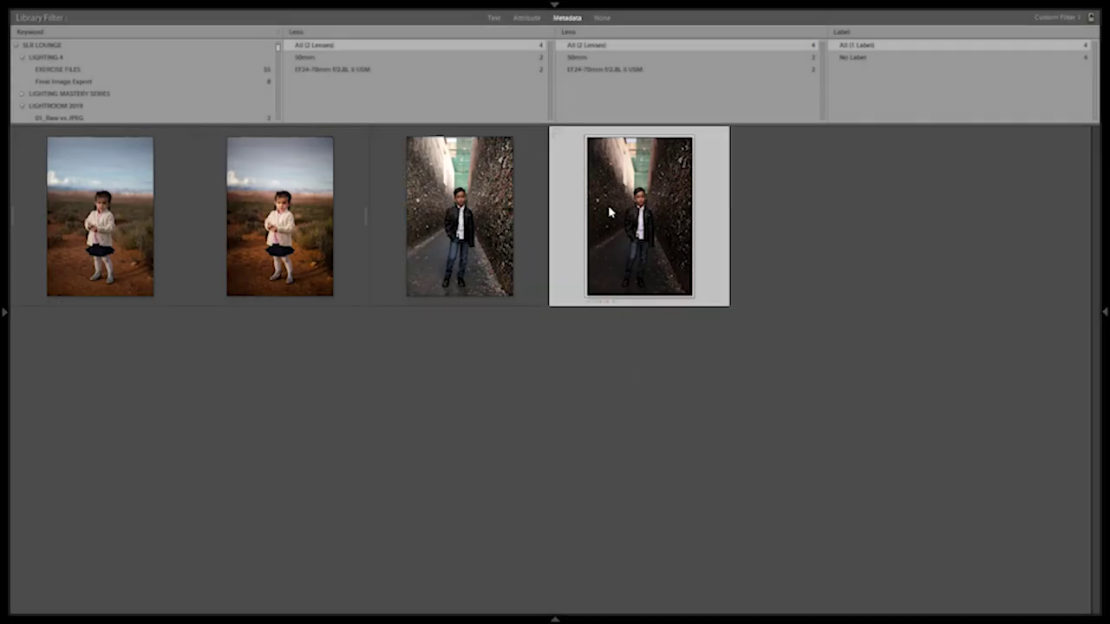
left_click(506, 372)
key("Tab")
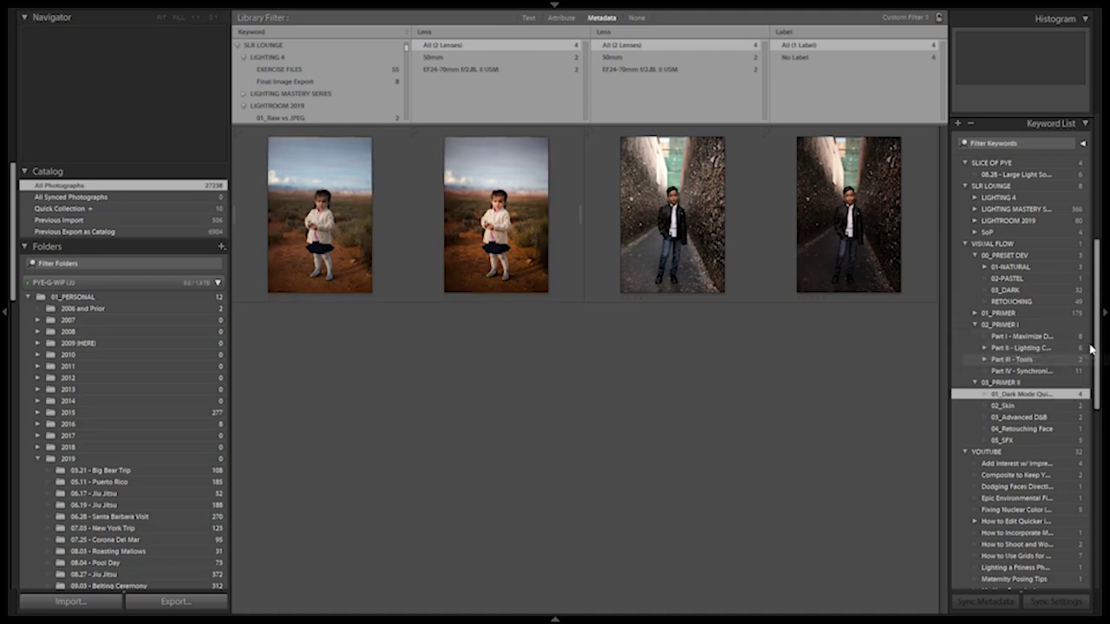
Step: Filter the library by the 02_PRIMER I keyword and open the darkest version of the red-haired woman's portrait in Develop
left_click_drag(1095, 348, 1096, 346)
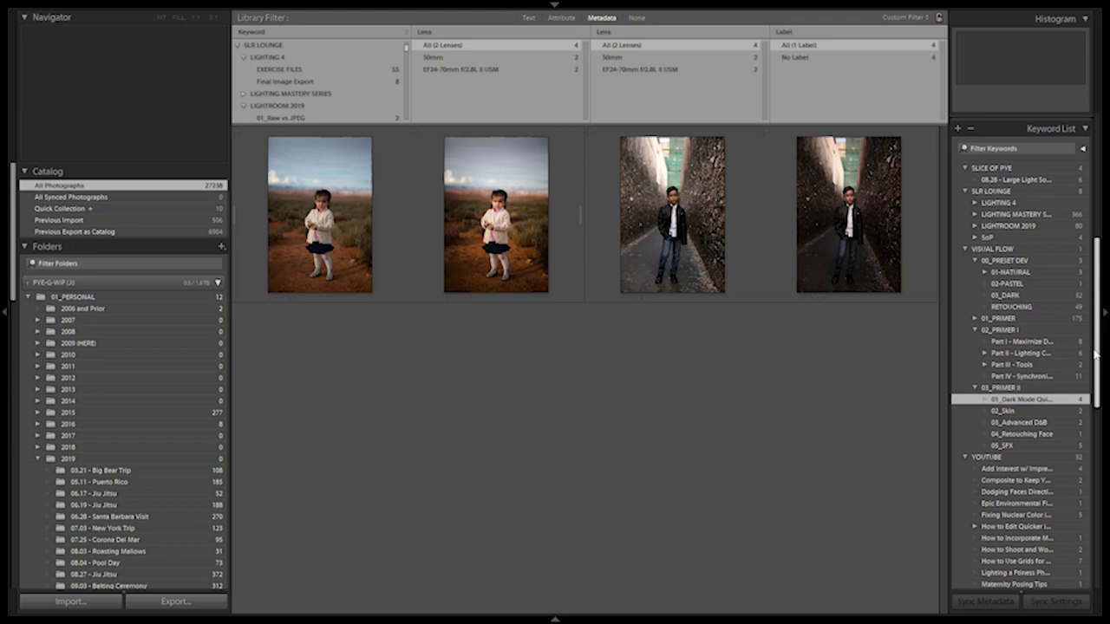
left_click(1085, 331)
scroll(509, 302, "down", 5)
scroll(548, 310, "down", 5)
scroll(566, 315, "up", 4)
left_click(857, 314)
left_click(515, 487)
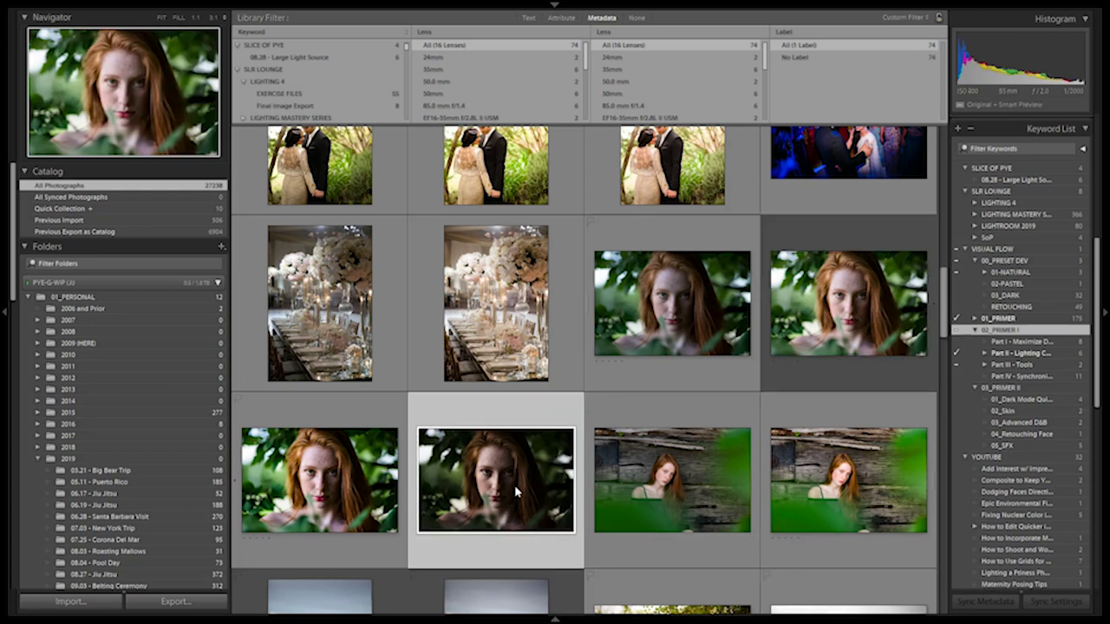
key("d")
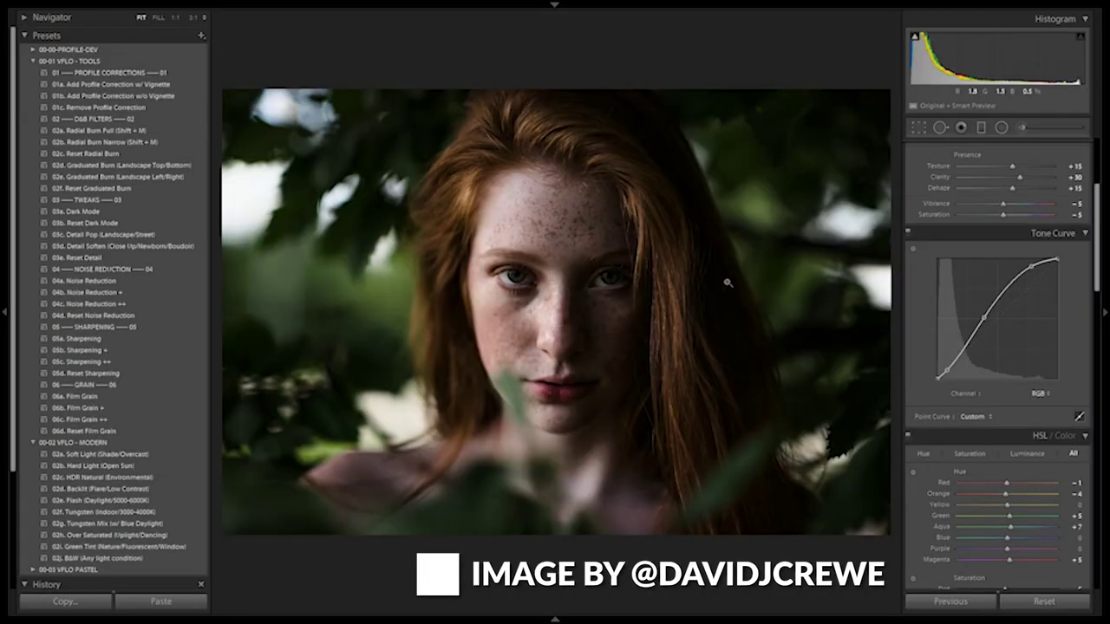
Step: Delete the existing adjustment brush edit on the woman's forehead
key("k")
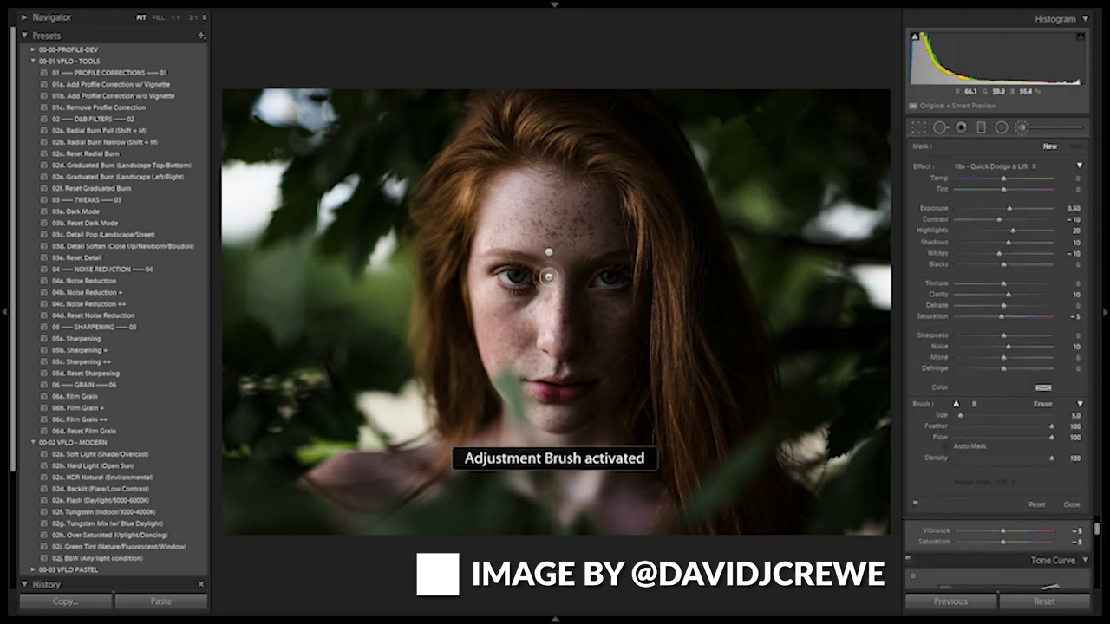
left_click(548, 253)
key("Delete")
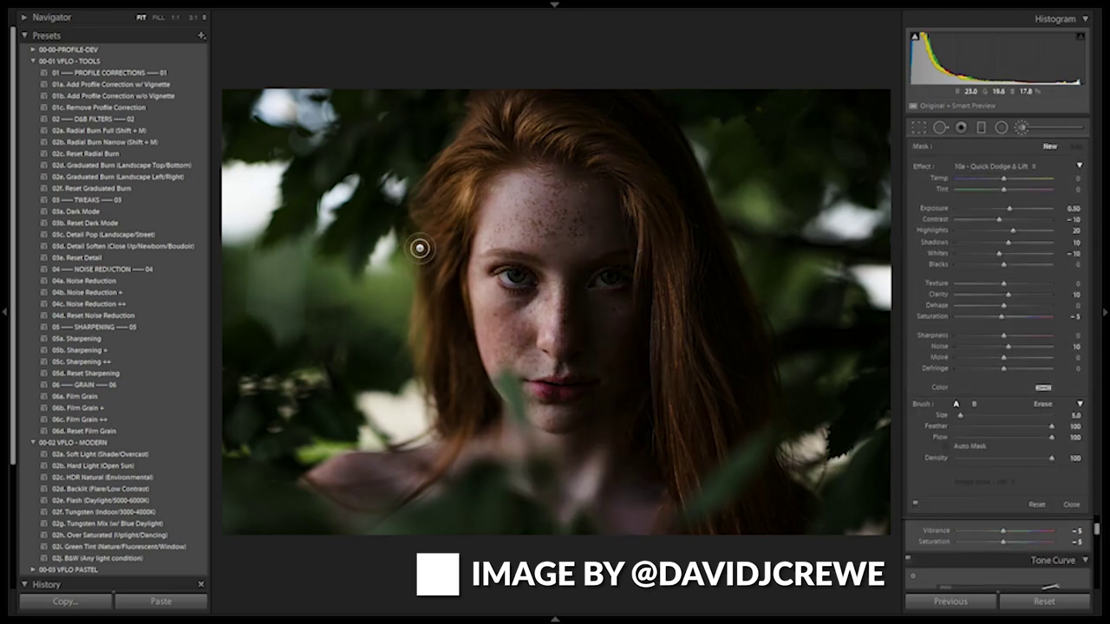
Step: Apply the 02a. Soft Light (Shade/Overcast), 03a. Dark Mode and 03c. Detail Pop (Landscape/Street) presets to the red-haired woman's portrait
left_click(1002, 128)
left_click(104, 454)
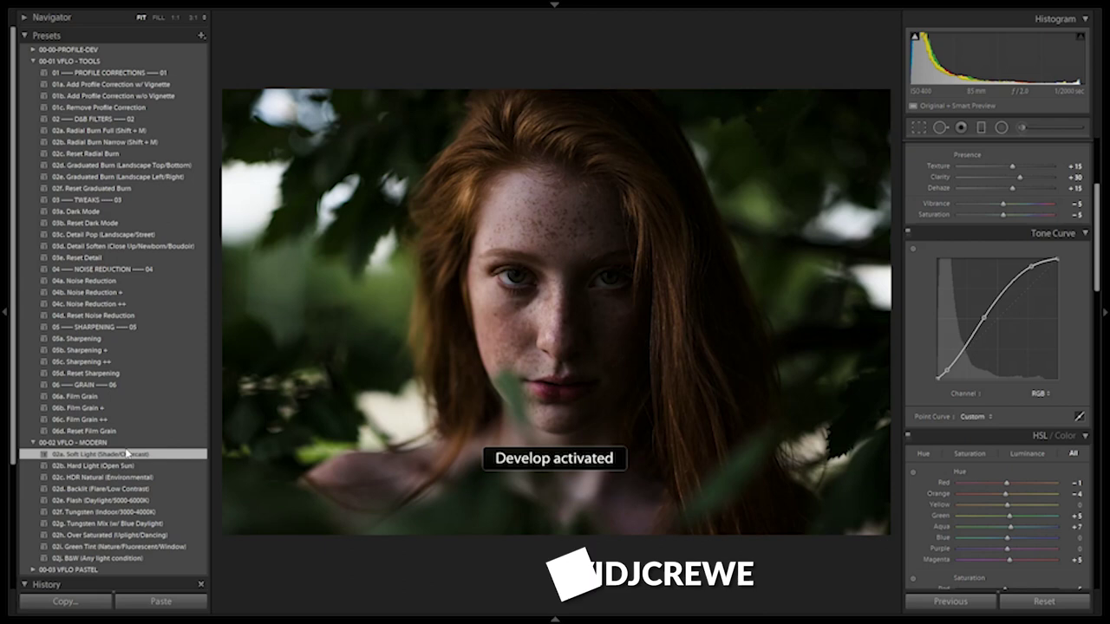
left_click(138, 223)
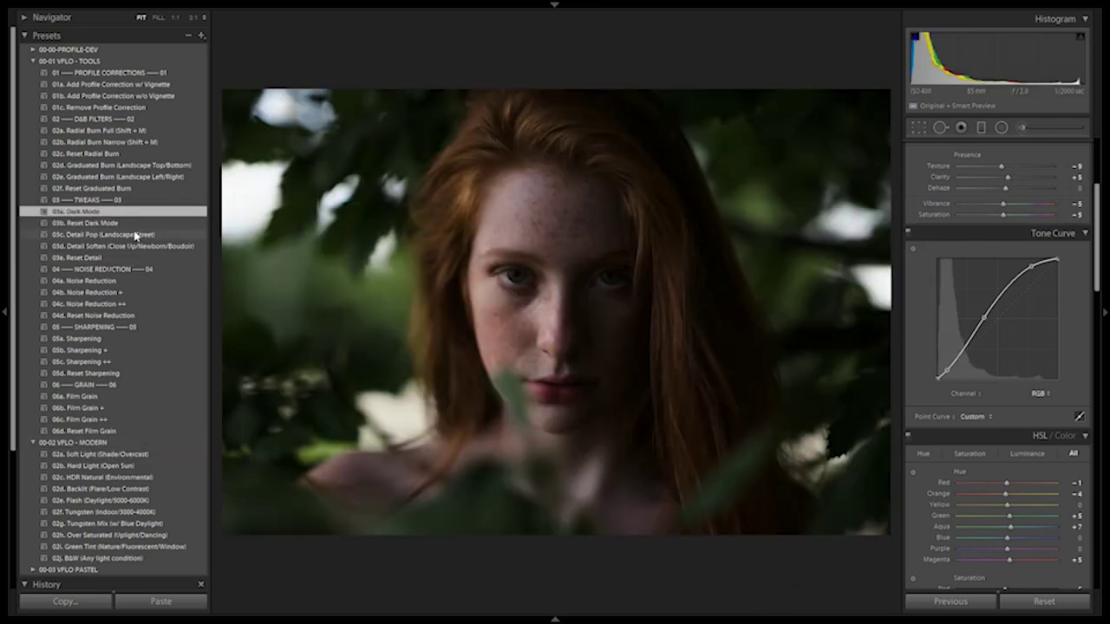
left_click(137, 235)
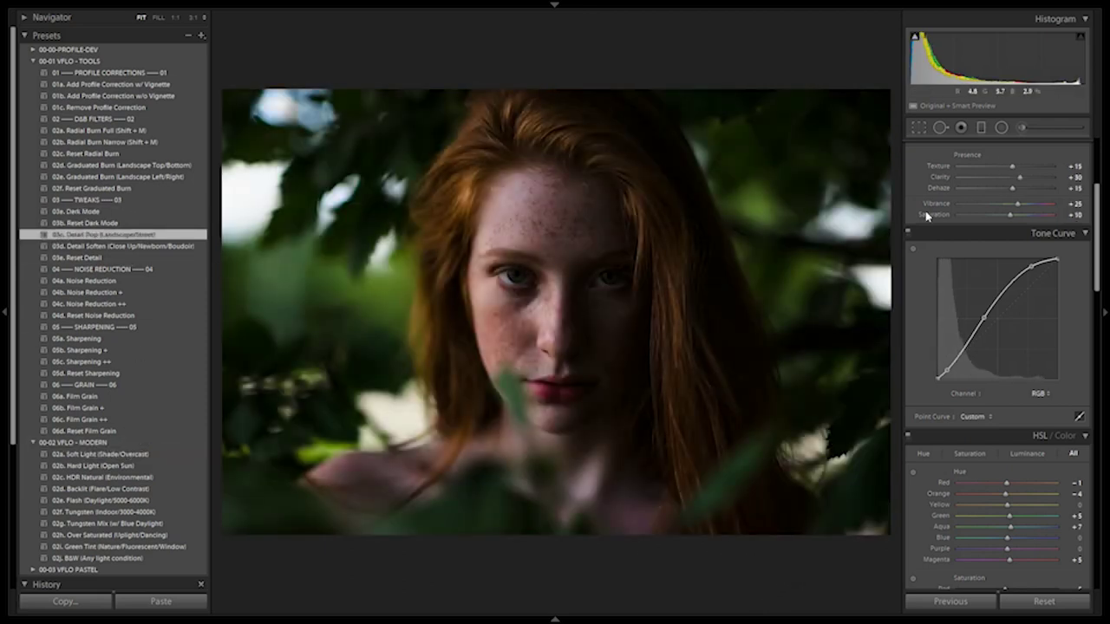
Step: Set the portrait's overall exposure to −3.20 and contrast to −20
scroll(1092, 159, "up", 3)
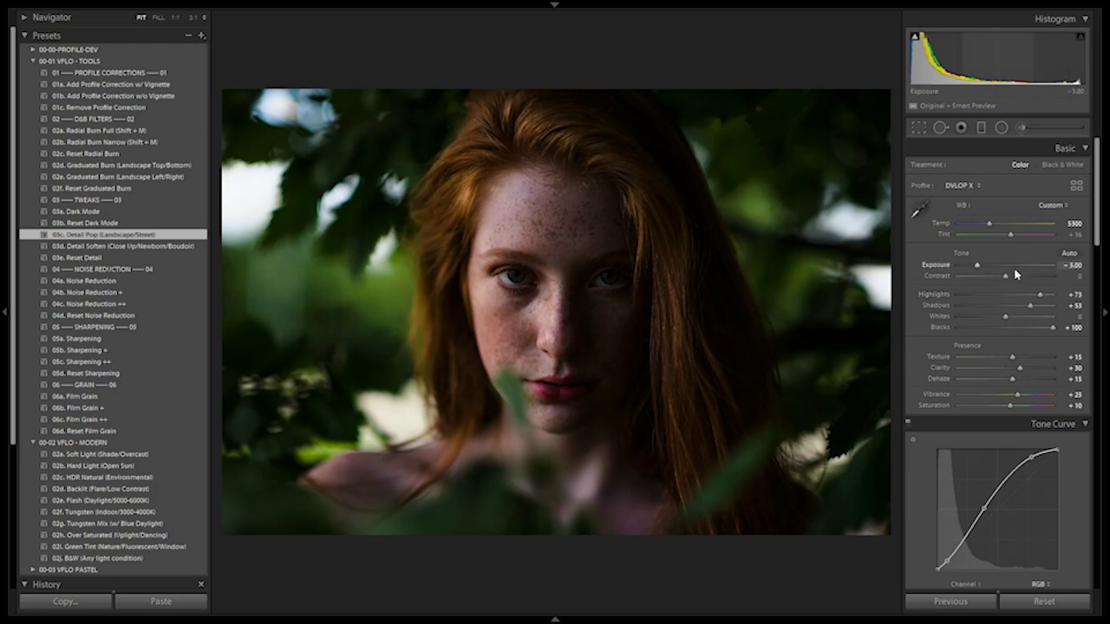
key("shift+Down")
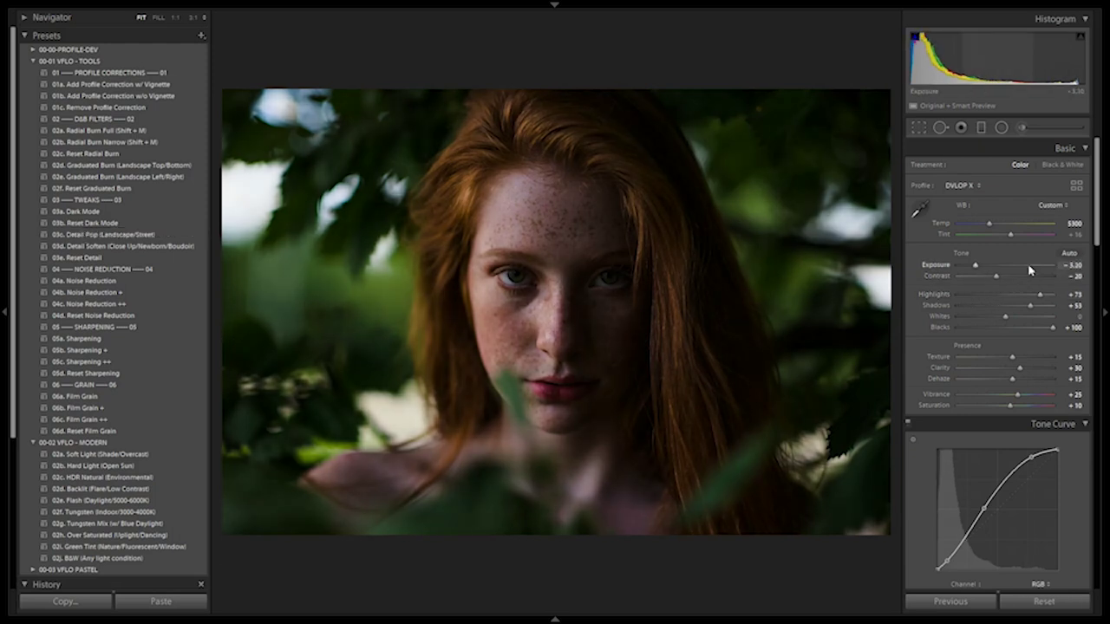
Step: Paint the 10a - Quick Dodge & Lift adjustment over the woman's face and hair with a size 27 brush, erasing any spill with a smaller one
left_click(1022, 129)
scroll(570, 272, "up", 10)
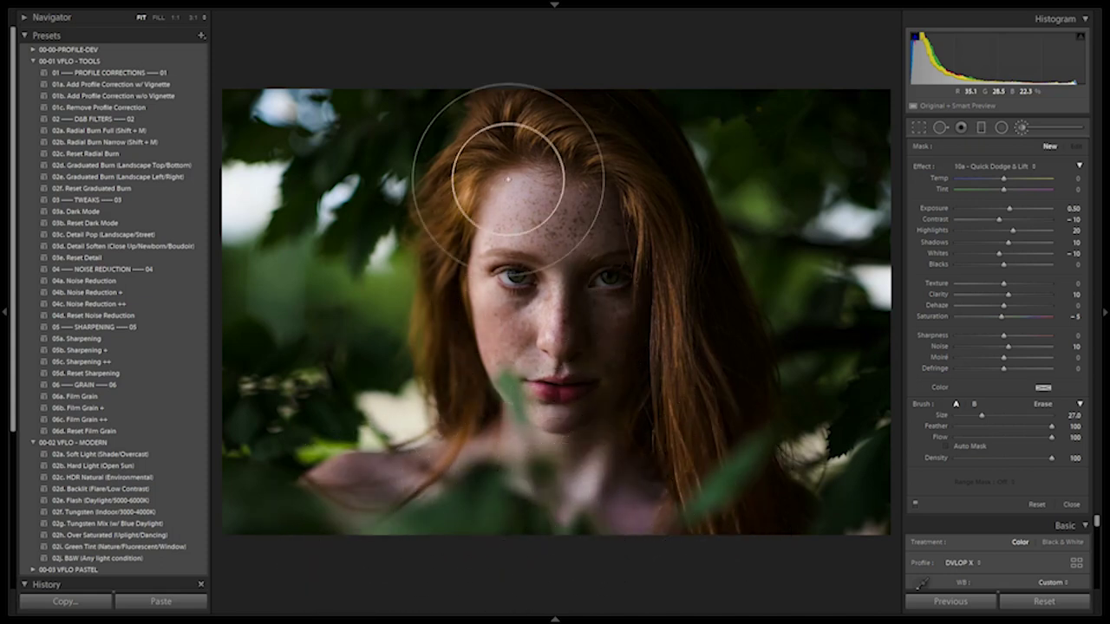
key("alt")
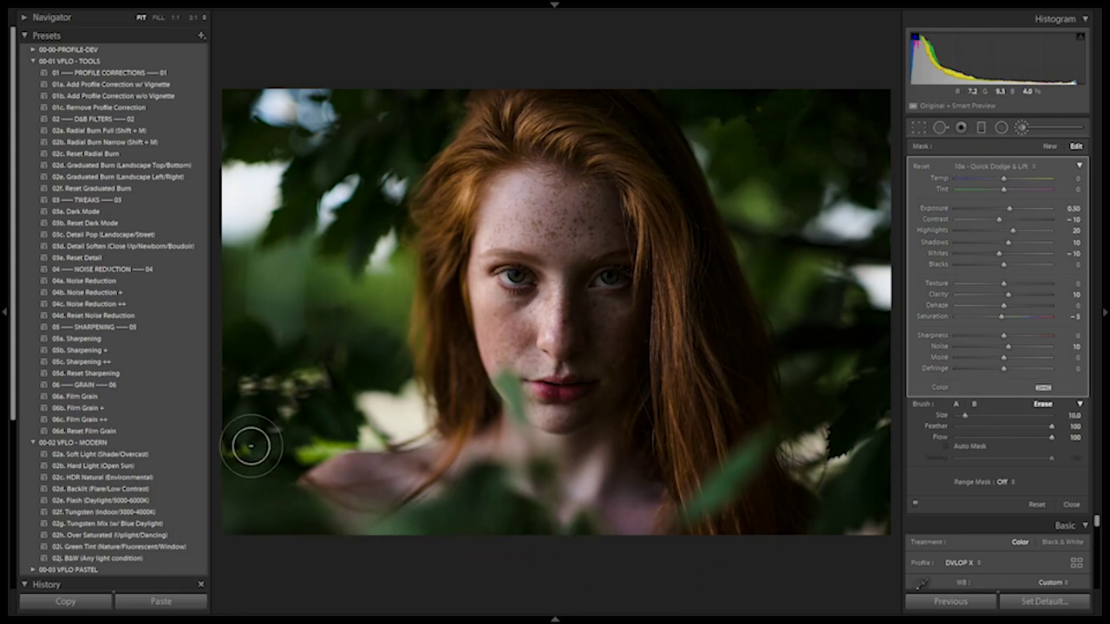
scroll(297, 418, "up", 2)
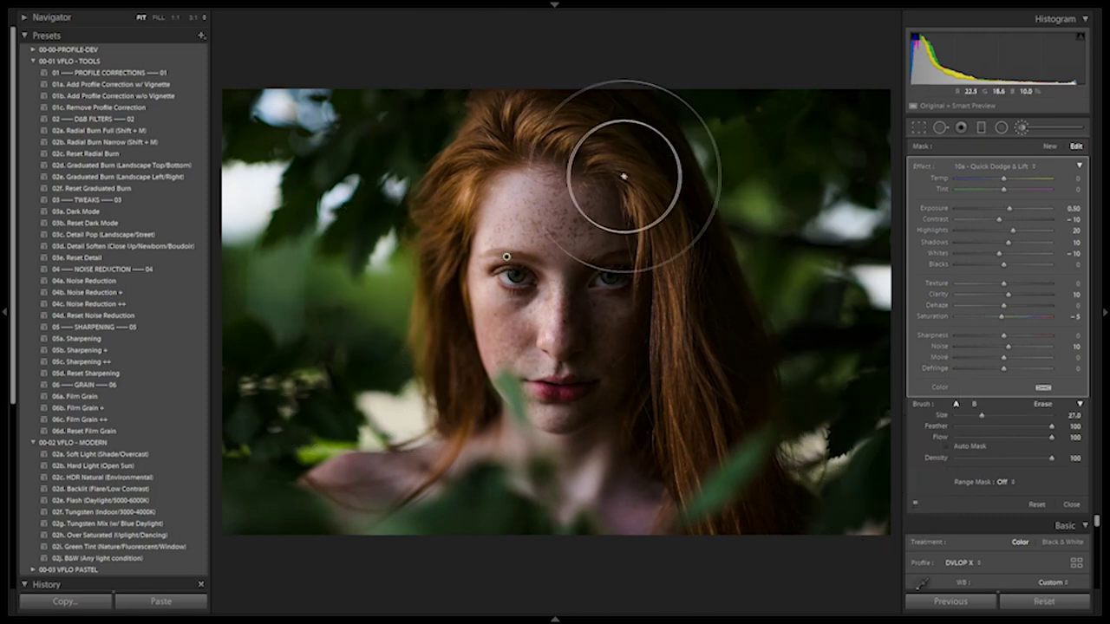
Step: Strengthen the face dodge to exposure 0.57 and clean up its surroundings with the erase brush enlarged to size 45
mouse_move(506, 257)
left_mouse_down()
mouse_move(523, 261)
mouse_move(506, 258)
left_mouse_up()
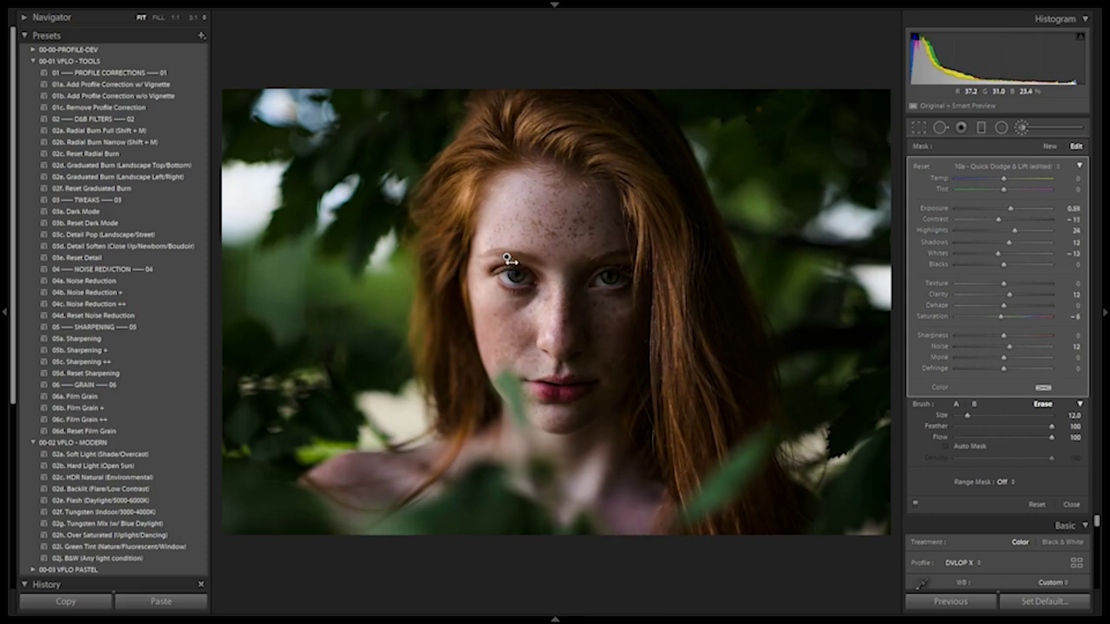
scroll(385, 124, "up", 5)
scroll(324, 100, "up", 5)
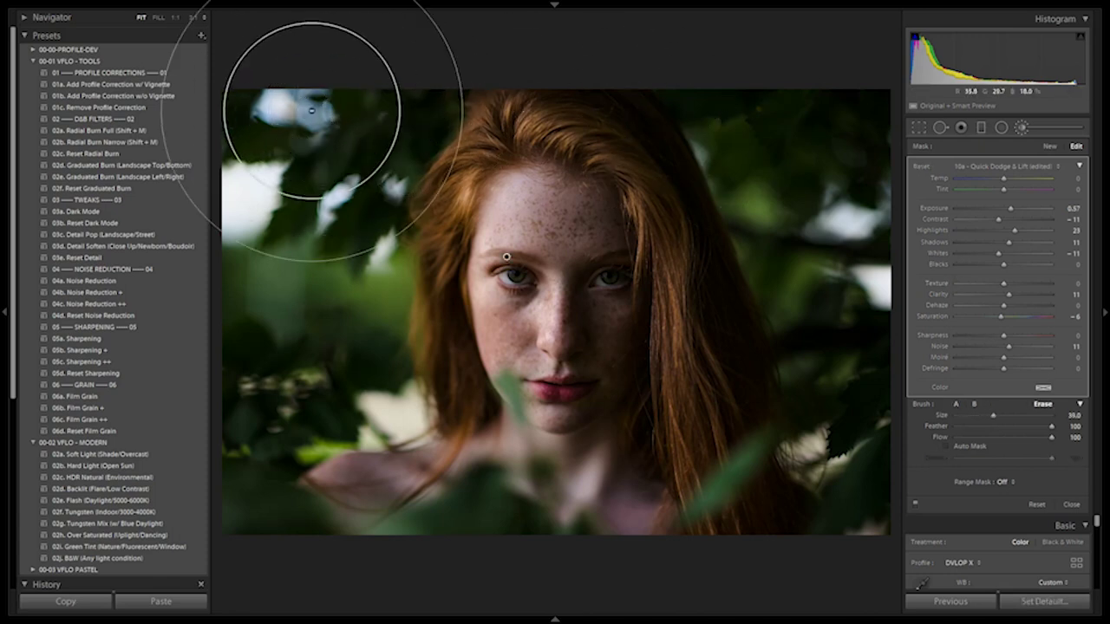
scroll(339, 30, "up", 1)
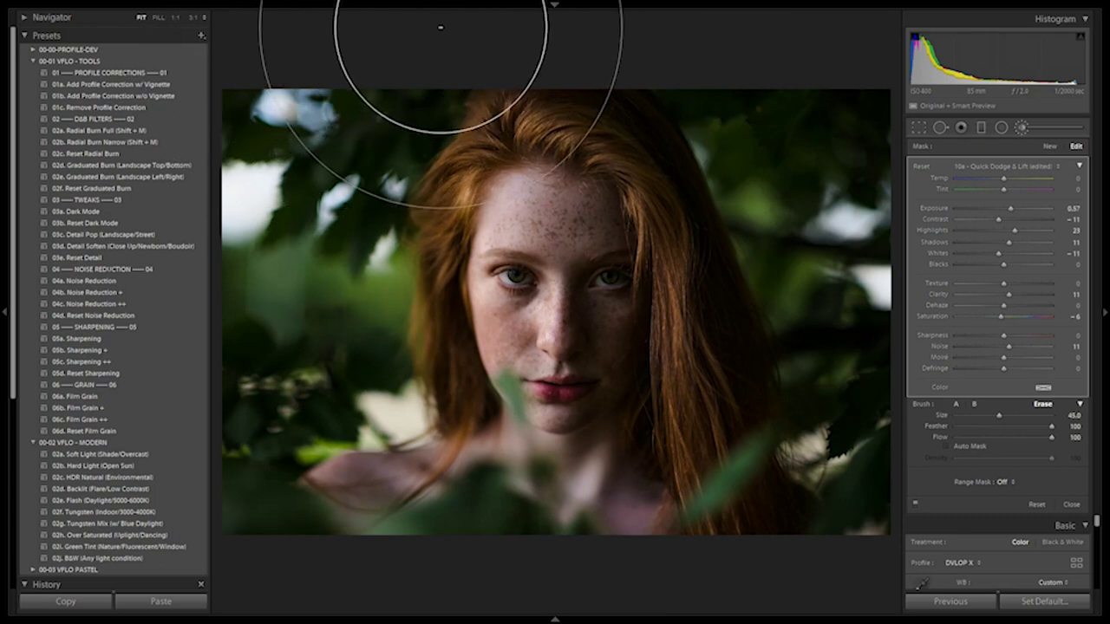
key("alt")
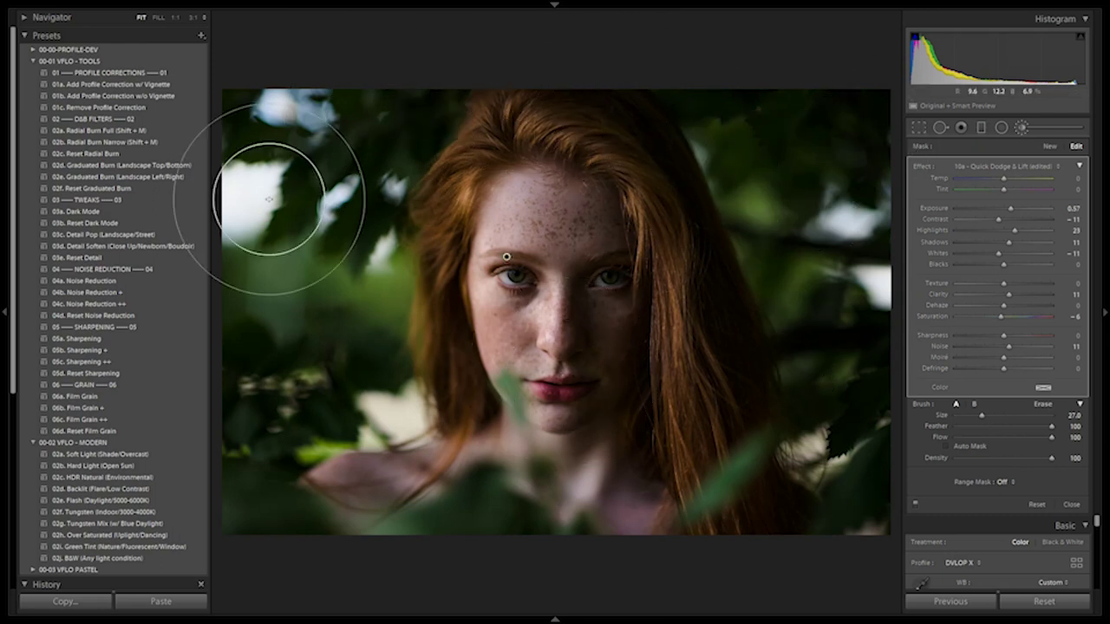
Step: Apply the 02a. Radial Burn Full preset, strengthen its burn to exposure −0.74, and set the photo's overall exposure to −3.00
left_click(113, 130)
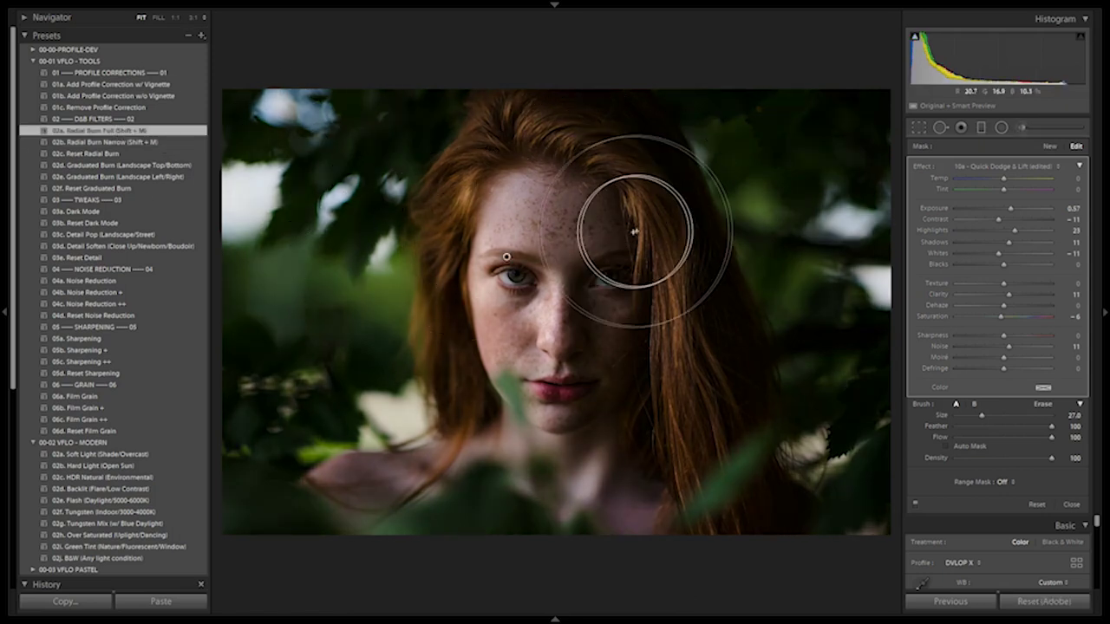
key("shift+m")
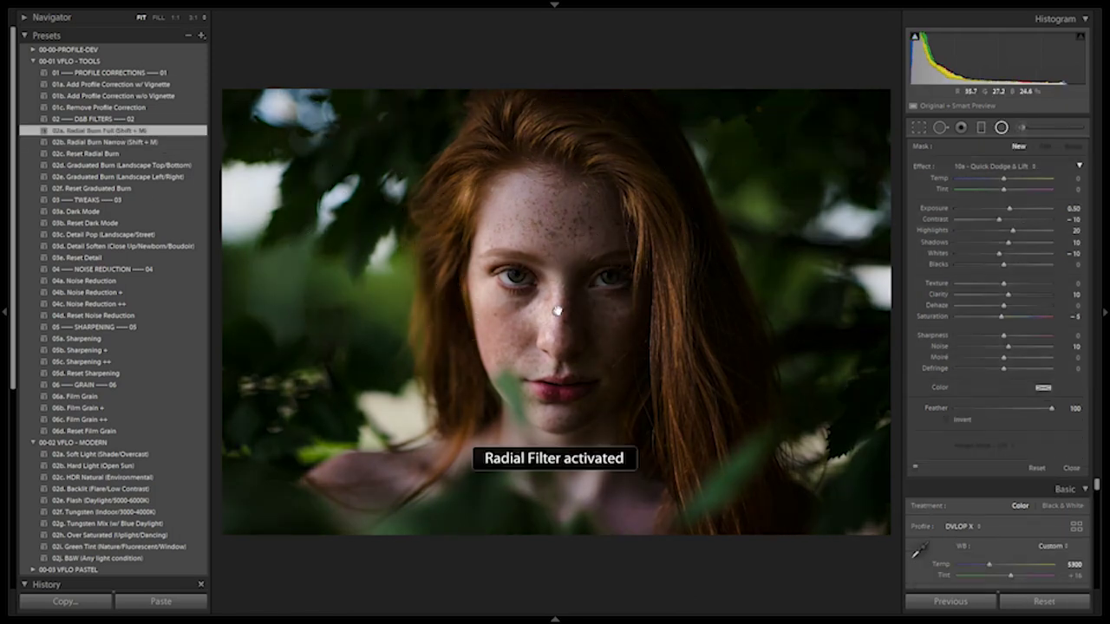
left_click(557, 311)
left_click_drag(558, 311, 562, 286)
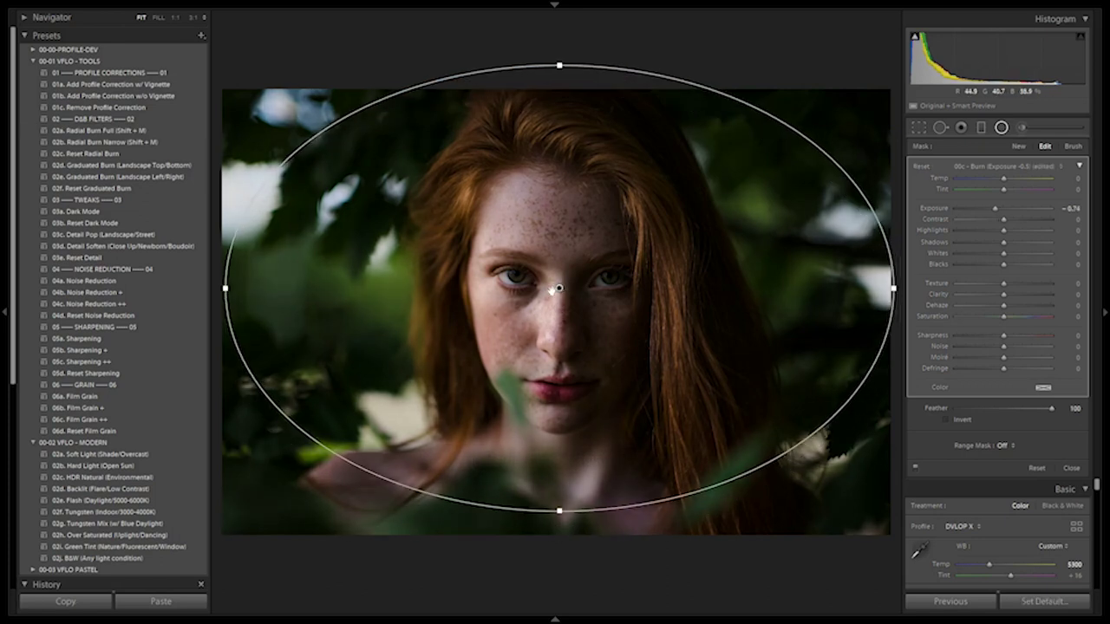
left_click(1001, 128)
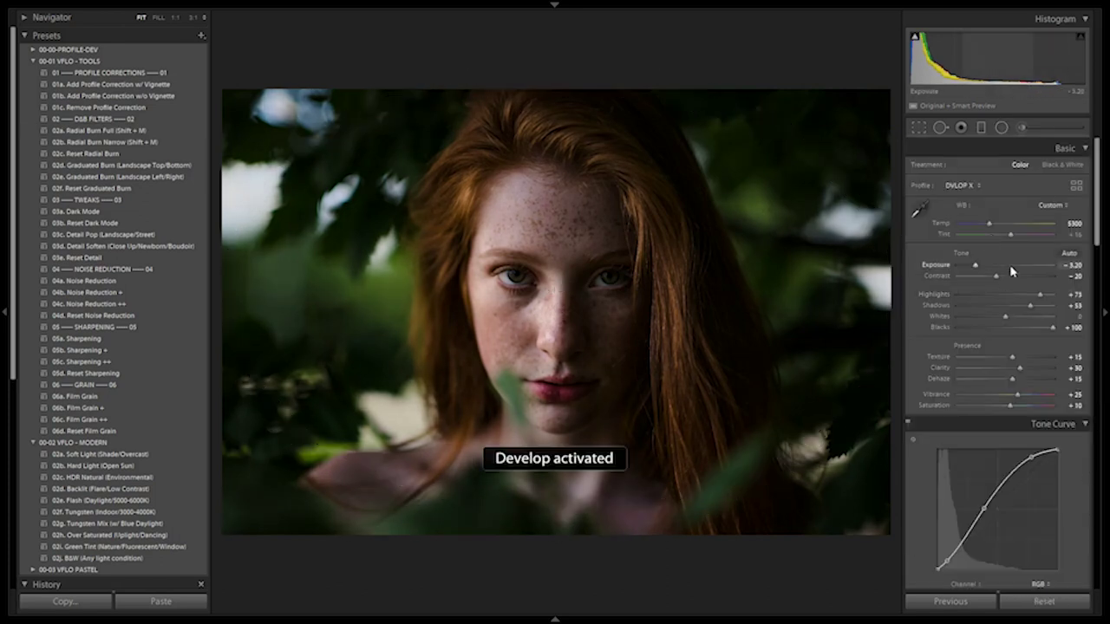
Step: Select the bright and dark versions of the red-haired portrait in the Library and compare them side by side in Survey view without side panels
key("g")
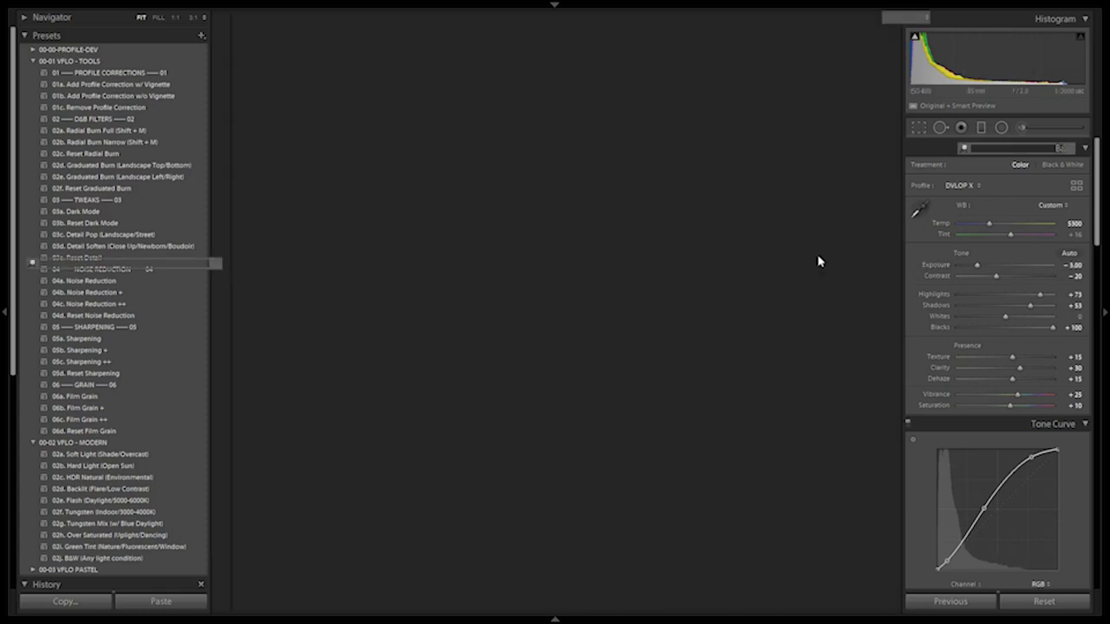
left_click(367, 460, "shift")
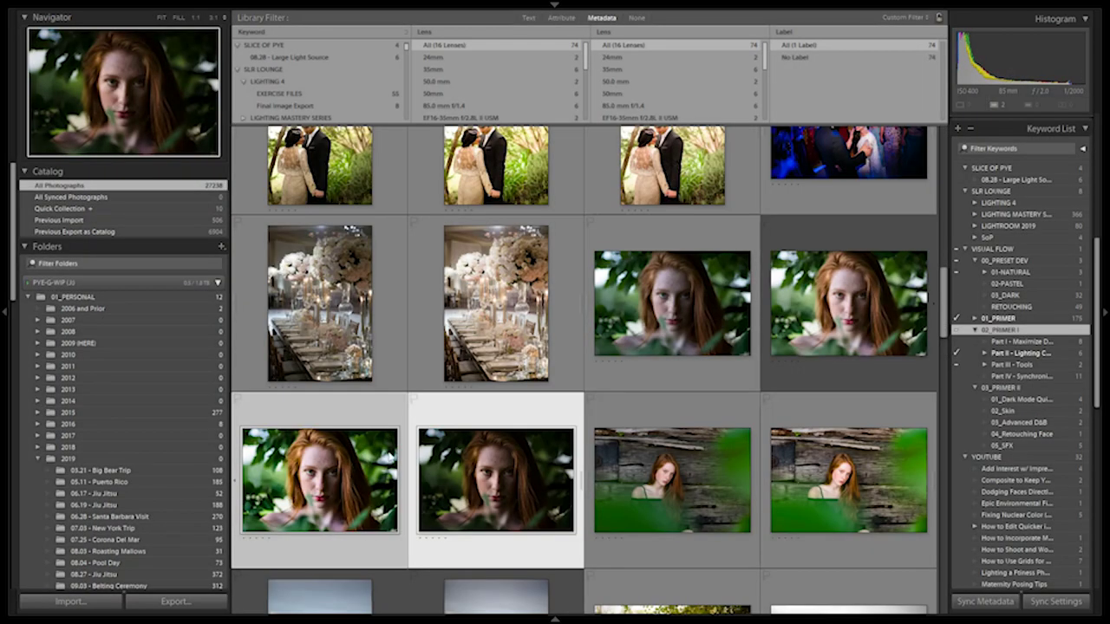
key("n")
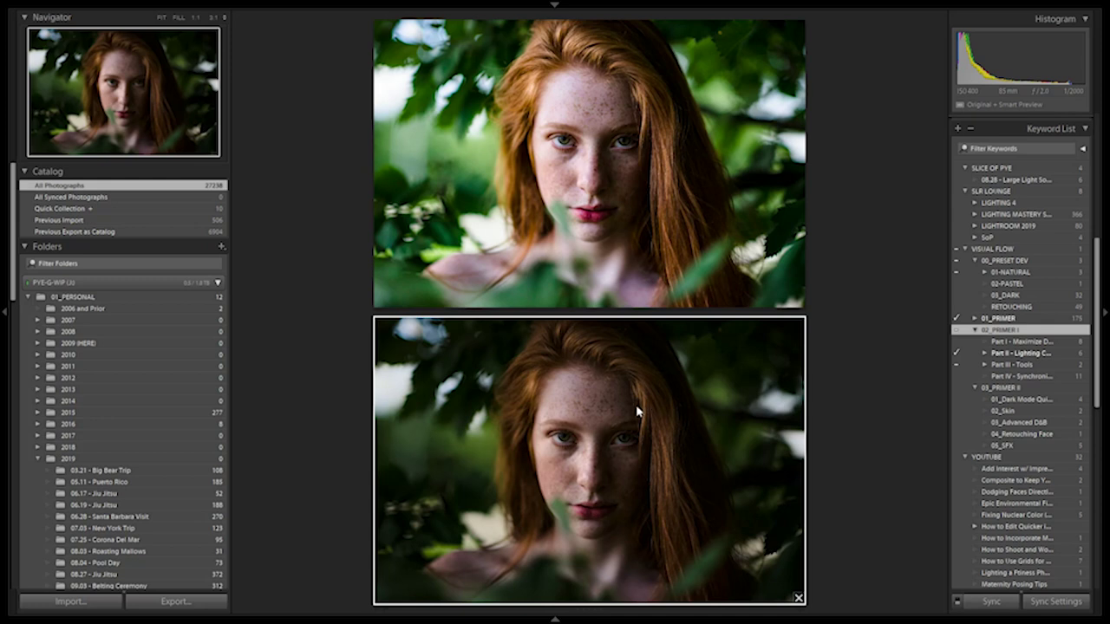
key("Tab")
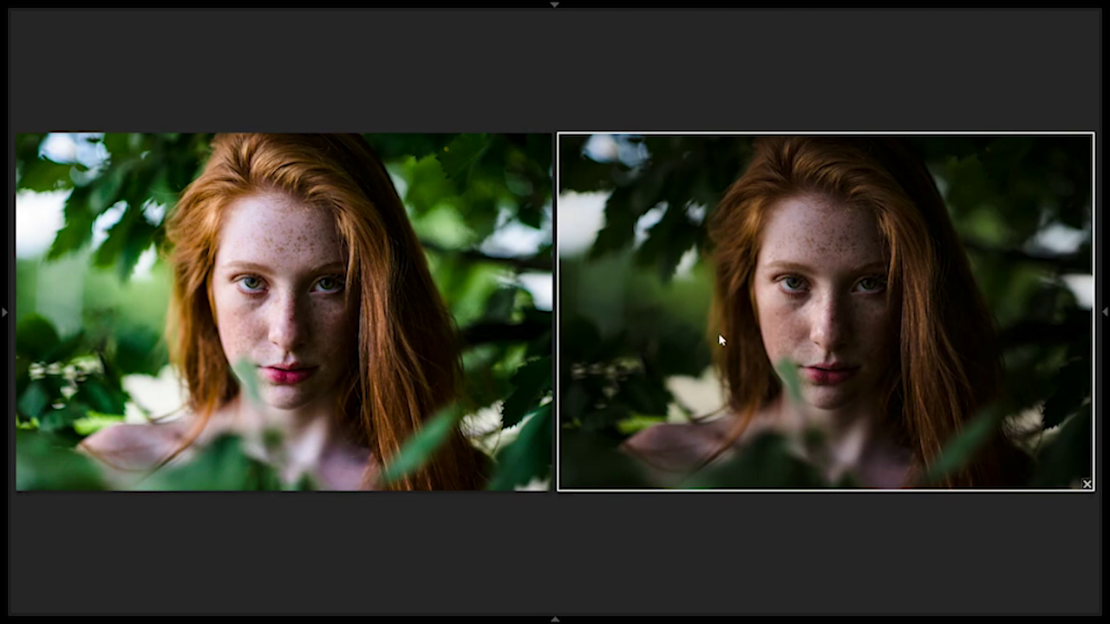
Step: Return to the Library grid, filter by the 02_Skin keyword, and open the portrait of the blonde woman in red in Develop
key("g")
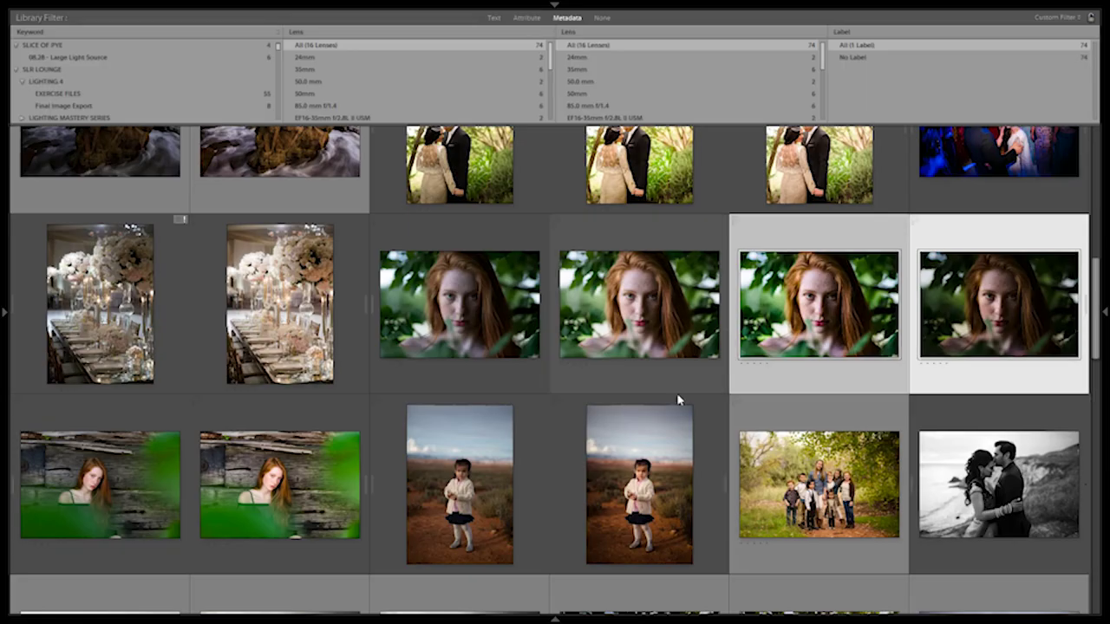
left_click(676, 388)
left_click(1054, 280)
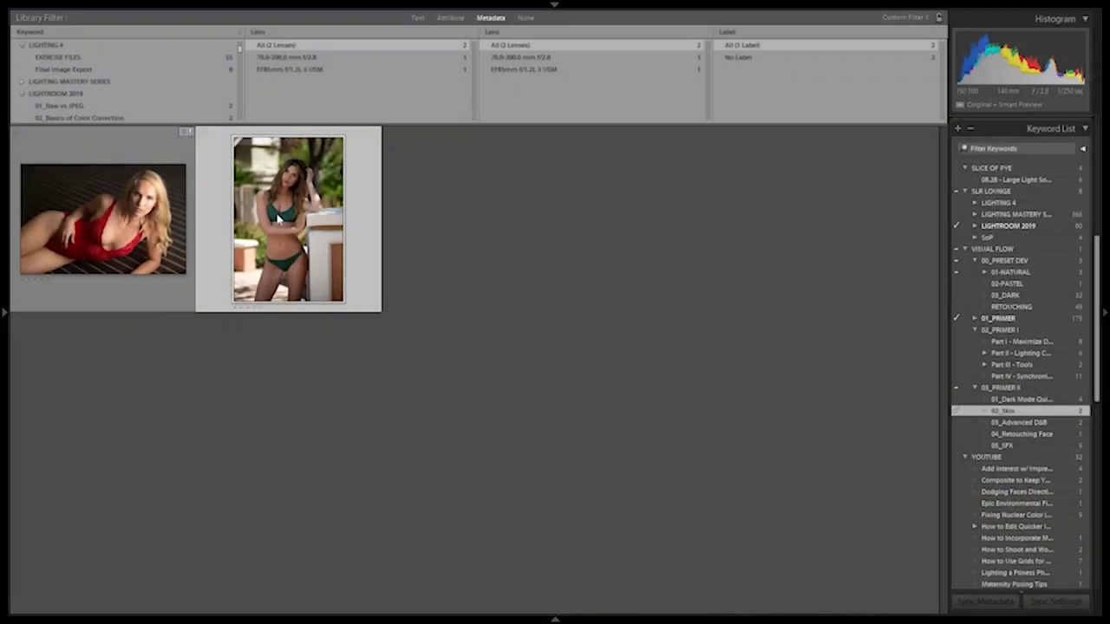
key("d")
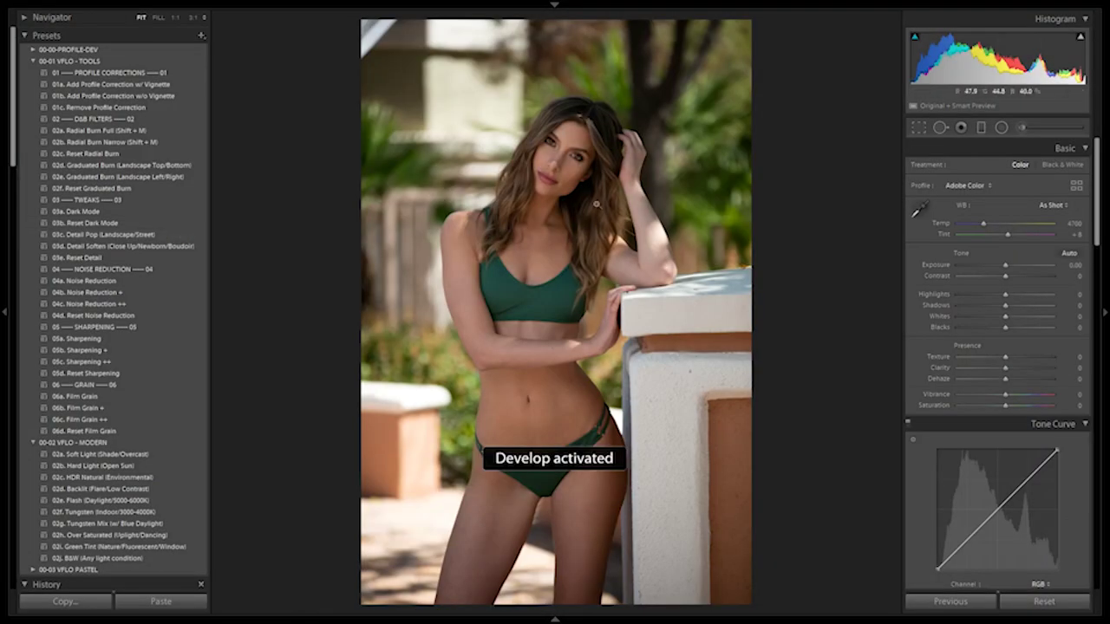
key("Right")
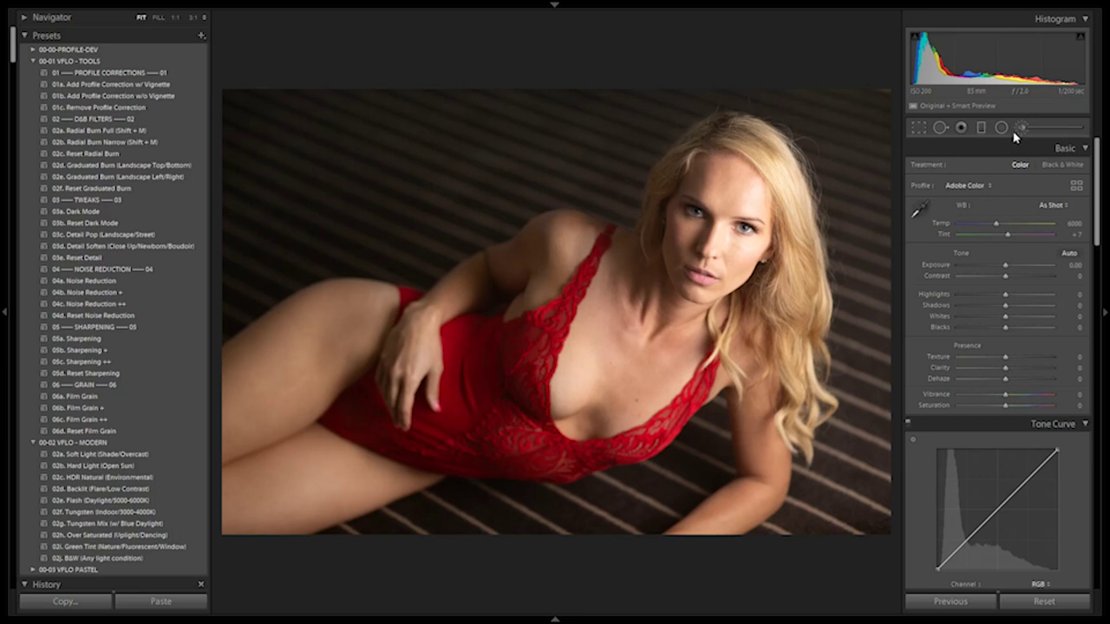
Step: Apply the 02a. Soft Light (Shade/Overcast) preset and set the temperature to 5400 and exposure to −0.83
key("shift+Down")
key("Down")
key("Down")
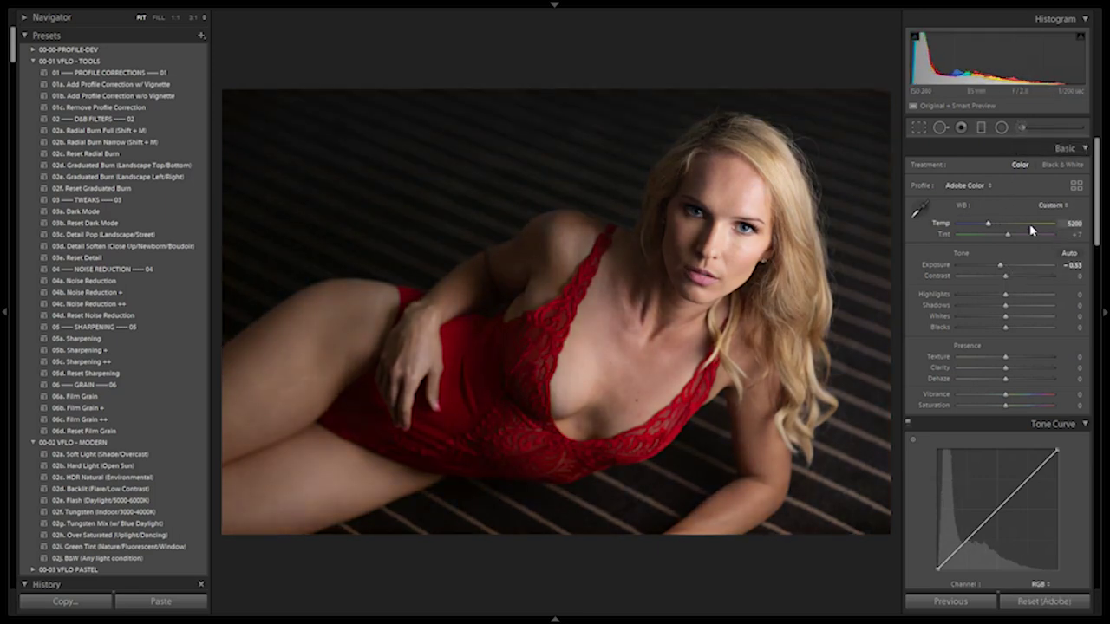
left_click(94, 453)
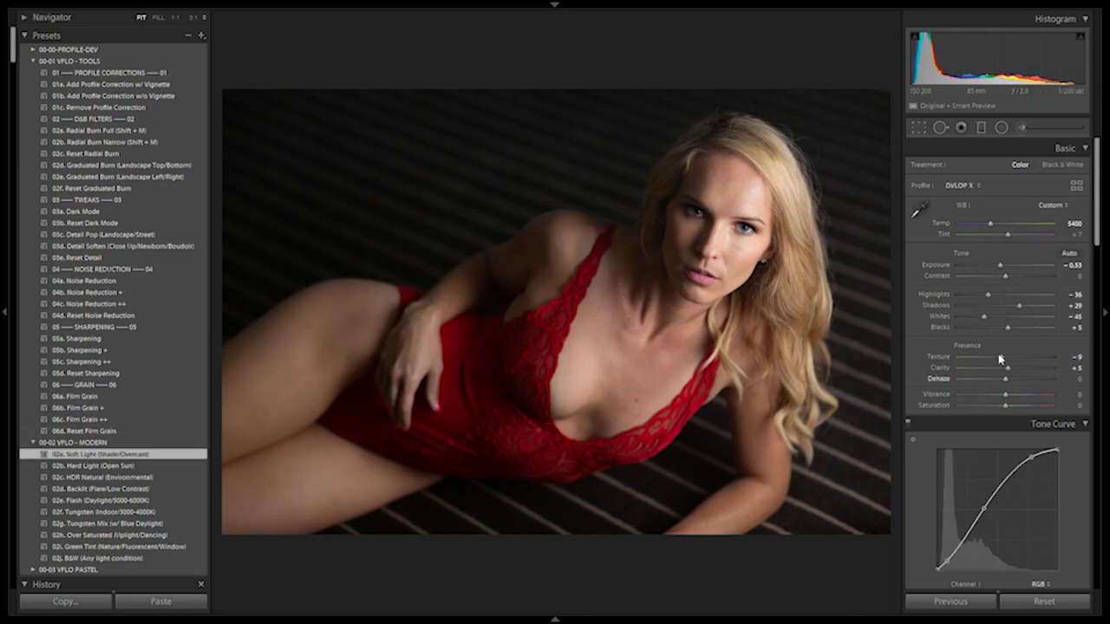
scroll(1028, 271, "down", 2)
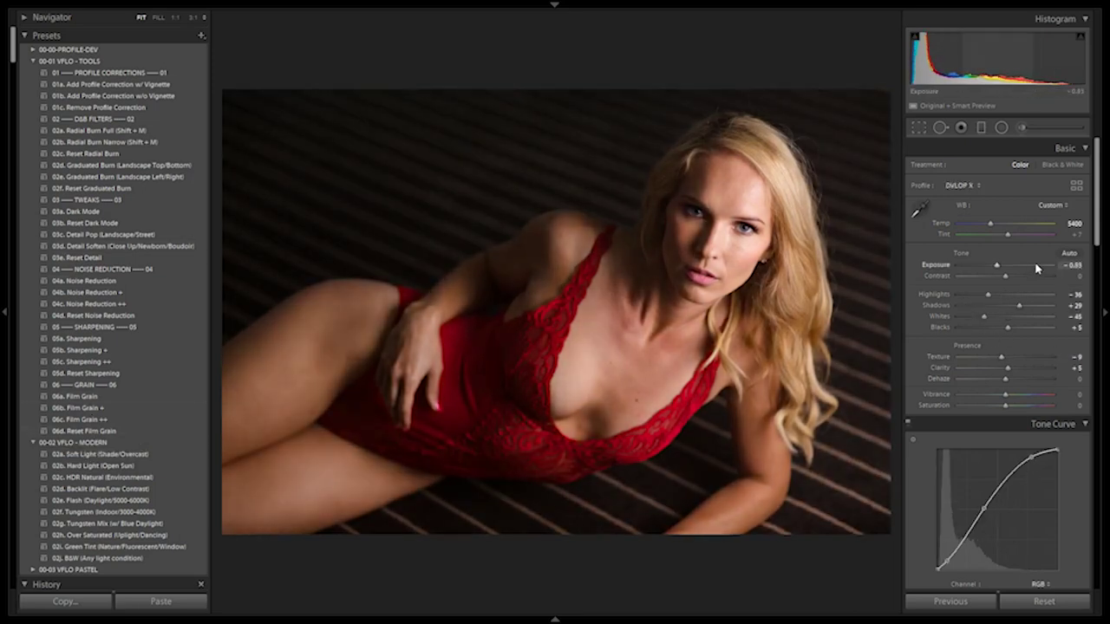
Step: Compare the blonde woman's portrait before and after the preset and tone adjustments
key("backslash")
key("backslash")
key("backslash")
key("backslash")
Step: Paint the 10b - Smooth Skin adjustment over the woman's thighs, starting with a size 20 brush, and undo the last mask change
left_click(1023, 128)
left_click(999, 168)
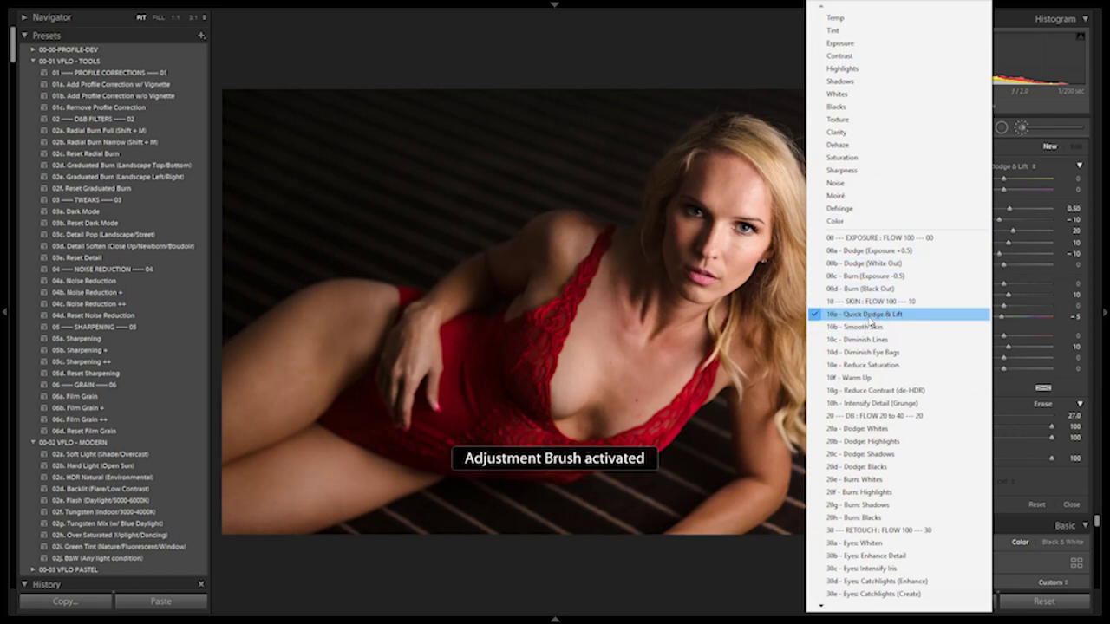
left_click(863, 328)
scroll(331, 331, "down", 5)
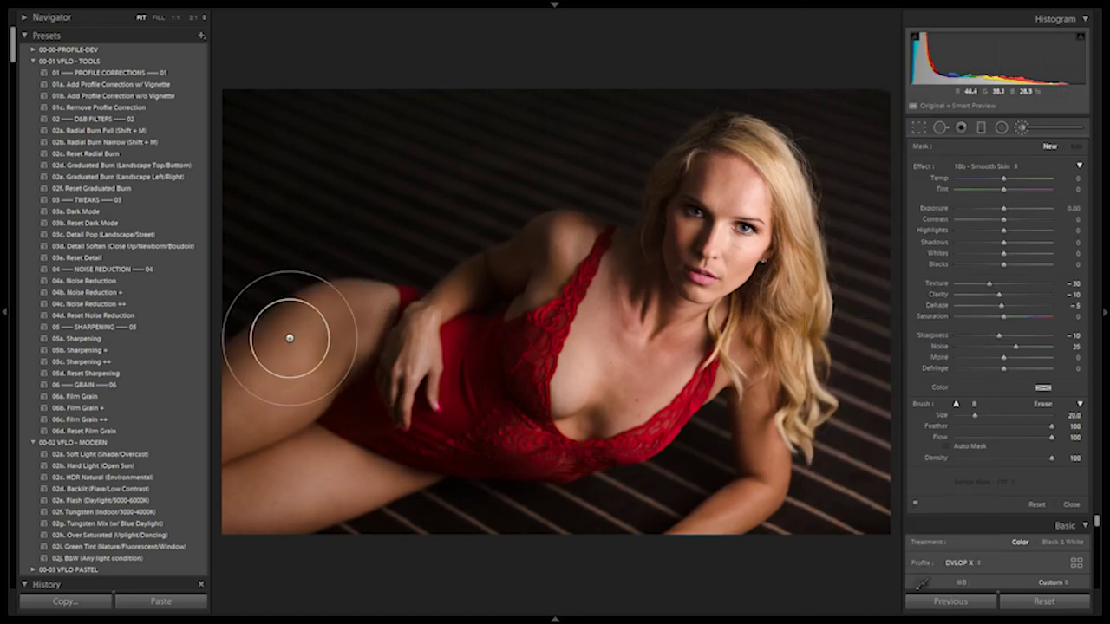
mouse_move(353, 314)
left_mouse_down()
mouse_move(242, 407)
mouse_move(233, 402)
mouse_move(369, 315)
mouse_move(253, 449)
mouse_move(332, 471)
mouse_move(300, 478)
mouse_move(350, 483)
left_mouse_up()
scroll(642, 346, "down", 1)
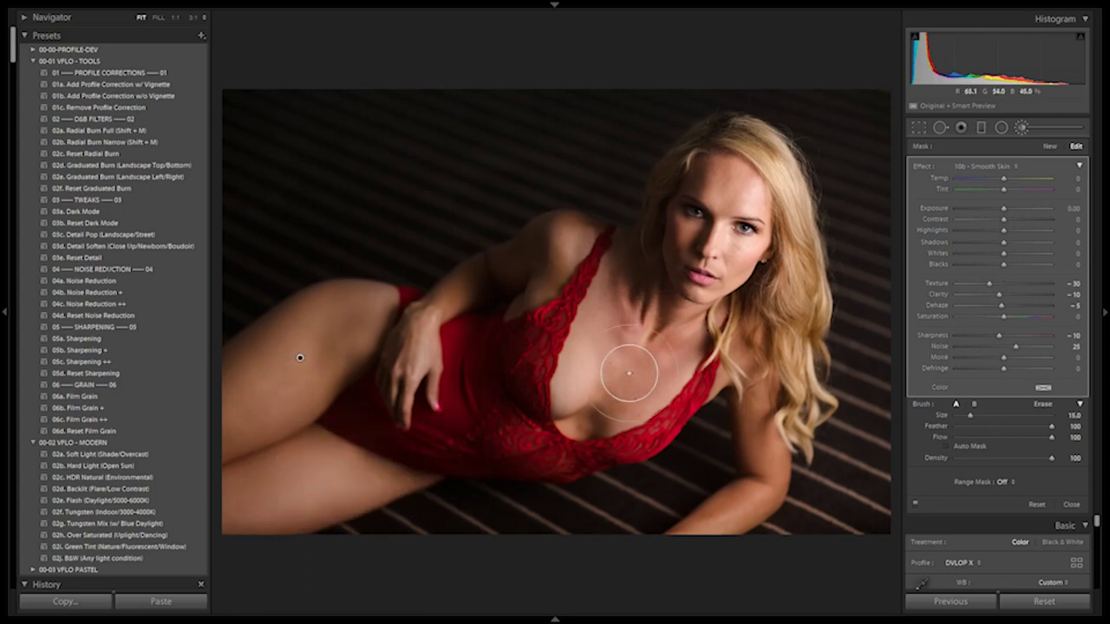
mouse_move(352, 315)
left_mouse_down()
mouse_move(273, 411)
mouse_move(290, 365)
left_mouse_up()
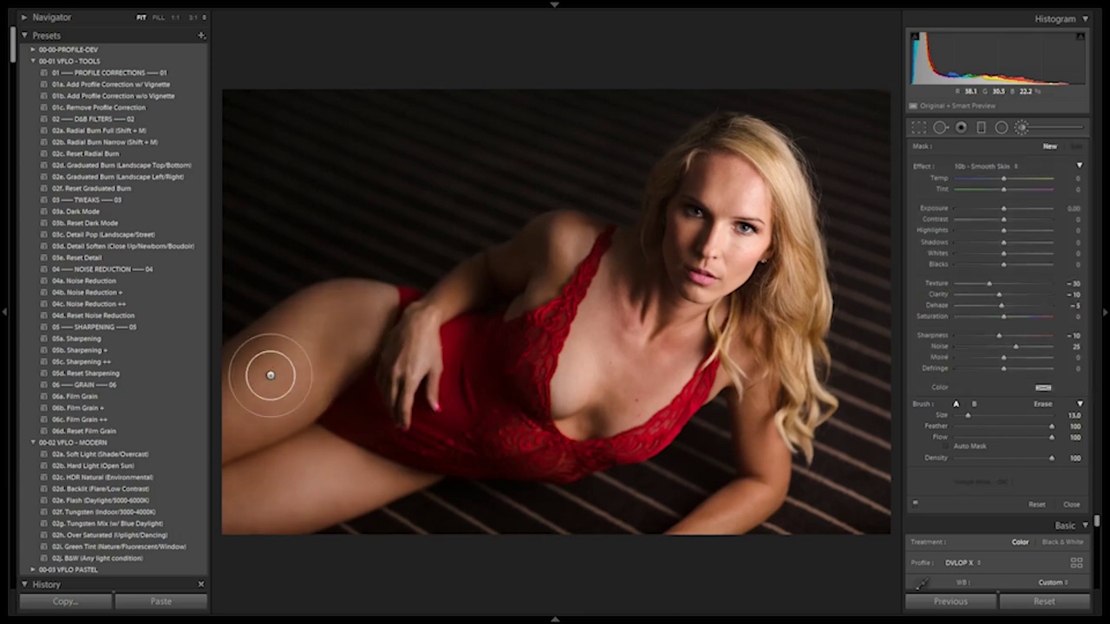
key("ctrl+z")
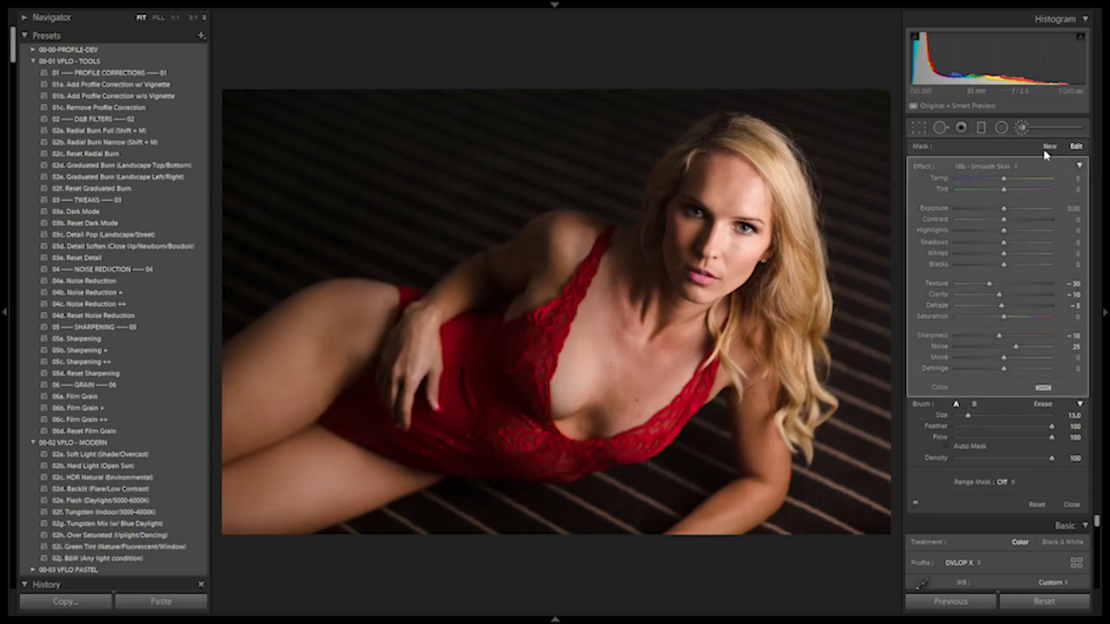
Step: Create a second 10b - Smooth Skin brush mask from the neck across the shoulder, and soften its effect to Texture −25 and Clarity −8
left_click(1050, 146)
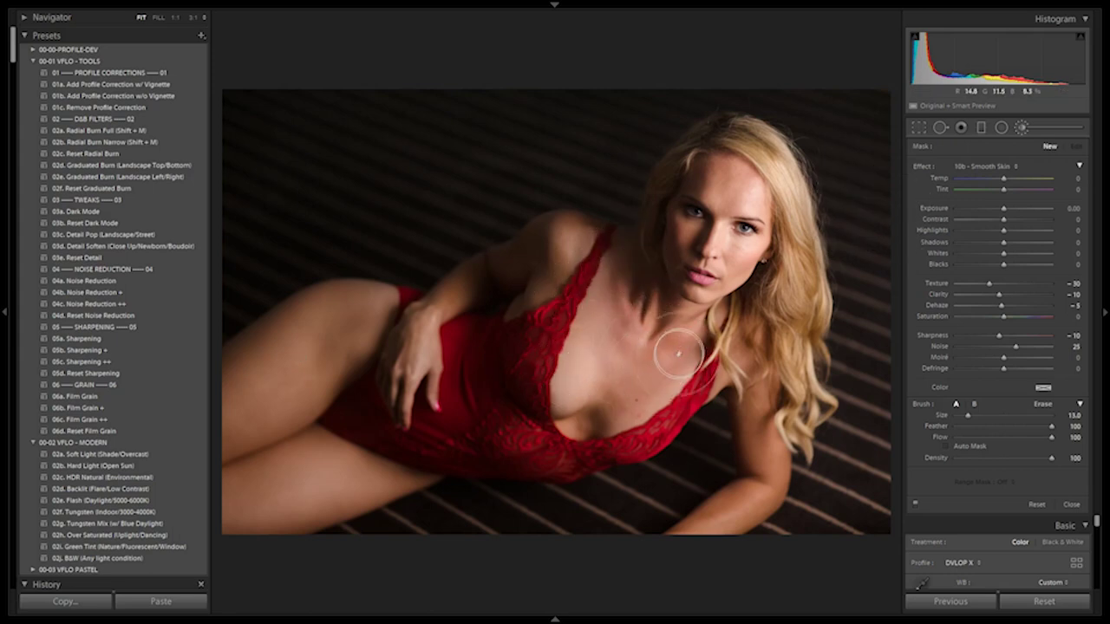
left_click_drag(624, 255, 529, 290)
scroll(528, 295, "down", 4)
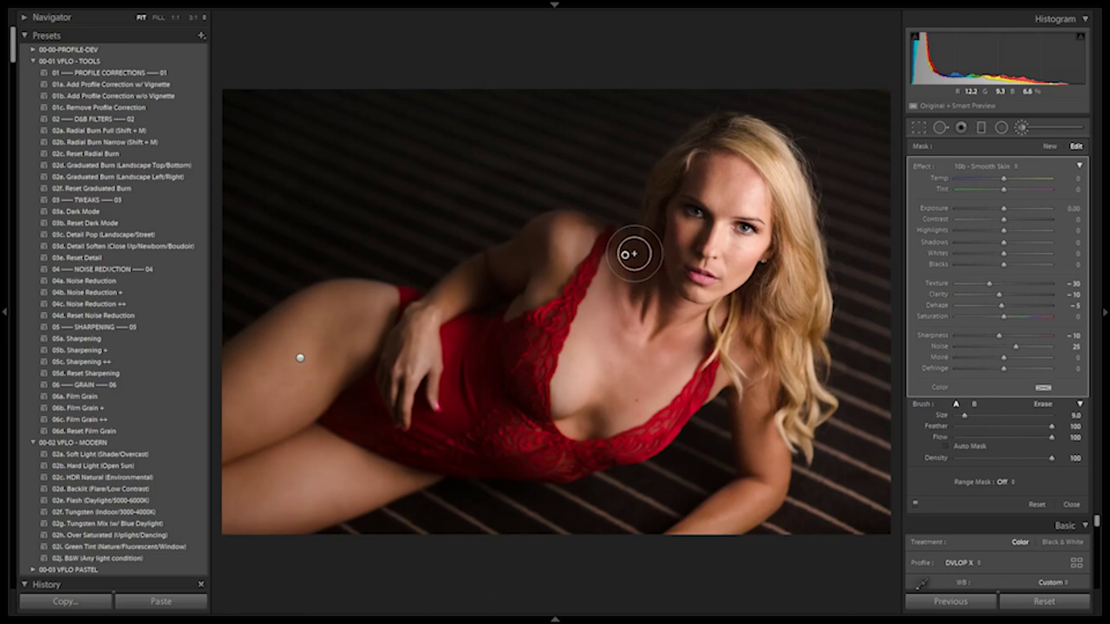
key("alt")
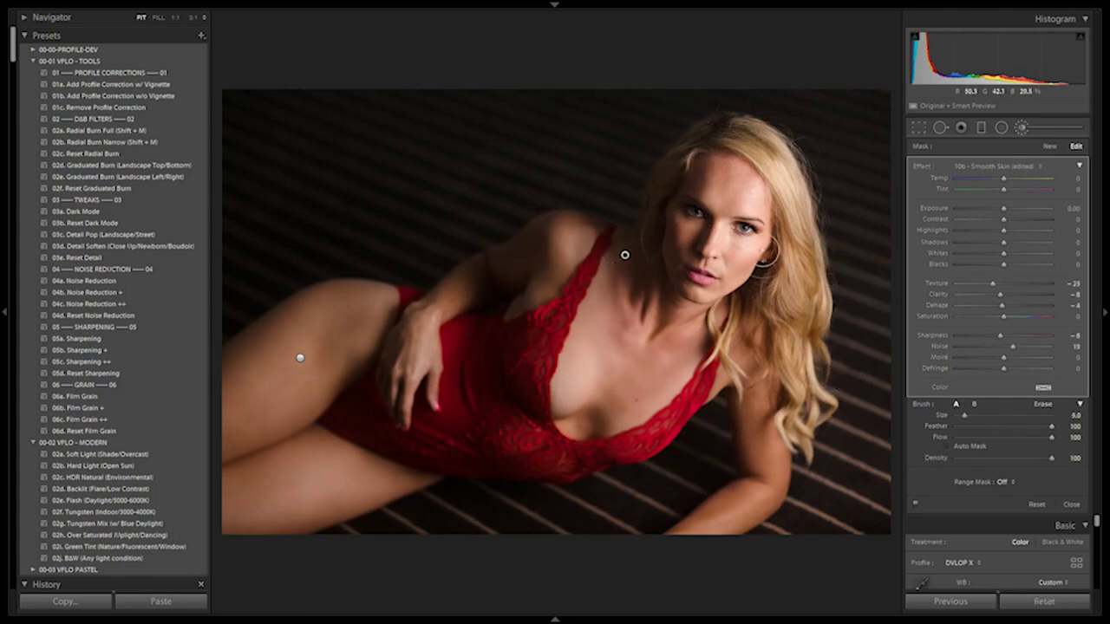
Step: Create a new 10b - Smooth Skin brush mask over the woman's face, soften it to Texture −23 and Clarity −8, and inspect the skin up close
left_click(1050, 148)
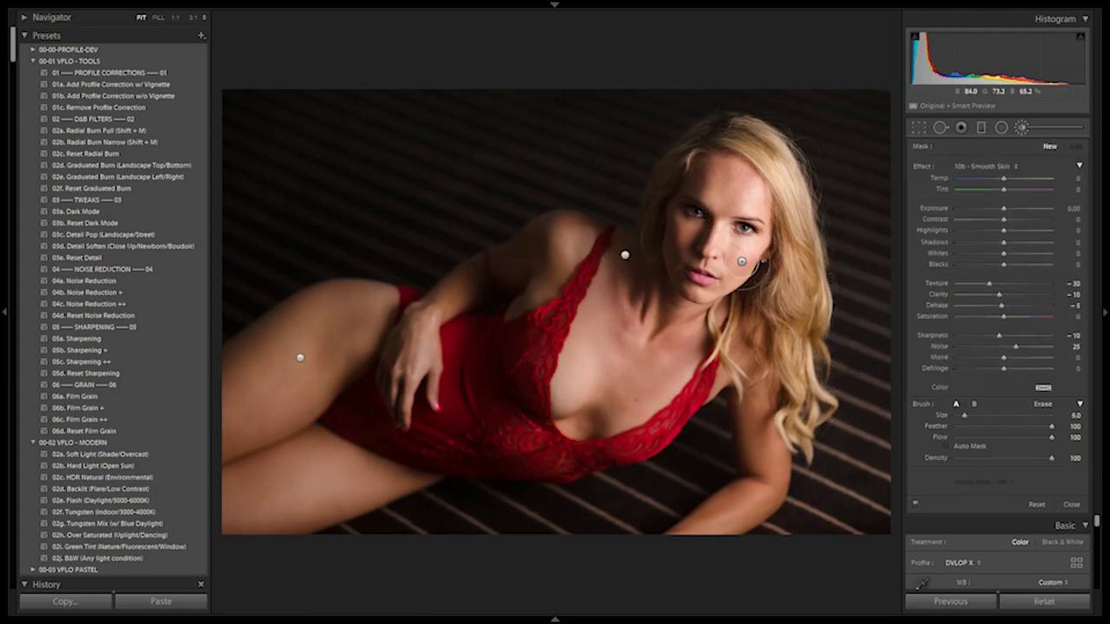
left_click(739, 253)
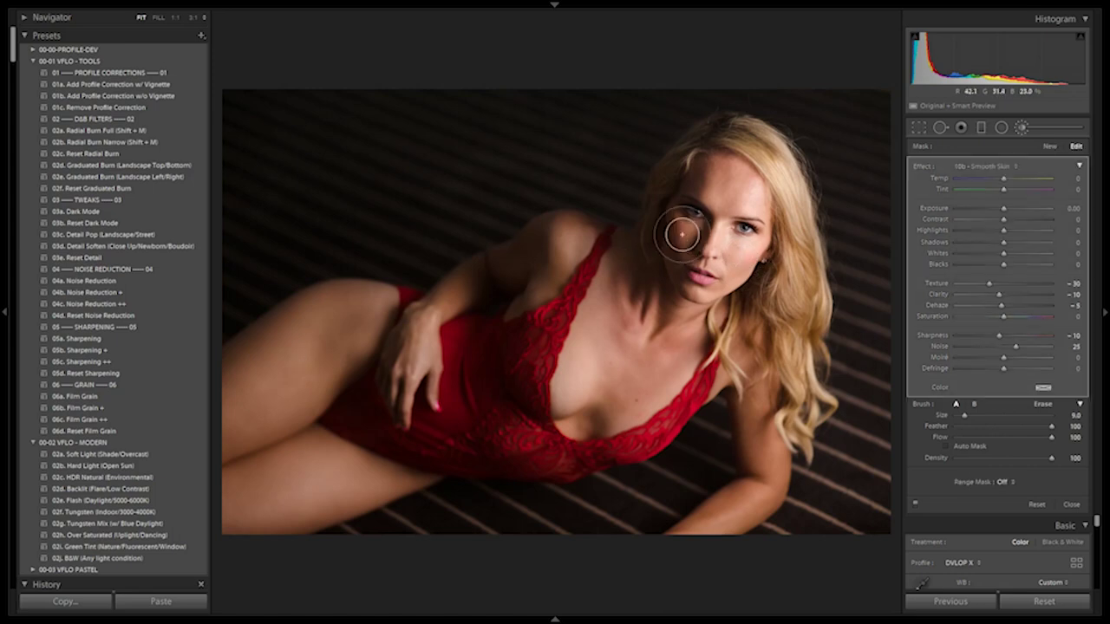
left_click_drag(717, 177, 753, 189)
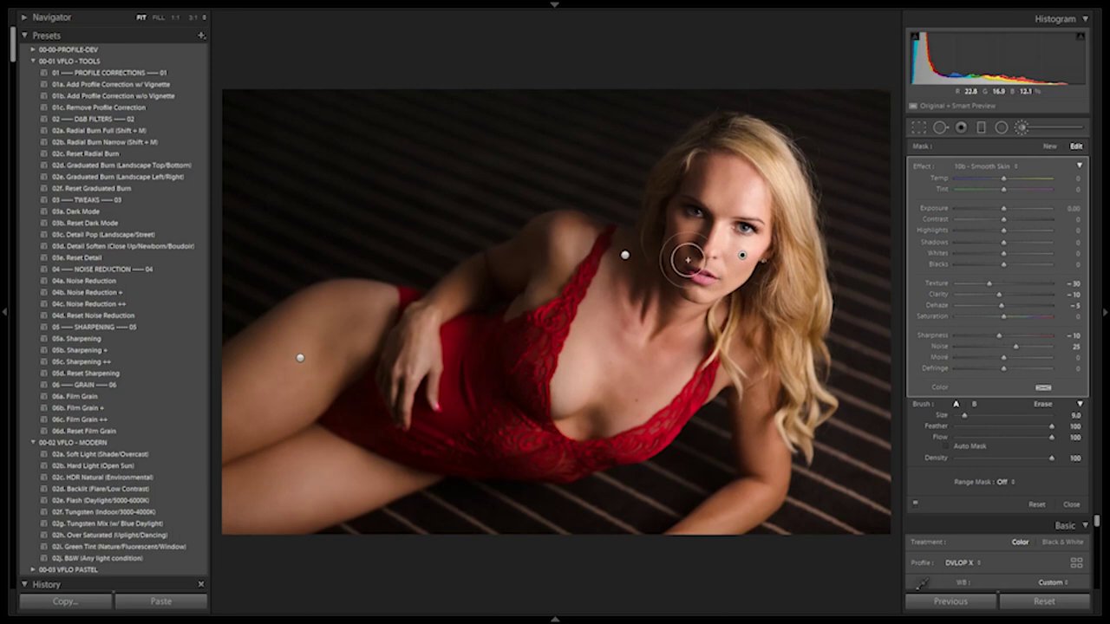
key("alt")
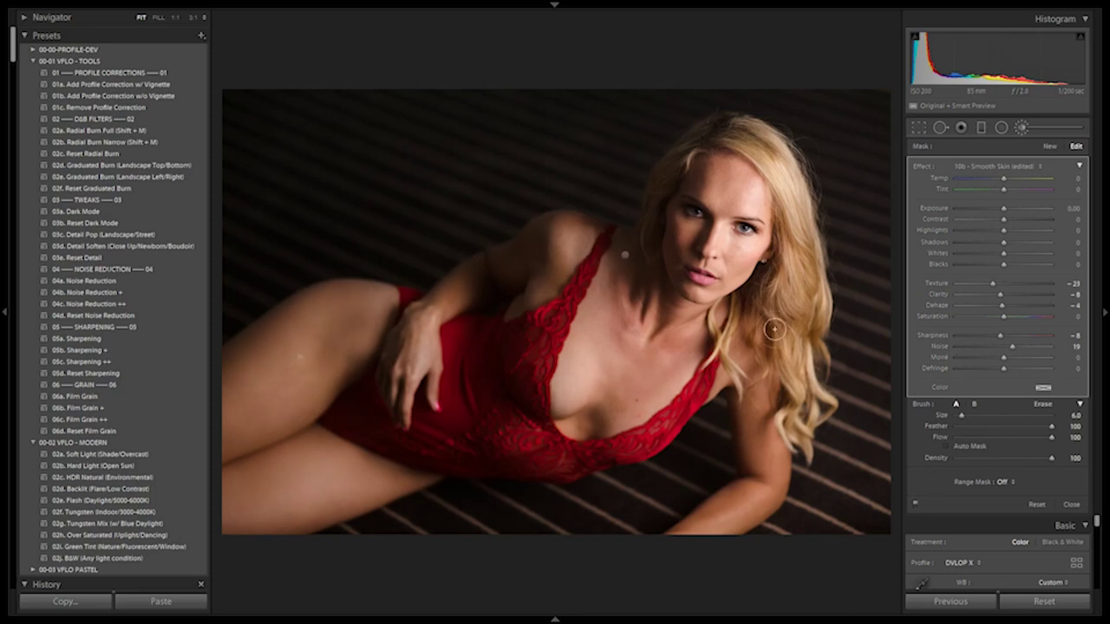
key("z")
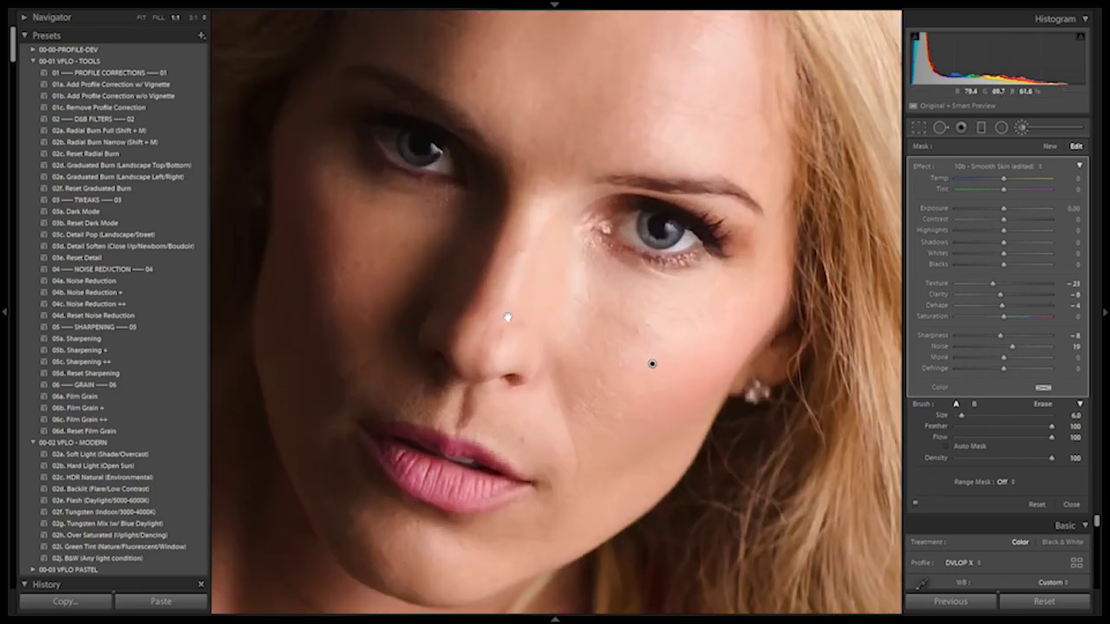
left_click_drag(483, 299, 633, 362)
left_click(726, 212)
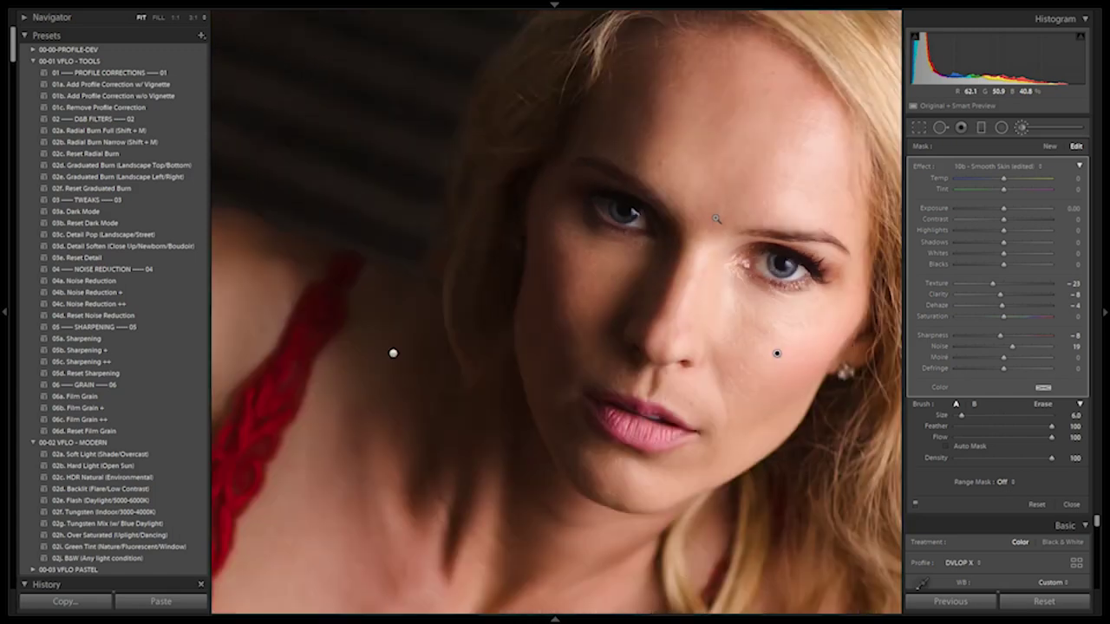
Step: Start a new brush mask with the 10c - Diminish Lines effect
left_click(1050, 148)
left_click(1032, 168)
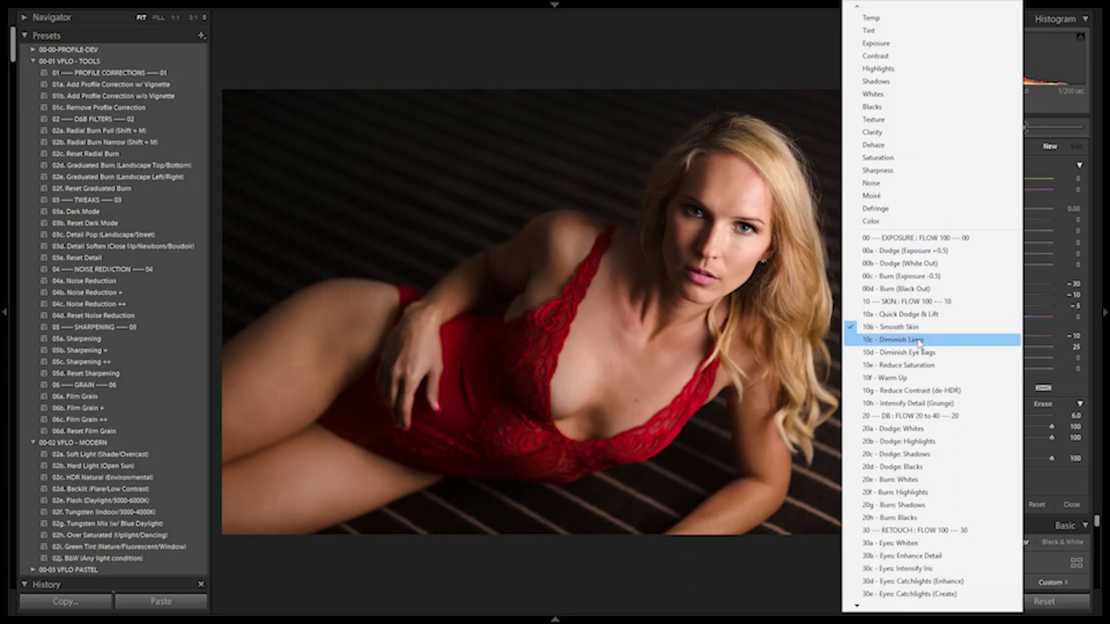
left_click(919, 343)
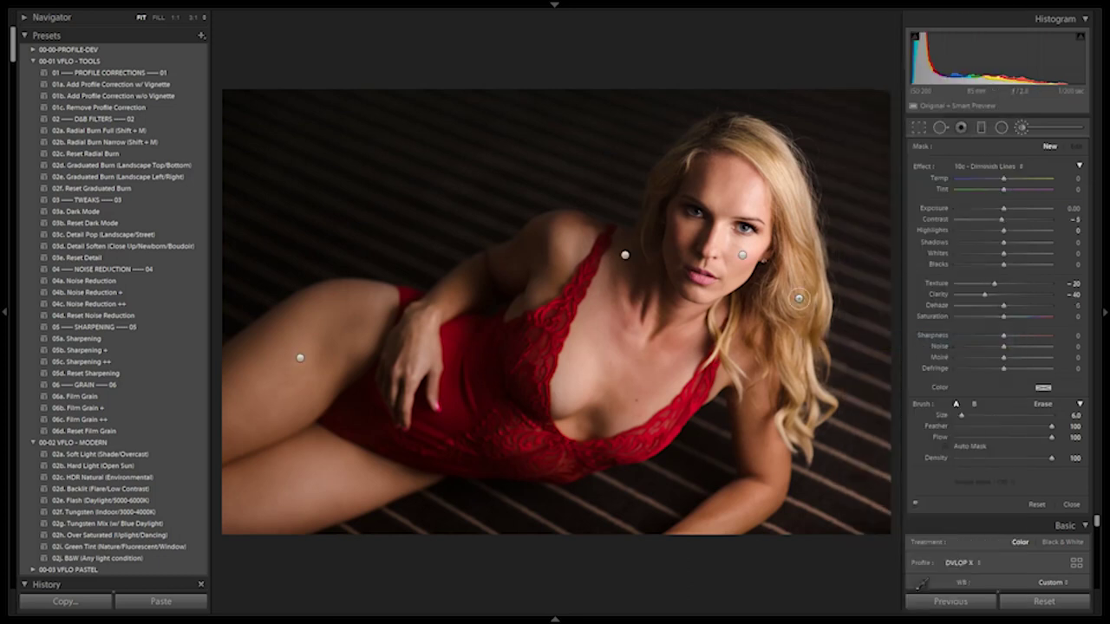
Step: Try size 1 Diminish Lines strokes on the shaded skin between the nose and mouth, undoing them
key("z")
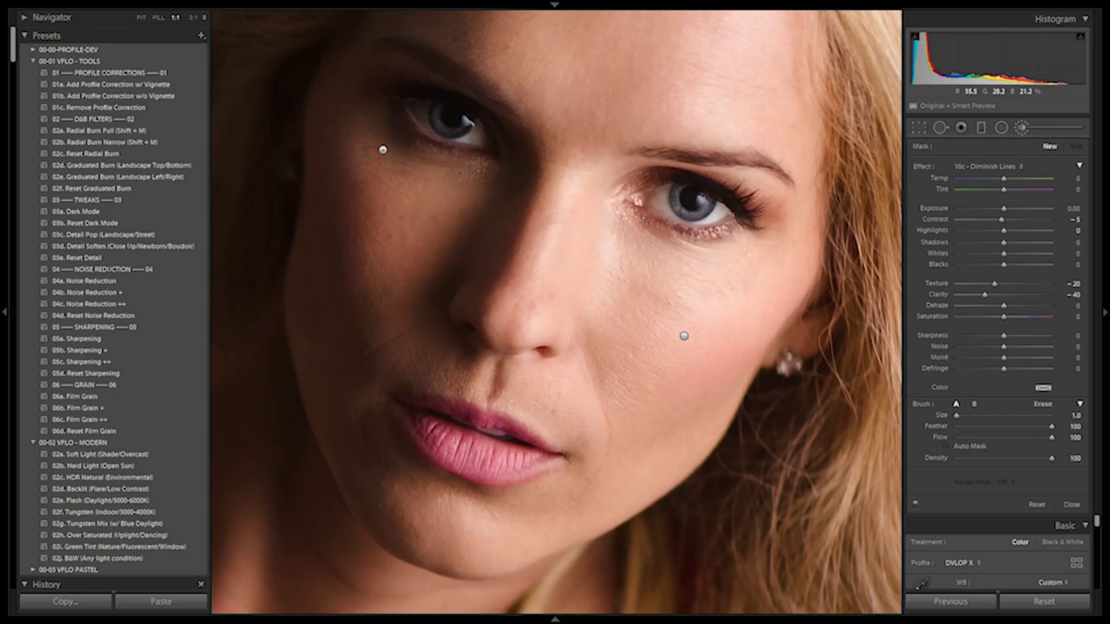
left_click_drag(409, 363, 524, 211)
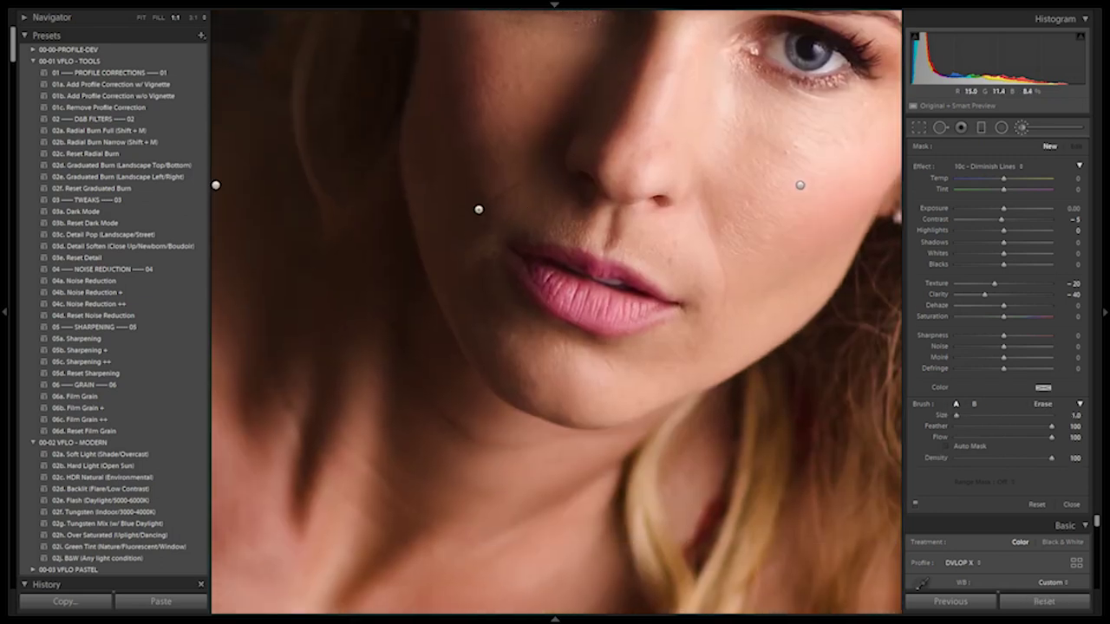
key("ctrl+z")
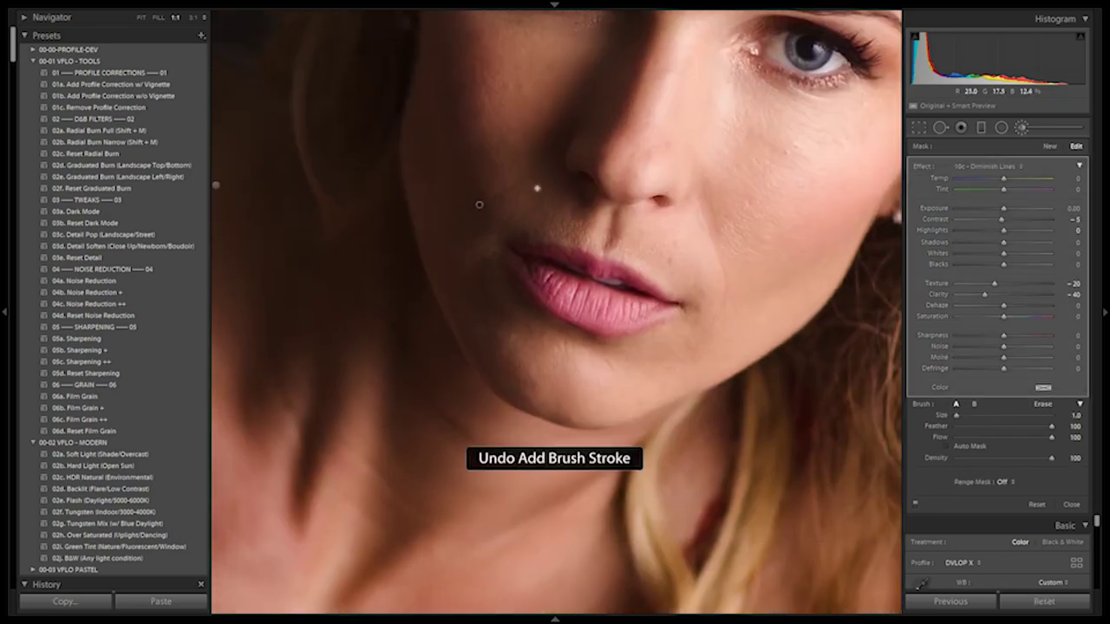
left_click(577, 201)
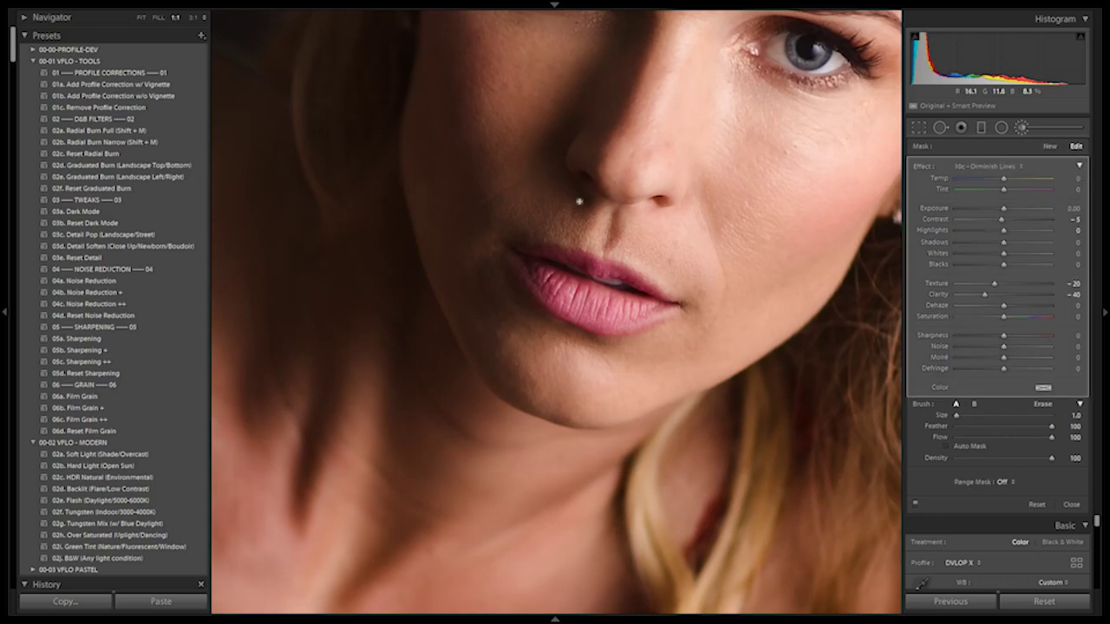
key("ctrl+z")
Step: Paint the Diminish Lines effect over the shadowed neck lines, increasing the brush to size 2, and return to the full-photo view
scroll(560, 336, "down", 6)
scroll(559, 337, "left", 2)
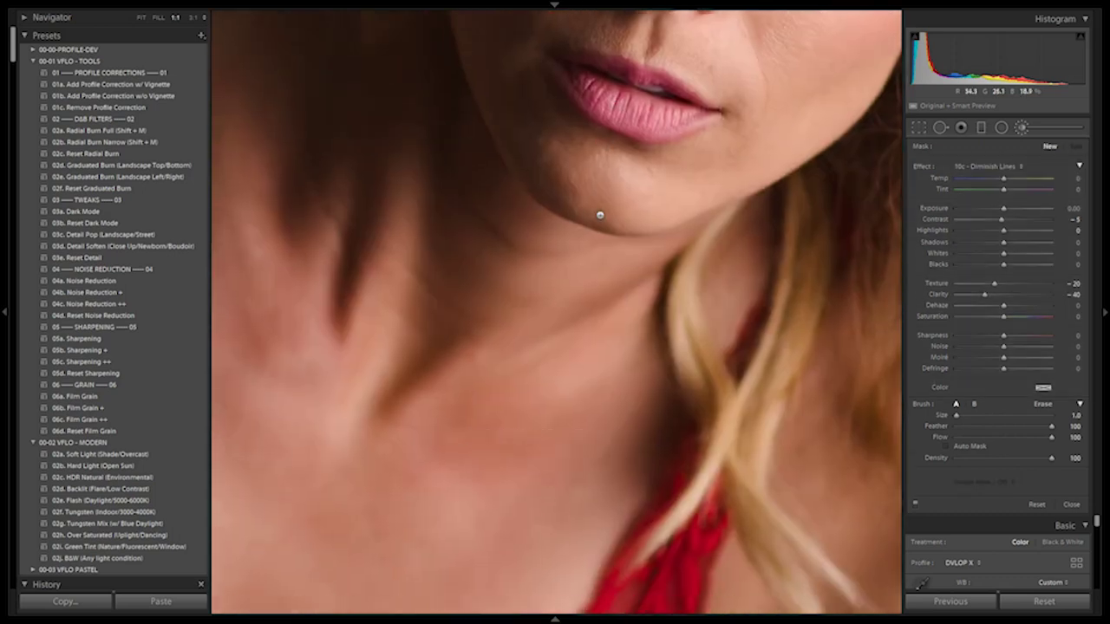
left_click(458, 197)
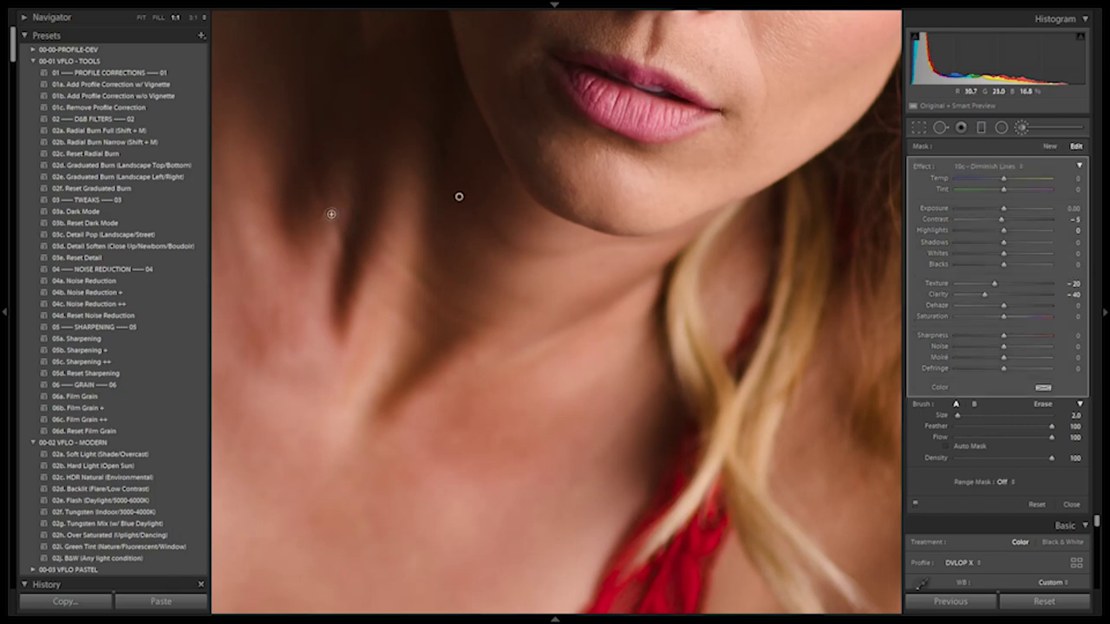
left_click(368, 218)
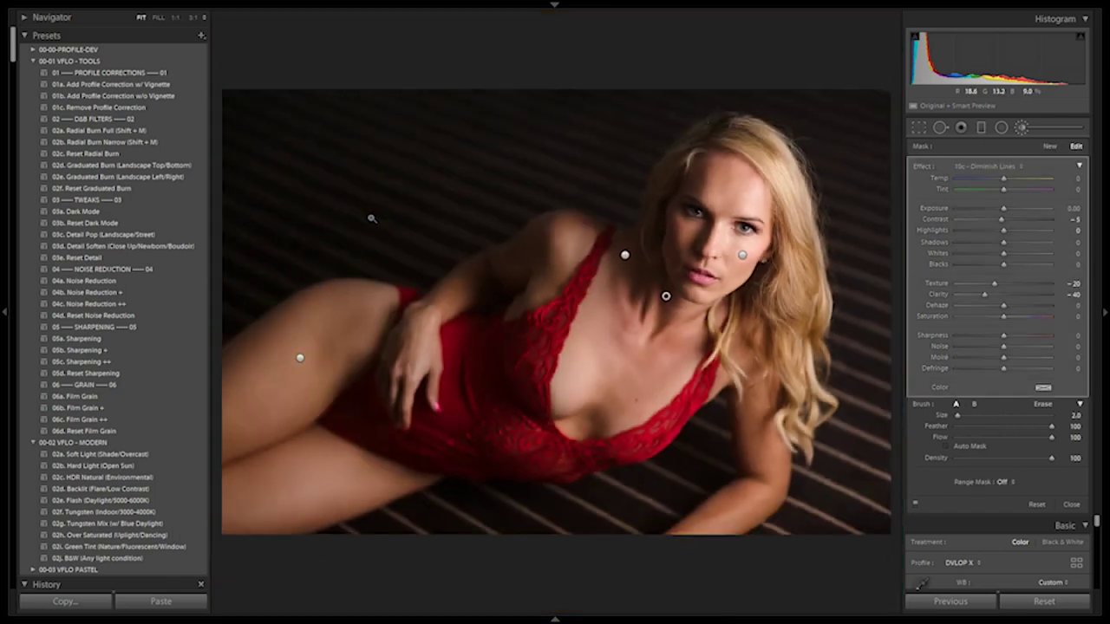
Step: Create a new 10d - Diminish Eye Bags brush mask and paint under the woman's eyes with a size 6 brush
left_click(1050, 146)
left_click(1020, 164)
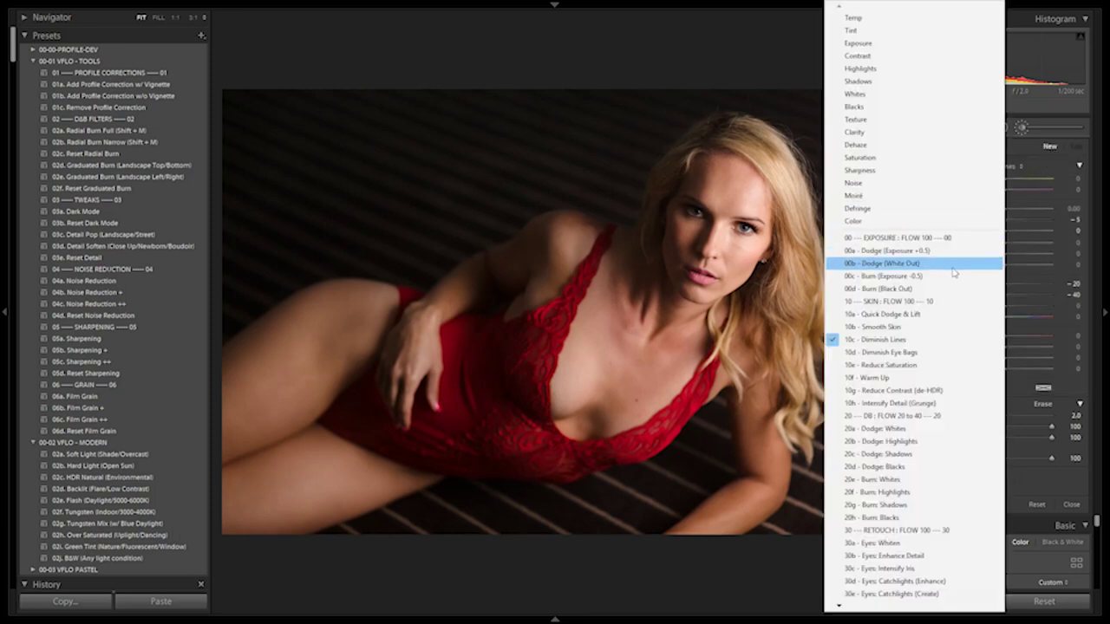
left_click(957, 358)
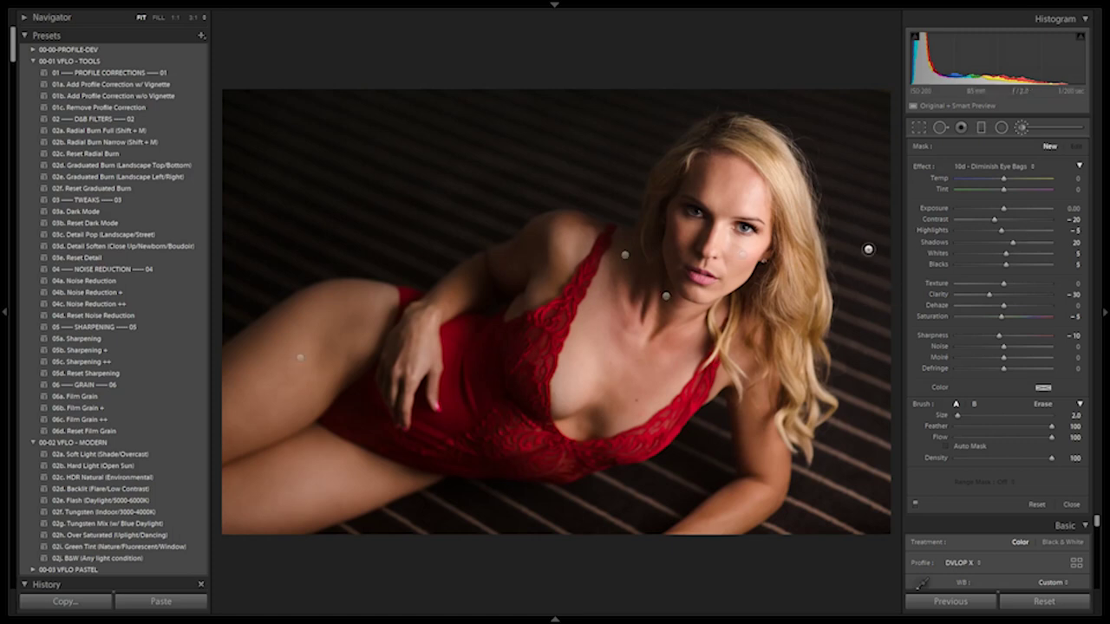
key("z")
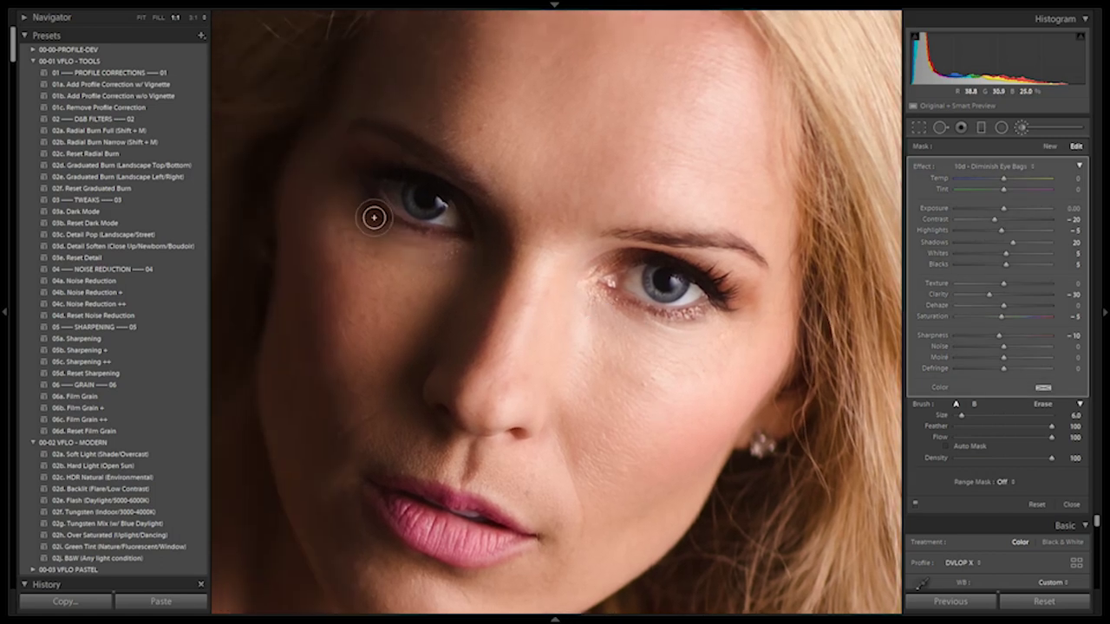
left_click(483, 290)
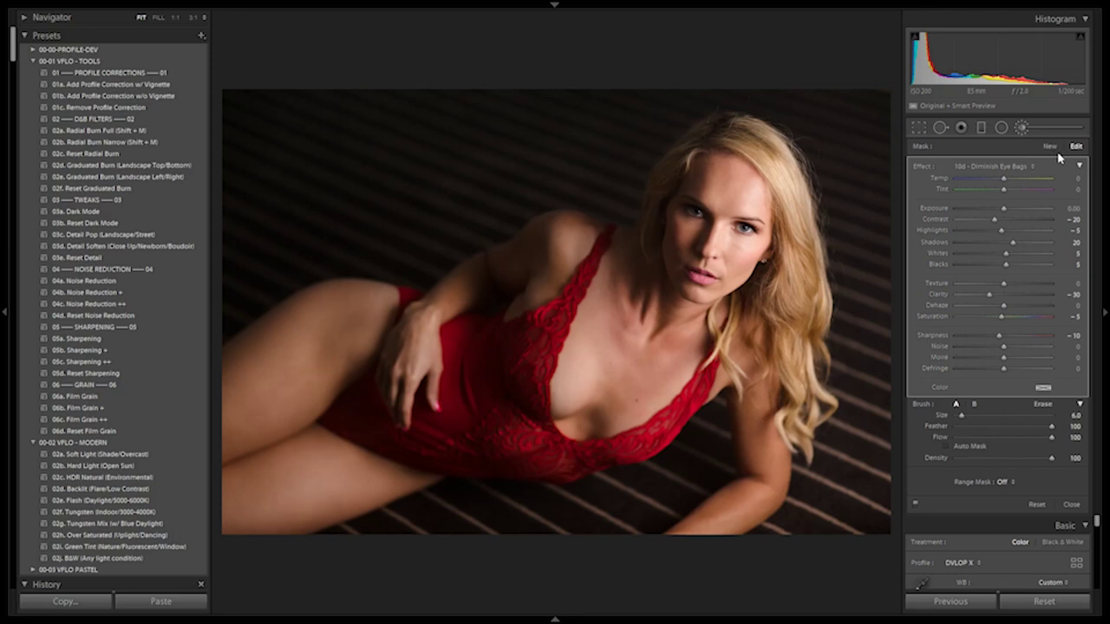
Step: Start a new brush mask with the 10e - Reduce Saturation effect and set the brush size to 7
left_click(1028, 165)
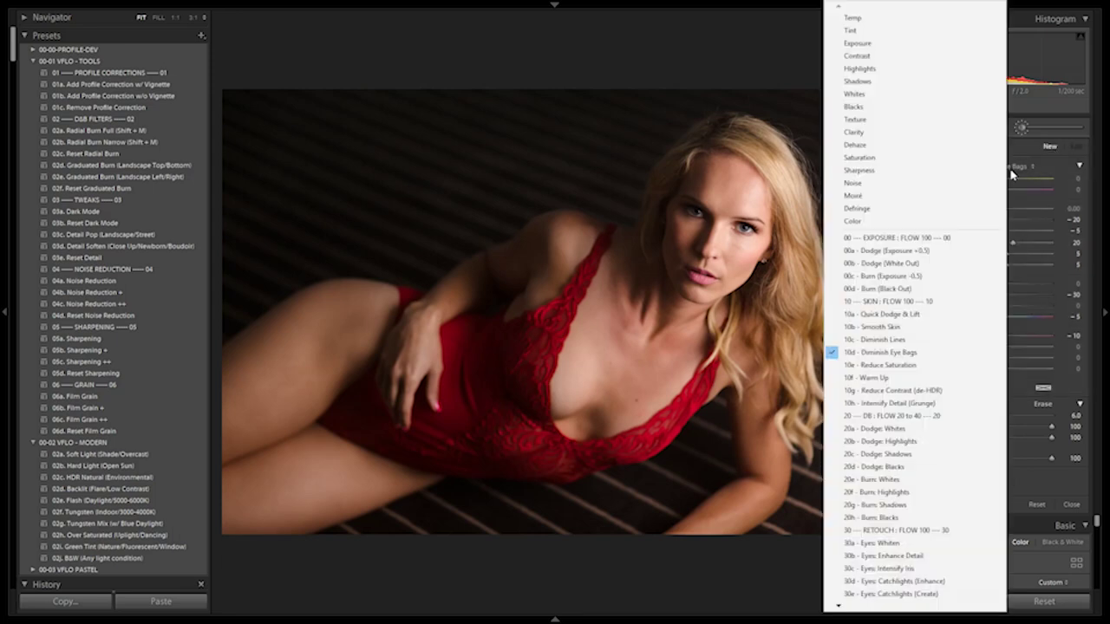
left_click(940, 366)
scroll(755, 425, "up", 2)
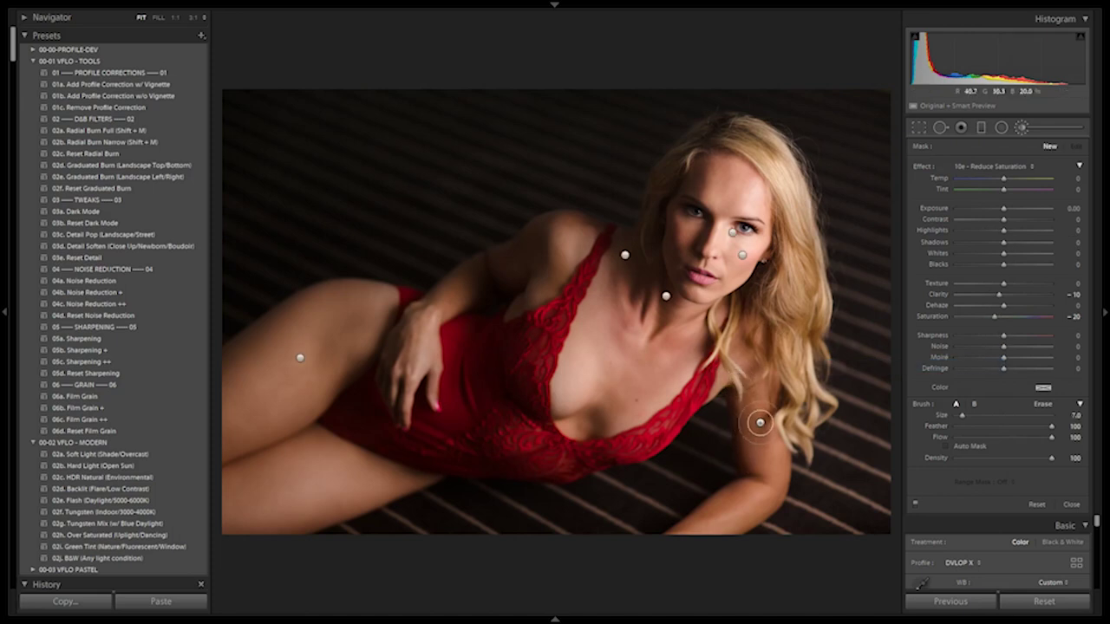
Step: Try painting the Reduce Saturation effect over the woman's chest and thigh, and delete that mask
left_click(587, 419)
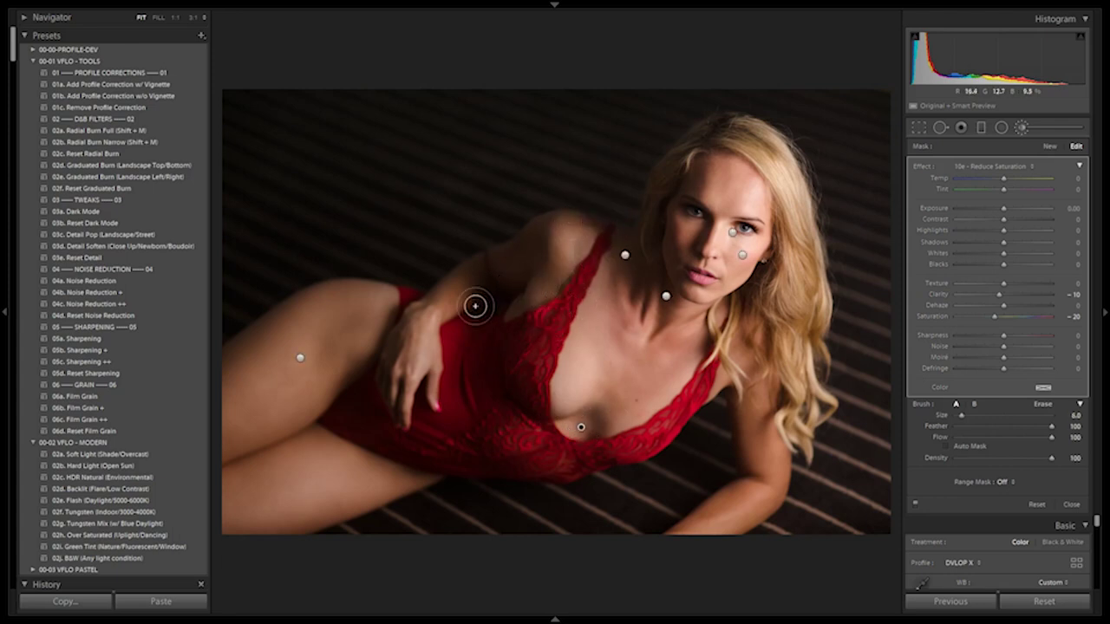
scroll(314, 402, "up", 2)
left_click_drag(335, 373, 323, 357)
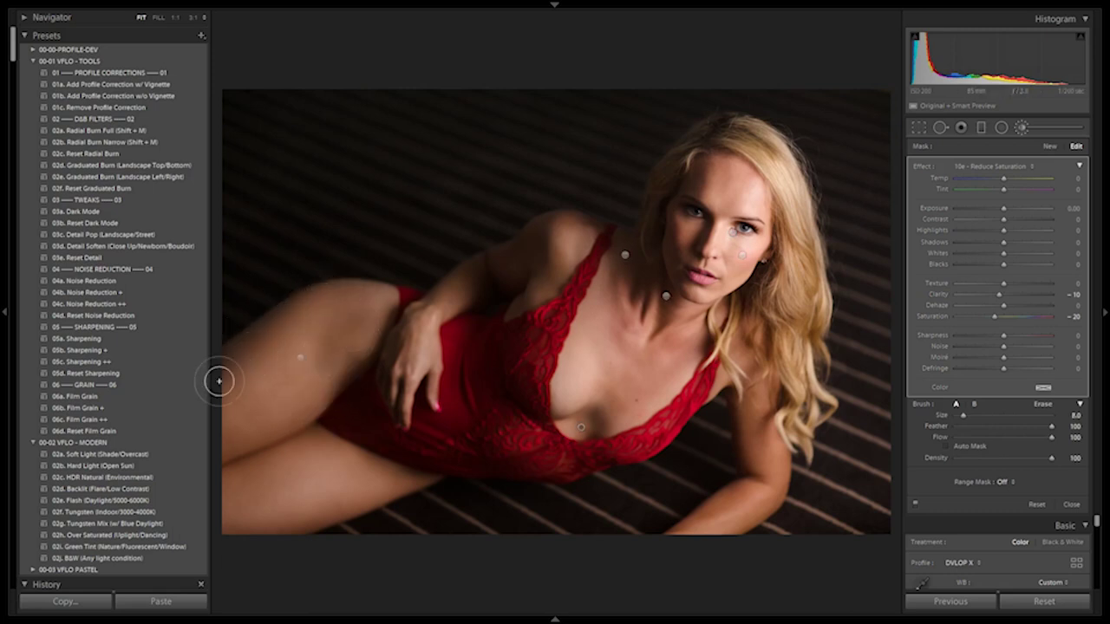
scroll(319, 407, "up", 2)
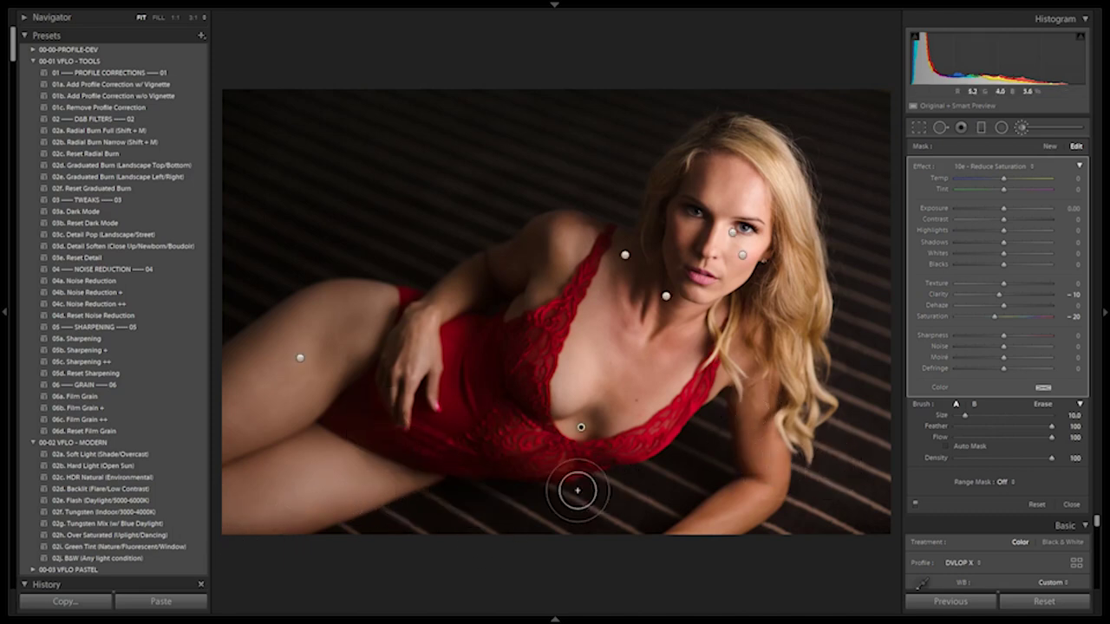
key("Delete")
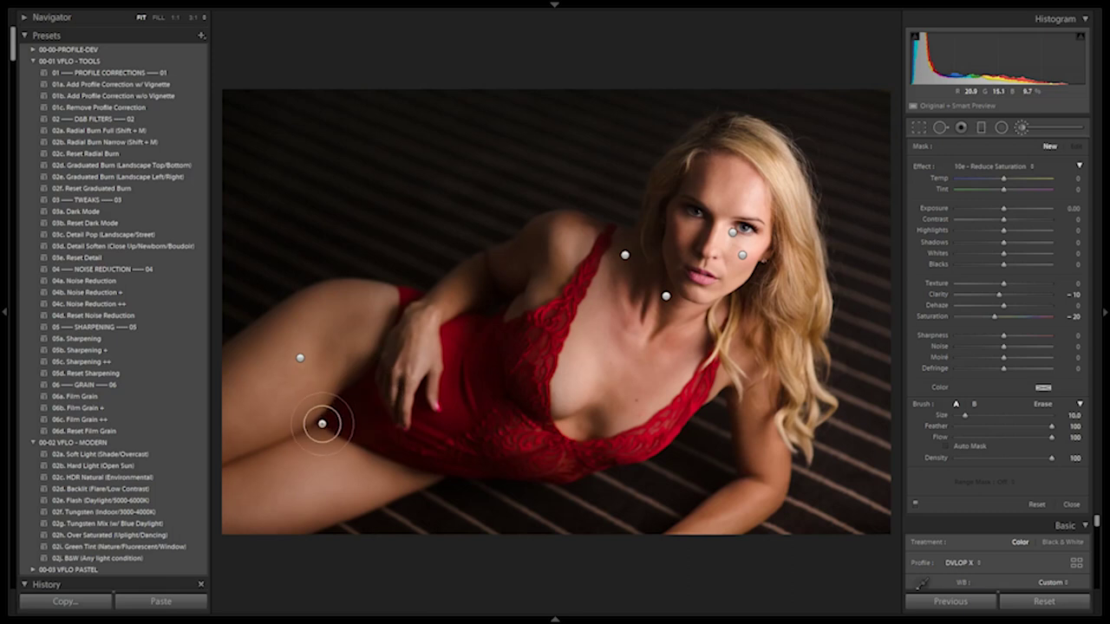
Step: Paint a fresh Reduce Saturation mask over the thigh, and extend it across the shoulder and upper arm with a size 7 brush
left_click_drag(350, 396, 335, 354)
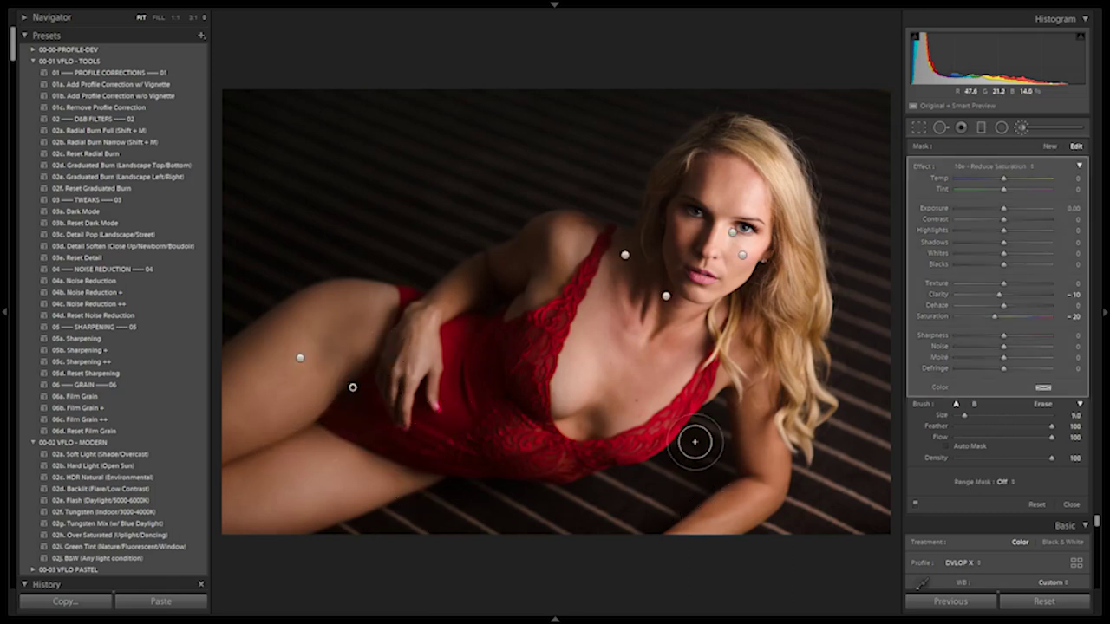
scroll(639, 280, "down", 2)
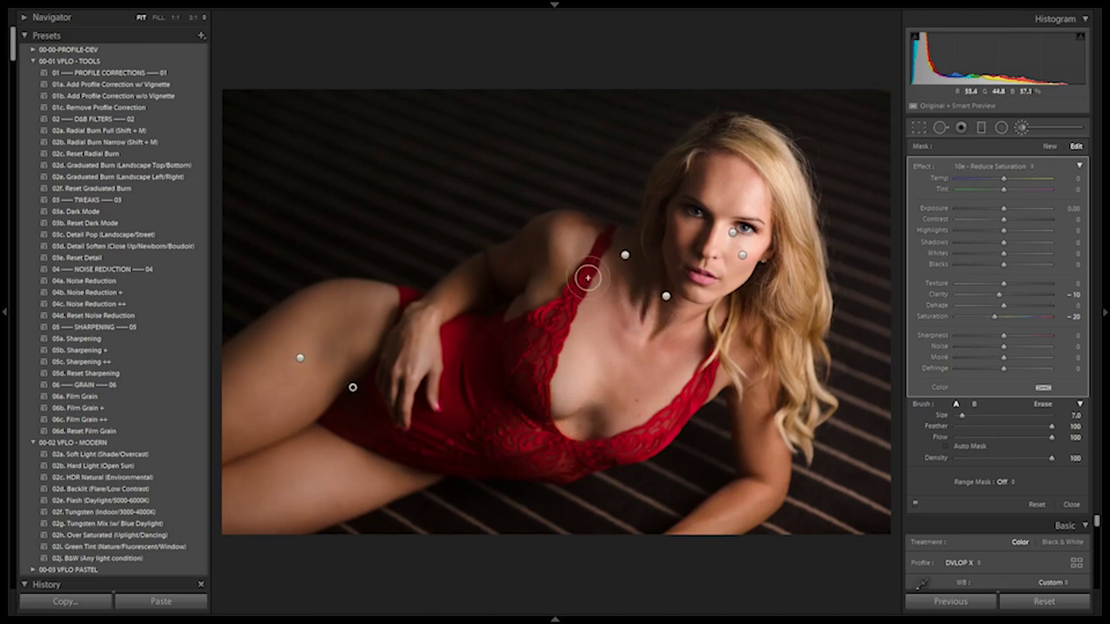
mouse_move(583, 219)
left_mouse_down()
mouse_move(577, 211)
mouse_move(555, 264)
left_mouse_up()
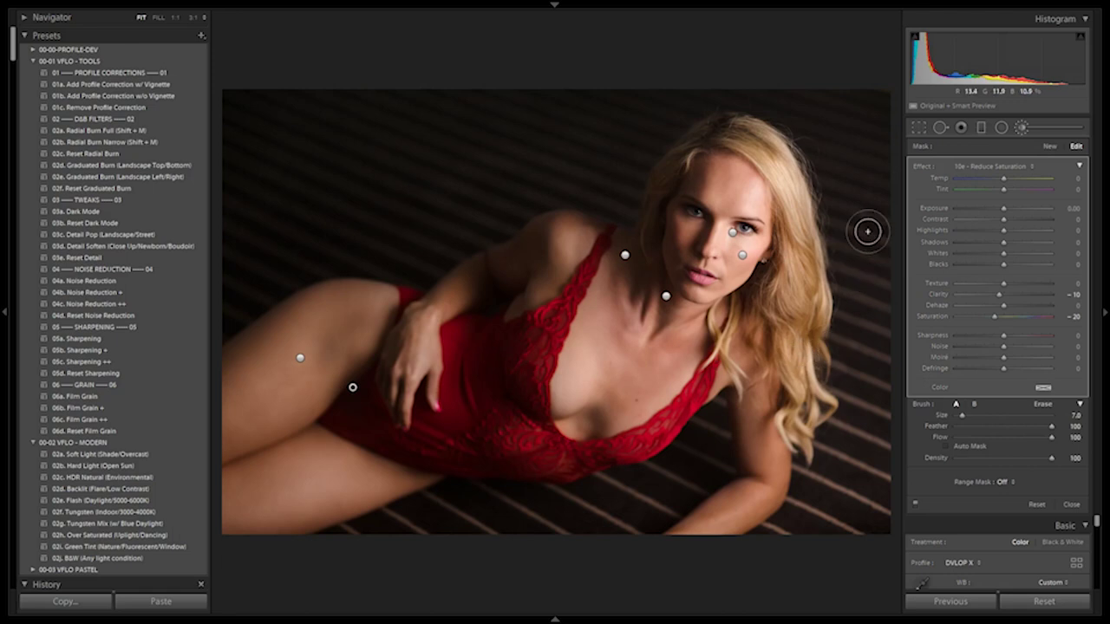
Step: Try the 10h - Intensify Detail (Grunge) effect on the woman's face with a new brush mask, and undo the stroke
left_click(1049, 147)
left_click(1030, 168)
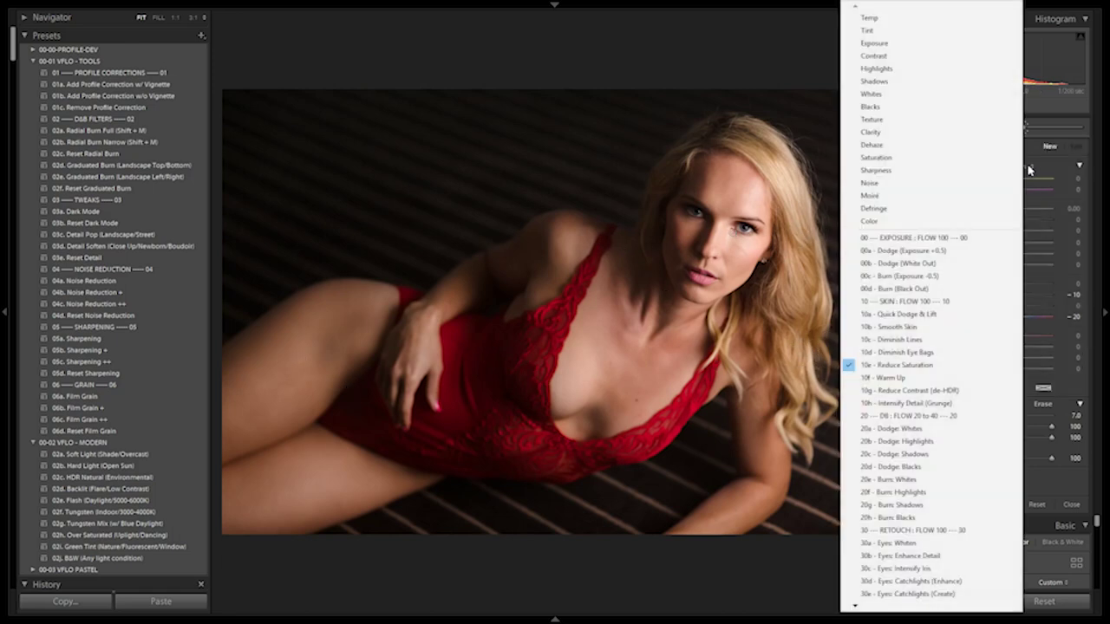
left_click(969, 406)
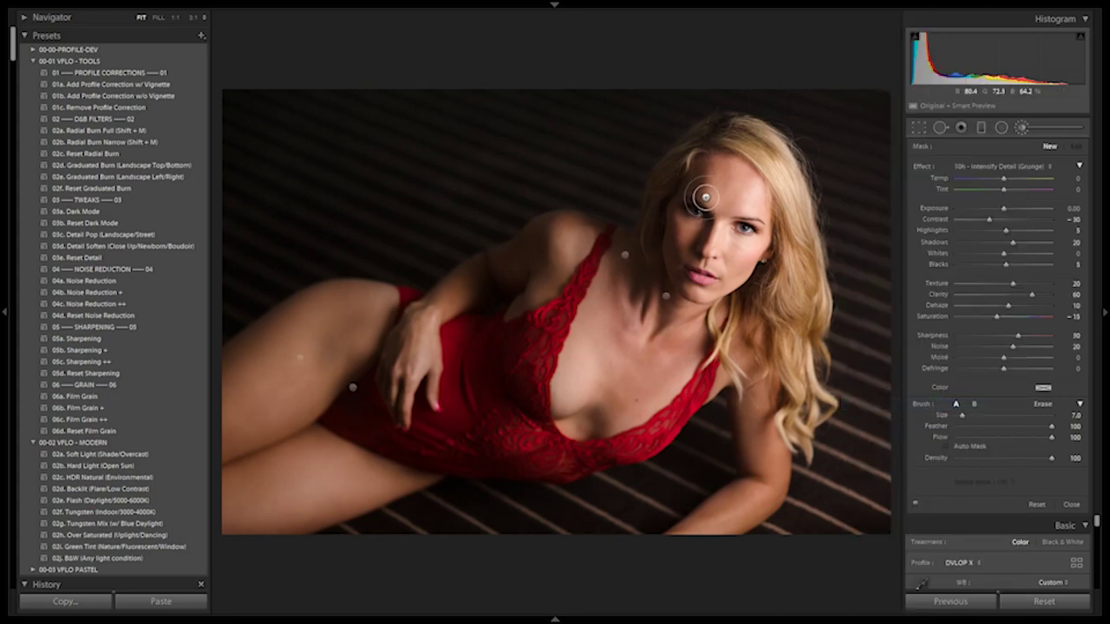
mouse_move(733, 206)
left_mouse_down()
mouse_move(707, 275)
mouse_move(720, 305)
left_mouse_up()
key("ctrl+z")
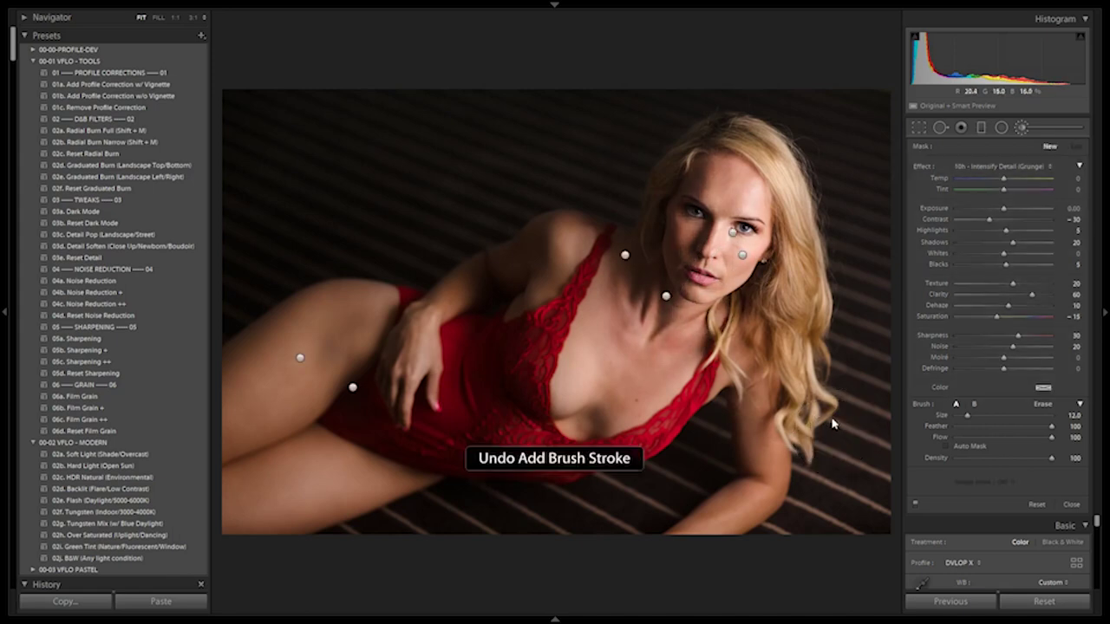
Step: Leave the blonde woman's portrait and open the next photo, the woman in the green bikini, keeping the adjustment brush active
left_click(1020, 128)
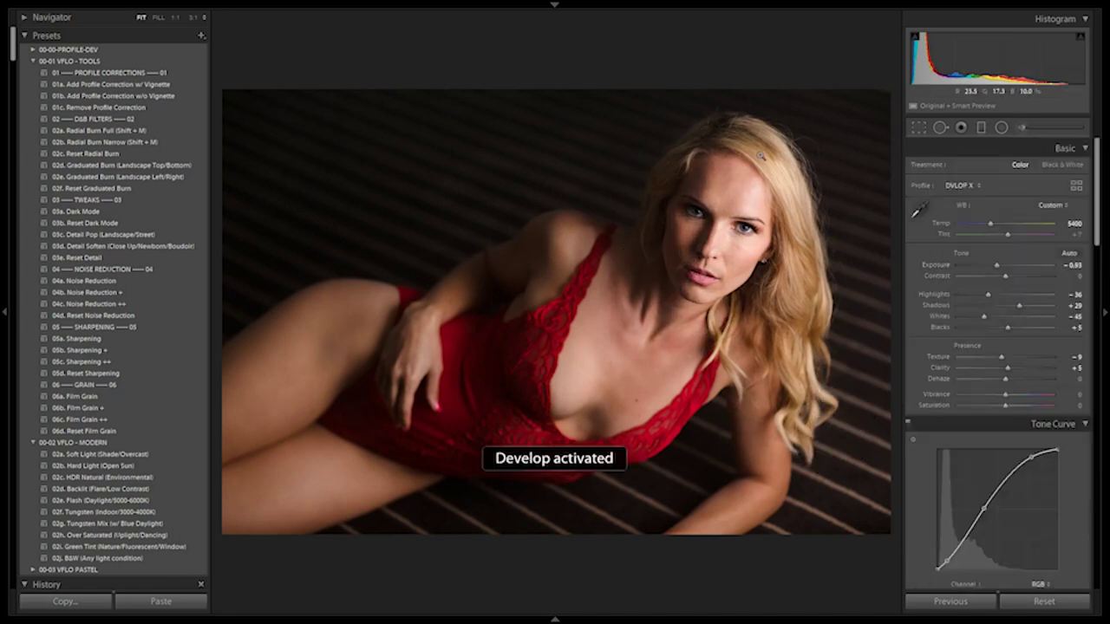
left_click(1042, 132)
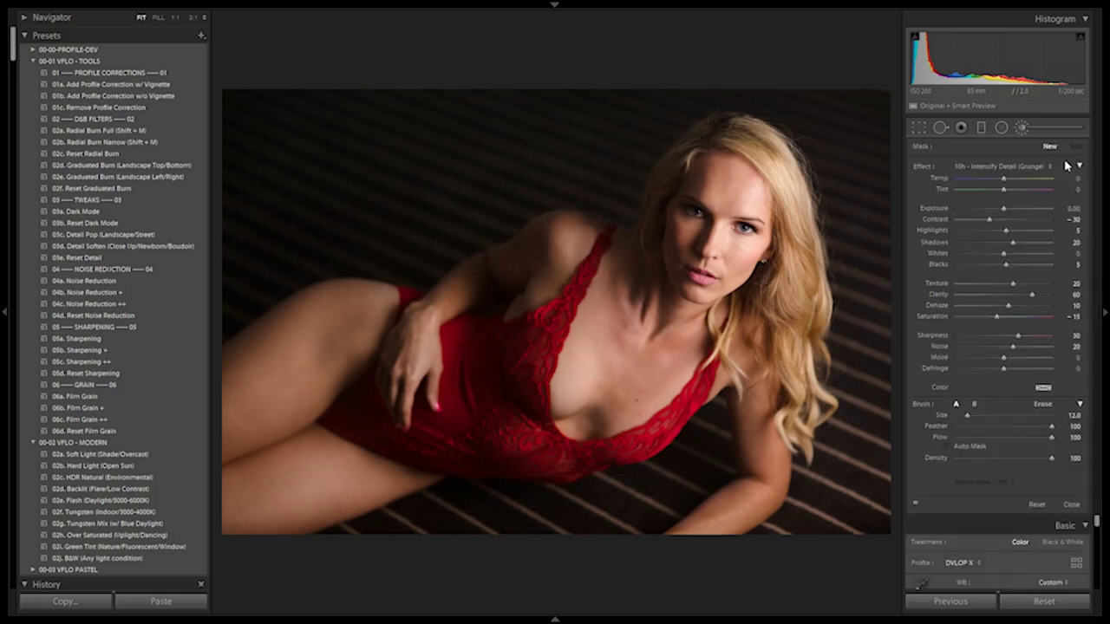
key("Right")
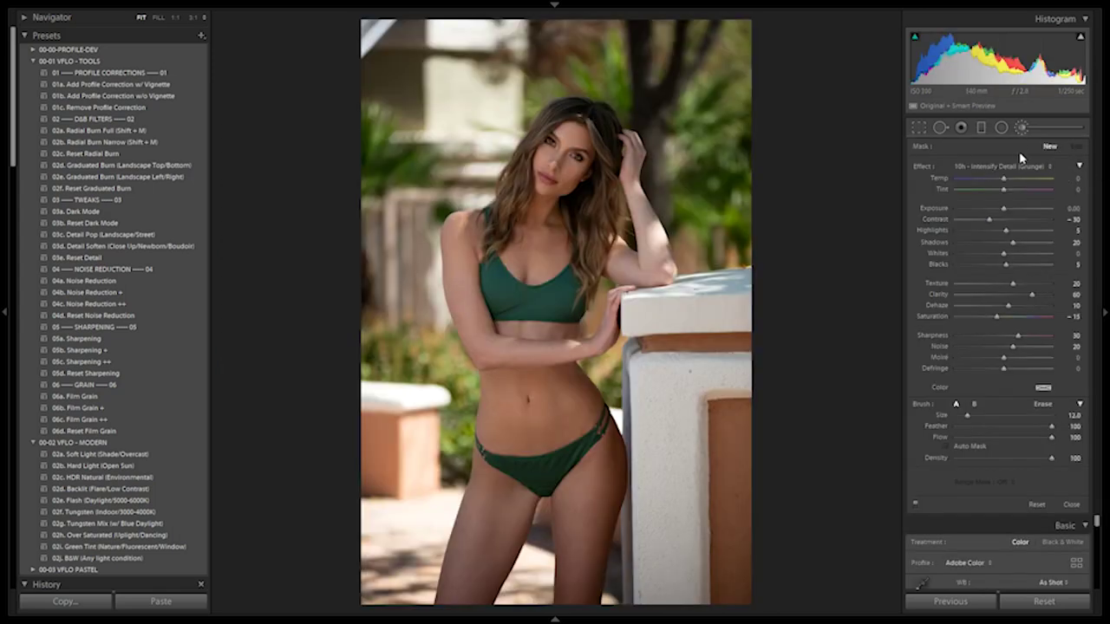
left_click(1009, 165)
left_click(723, 151)
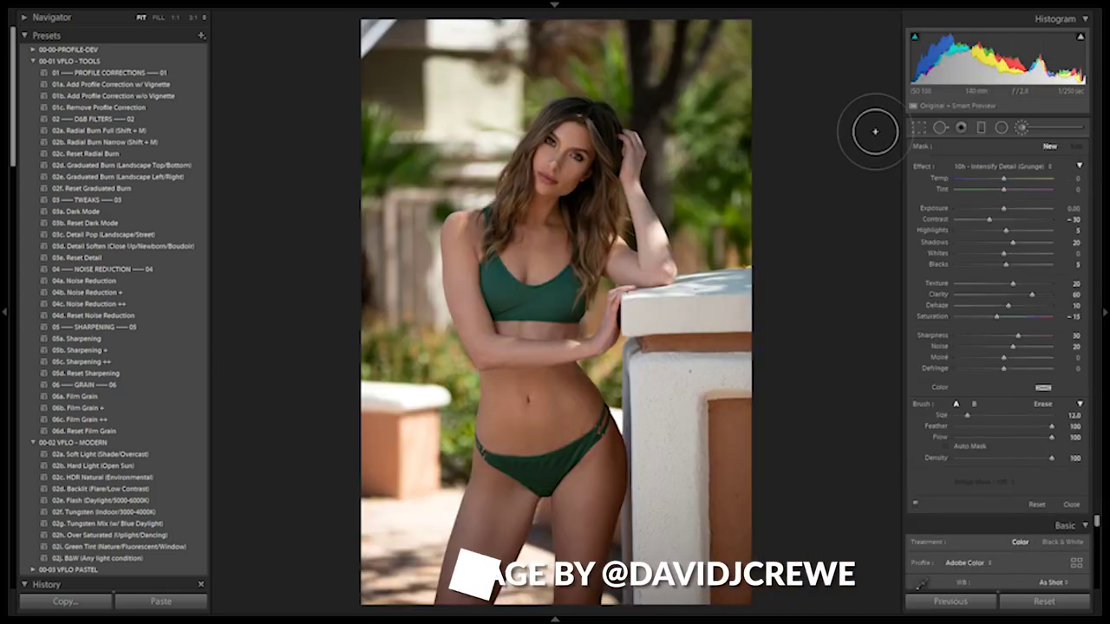
Step: Close the adjustment brush and apply the 02a. Soft Light (Shade/Overcast) and 01b. Add Profile Correction w/o Vignette presets to the bikini photo
left_click(1026, 129)
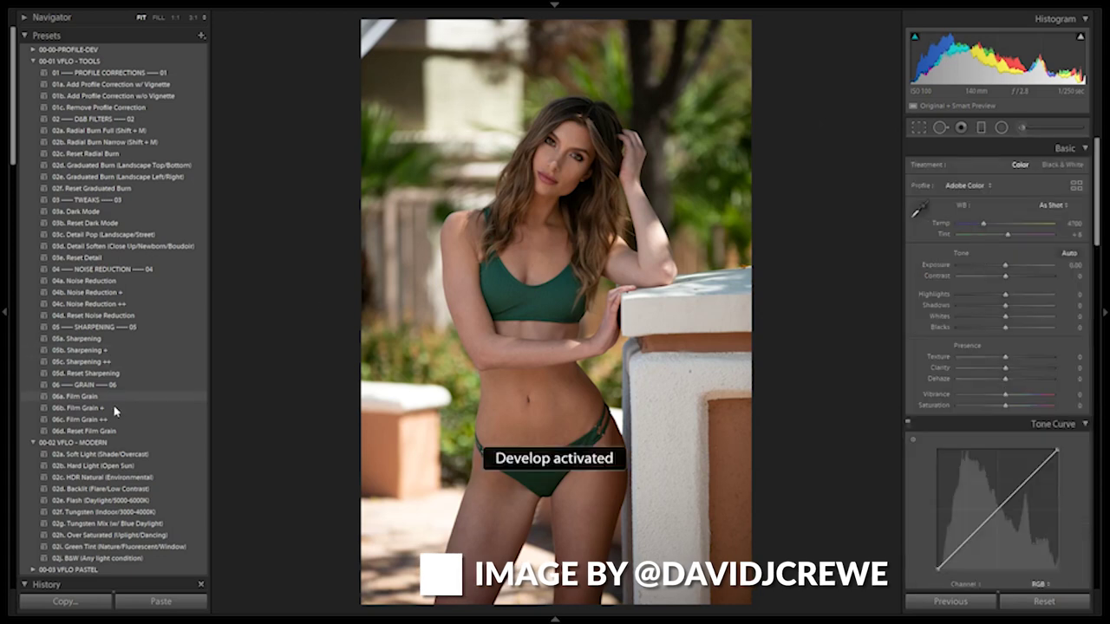
left_click(104, 454)
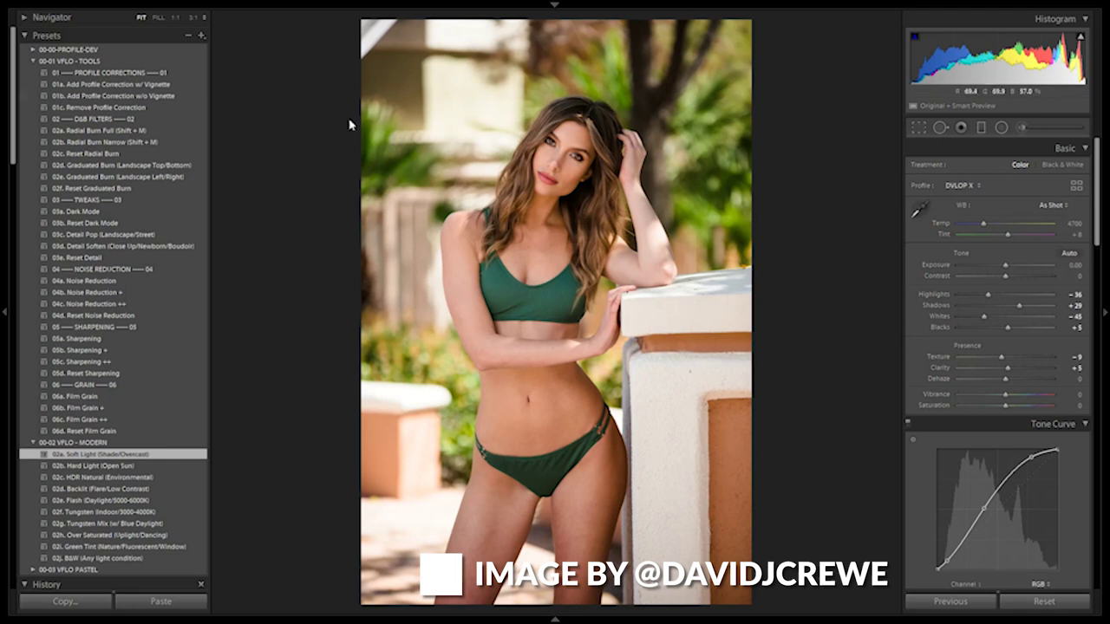
left_click(113, 95)
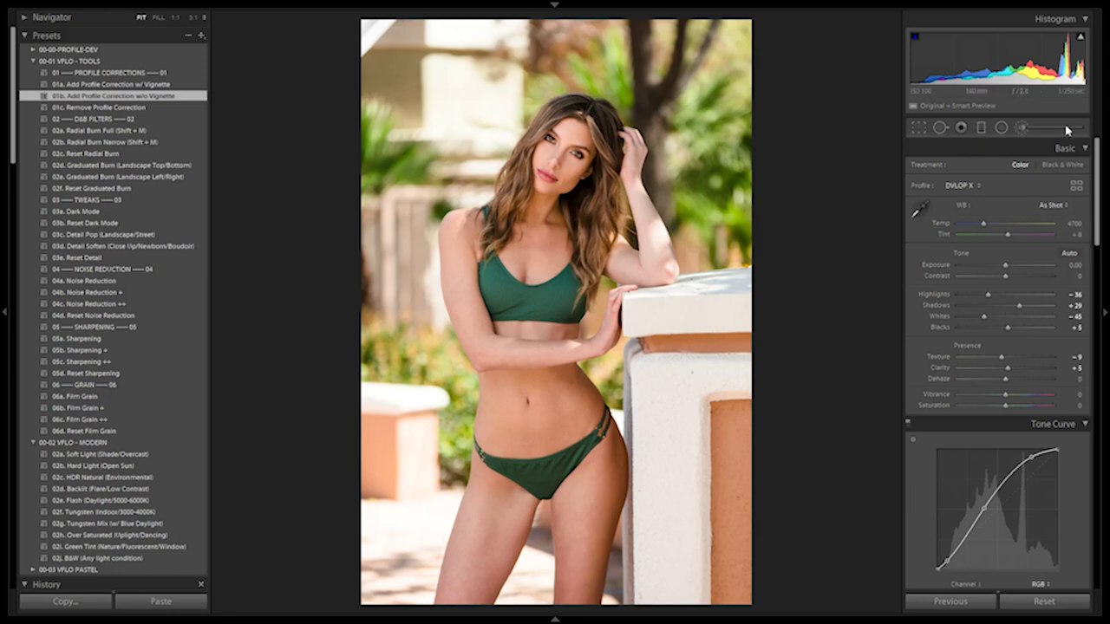
Step: Paint the 10b - Smooth Skin effect over the woman's thighs and abdomen with a new brush mask
key("k")
left_click(1027, 165)
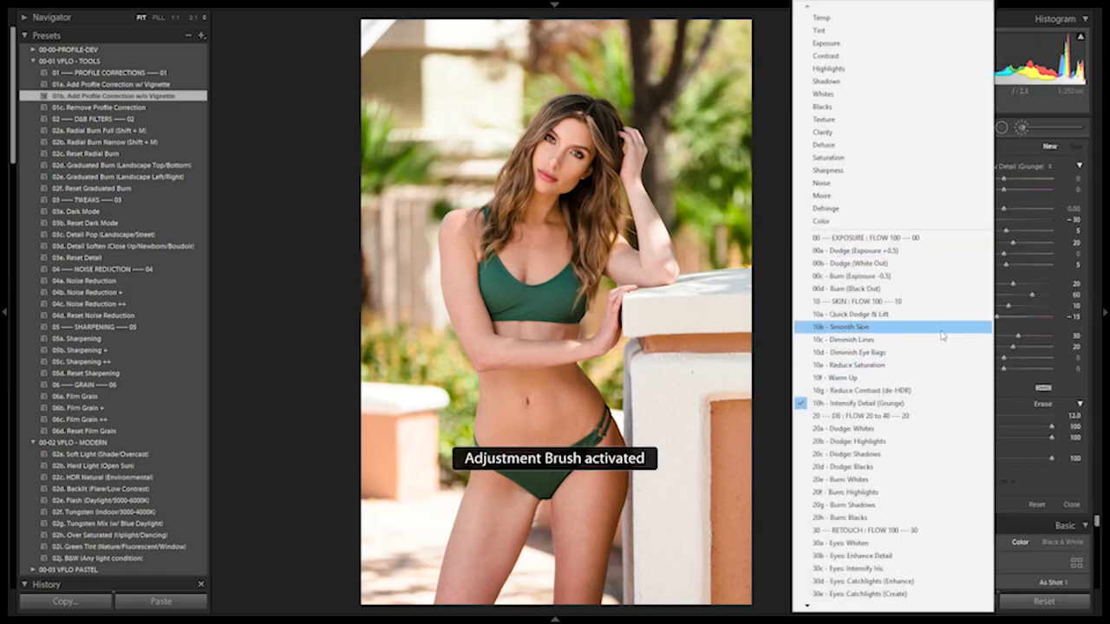
left_click(947, 327)
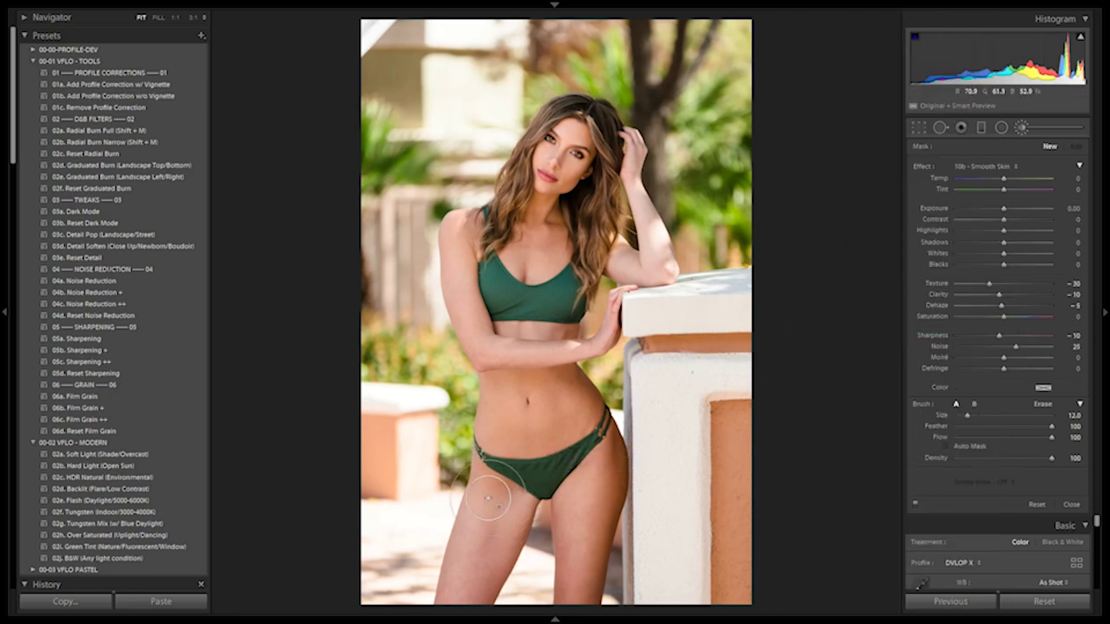
mouse_move(570, 527)
left_mouse_down()
mouse_move(607, 472)
mouse_move(562, 613)
mouse_move(580, 533)
mouse_move(576, 594)
mouse_move(596, 434)
mouse_move(580, 421)
mouse_move(521, 424)
mouse_move(519, 398)
mouse_move(557, 383)
mouse_move(499, 383)
mouse_move(571, 402)
mouse_move(510, 428)
left_mouse_up()
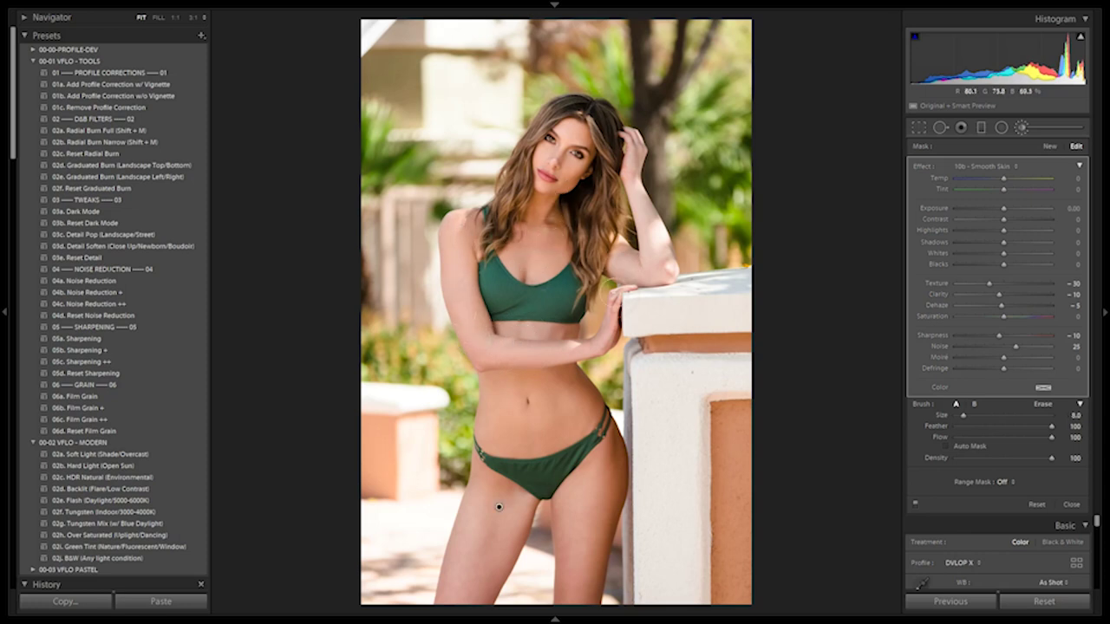
Step: Paint a new 10f - Warm Up mask over the woman's raised arm, hand, forearm and chest, with brush sizes from 7 to 10
left_click(1014, 164)
left_click(934, 380)
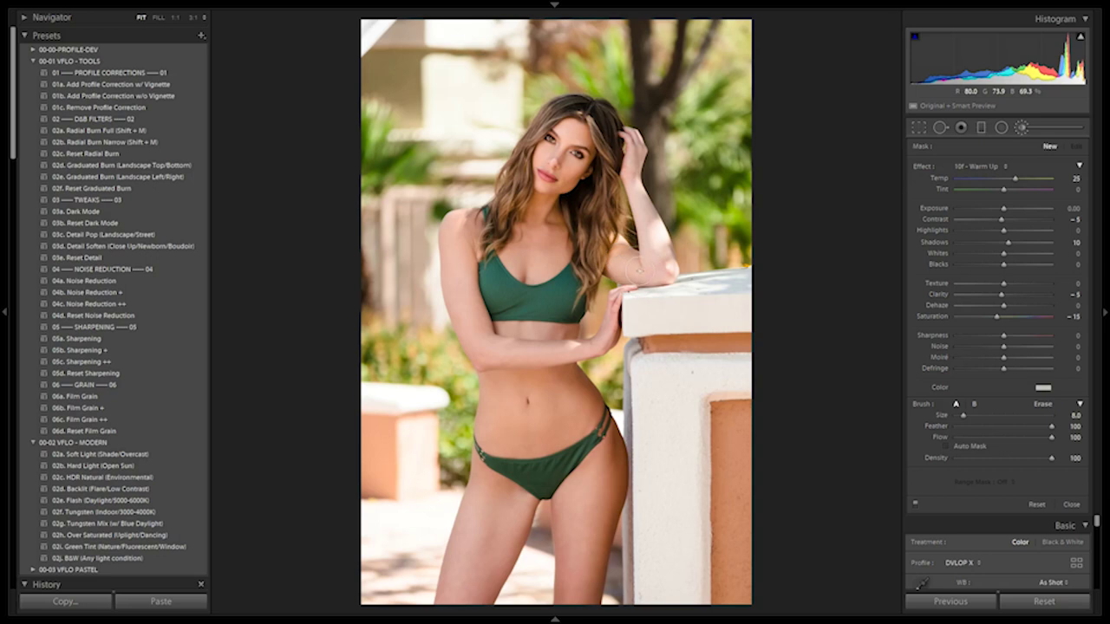
scroll(655, 234, "down", 1)
mouse_move(623, 262)
left_mouse_down()
mouse_move(651, 237)
mouse_move(627, 139)
left_mouse_up()
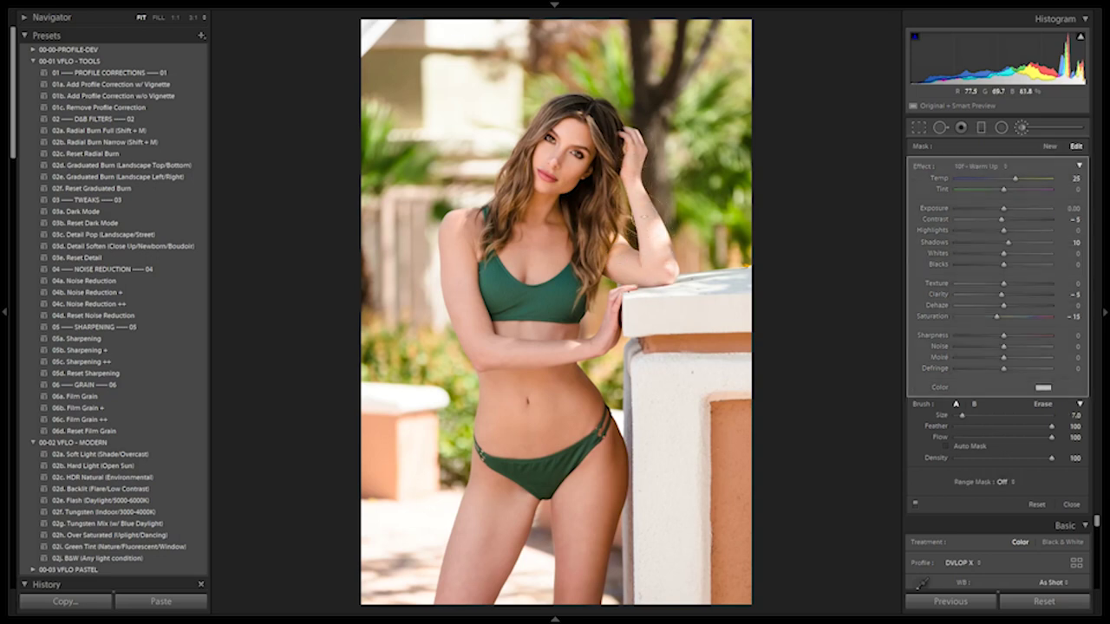
mouse_move(622, 302)
left_mouse_down()
mouse_move(606, 337)
mouse_move(573, 343)
left_mouse_up()
left_click_drag(487, 342, 566, 338)
key("]")
mouse_move(518, 241)
left_mouse_down()
mouse_move(512, 252)
mouse_move(552, 259)
mouse_move(501, 248)
mouse_move(563, 255)
mouse_move(524, 260)
mouse_move(524, 250)
left_mouse_up()
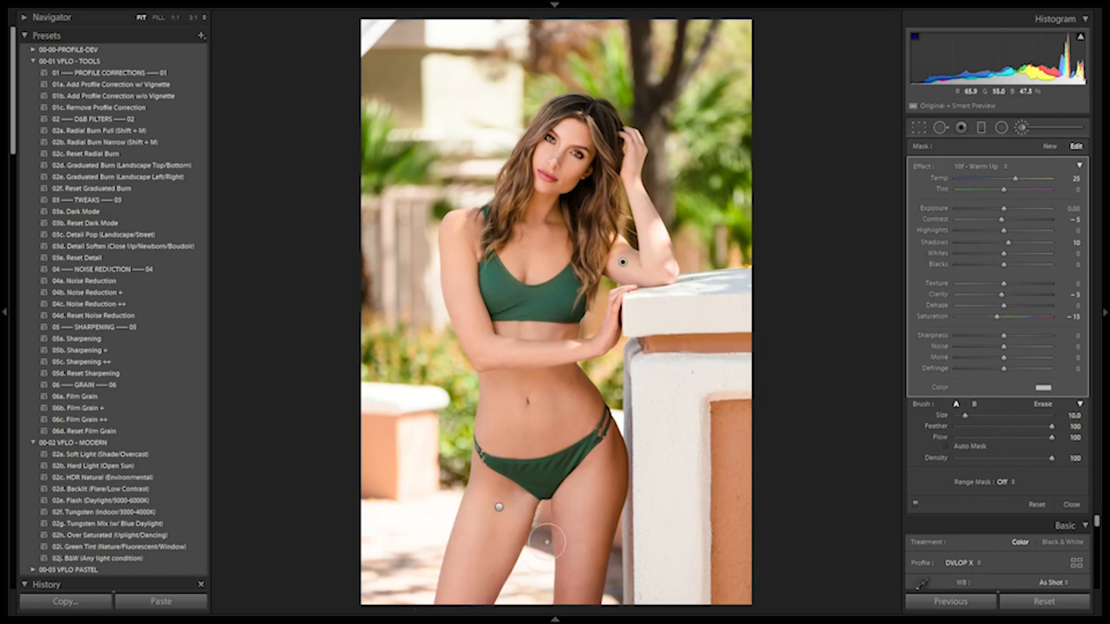
Step: Undo the last Warm Up stroke, and refine the mask around the hips and thighs by painting skin and erasing overspill
key("ctrl+z")
mouse_move(486, 494)
left_mouse_down()
mouse_move(453, 594)
mouse_move(489, 574)
mouse_move(522, 500)
mouse_move(534, 532)
mouse_move(519, 490)
mouse_move(493, 481)
left_mouse_up()
key("alt")
scroll(555, 514, "down", 5)
left_click_drag(569, 510, 587, 474)
mouse_move(568, 538)
left_mouse_down()
mouse_move(558, 614)
mouse_move(614, 543)
left_mouse_up()
key("alt")
scroll(546, 458, "down", 4)
scroll(562, 438, "down", 4)
left_click_drag(634, 477, 630, 610)
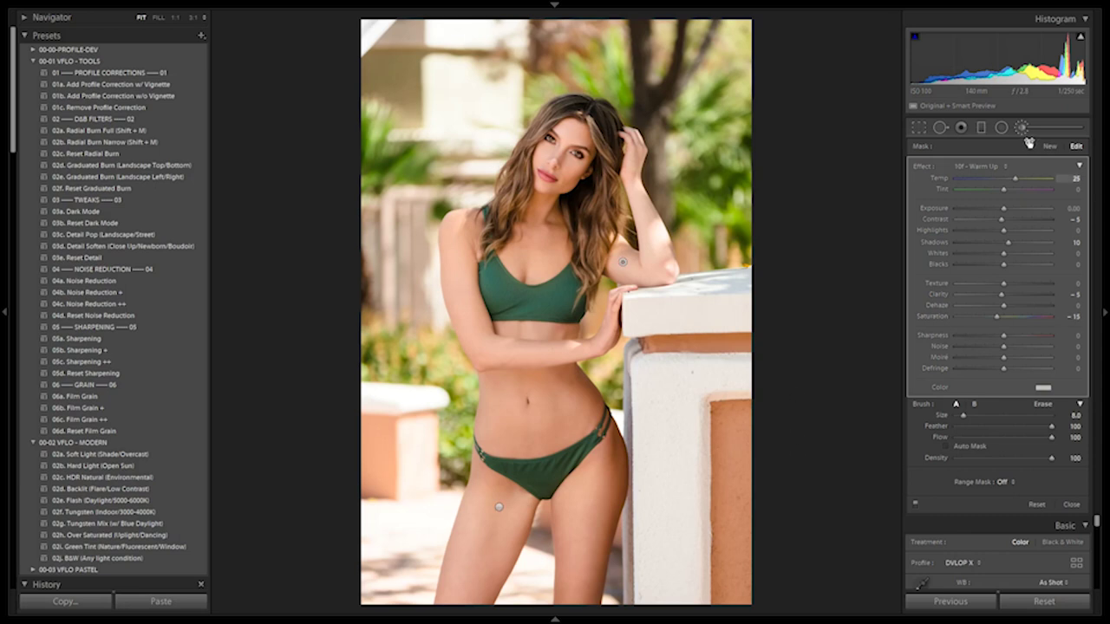
Step: Compare the bikini photo with its brush adjustments switched off and on
left_click(915, 509)
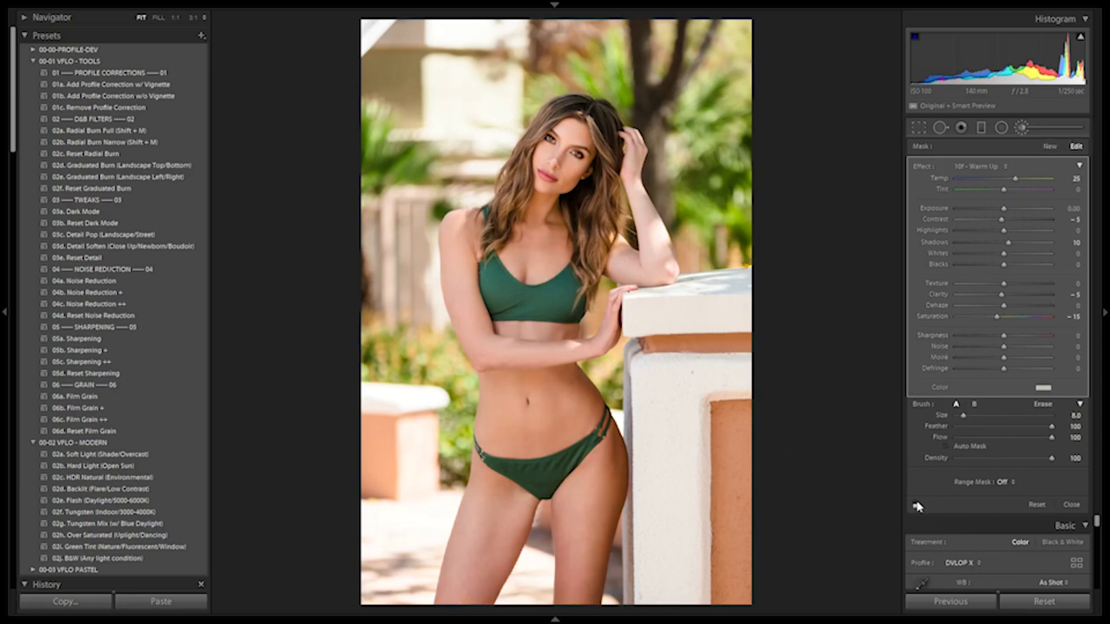
left_click(916, 508)
left_click(916, 507)
left_click(915, 507)
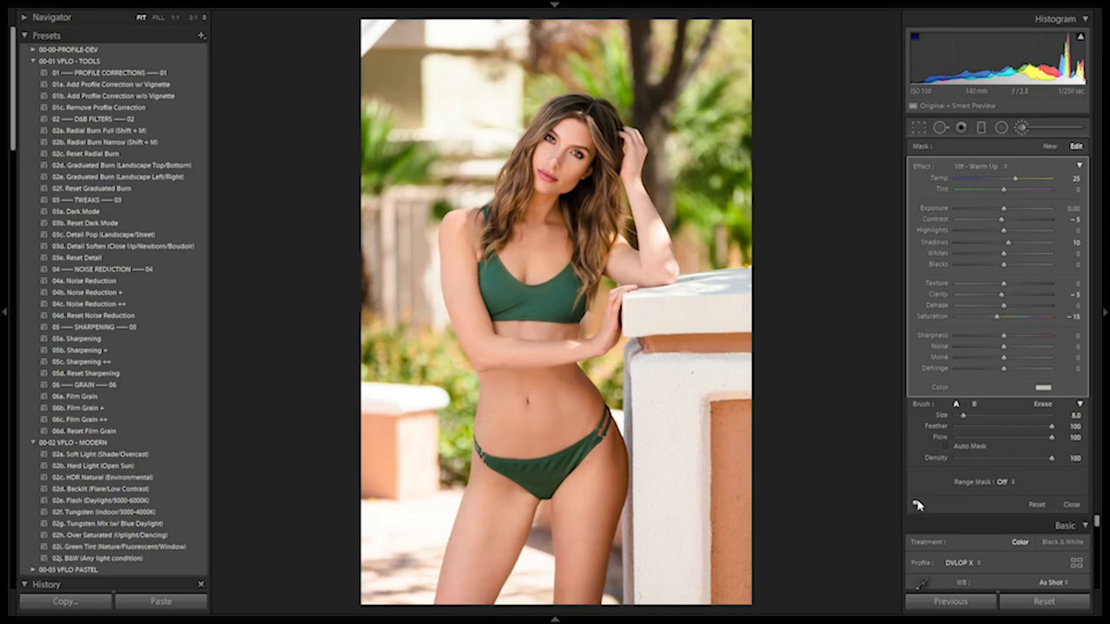
Step: Examine the retouched skin on the abdomen, face, arm and shoulder at 1:1, and return to the full photo
left_click(523, 412)
left_click_drag(641, 394, 712, 539)
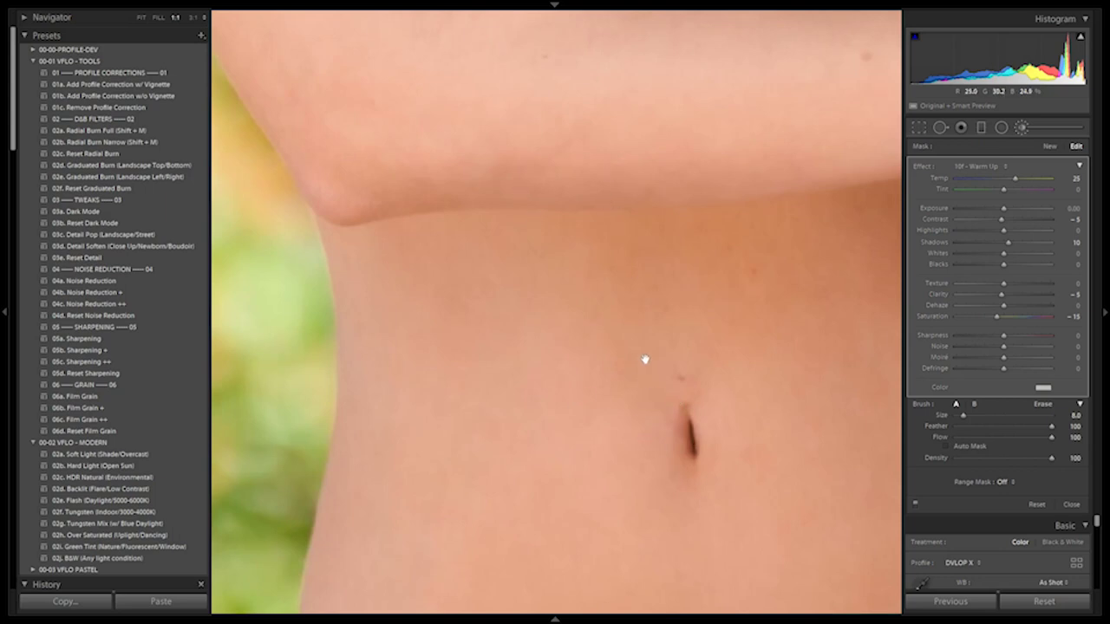
left_click(633, 306)
left_click(565, 184)
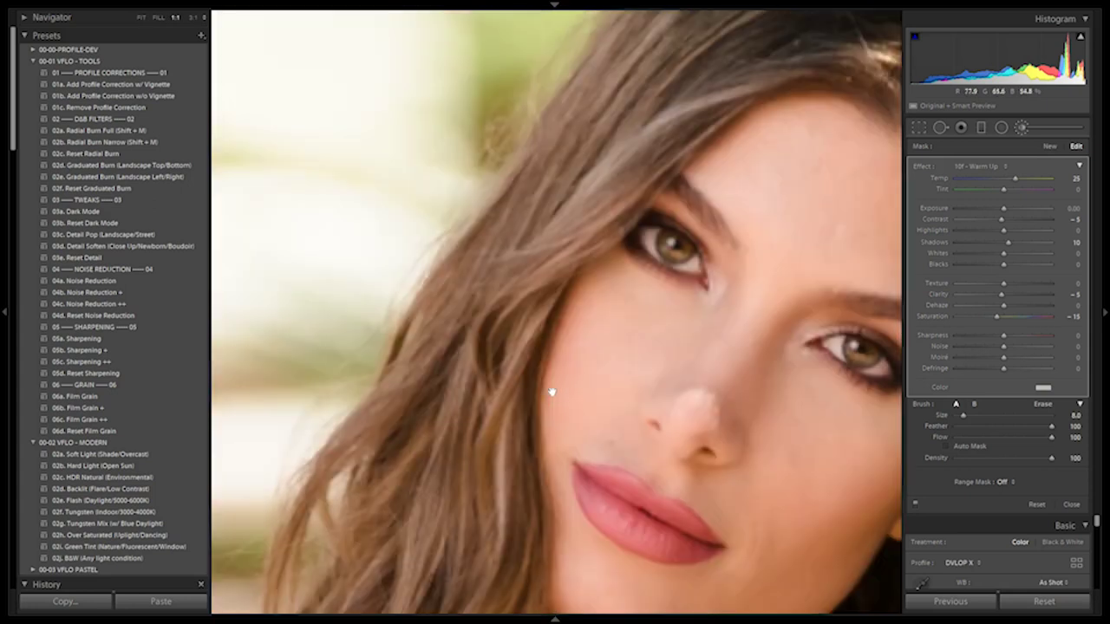
left_click_drag(560, 490, 572, 150)
left_click_drag(580, 460, 585, 129)
left_click_drag(595, 250, 775, 437)
left_click_drag(614, 399, 689, 356)
left_click_drag(453, 312, 556, 263)
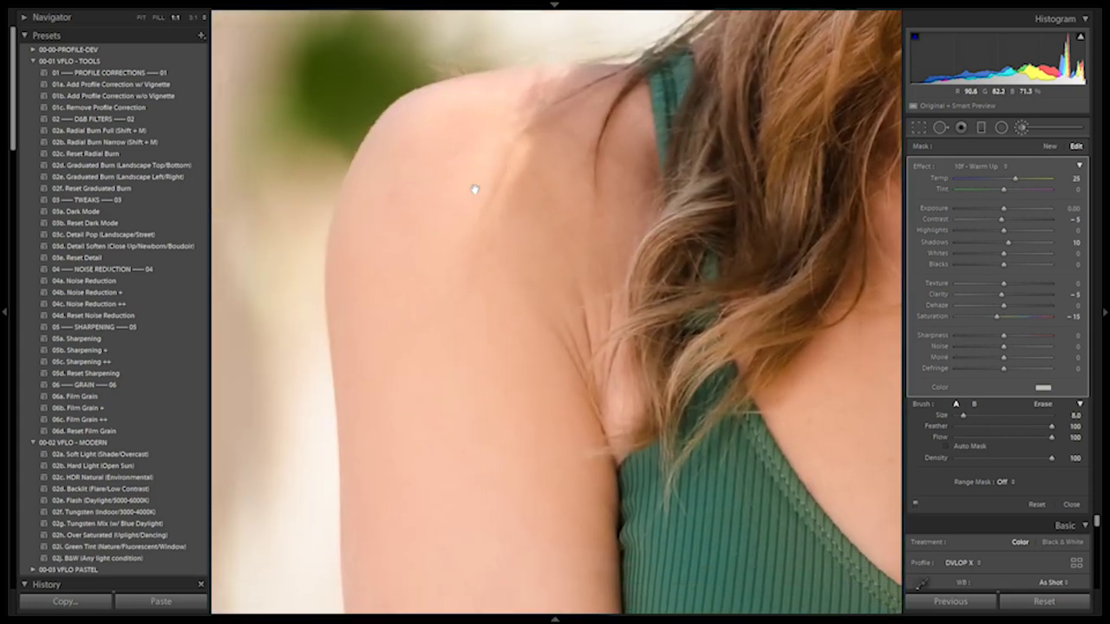
left_click(581, 272)
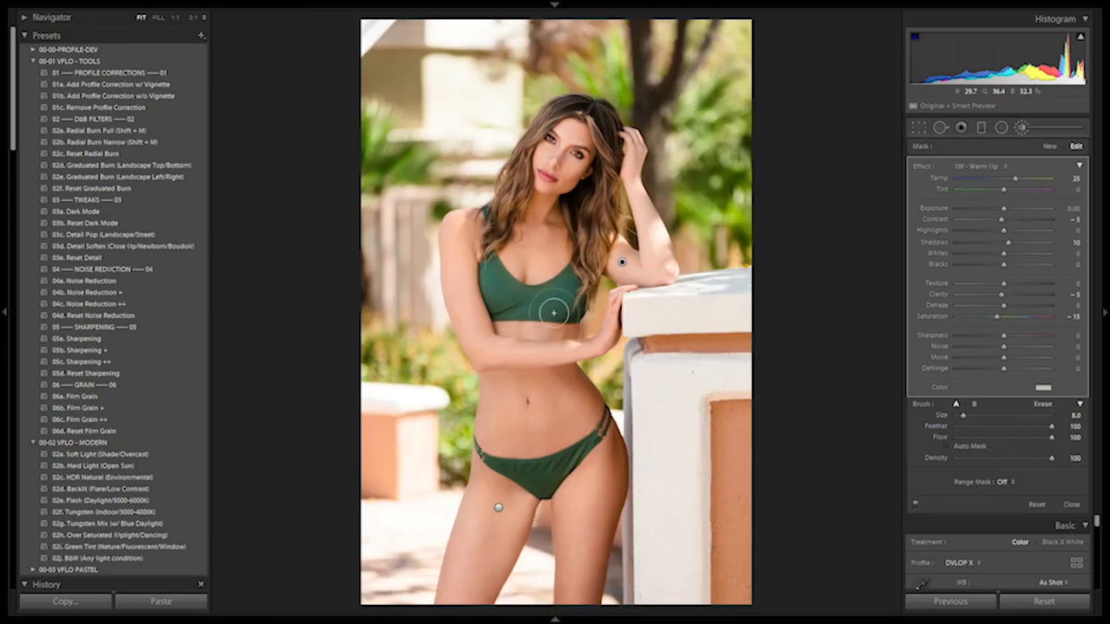
Step: Close the adjustment brush on the bikini photo and open the portrait of the red-haired woman by the wooden wall
left_click(1020, 128)
left_click(980, 166)
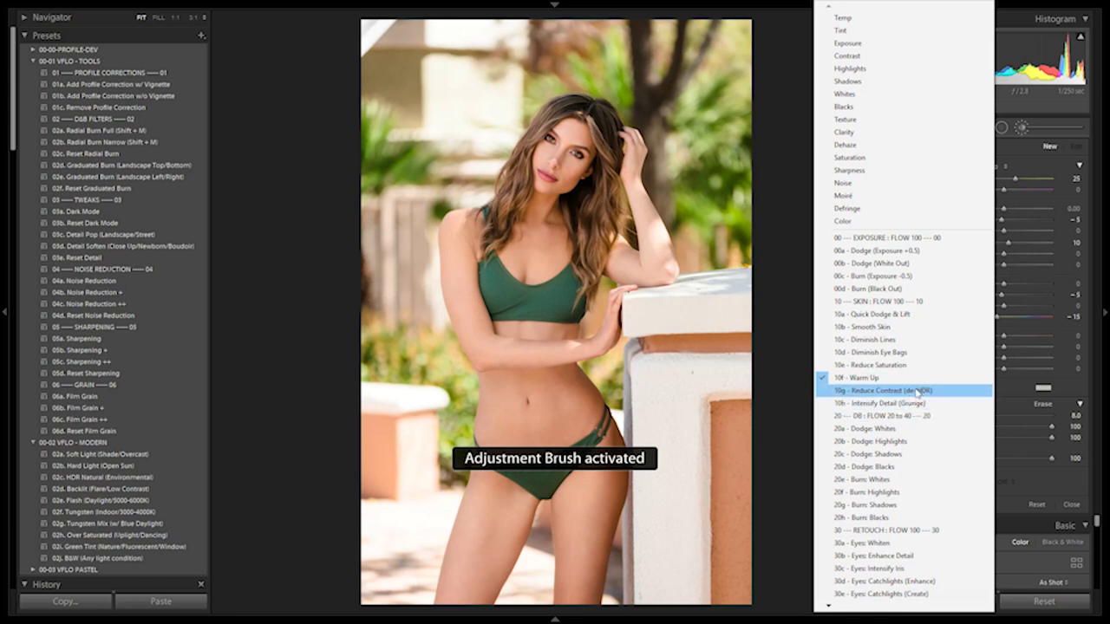
left_click(1045, 131)
left_click(1025, 128)
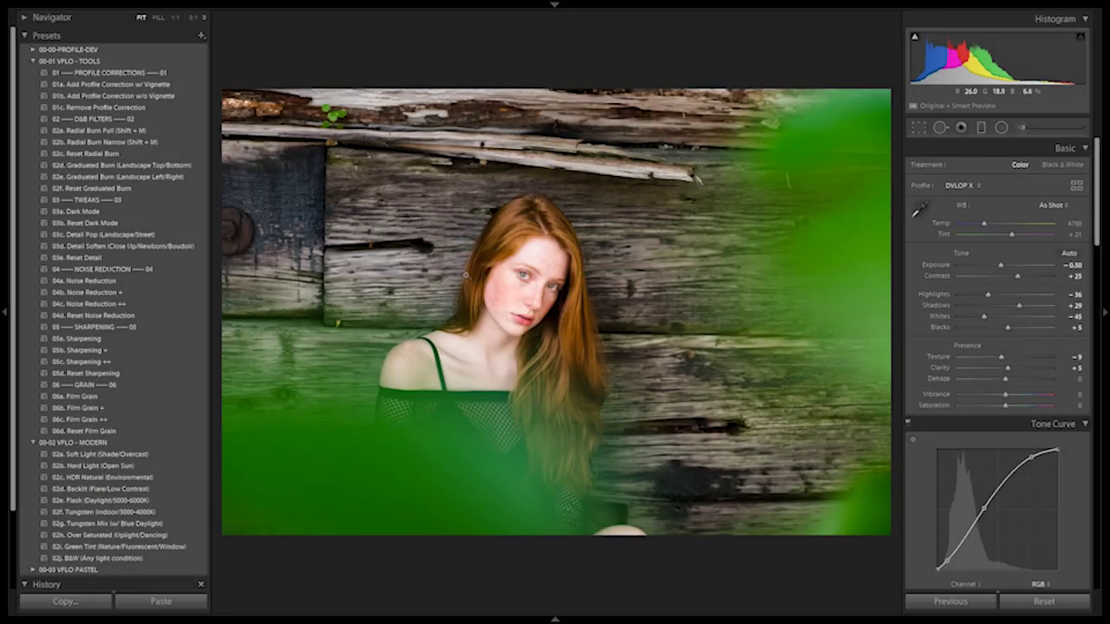
Step: Apply the 03a. Dark Mode and 03c. Detail Pop (Landscape/Street) presets to the red-haired woman's portrait
left_click(112, 209)
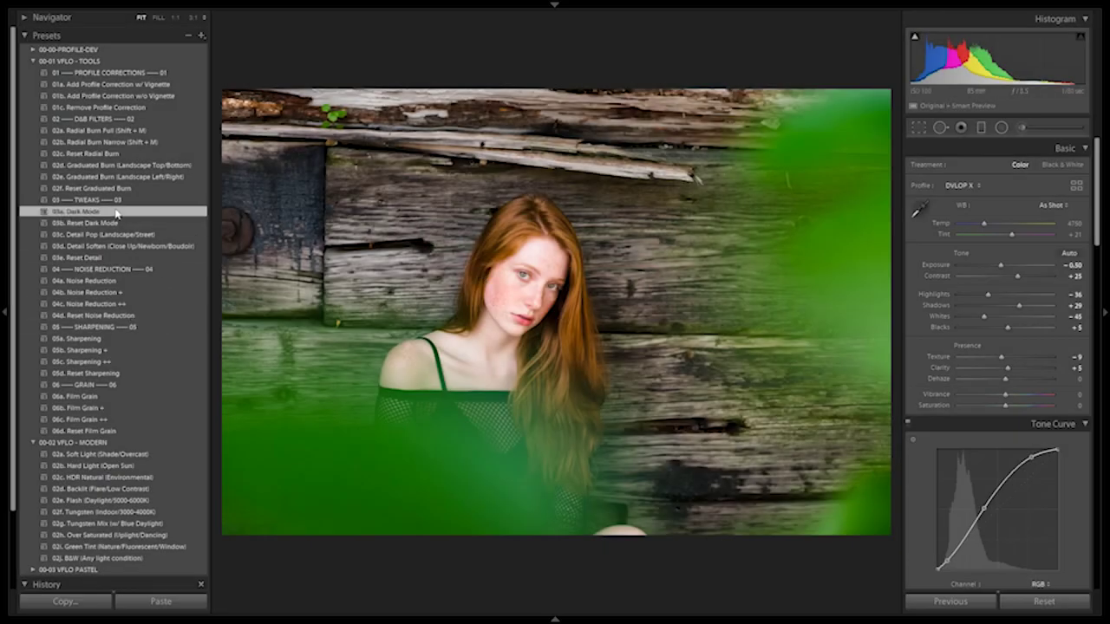
left_click(114, 234)
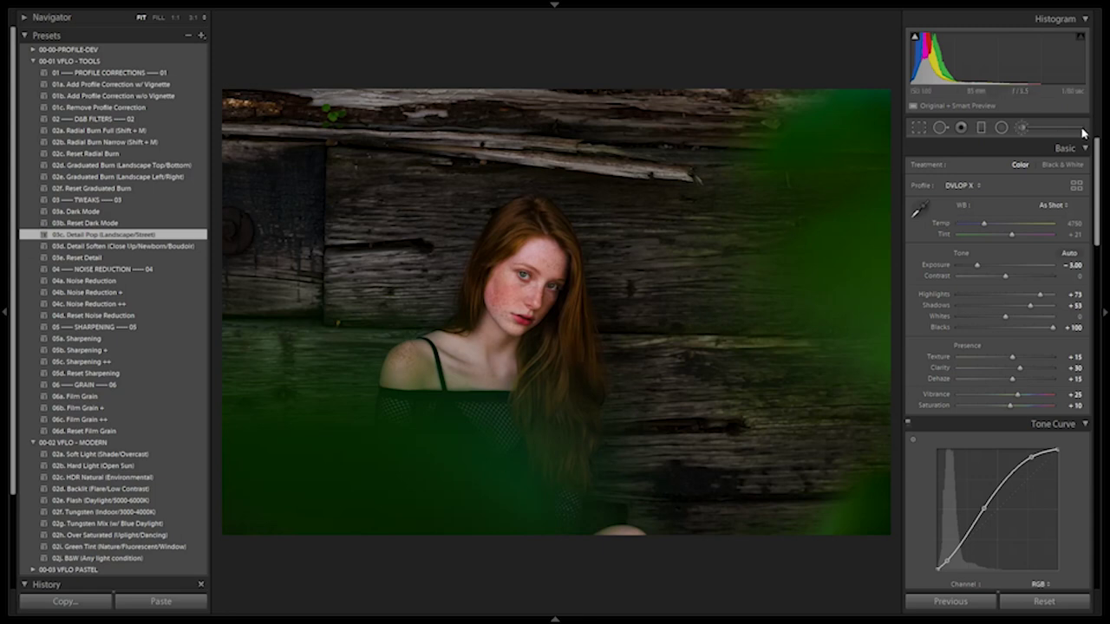
Step: Activate the adjustment brush, compare the 20b - Dodge: Highlights settings, and load 20a - Dodge: Whites with brush size 12
left_click(1023, 129)
left_click(989, 173)
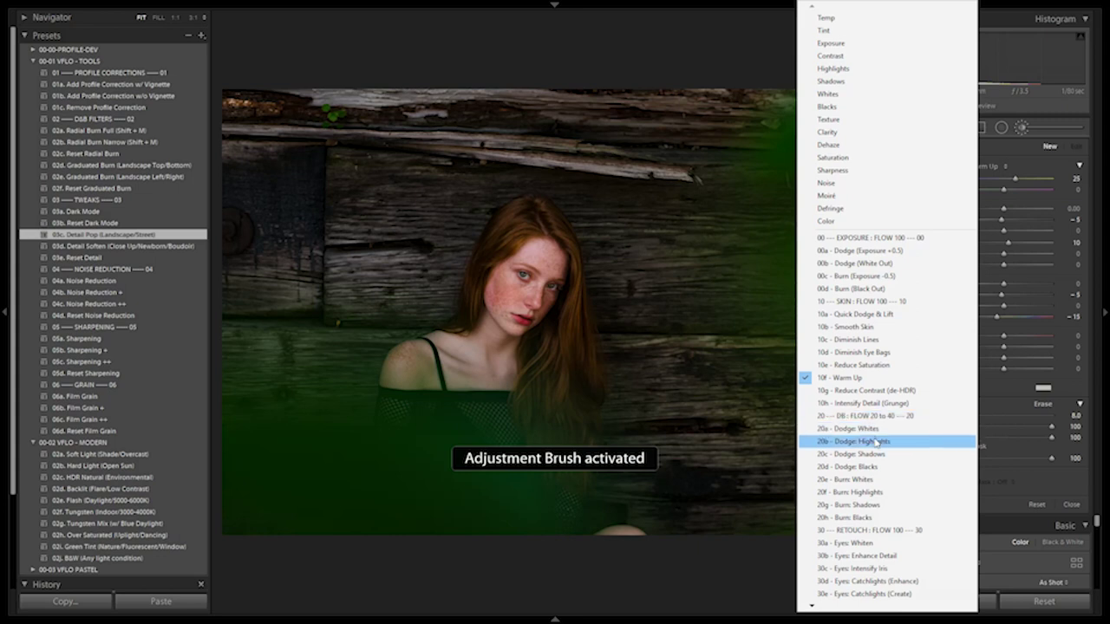
left_click(854, 429)
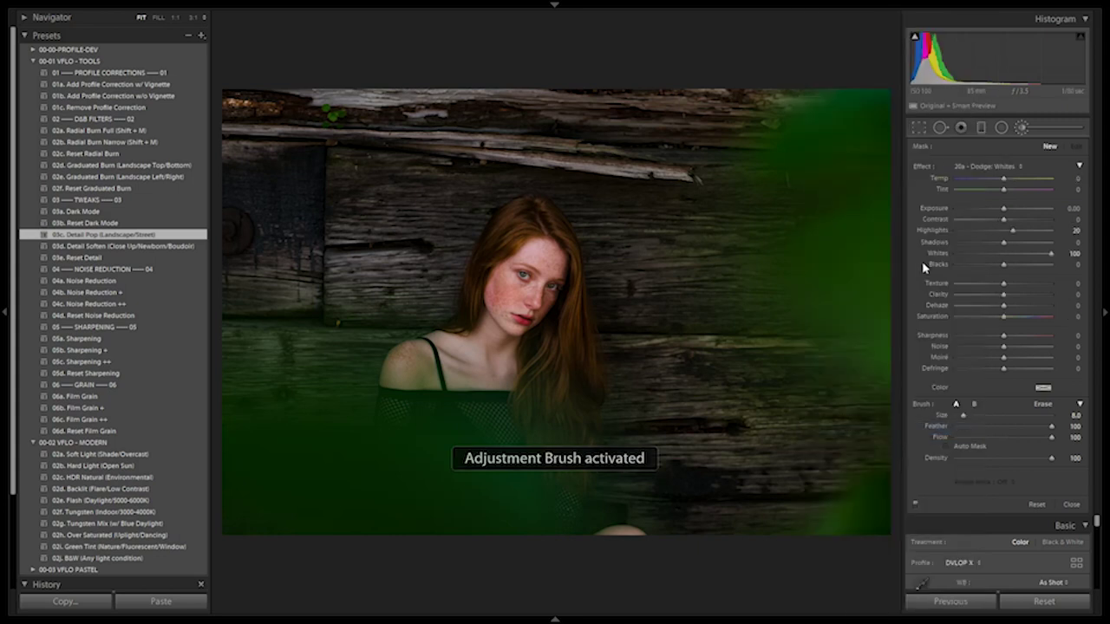
left_click(1002, 164)
left_click(863, 442)
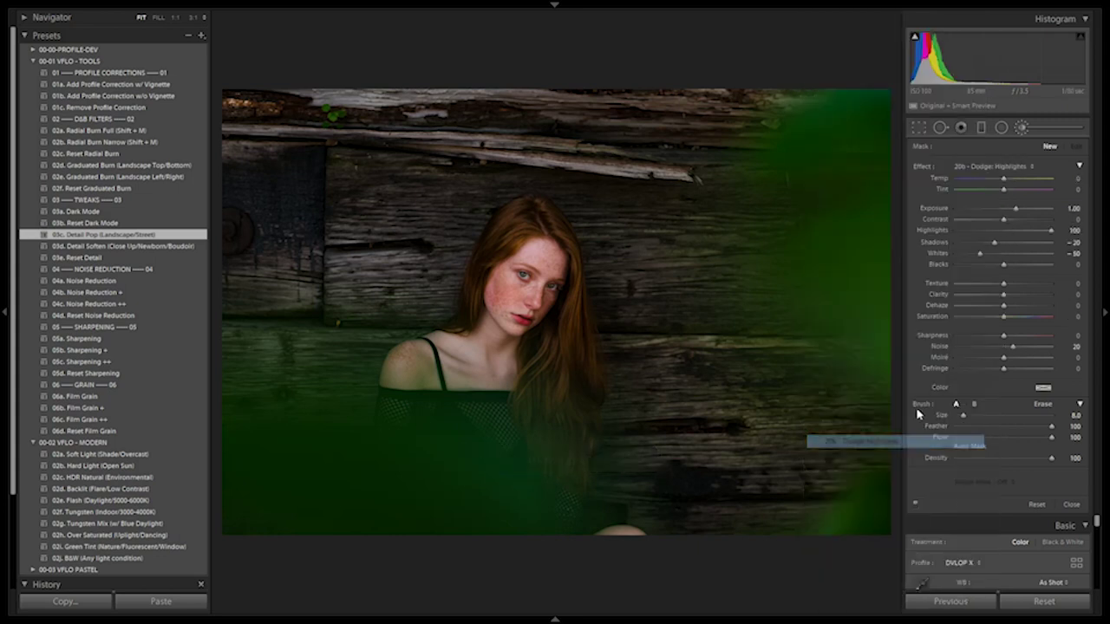
left_click(1015, 165)
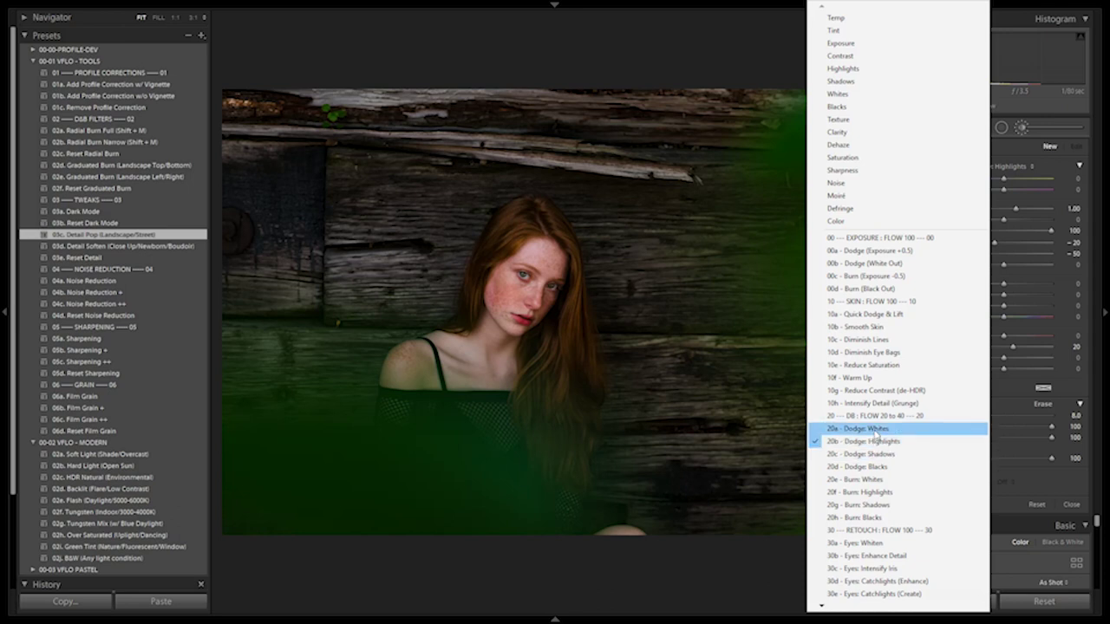
left_click(877, 429)
scroll(586, 310, "up", 1)
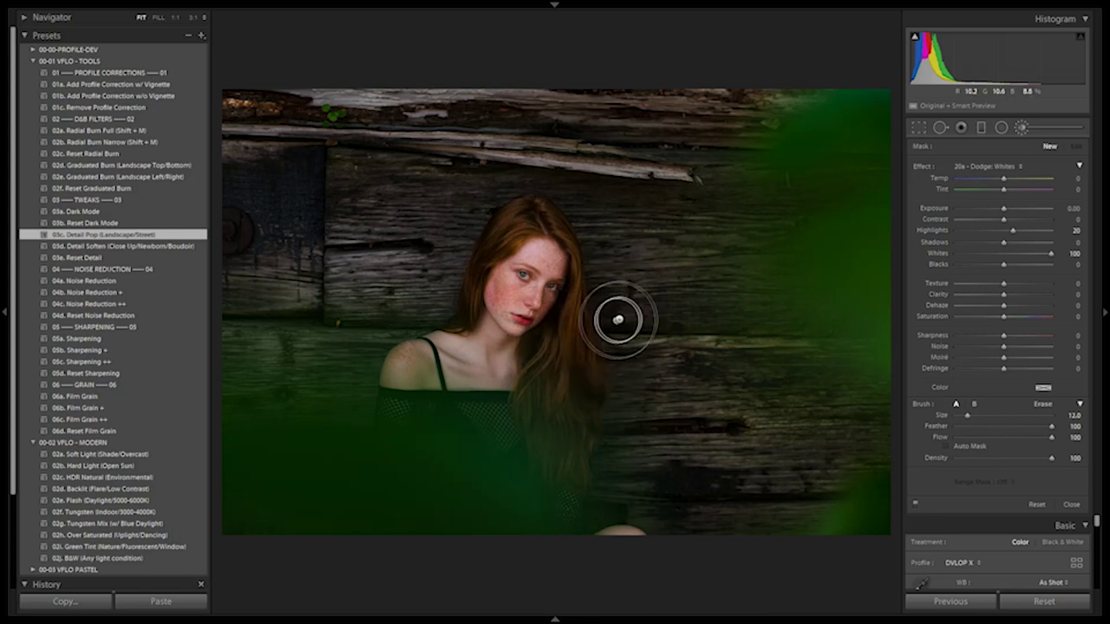
Step: Try painting Dodge: Whites over the woman's face, neck and hair, and undo the adjustment amount change
left_click_drag(505, 283, 533, 237)
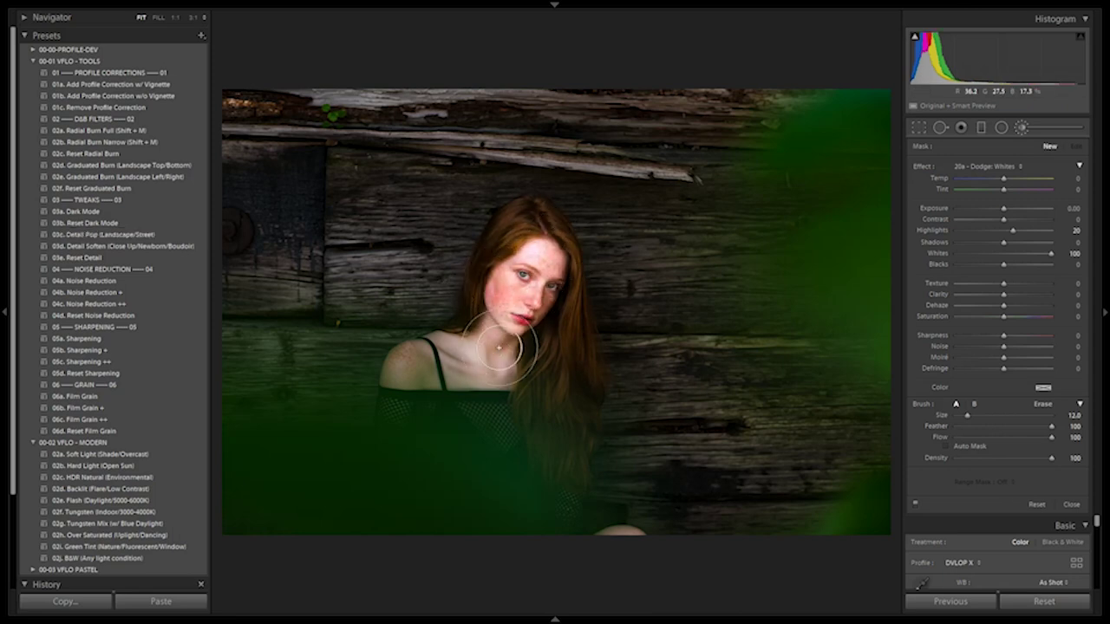
mouse_move(536, 268)
left_mouse_down()
mouse_move(535, 369)
mouse_move(557, 431)
left_mouse_up()
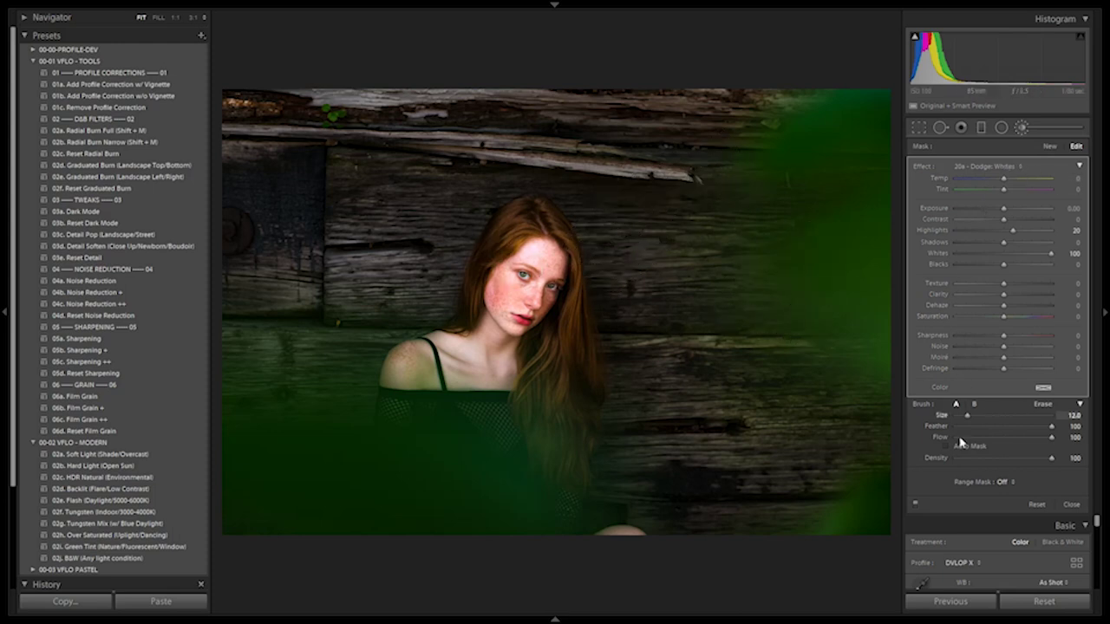
key("alt")
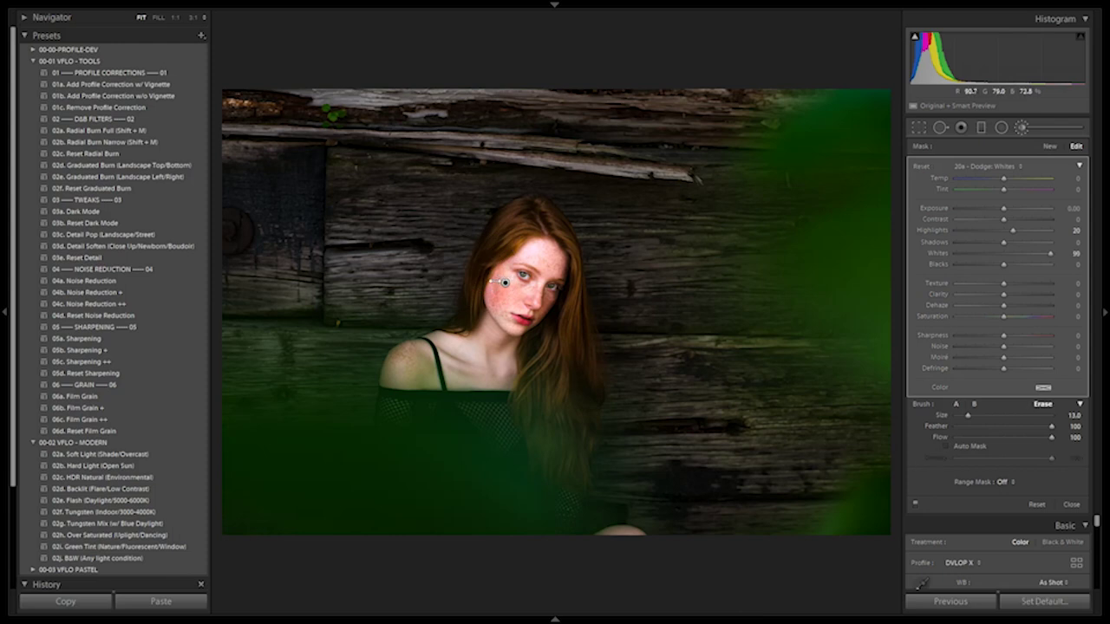
key("ctrl+z")
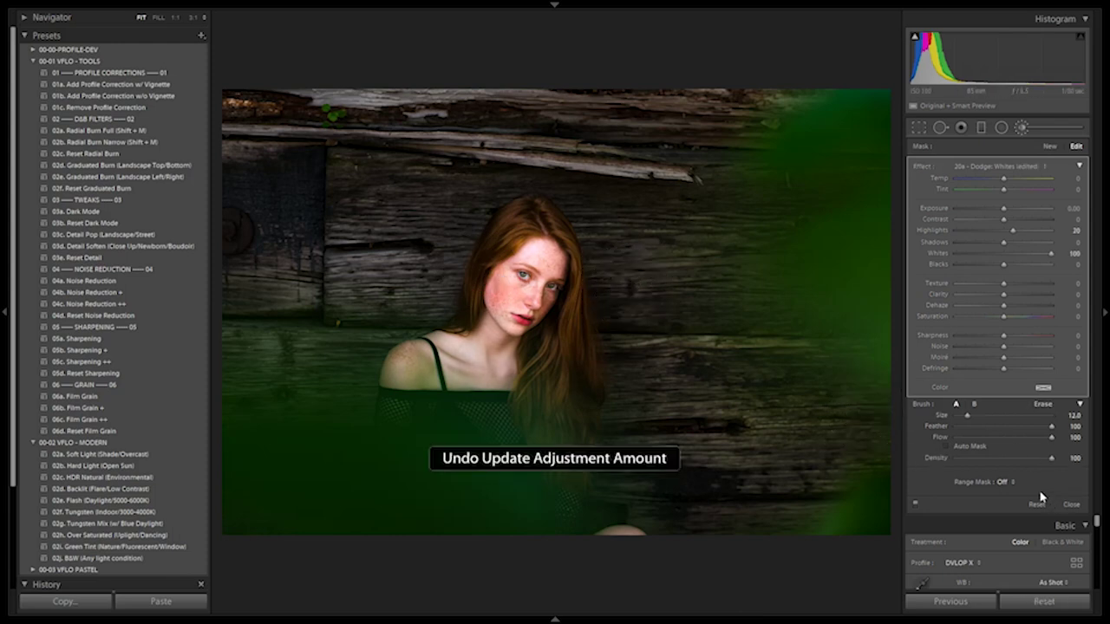
Step: Try limiting the Dodge: Whites mask to luminance range 80/100 with smoothness 32, and discard the mask
left_click(1009, 482)
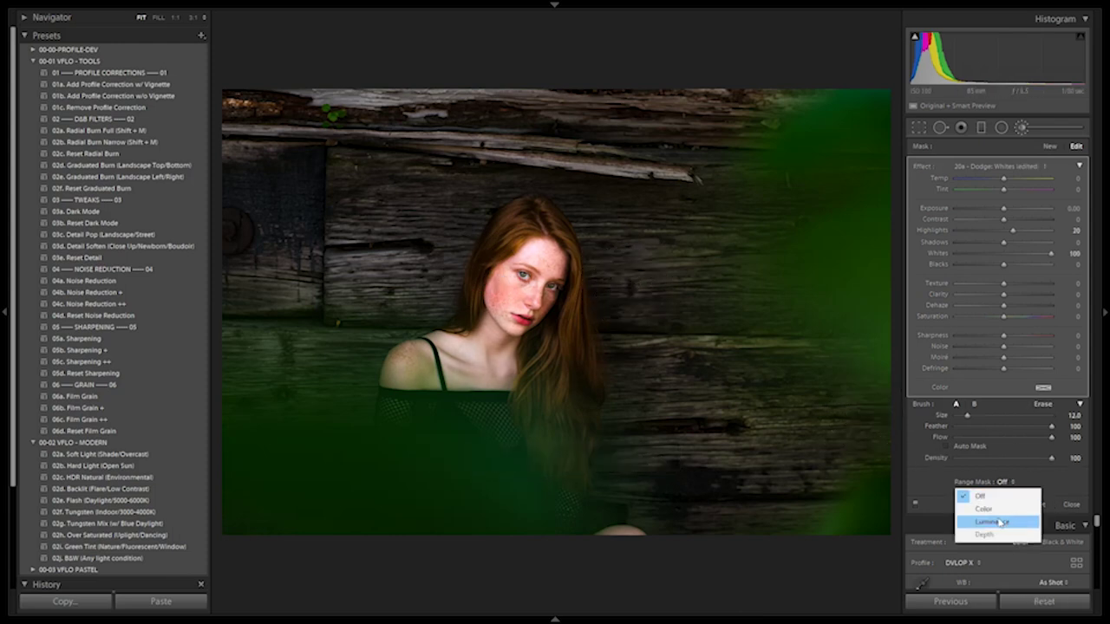
left_click(999, 522)
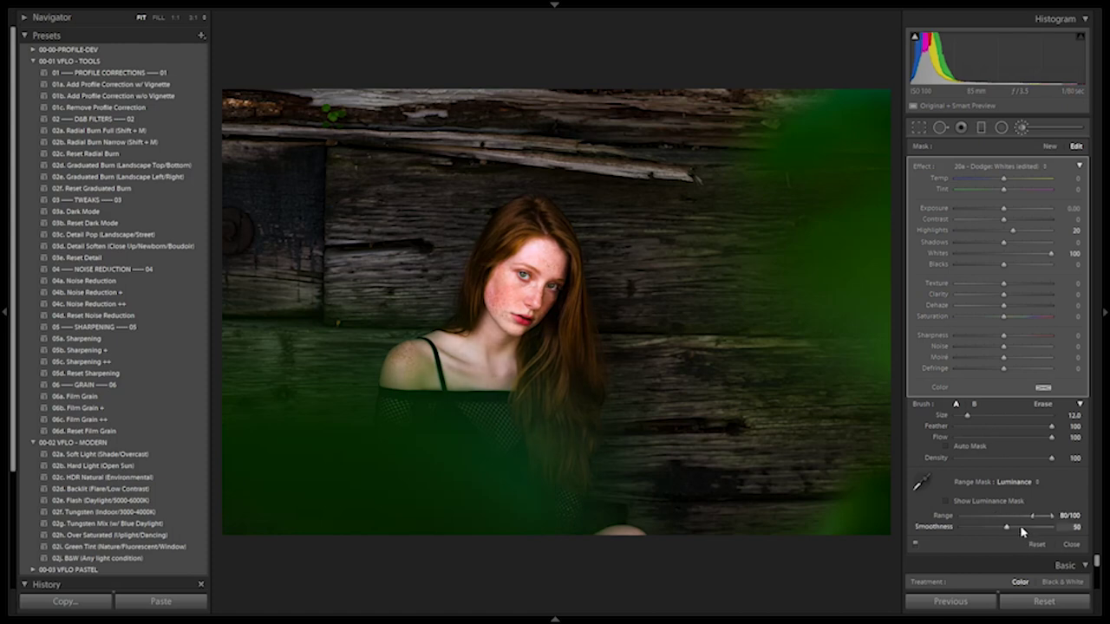
left_click_drag(1018, 526, 975, 524)
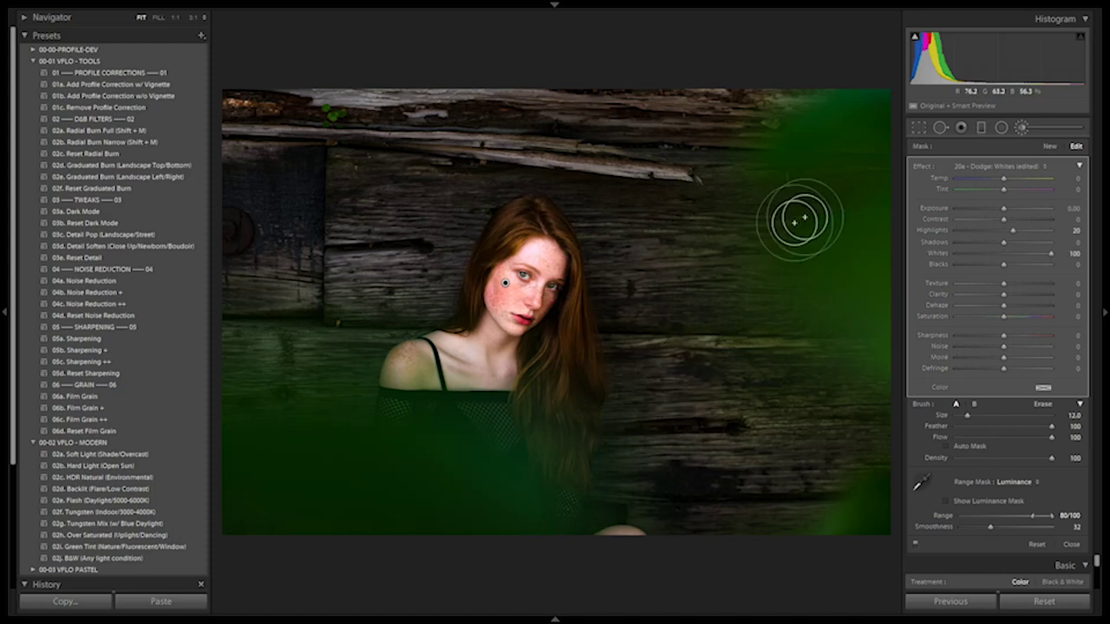
key("Return")
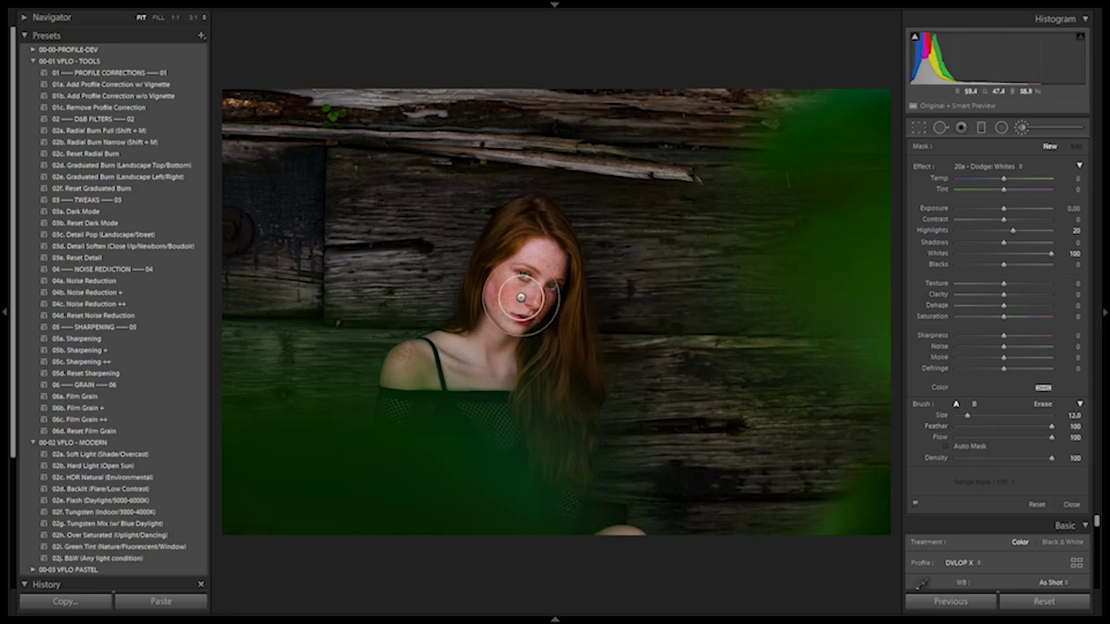
Step: Paint Dodge: Whites along the nose bridge and tip with flow 30 and brush sizes 6 and 4
left_click(533, 275)
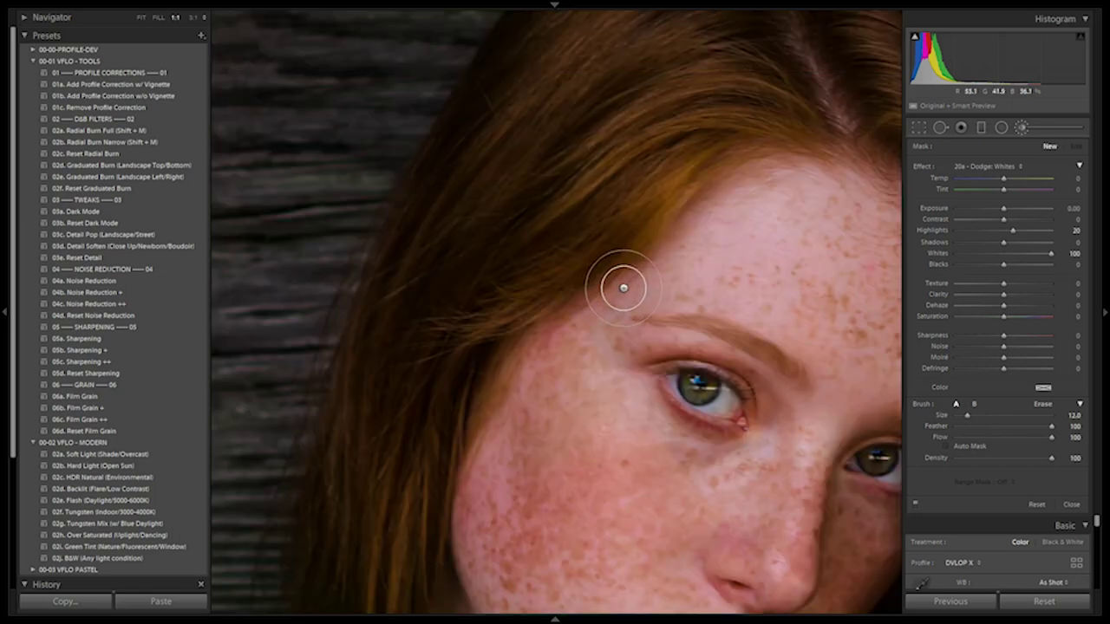
mouse_move(726, 471)
left_mouse_down()
mouse_move(669, 439)
mouse_move(542, 257)
left_mouse_up()
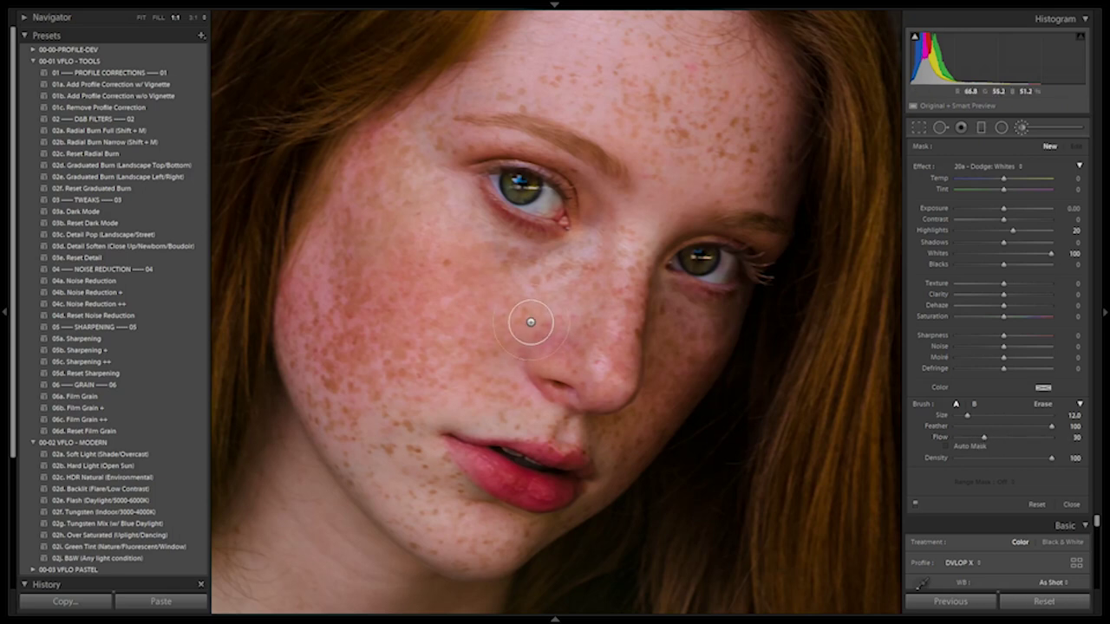
scroll(629, 301, "down", 3)
key("bracketright")
left_click_drag(632, 294, 655, 207)
scroll(653, 223, "down", 3)
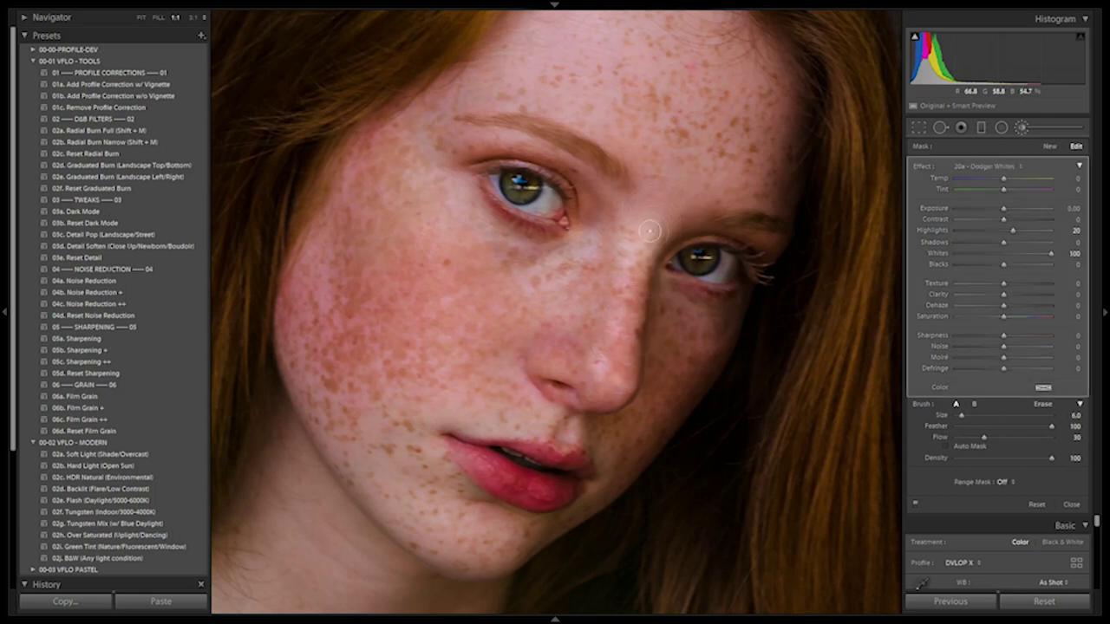
key("bracketleft")
key("bracketleft")
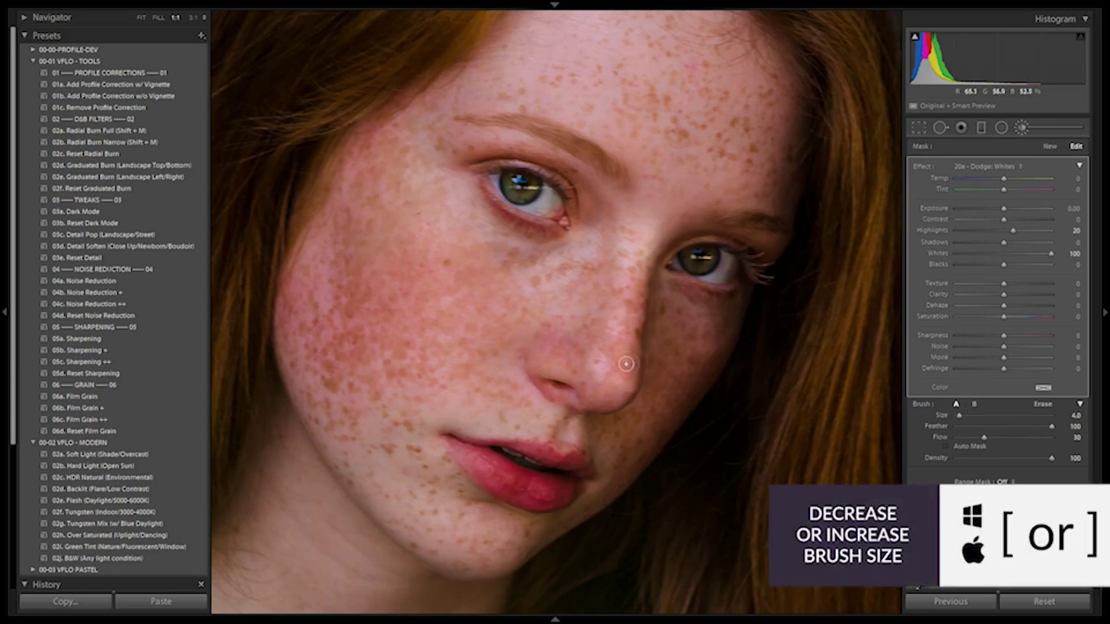
key("bracketright")
left_click(609, 291)
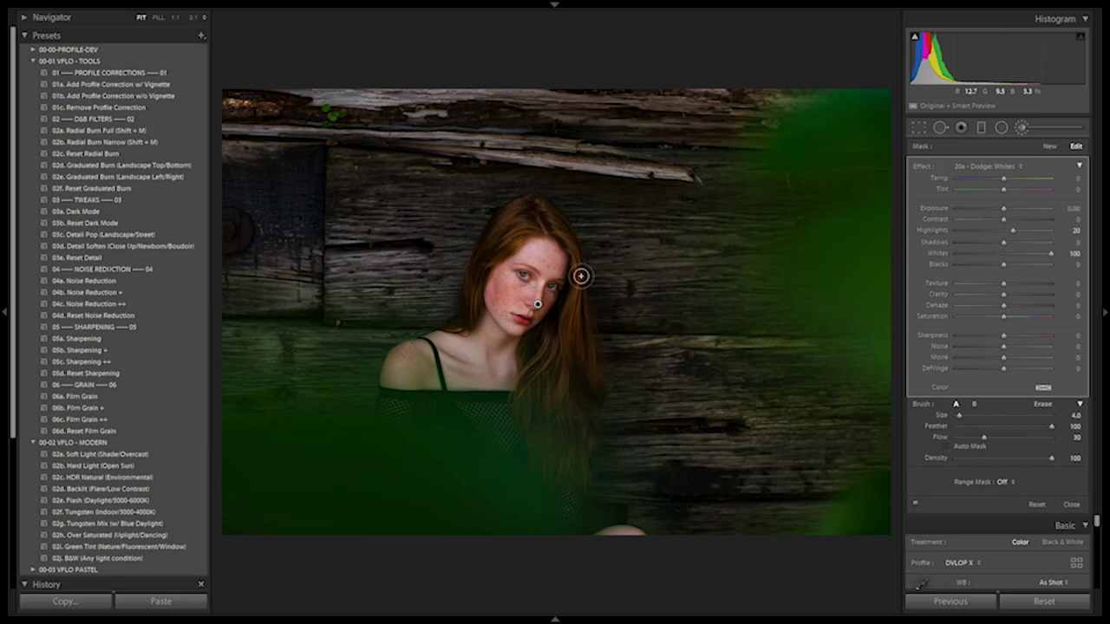
Step: Dodge the sunlit cheek and under-eye area with brush sizes between 17 and 25, and undo the last stroke
left_click(521, 256)
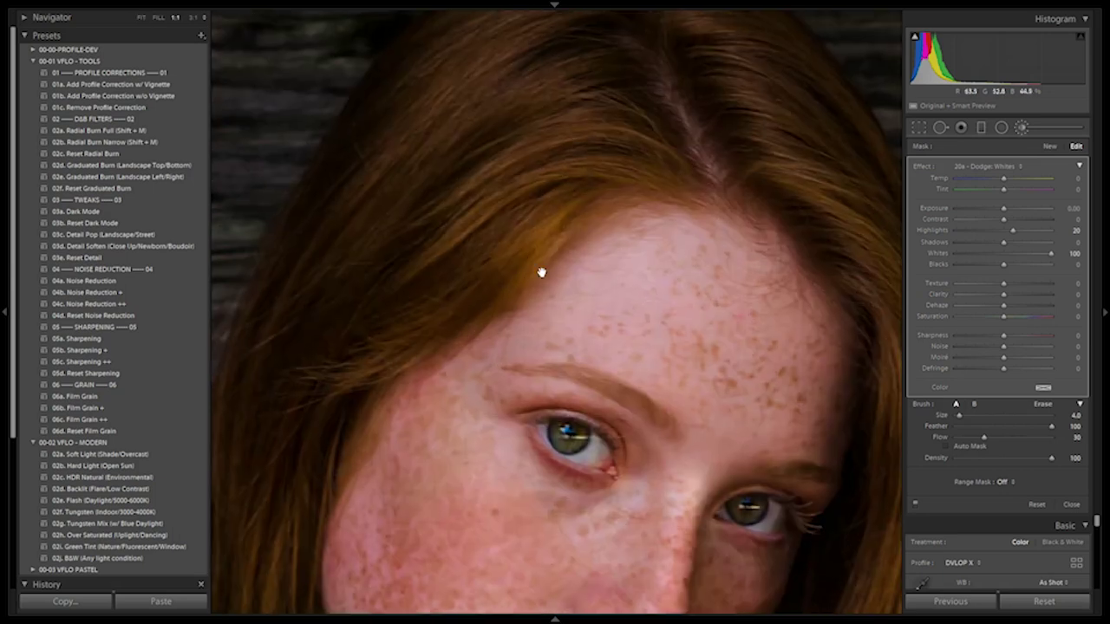
scroll(649, 267, "up", 12)
scroll(642, 303, "down", 10)
left_click_drag(777, 473, 768, 227)
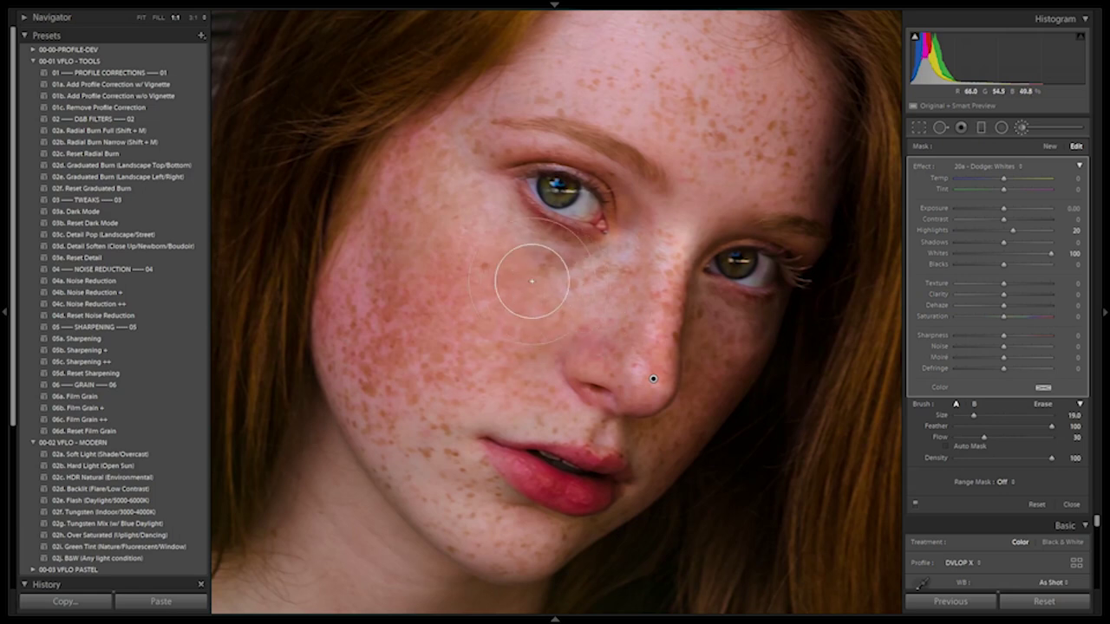
scroll(487, 271, "up", 2)
mouse_move(461, 351)
left_mouse_down()
mouse_move(466, 216)
mouse_move(494, 258)
left_mouse_up()
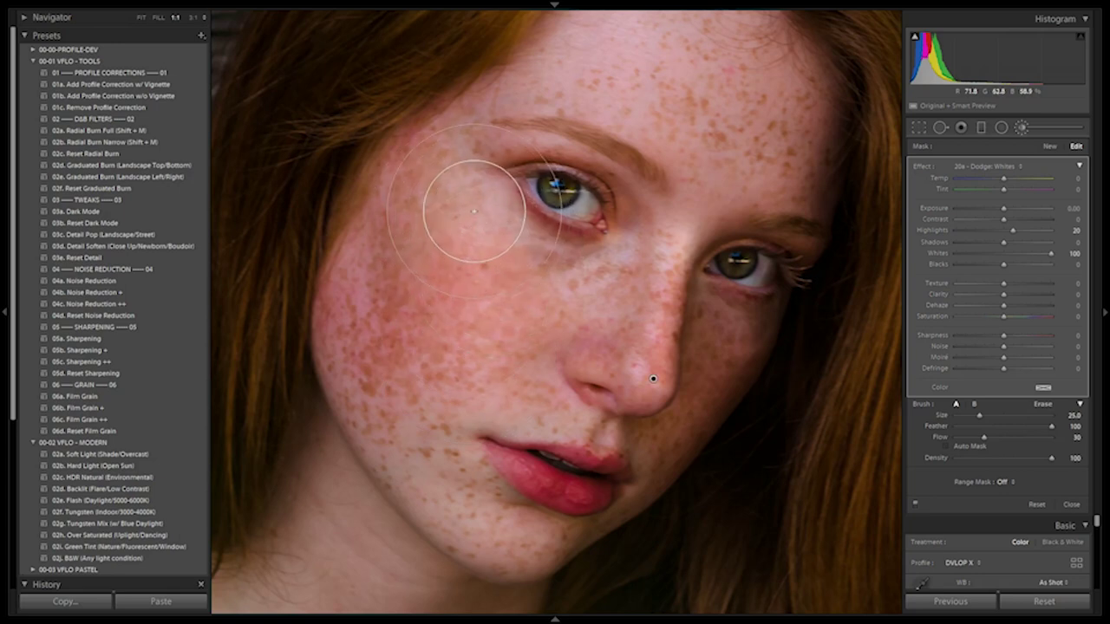
scroll(557, 273, "down", 1)
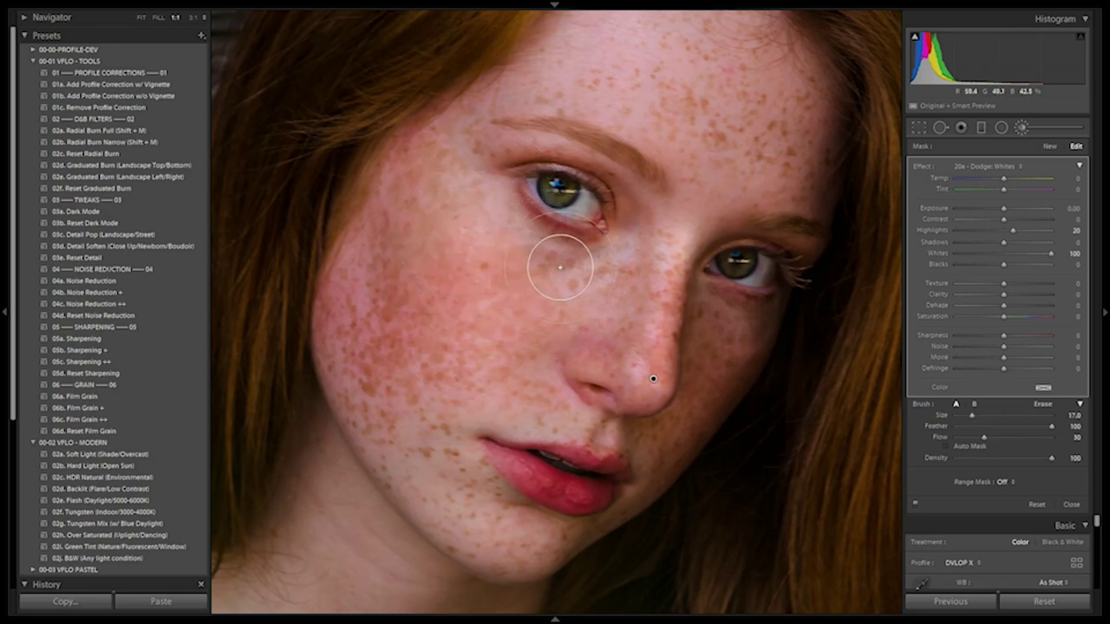
scroll(520, 260, "down", 5)
scroll(529, 260, "up", 3)
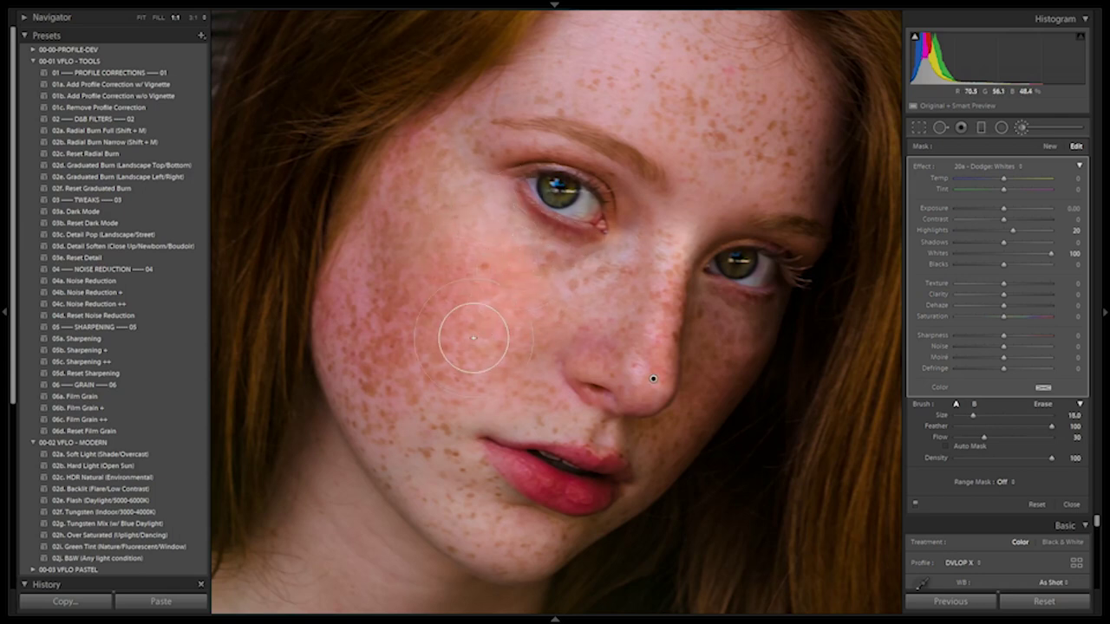
scroll(479, 244, "up", 4)
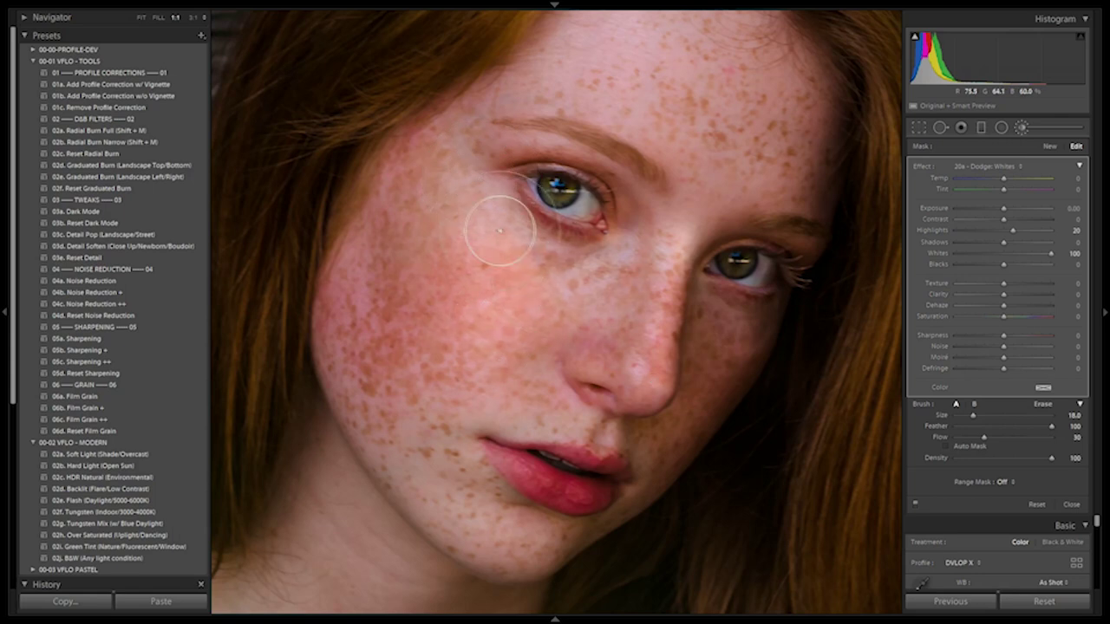
key("ctrl+z")
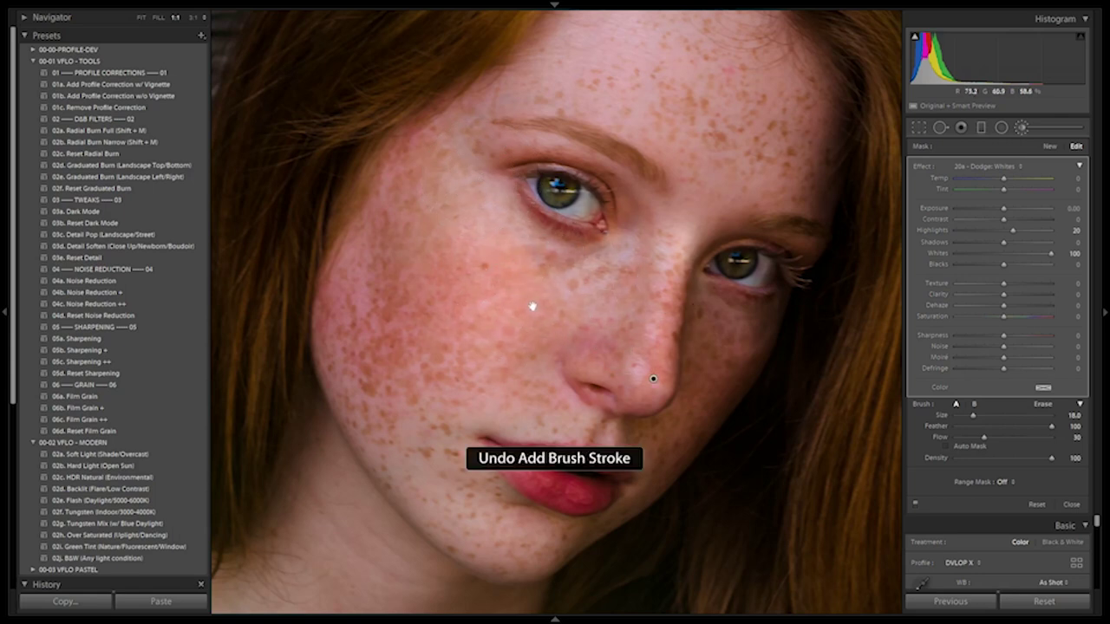
Step: Dodge the chin with brush size 13 to 14 and the lips with a fine brush down to size 2
left_click_drag(531, 516, 556, 381)
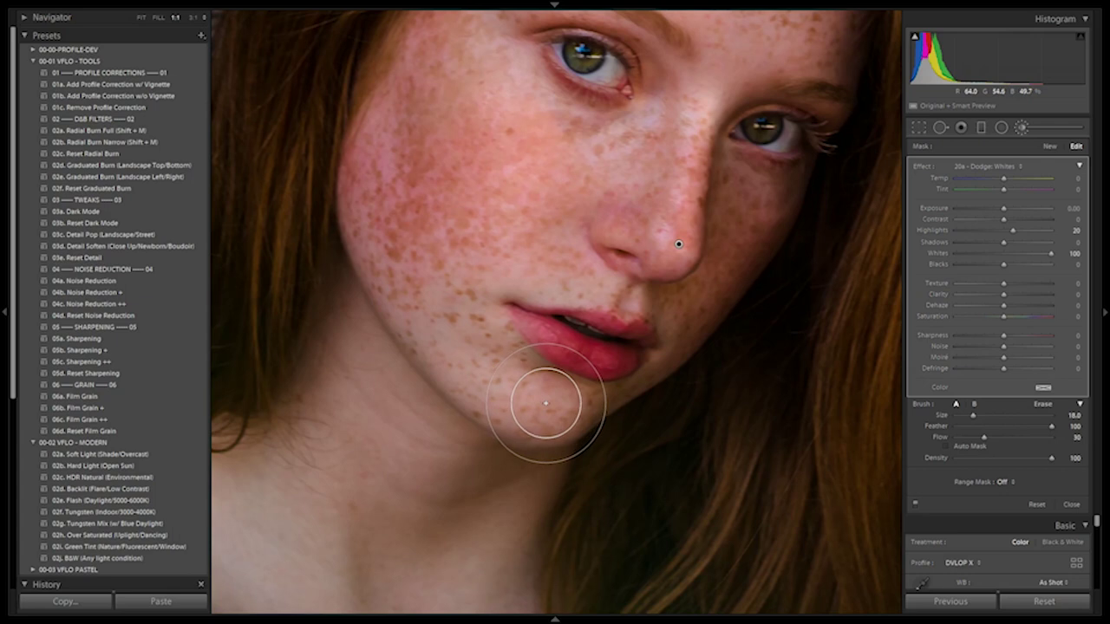
scroll(546, 403, "down", 8)
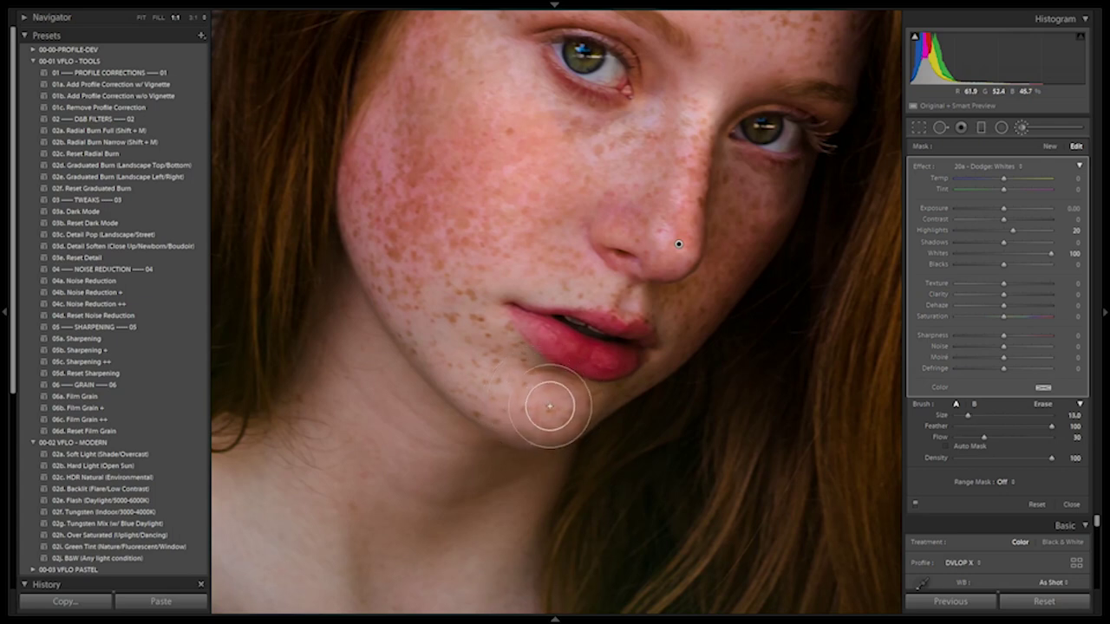
scroll(565, 329, "up", 5)
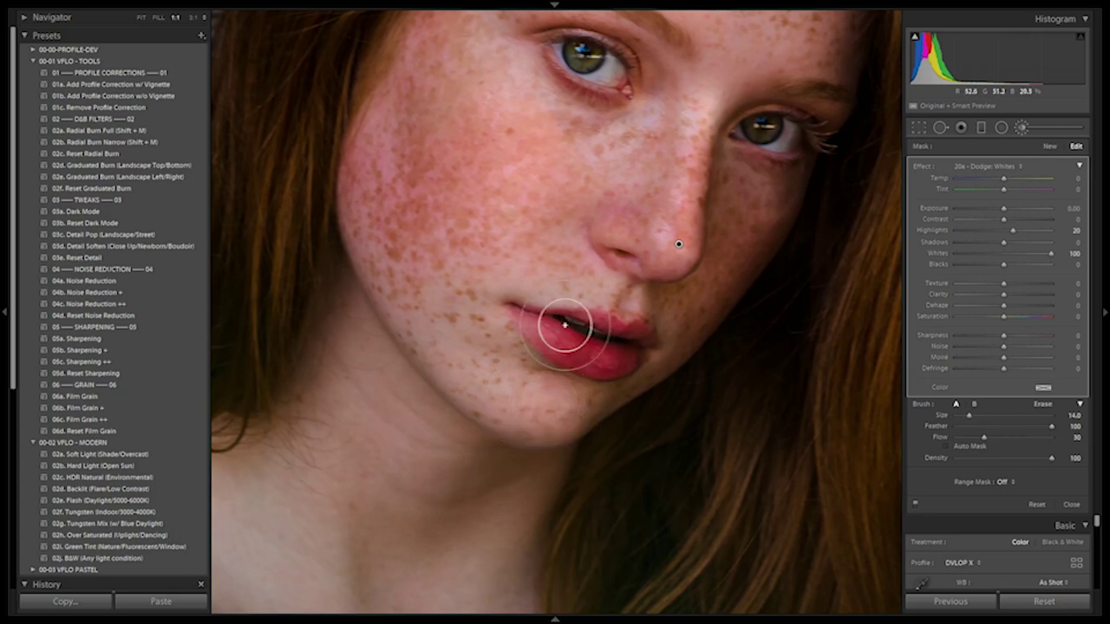
scroll(600, 294, "down", 4)
scroll(639, 297, "down", 7)
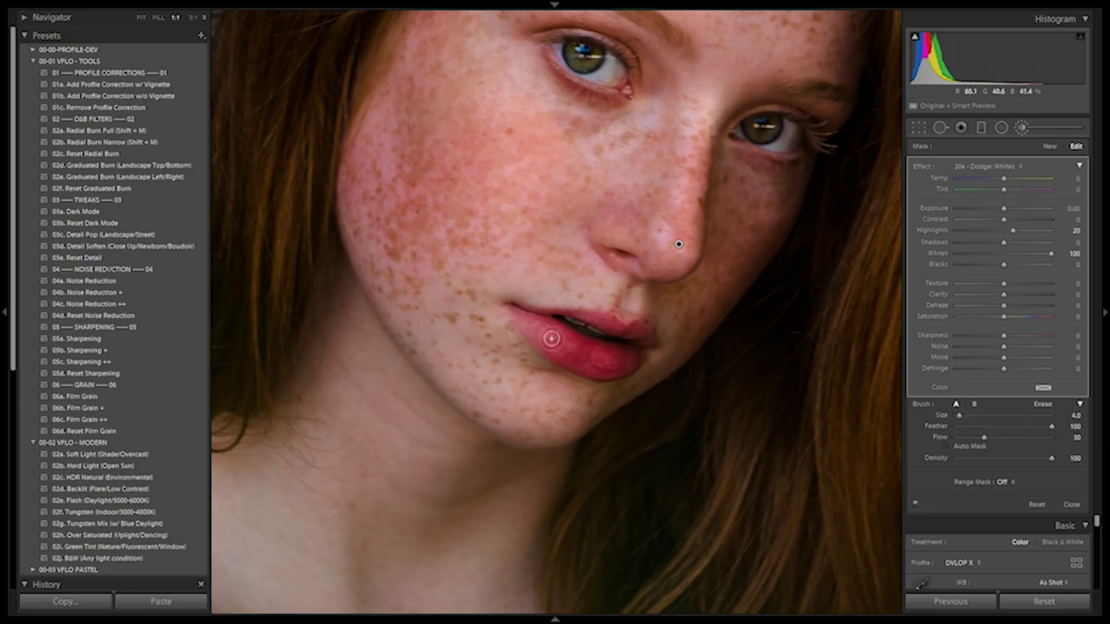
scroll(537, 323, "up", 2)
scroll(528, 322, "down", 1)
left_click_drag(540, 328, 617, 366)
left_click_drag(587, 319, 641, 334)
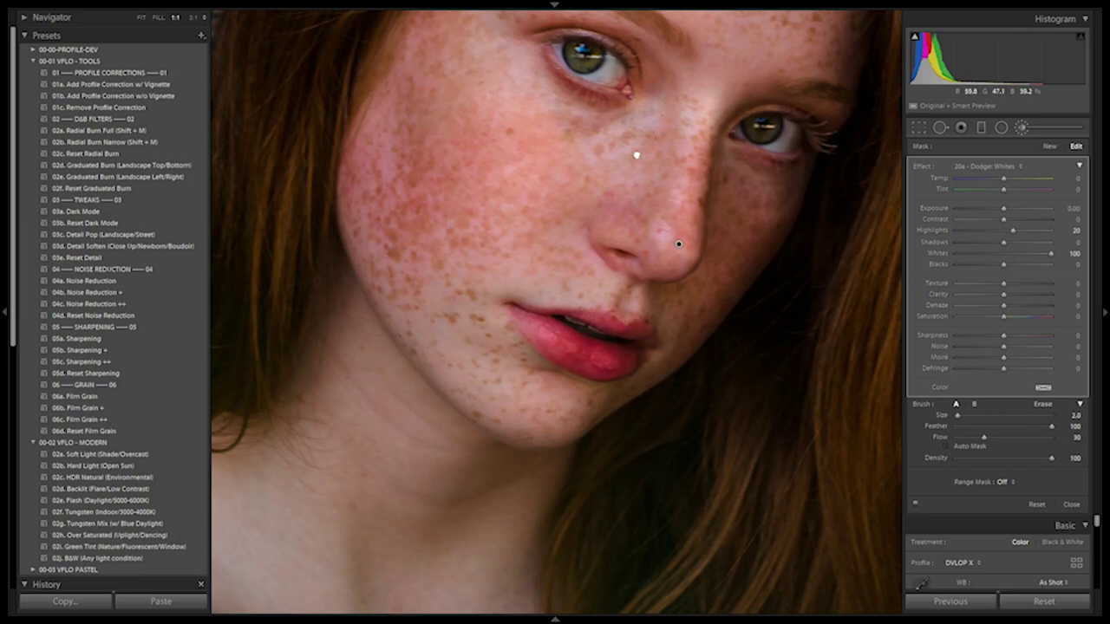
Step: Dodge the fine details around the woman's eyes with brush sizes 1 to 3
left_click_drag(637, 156, 620, 261)
key("]")
left_click_drag(555, 127, 570, 115)
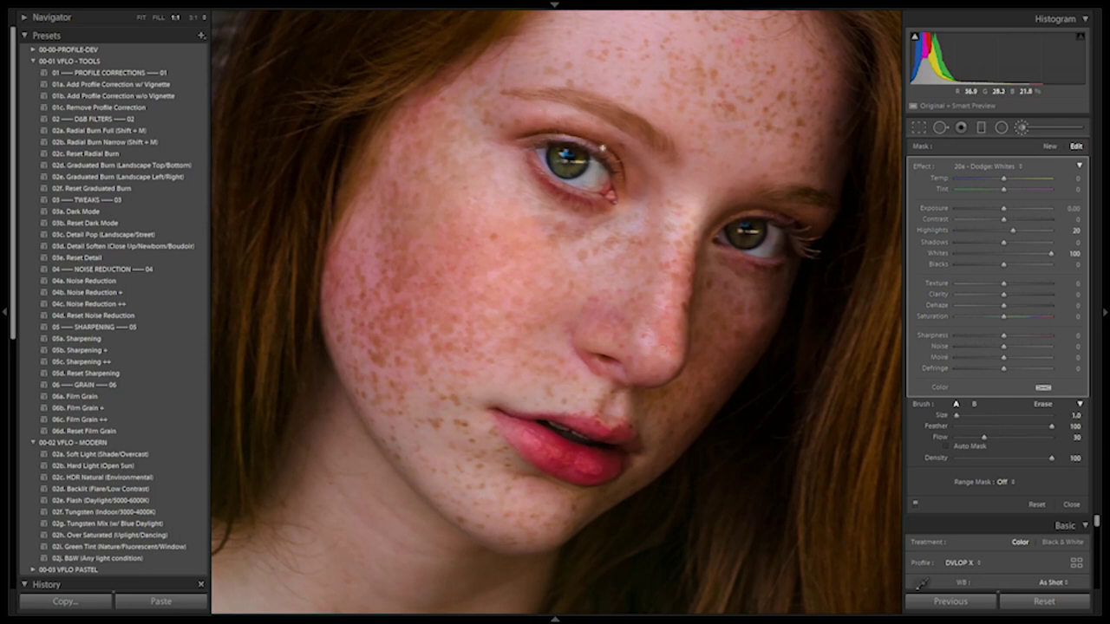
key("bracketright")
key("bracketright")
key("bracketright")
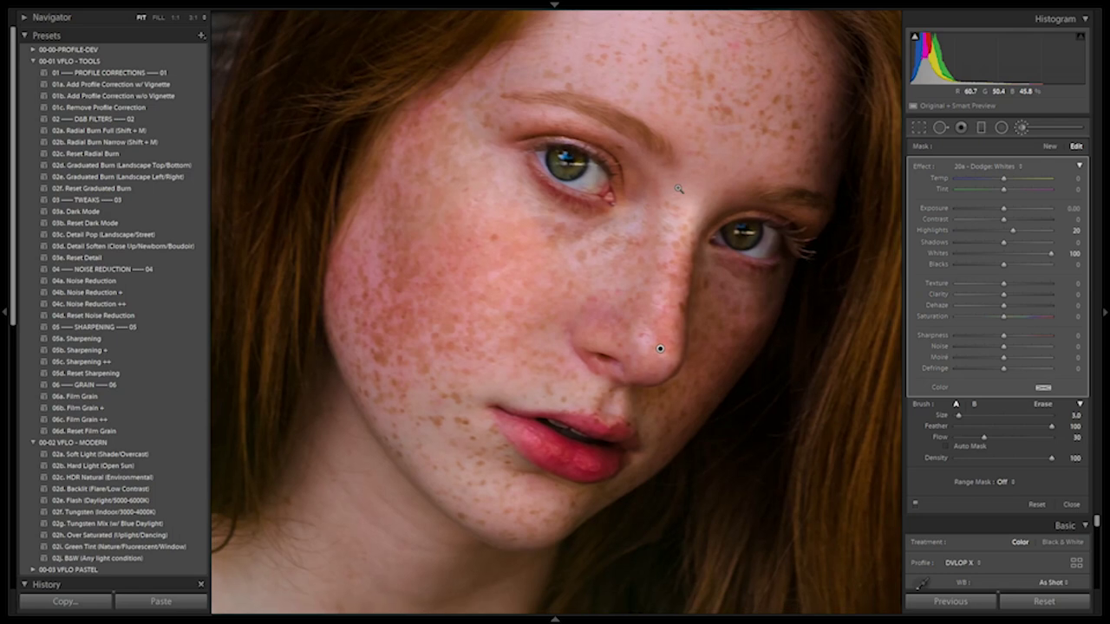
Step: Compare the whole portrait with and without the brush adjustments
key("z")
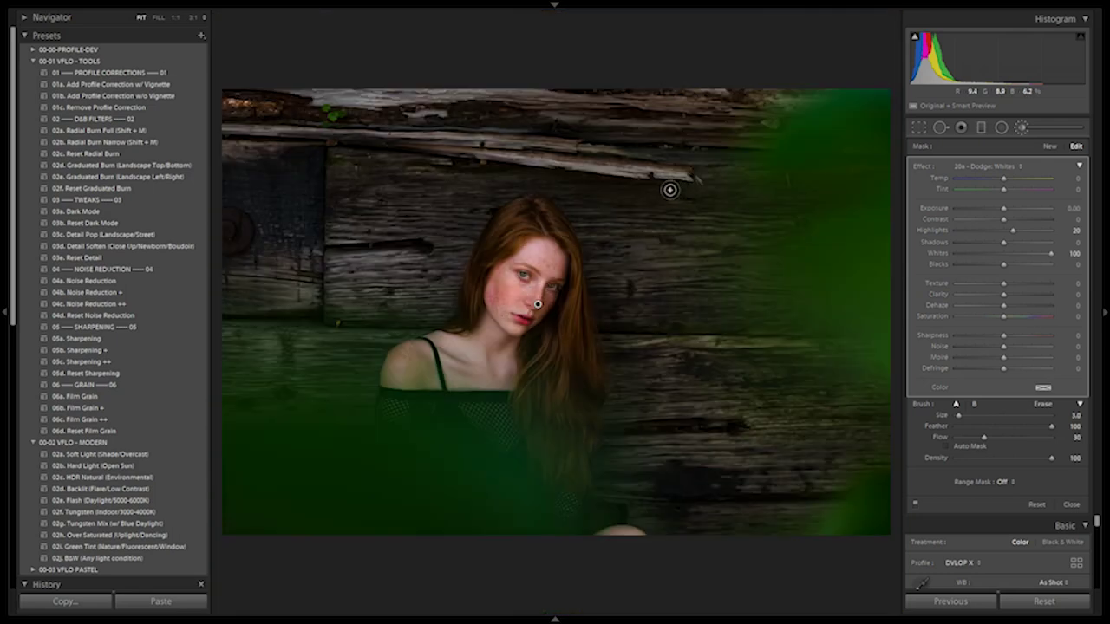
left_click(915, 505)
left_click(915, 505)
Step: Dodge the collarbone and shoulder area with brush size 5
left_click(471, 366)
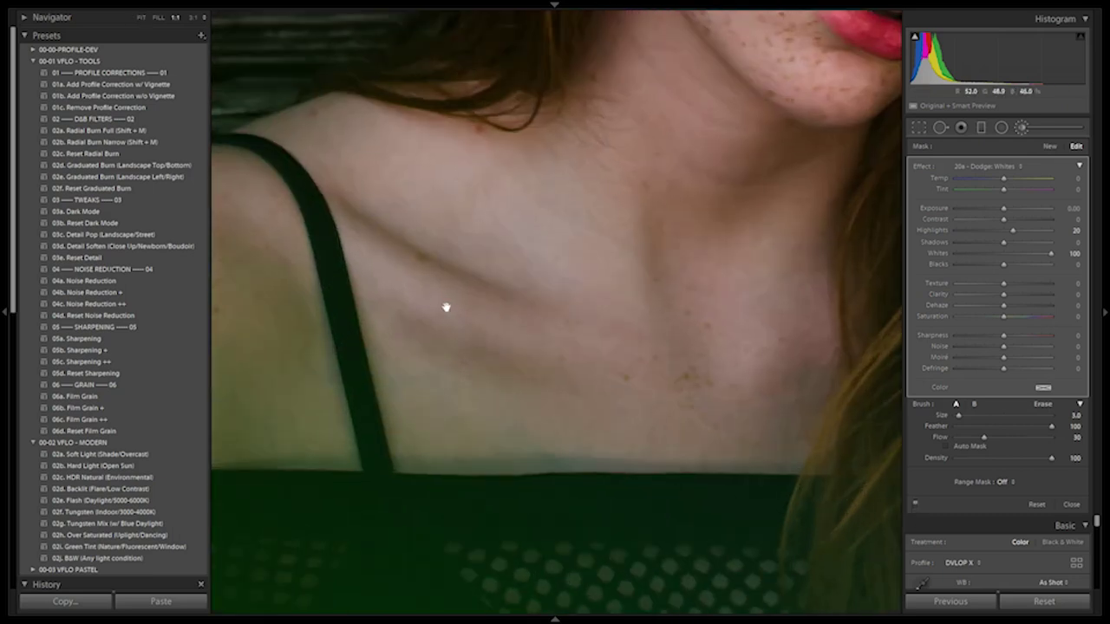
left_click_drag(436, 299, 656, 396)
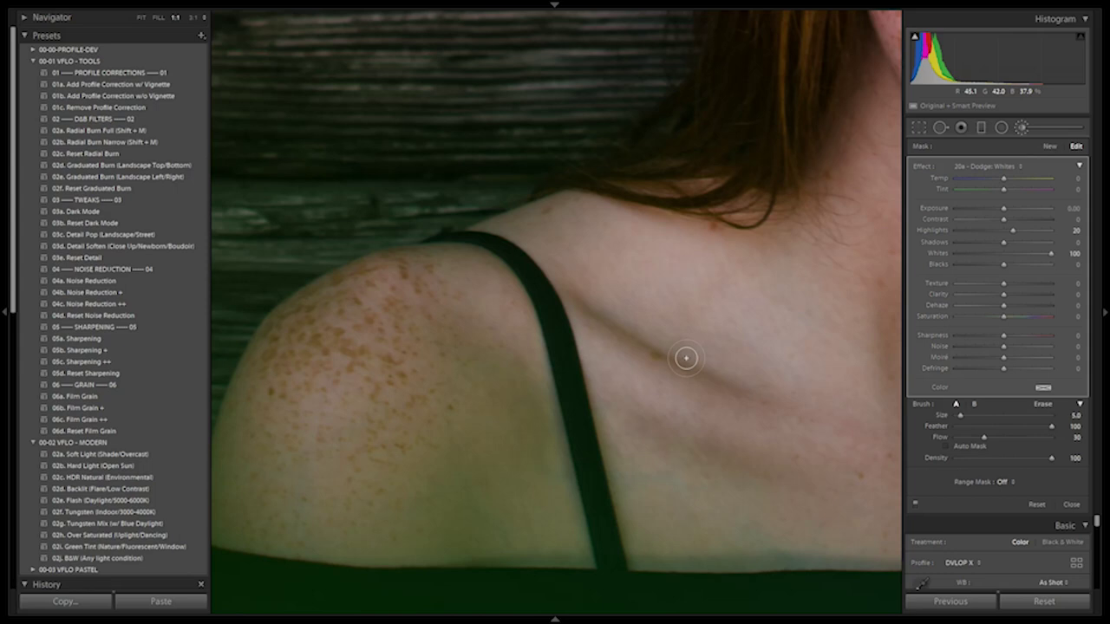
scroll(726, 367, "up", 5)
key("z")
Step: Refine the Dodge: Whites brushing around the neck at full-image view with brush sizes 3 and 2
scroll(471, 347, "down", 5)
scroll(447, 359, "down", 3)
scroll(399, 368, "up", 2)
scroll(401, 366, "down", 3)
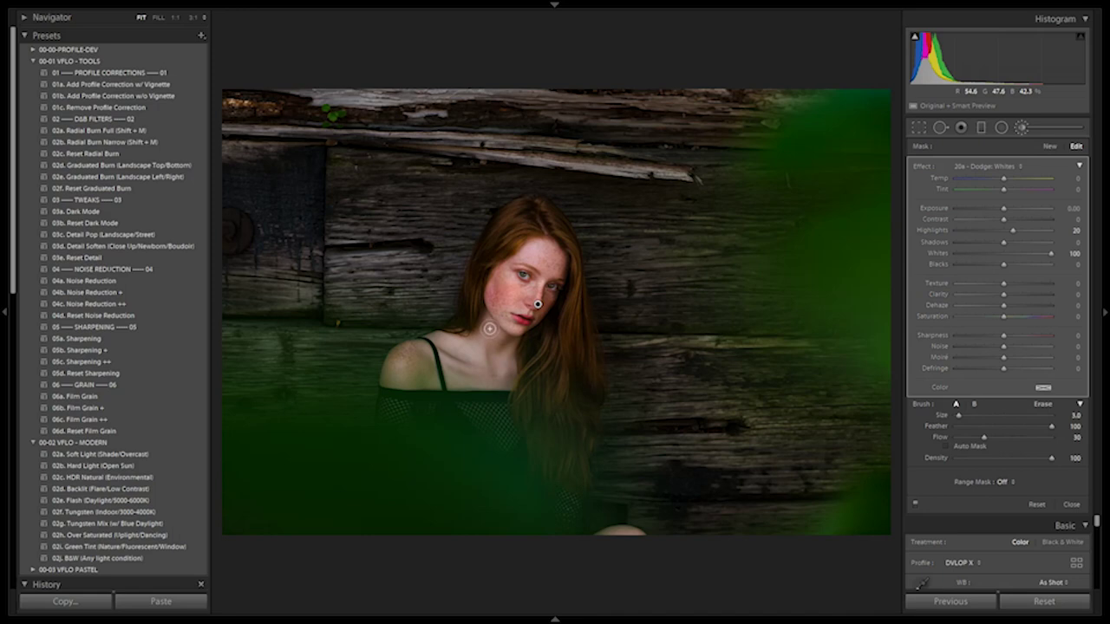
key("bracketright")
key("bracketleft")
key("bracketright")
key("bracketright")
key("bracketleft")
key("bracketleft")
key("bracketright")
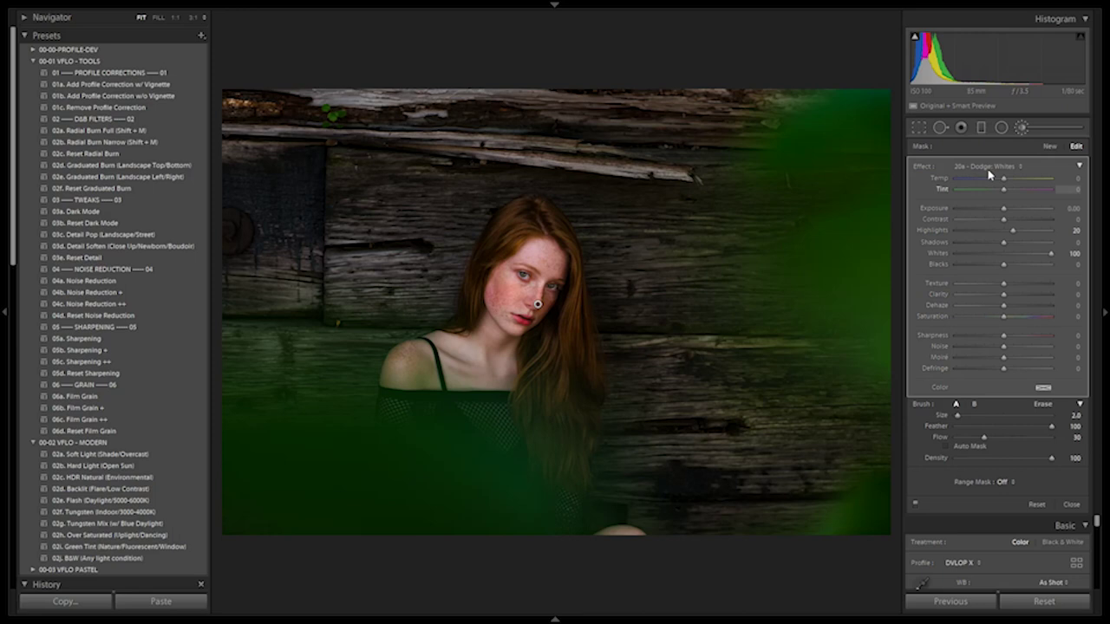
Step: Apply the 02b. Radial Burn Narrow (Shift + M) preset with the adjustment brush active, and undo the brush pin move on the face
key("d")
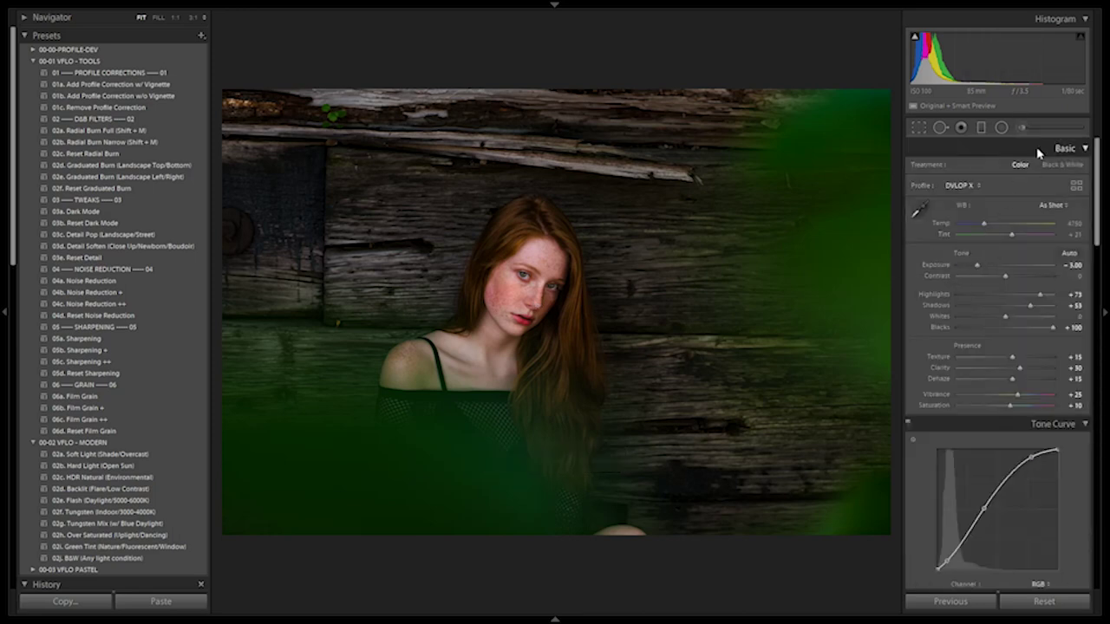
left_click(1026, 129)
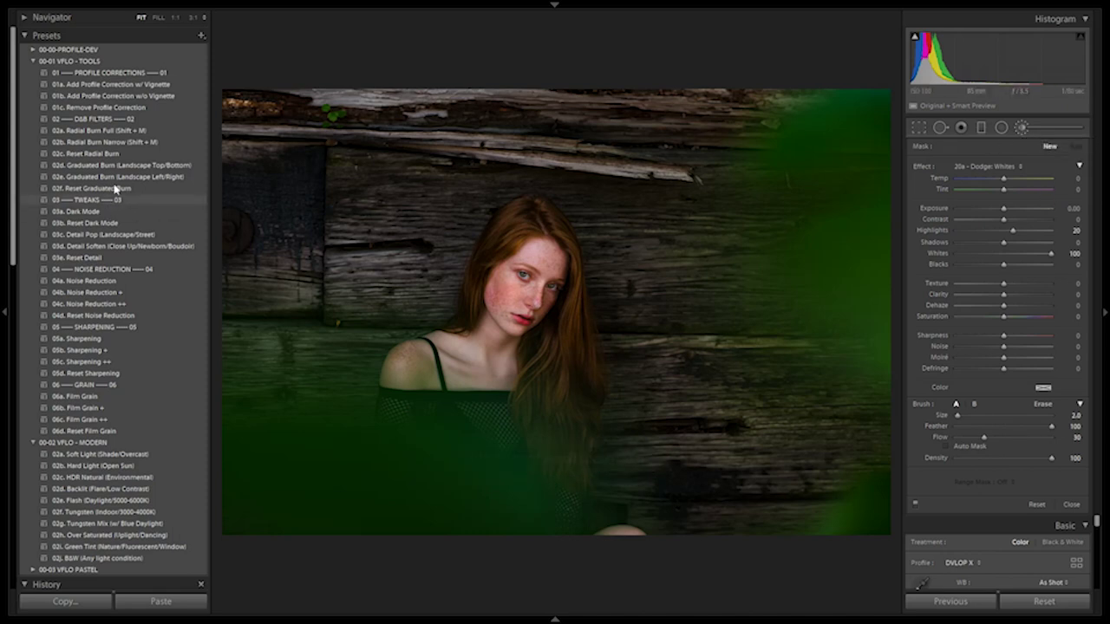
left_click(144, 144)
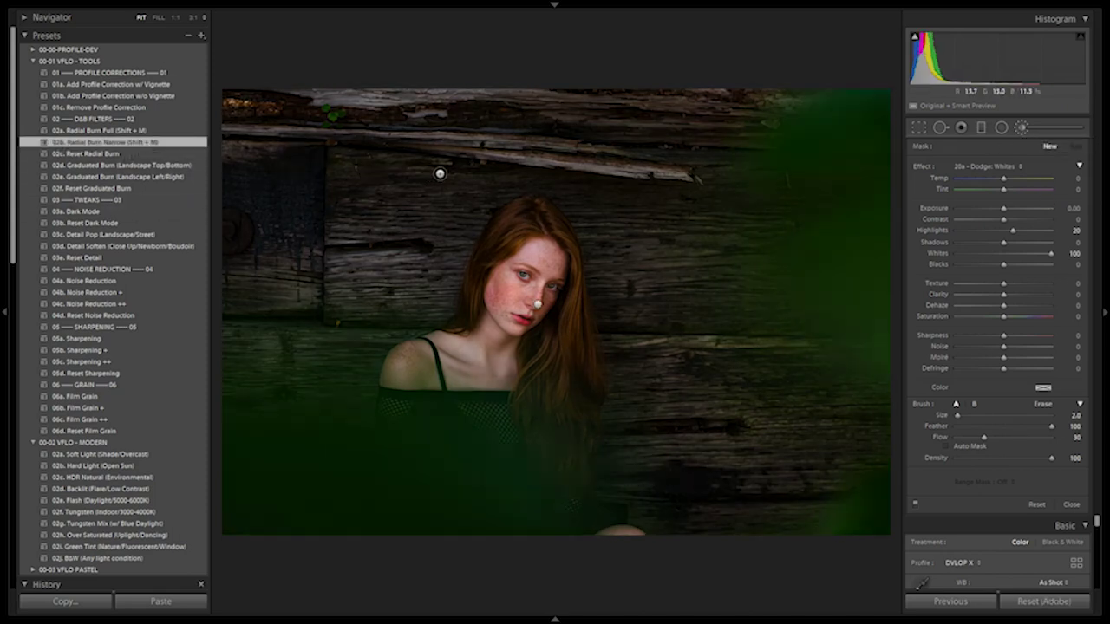
left_click(538, 310)
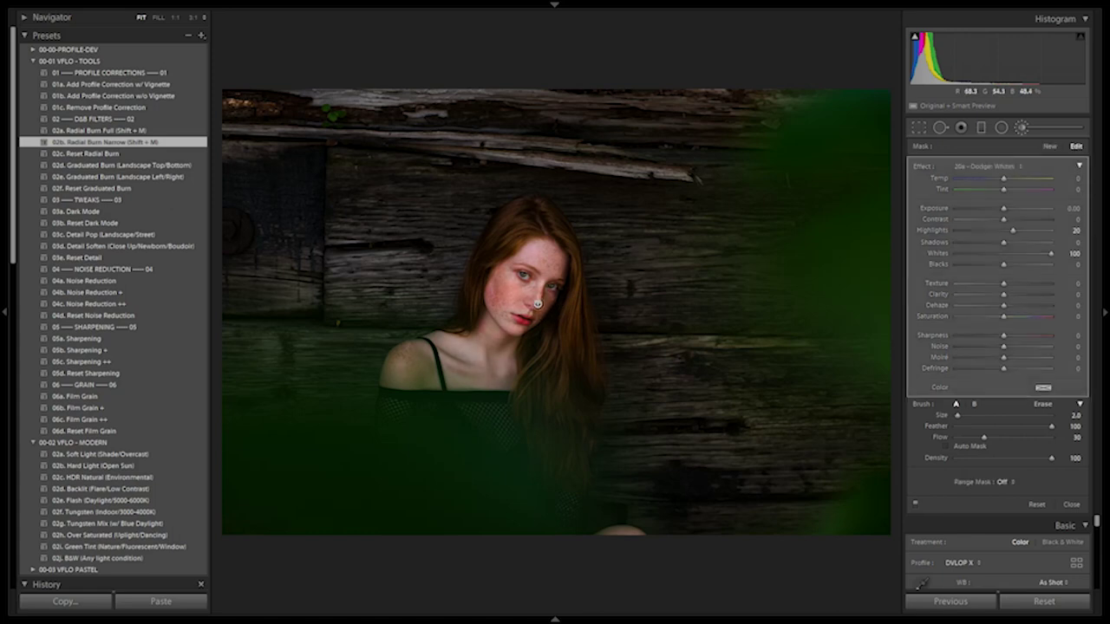
key("ctrl+z")
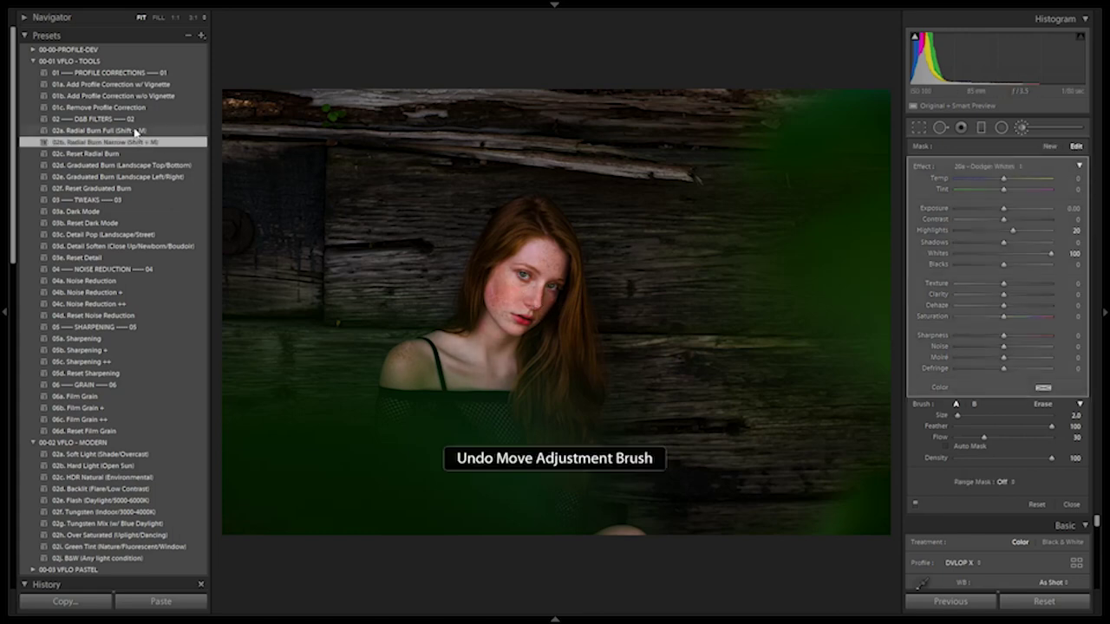
Step: Draw a wide Radial Filter centred on the woman's face with the Burn (Exposure -0.5) effect and set its Exposure to -0.83
key("shift+m")
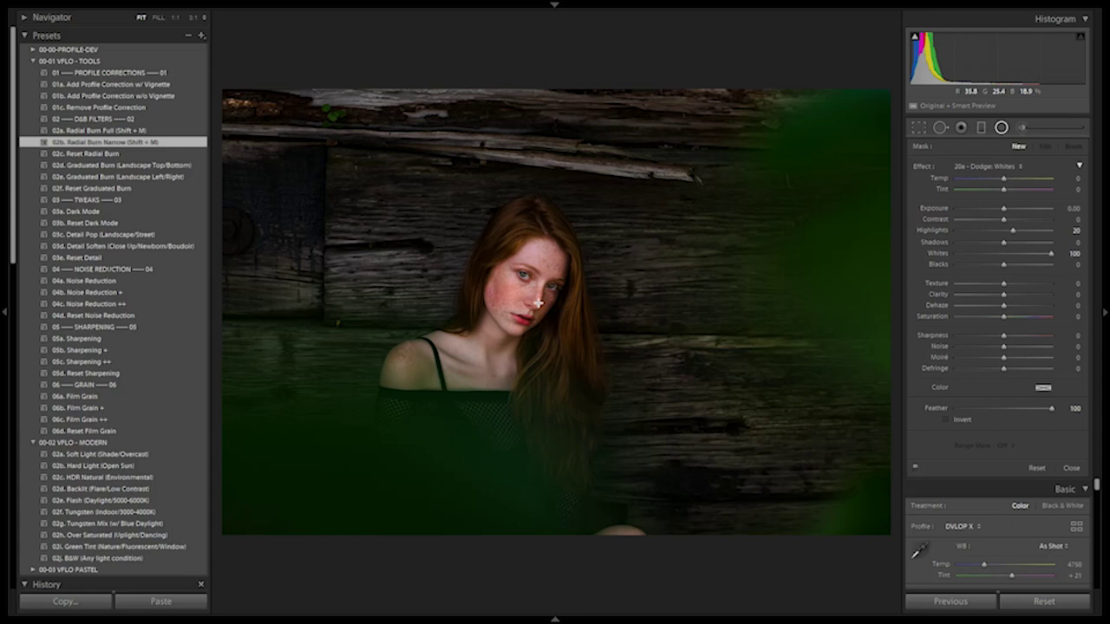
left_click(558, 311)
left_click_drag(558, 311, 526, 292)
left_click_drag(995, 209, 989, 208)
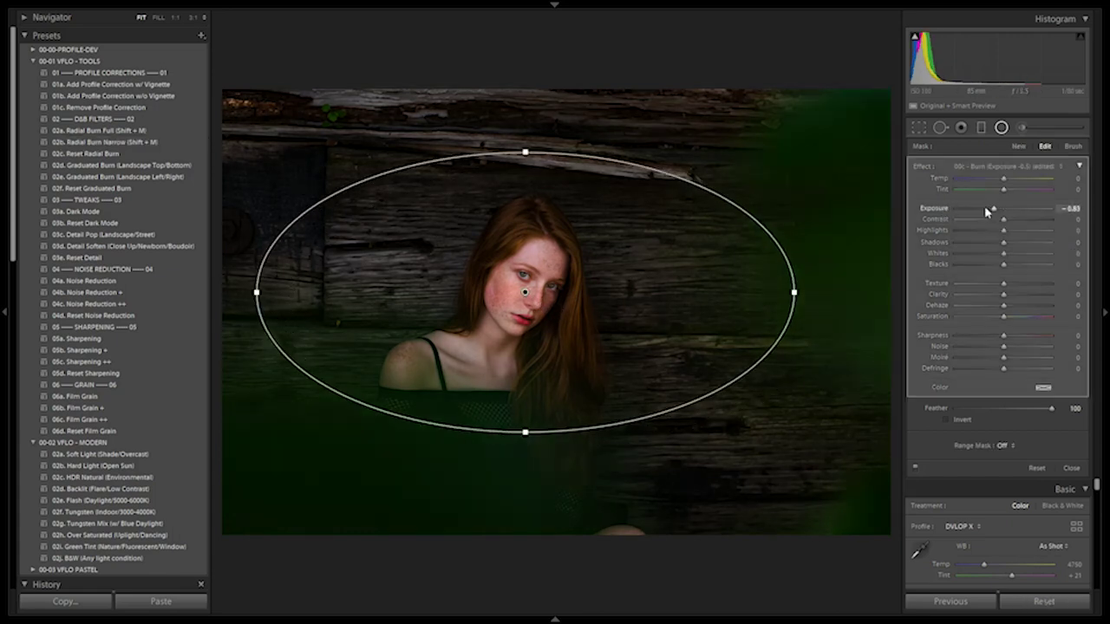
key("r")
key("d")
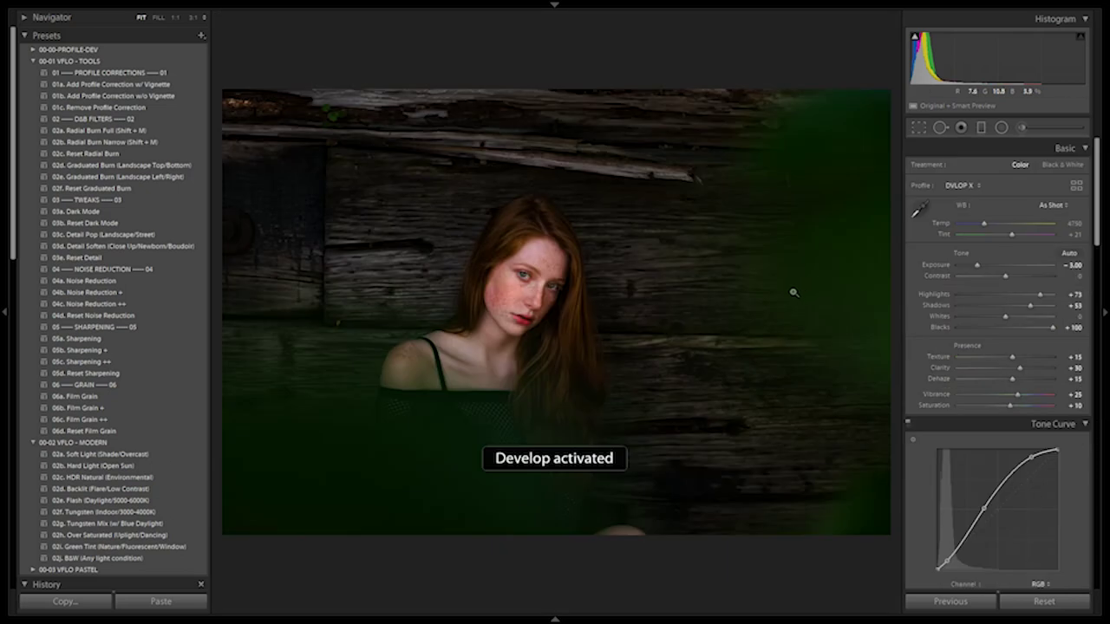
Step: Reshape the radial burn into a narrower, upright oval around the woman, taller than the photo
key("r")
left_click(1002, 127)
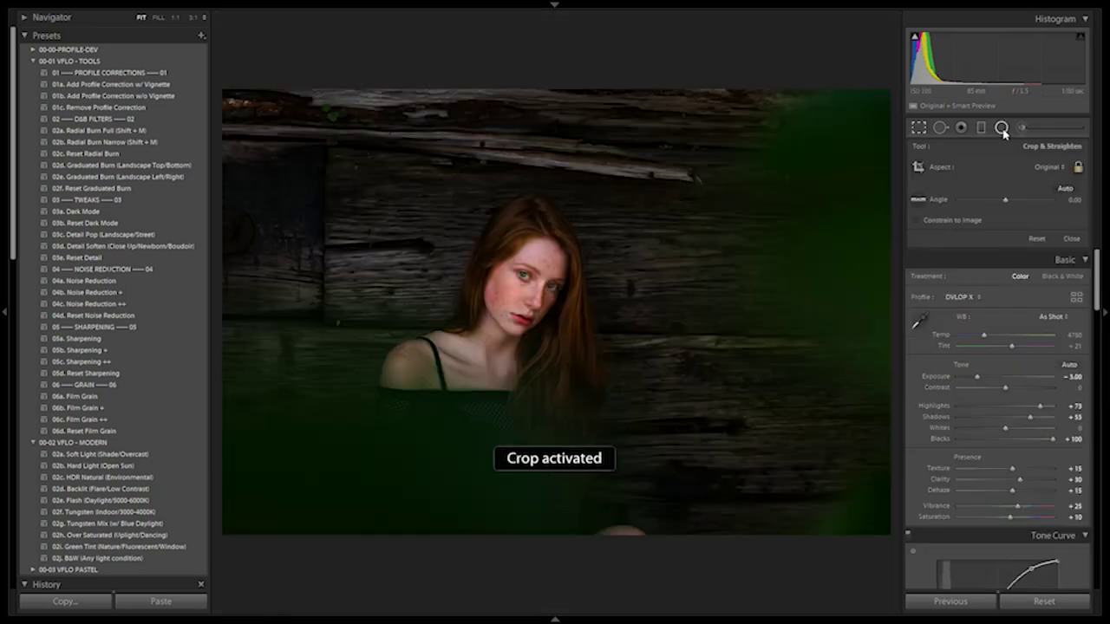
left_click(525, 293)
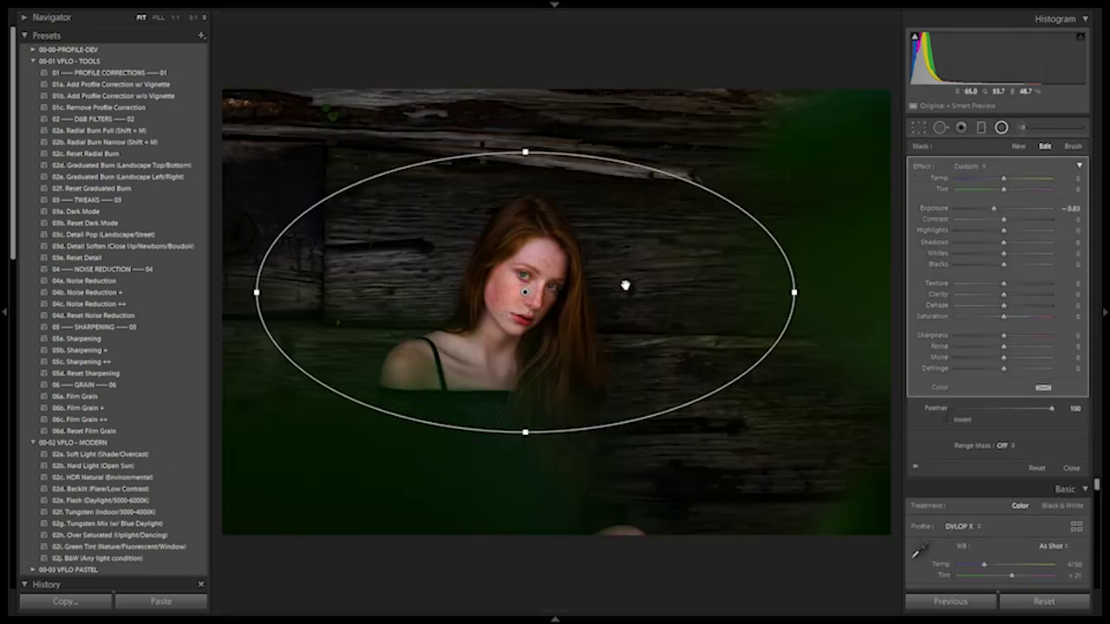
left_click_drag(784, 286, 711, 295)
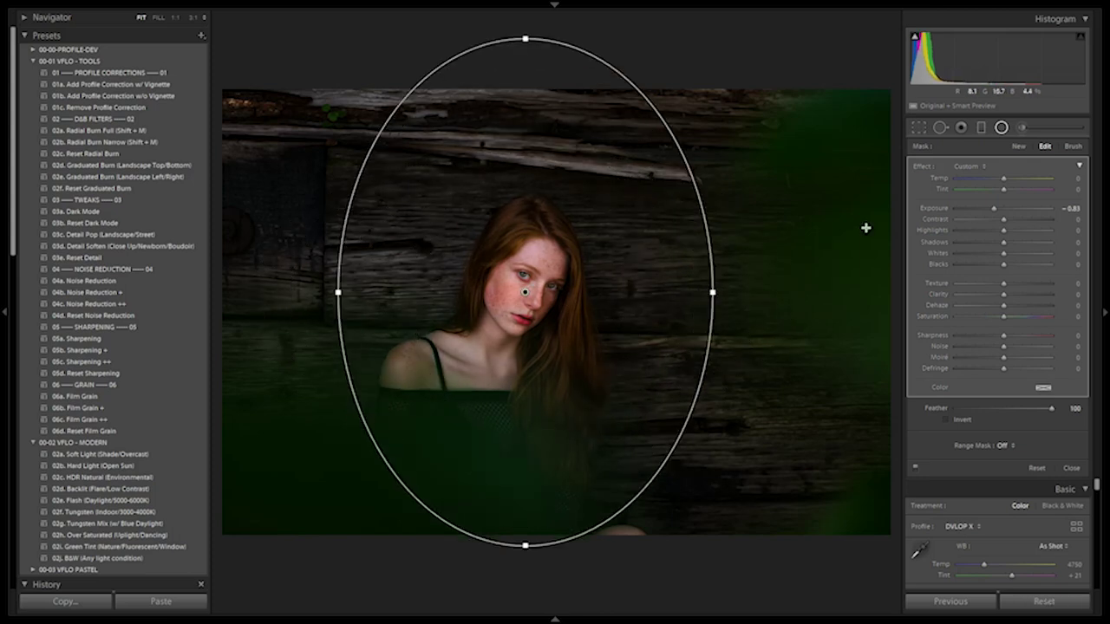
key("d")
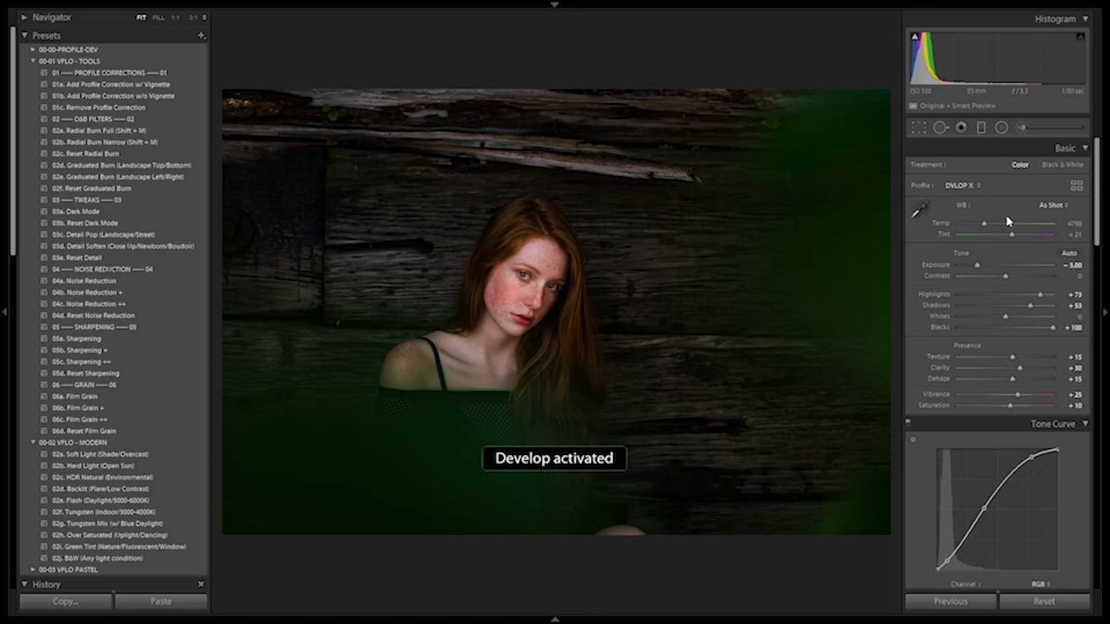
Step: Set the photo's overall Contrast to +5 and its Exposure to -2.80
key("Up")
key("Up")
key("Up")
key("Up")
key("Down")
key("Down")
key("Down")
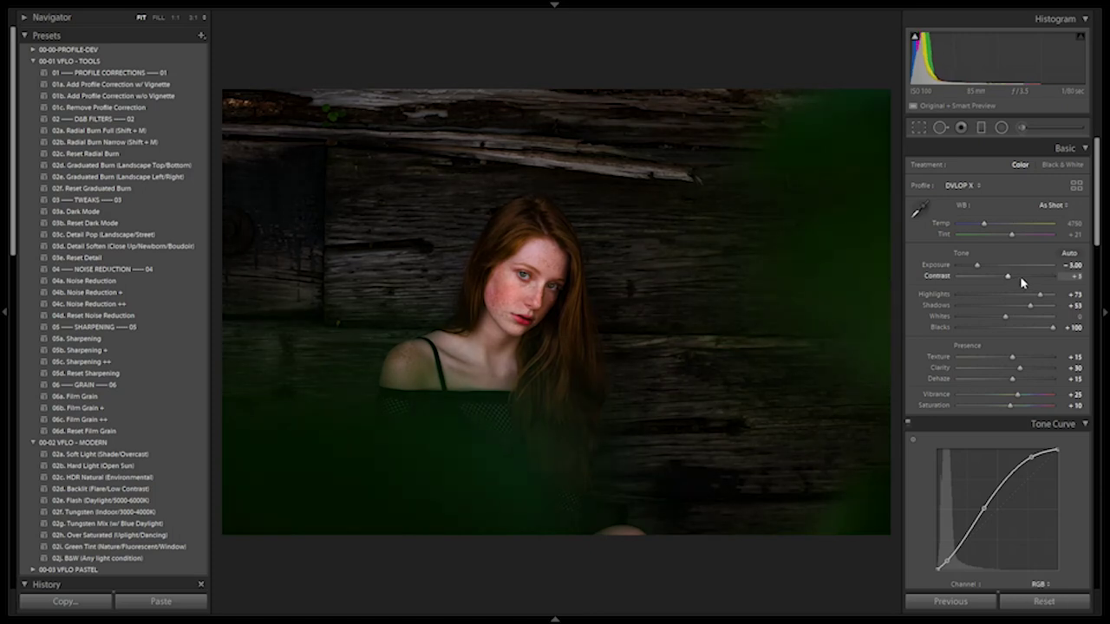
scroll(1033, 269, "up", 2)
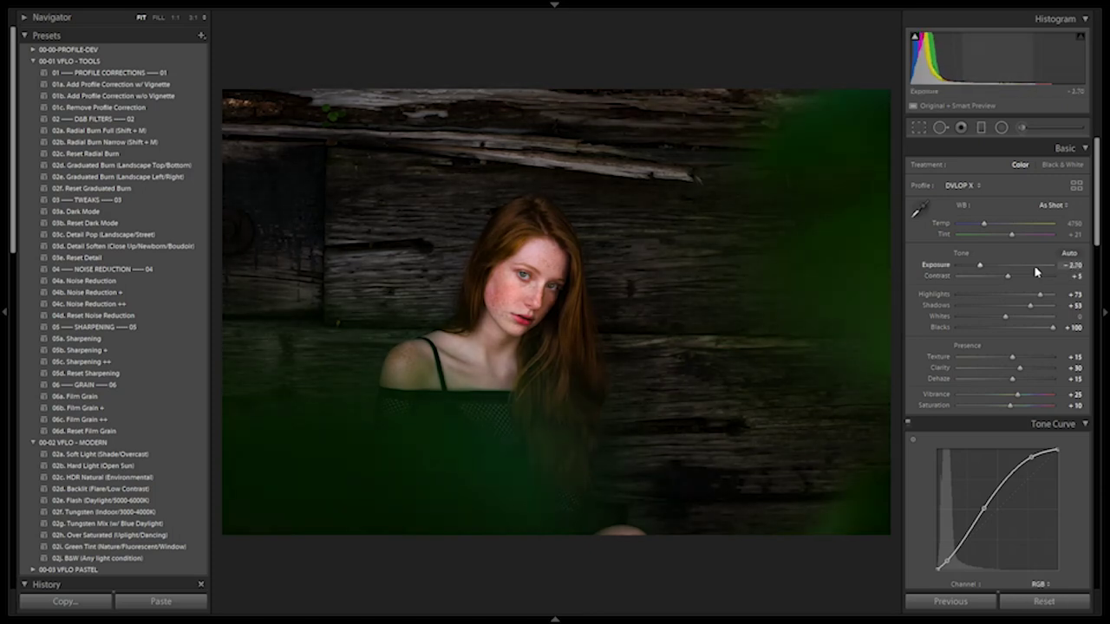
Step: Compare the dark edit side by side with the bright version of the portrait, with panels hidden and lights out
key("g")
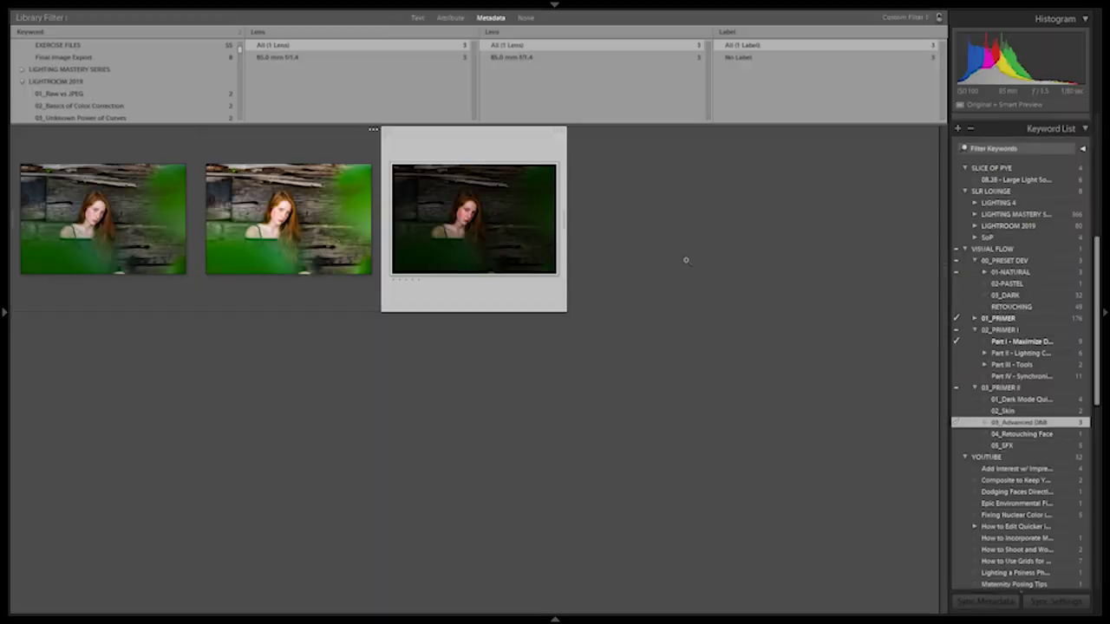
left_click(295, 224, "shift")
key("n")
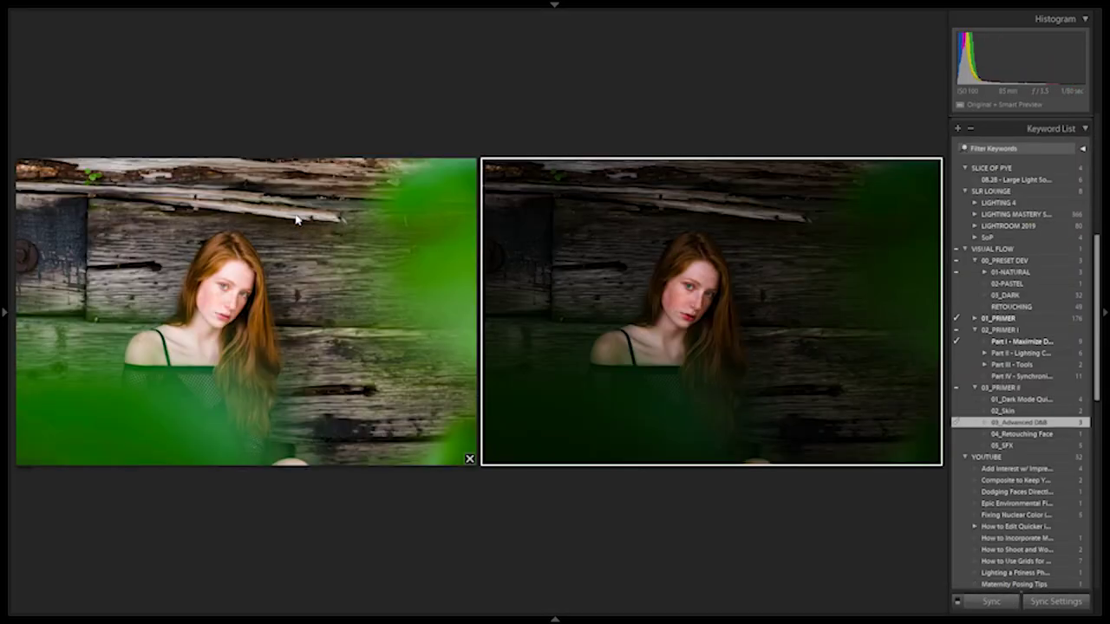
key("l")
key("F7")
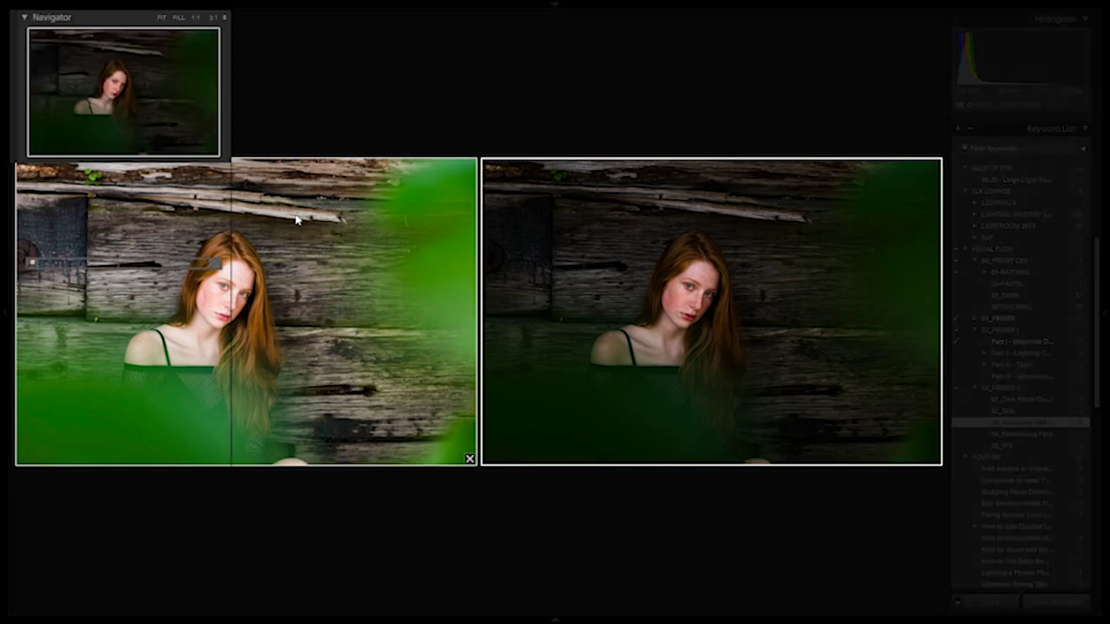
key("Tab")
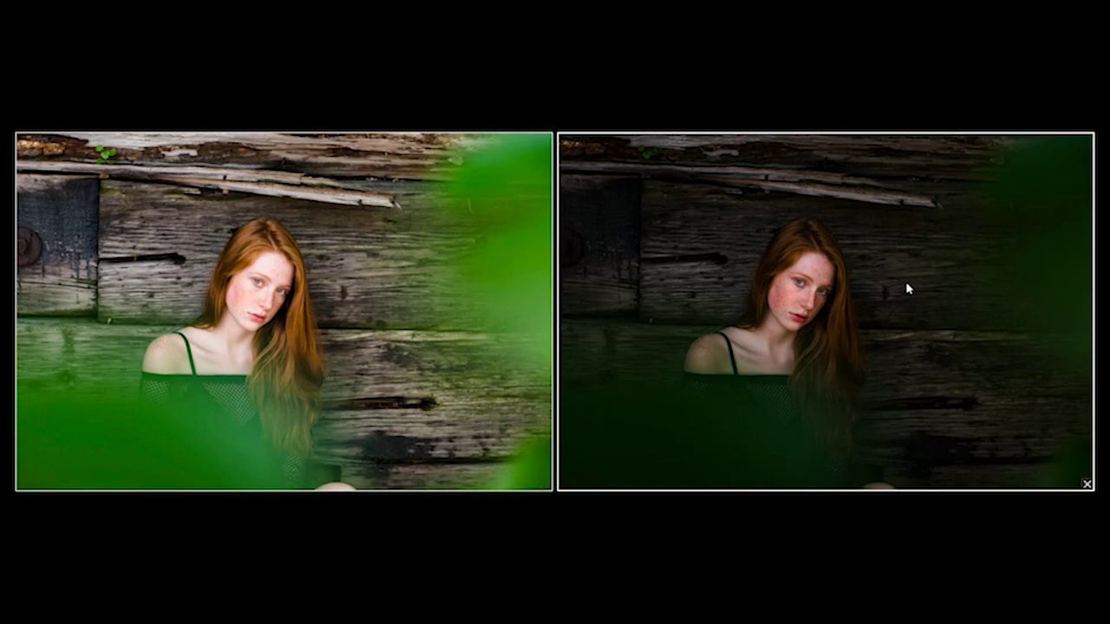
key("g")
double_click(485, 233)
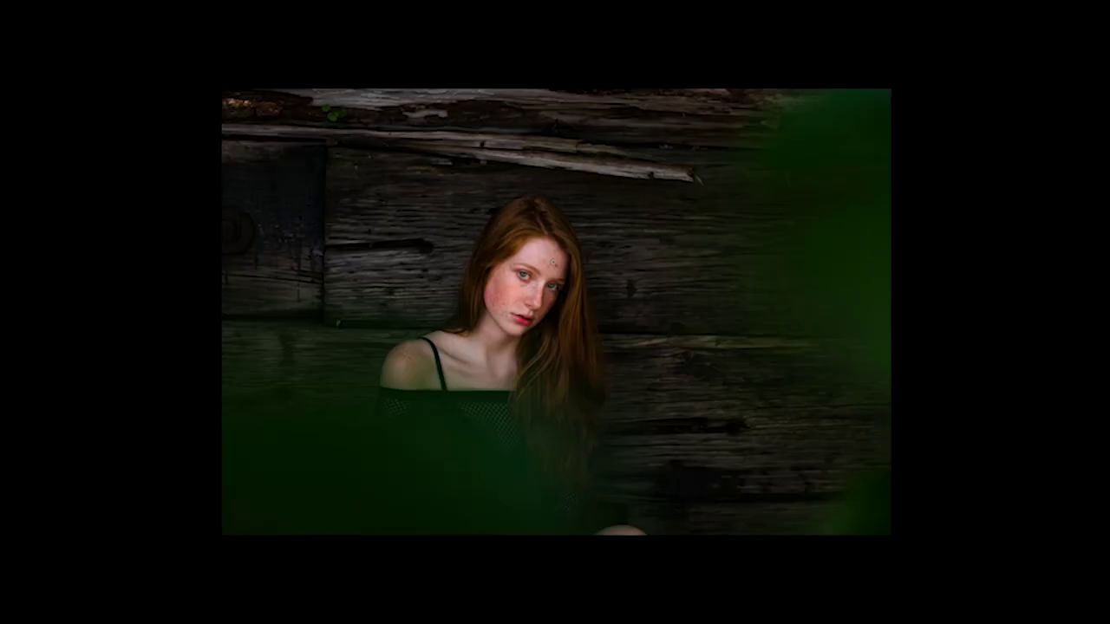
key("l")
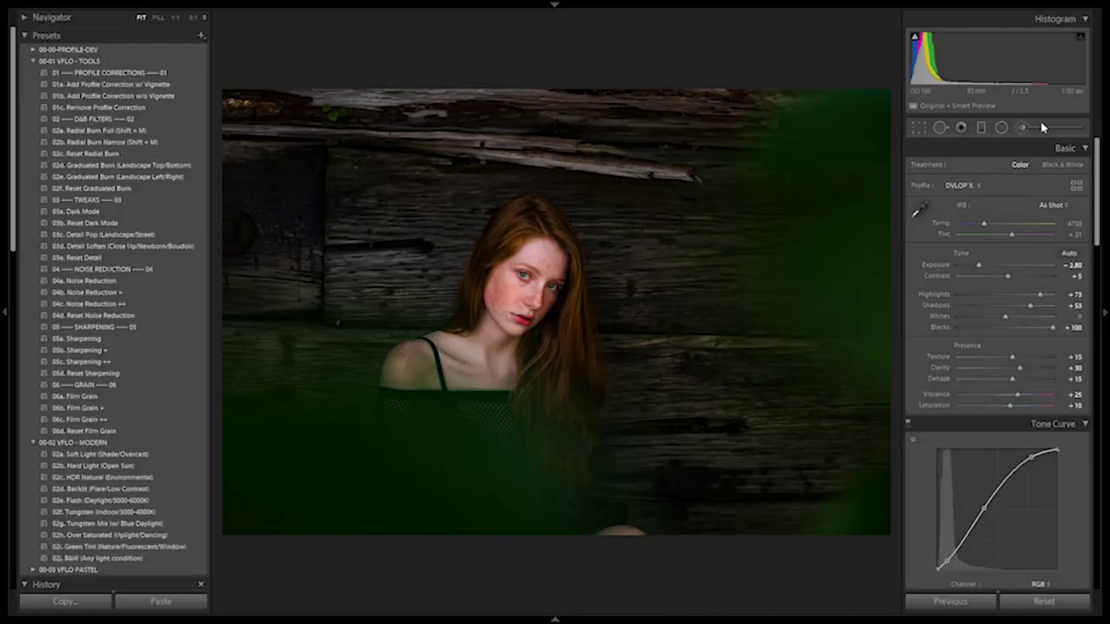
Step: Paint the Dodge: Whites brush effect over the woman's hair from crown to lower strands, with Flow at 100
left_click(1040, 127)
scroll(518, 208, "up", 4)
mouse_move(524, 210)
left_mouse_down()
mouse_move(519, 219)
mouse_move(562, 226)
left_mouse_up()
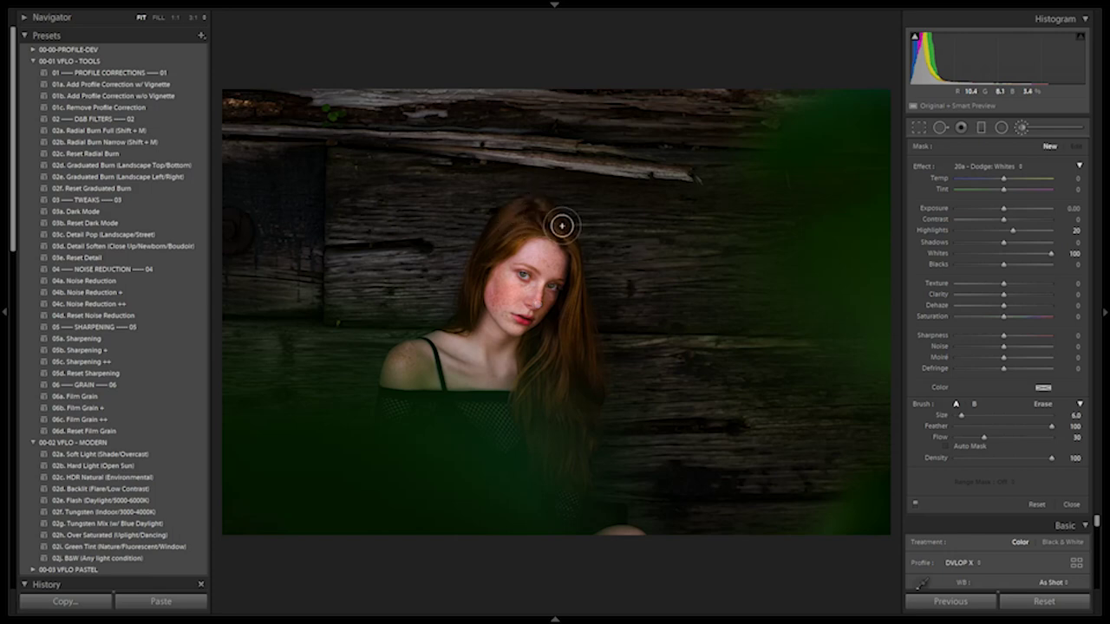
left_click_drag(985, 438, 1088, 442)
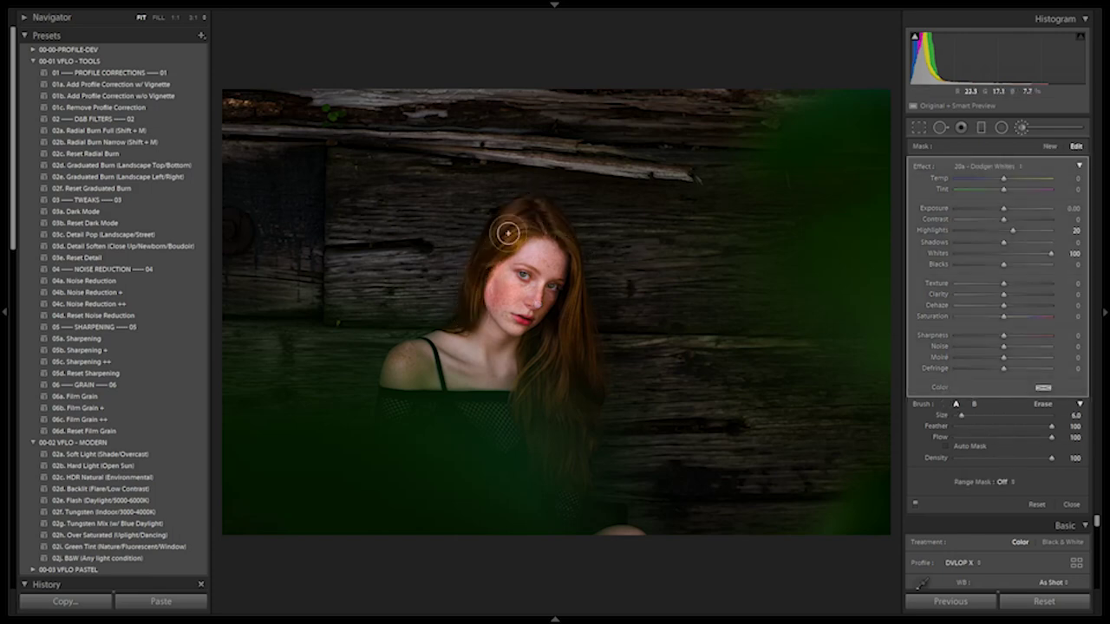
scroll(554, 358, "up", 3)
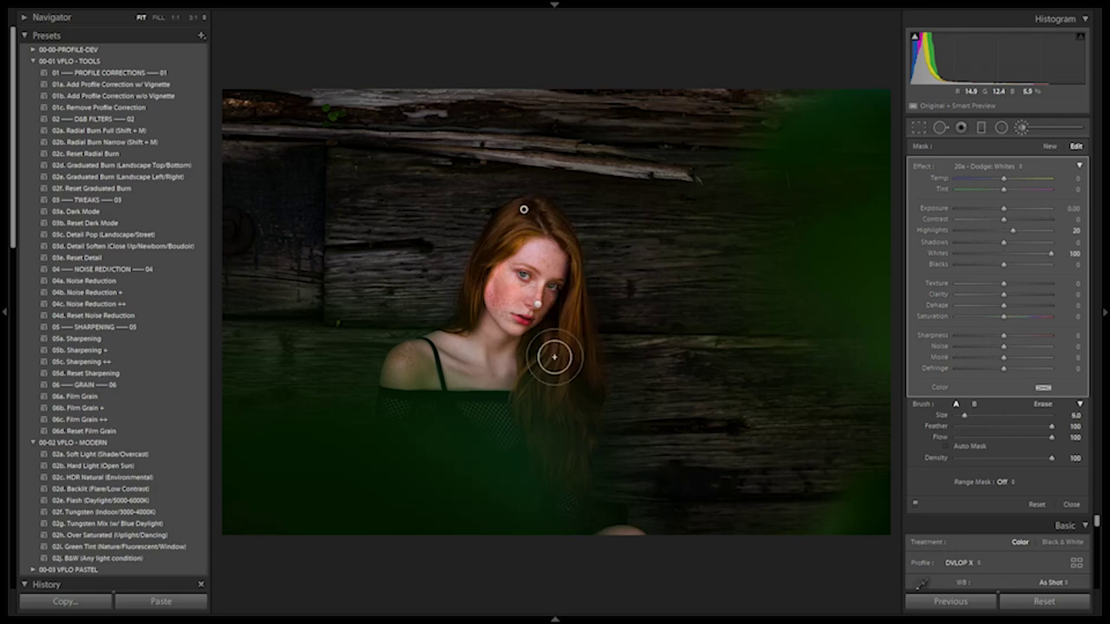
mouse_move(554, 357)
left_mouse_down()
mouse_move(542, 409)
mouse_move(565, 344)
mouse_move(569, 467)
left_mouse_up()
Step: Erase the hair dodge where it spills onto the face, skin and background, using an eraser of size 10
key("alt")
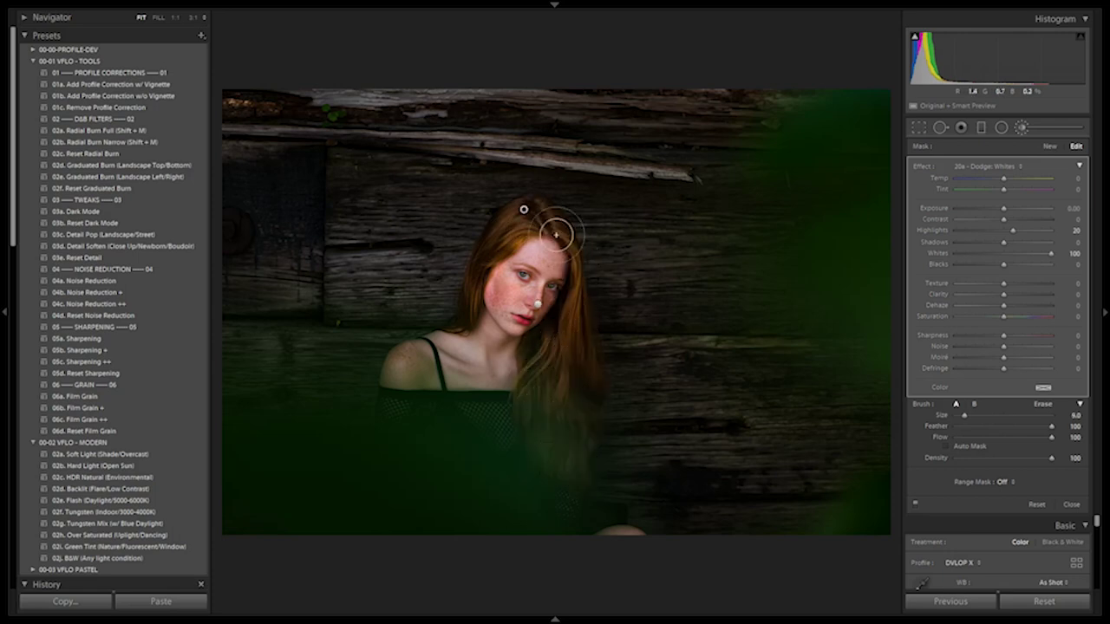
mouse_move(538, 260)
left_mouse_down()
mouse_move(498, 297)
mouse_move(545, 284)
left_mouse_up()
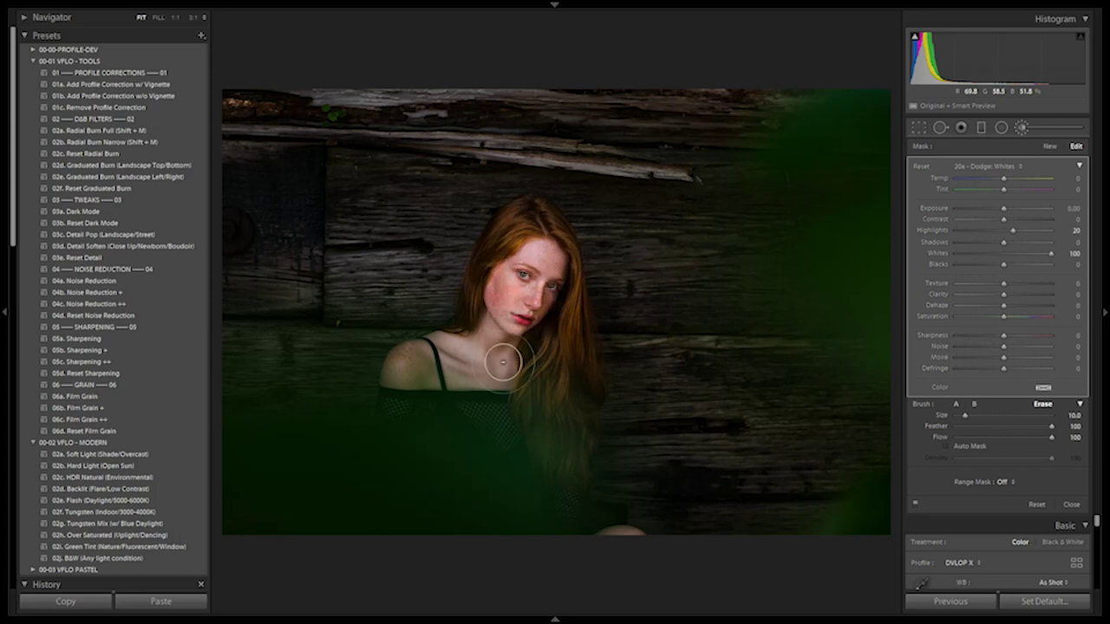
mouse_move(435, 240)
left_mouse_down()
mouse_move(551, 167)
mouse_move(606, 256)
mouse_move(624, 496)
left_mouse_up()
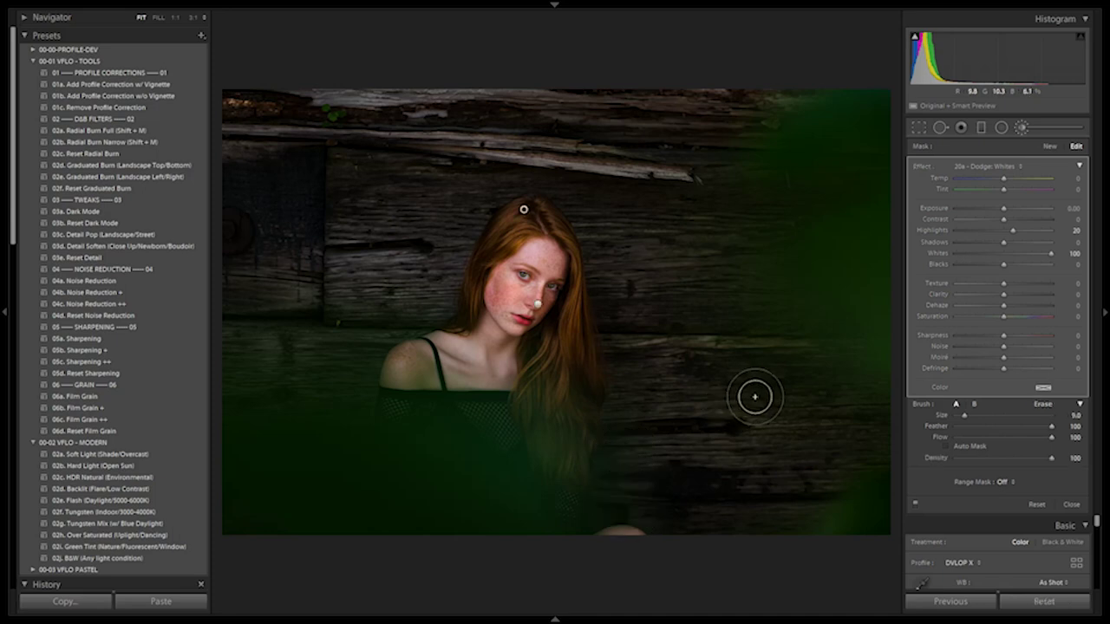
Step: Try reducing the hair dodge's overall amount to Highlights 16 and Whites 78, and undo it
mouse_move(524, 211)
key("alt")
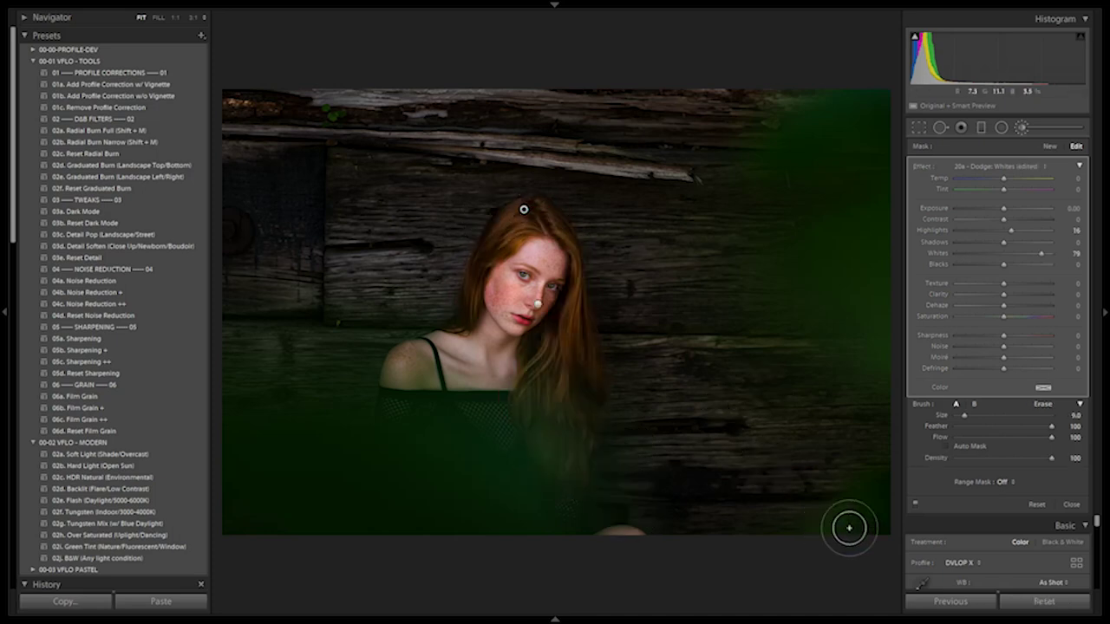
key("ctrl+z")
Step: Apply a Luminance range mask to the hair dodge, adjust its smoothness and close the brush
left_click(1011, 482)
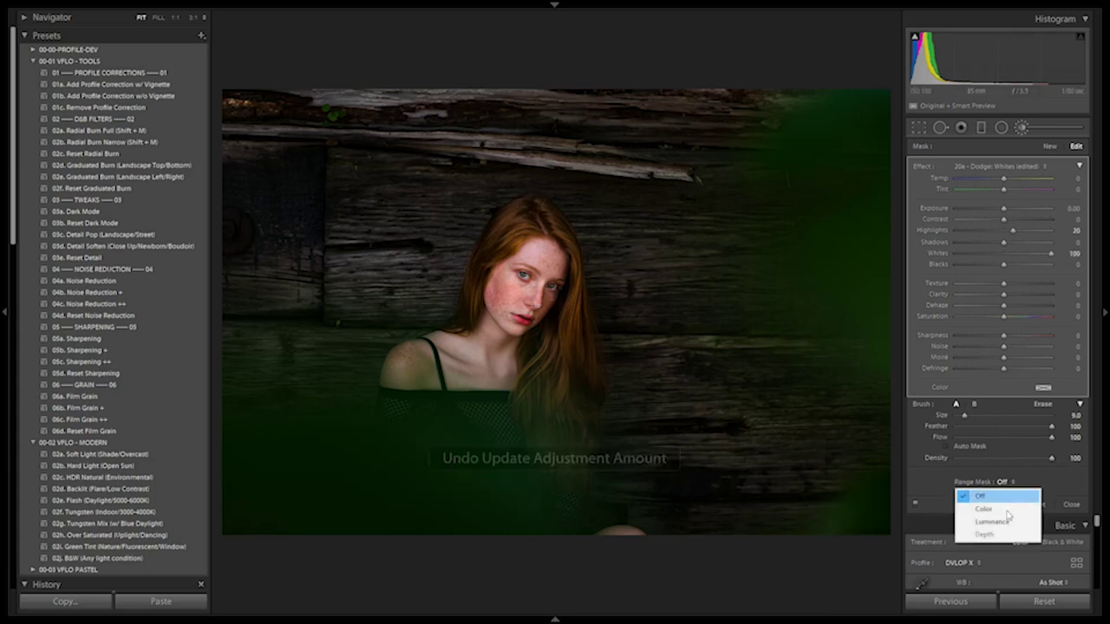
left_click(997, 524)
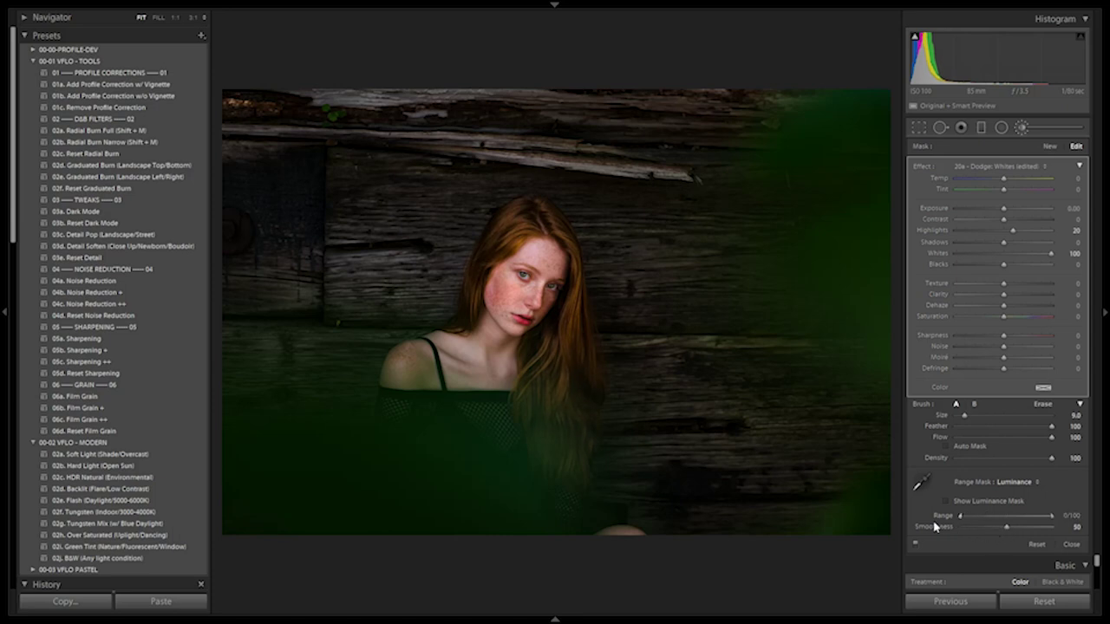
mouse_move(997, 526)
left_mouse_down()
mouse_move(974, 528)
mouse_move(985, 532)
left_mouse_up()
key("d")
Step: Compare the before and after versions of the portrait repeatedly in an enlarged view without side panels
key("backslash")
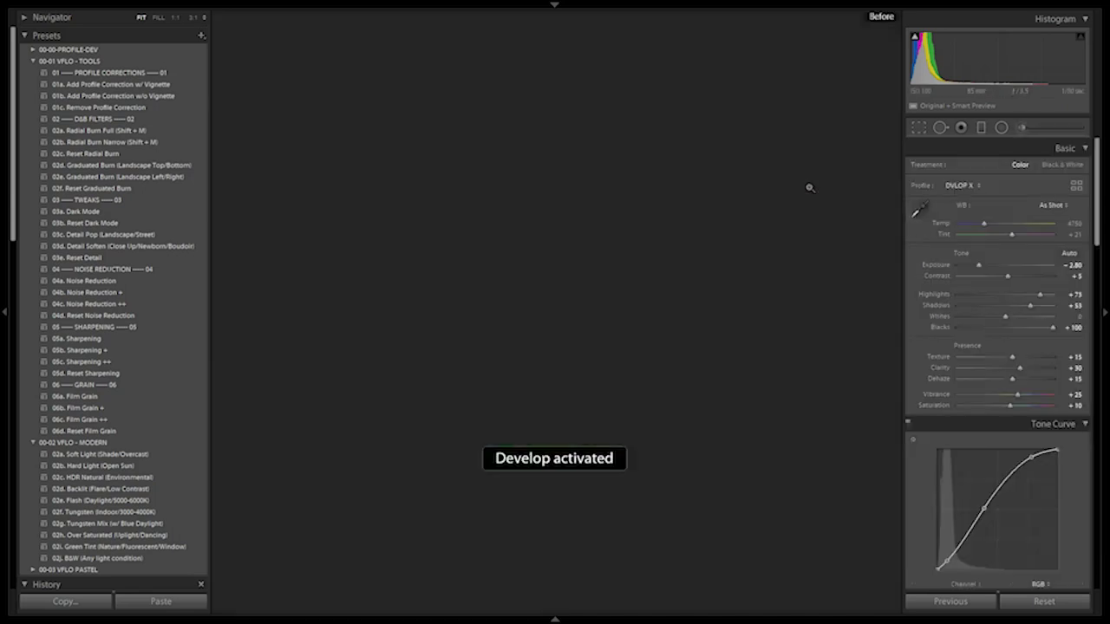
key("shift+Tab")
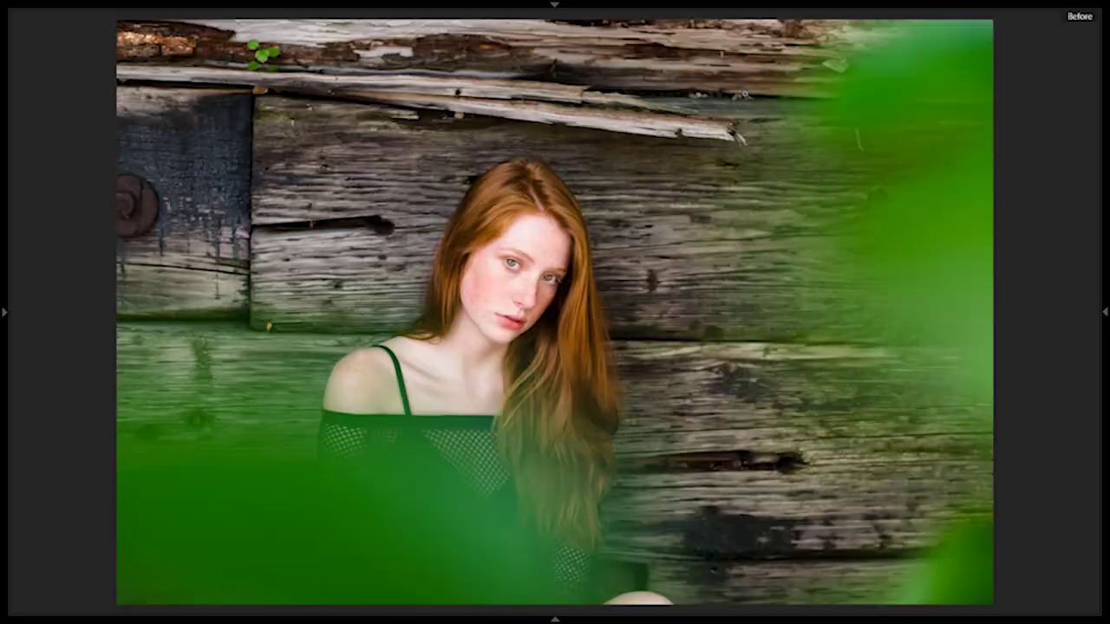
key("backslash")
key("backslash")
key("backslash")
key("backslash")
key("backslash")
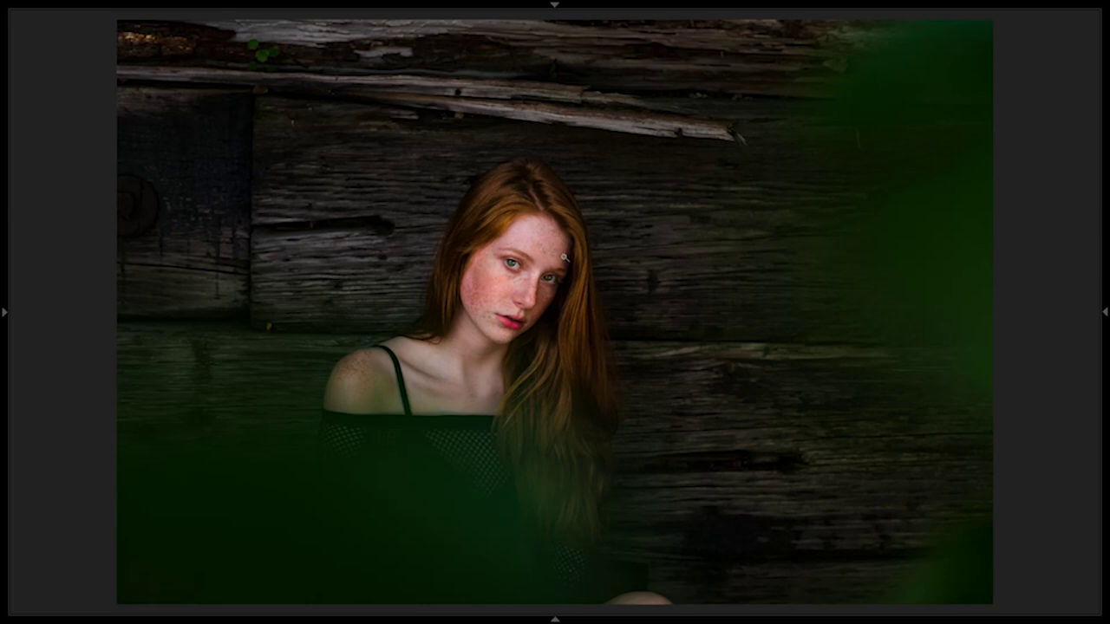
key("backslash")
key("backslash")
key("Tab")
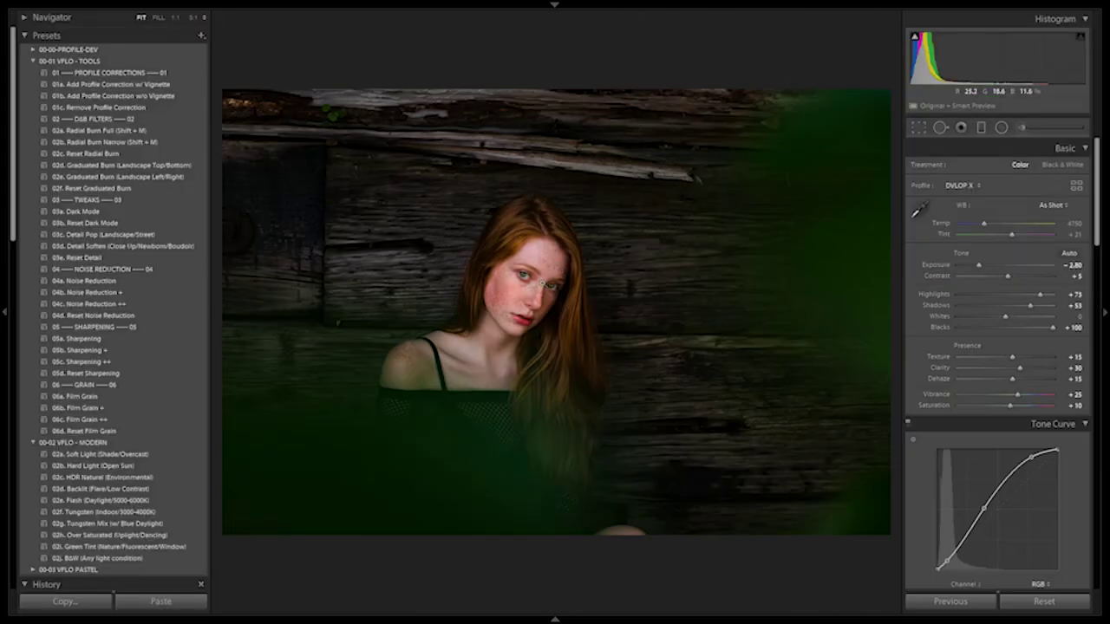
Step: Paint the Eyes: Whiten brush effect over both of the woman's eyes at size 10
left_click(553, 284)
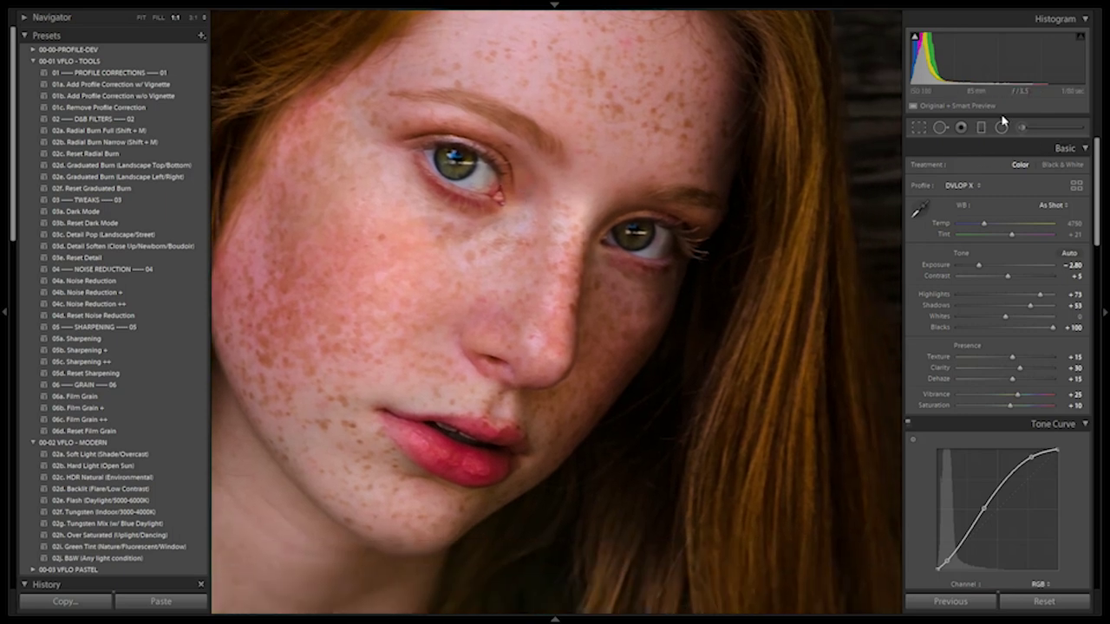
left_click(1020, 127)
left_click(1006, 166)
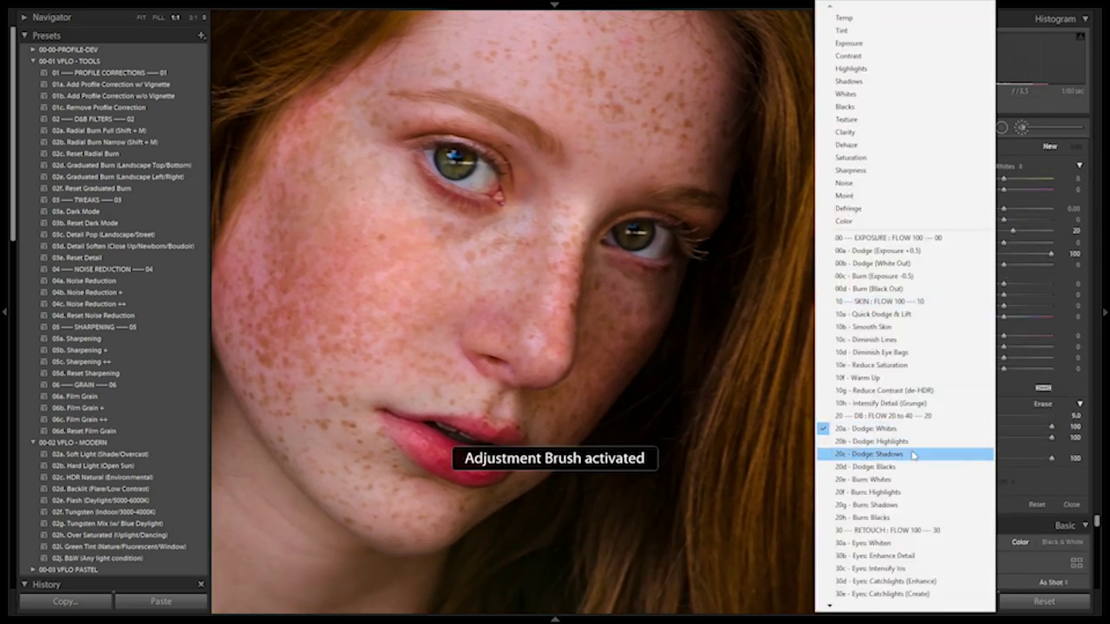
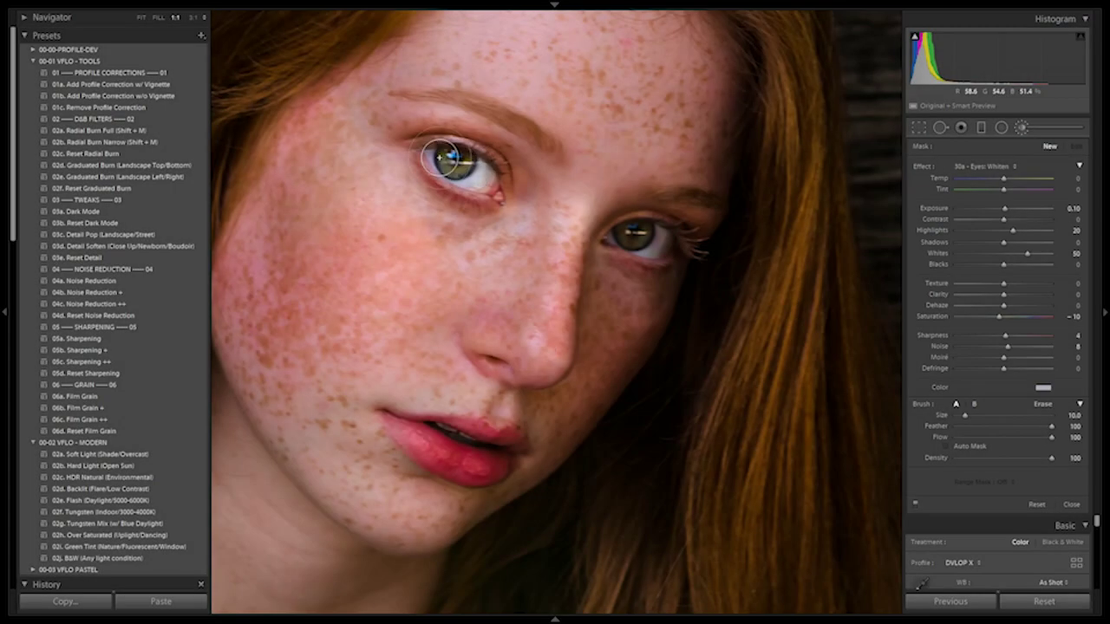
mouse_move(676, 242)
left_mouse_down()
mouse_move(619, 237)
mouse_move(663, 248)
mouse_move(663, 235)
left_mouse_up()
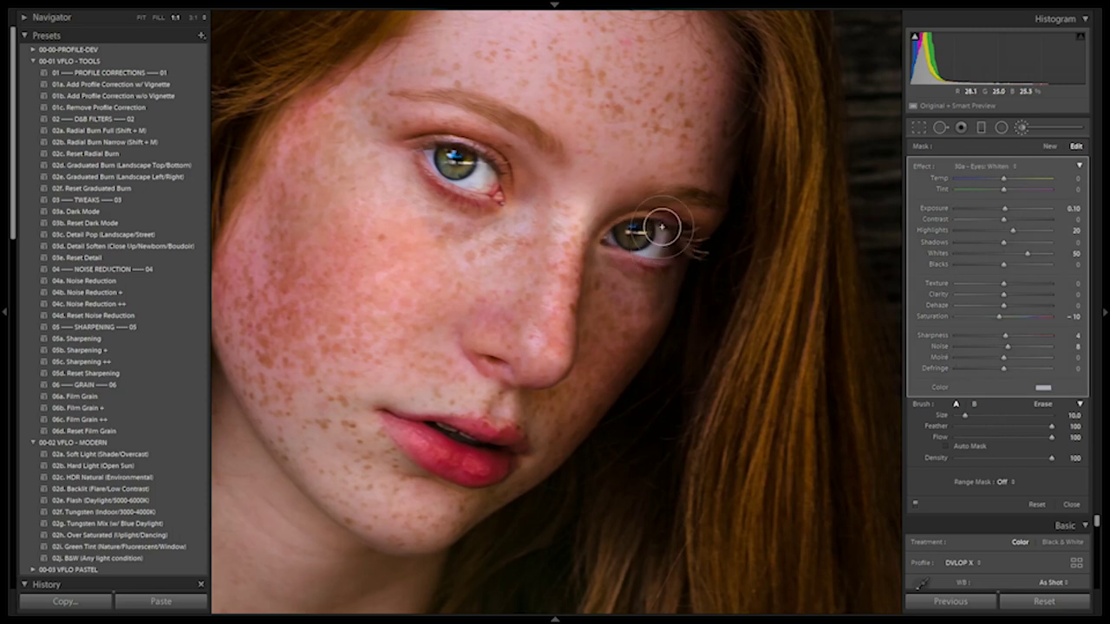
Step: Erase the excess eye whitening from the skin around both eyes with a smaller eraser
key("alt")
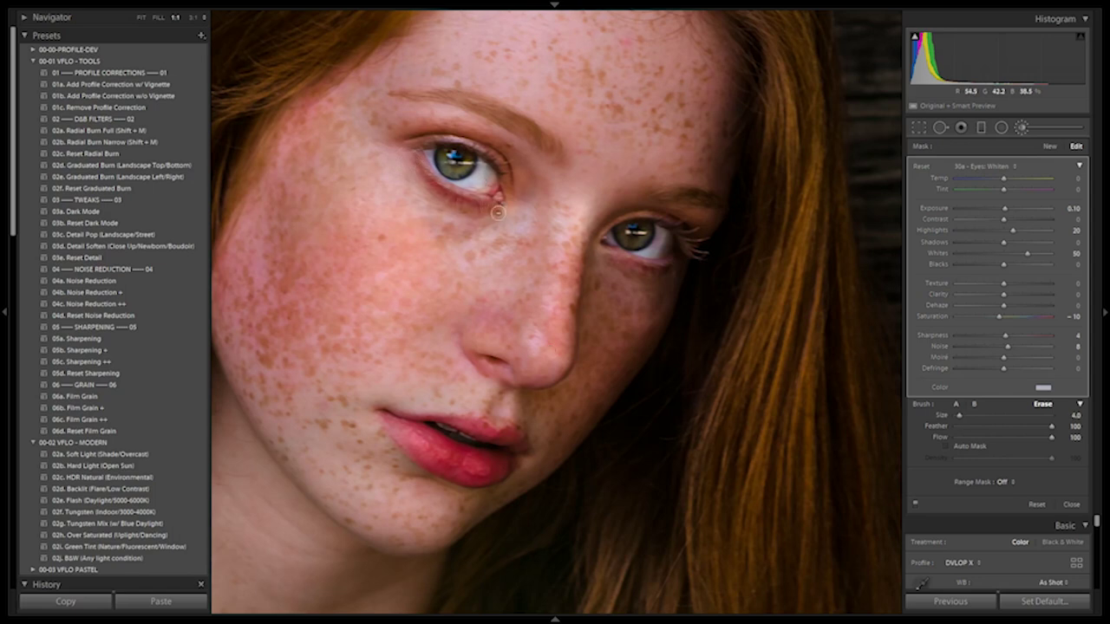
key("bracketright")
key("bracketleft")
mouse_move(631, 267)
left_mouse_down()
mouse_move(684, 263)
mouse_move(622, 268)
mouse_move(690, 275)
mouse_move(613, 267)
left_mouse_up()
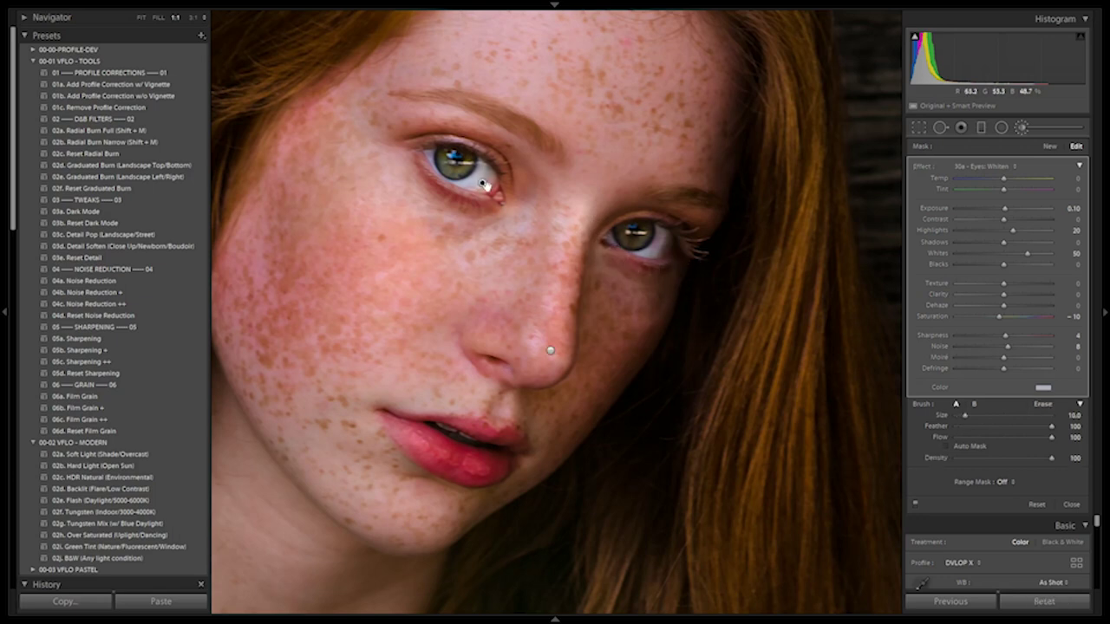
left_click(478, 246)
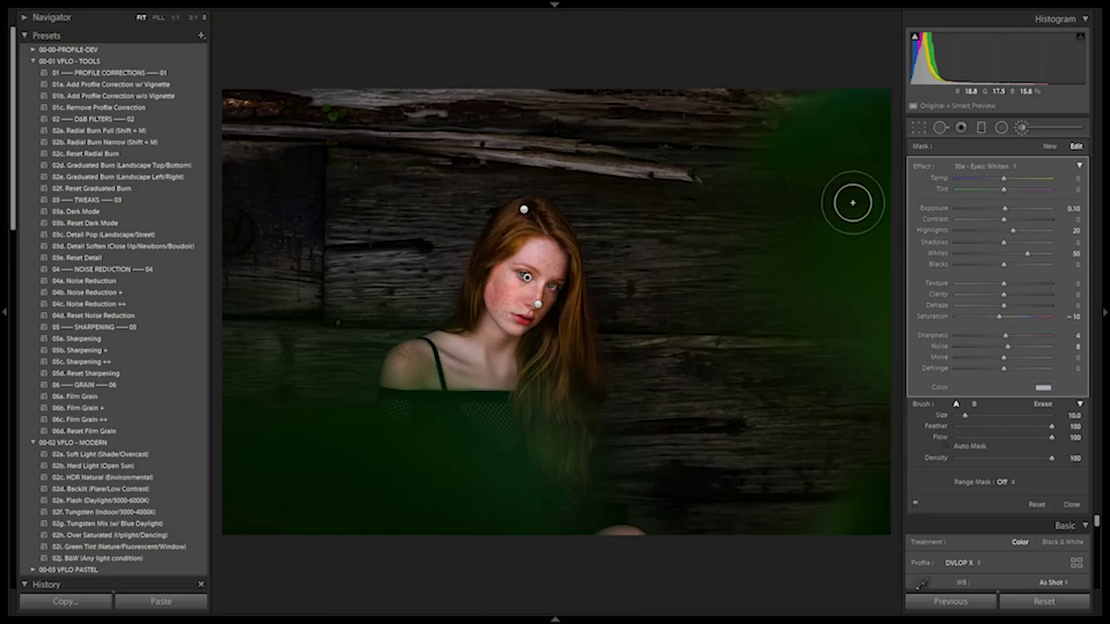
Step: Paint the Eyes: Enhance Detail brush effect over both eyes at size 10 and erase the excess around the eyebrow at size 4
left_click(1021, 128)
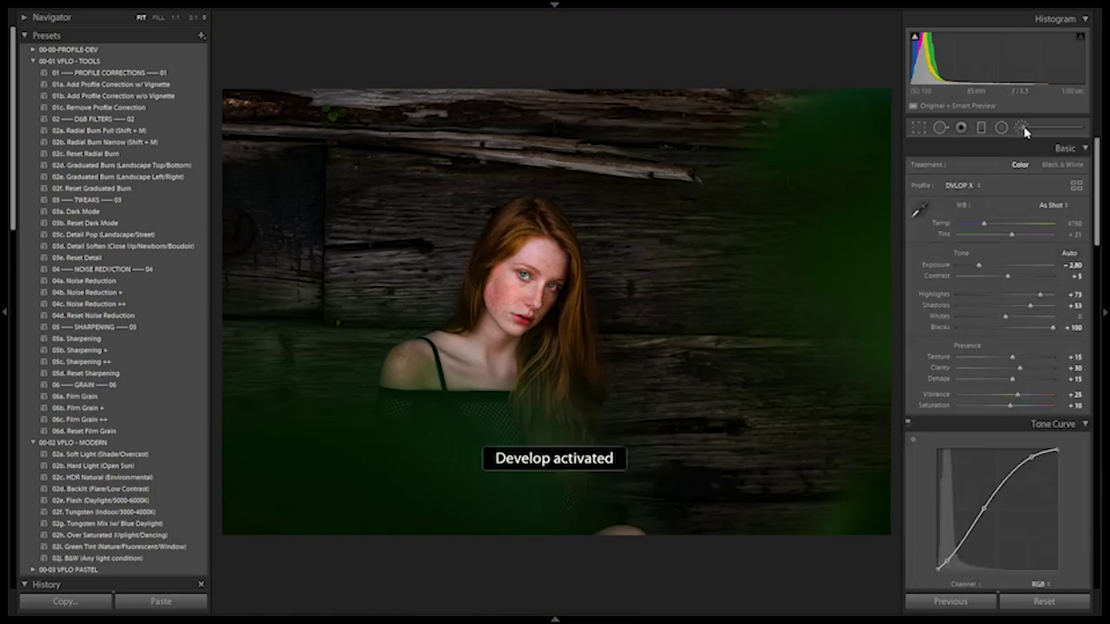
left_click(1023, 129)
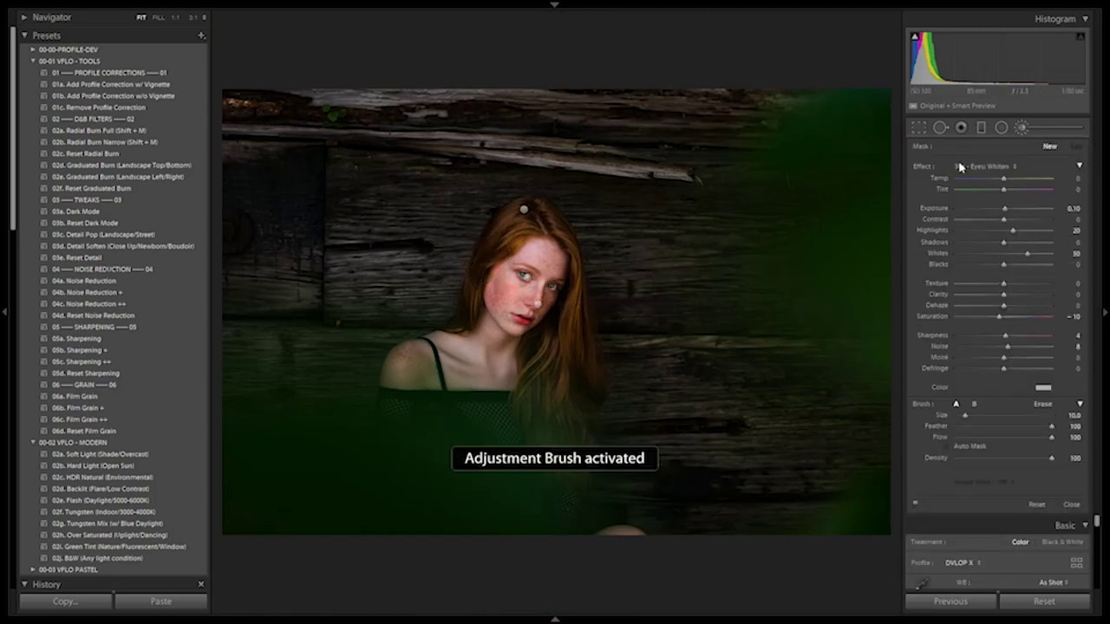
left_click(514, 293)
left_click_drag(711, 168, 585, 271)
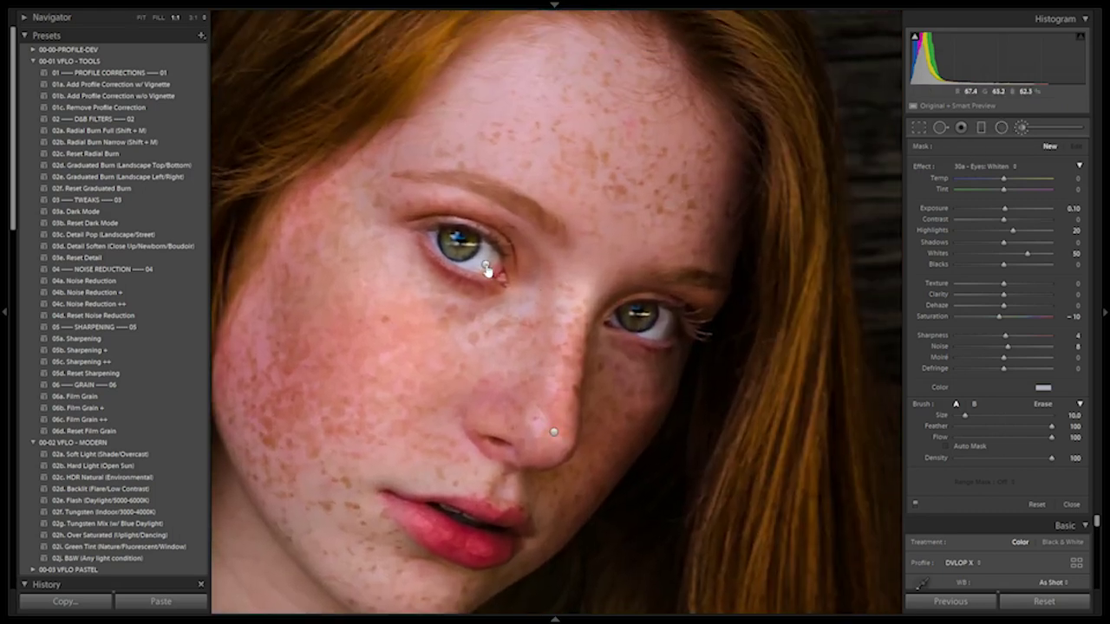
left_click(488, 268)
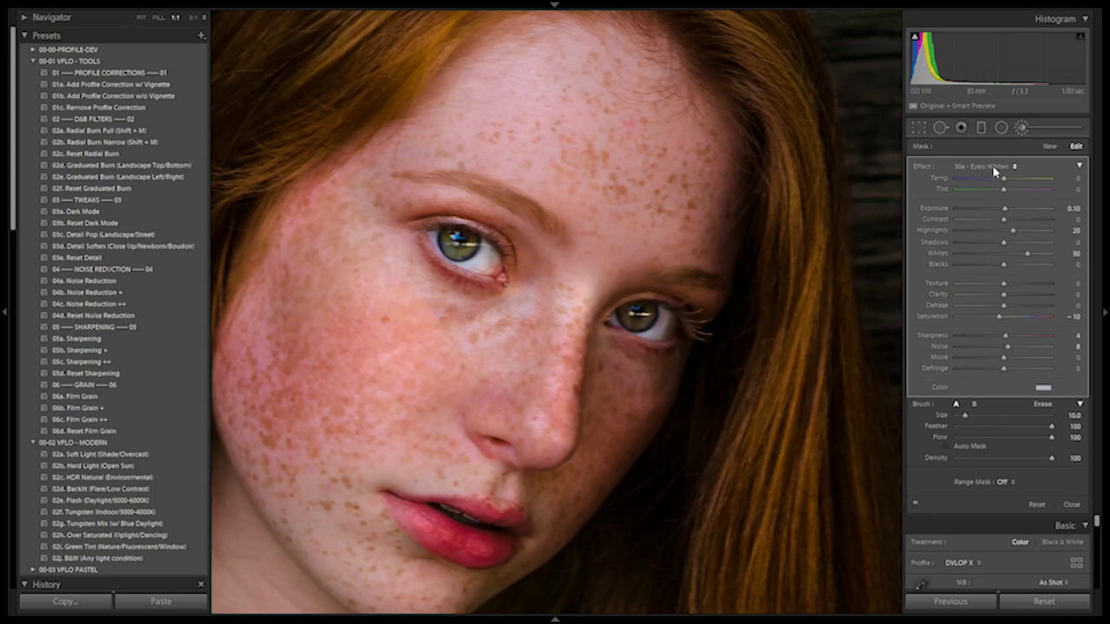
left_click(1020, 172)
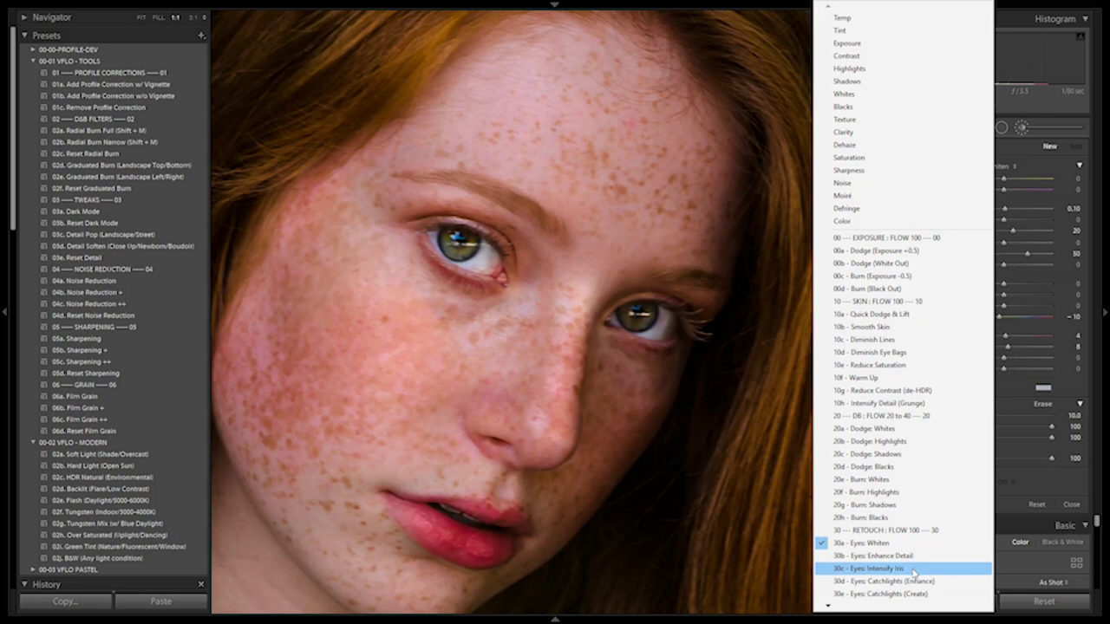
left_click(912, 556)
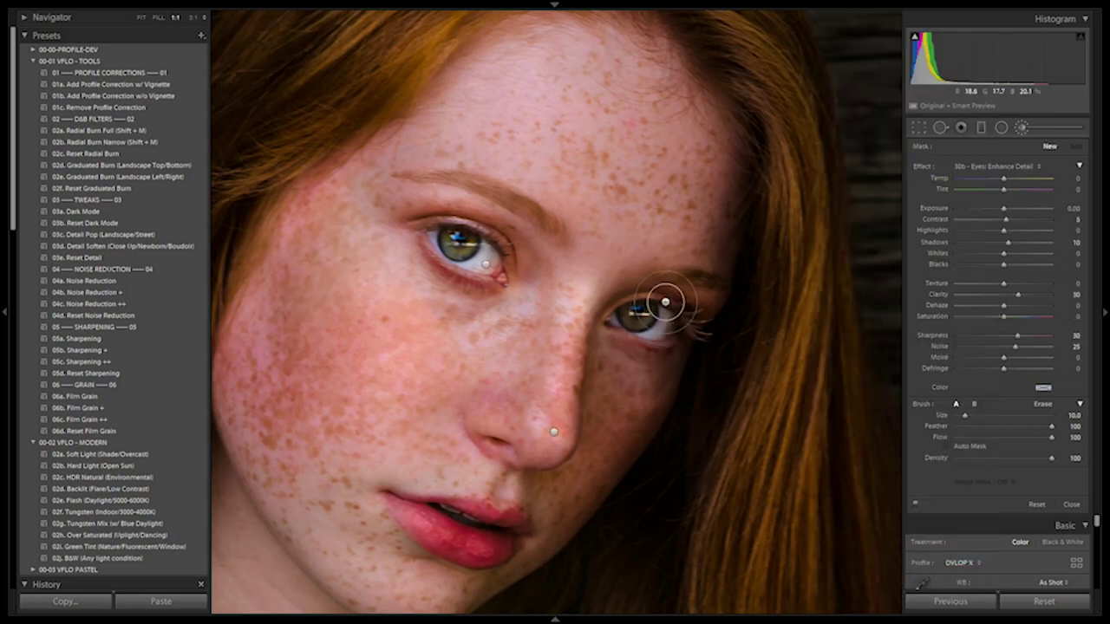
mouse_move(671, 338)
left_mouse_down()
mouse_move(515, 256)
mouse_move(431, 189)
mouse_move(428, 212)
mouse_move(499, 274)
mouse_move(412, 197)
mouse_move(534, 227)
left_mouse_up()
key("alt")
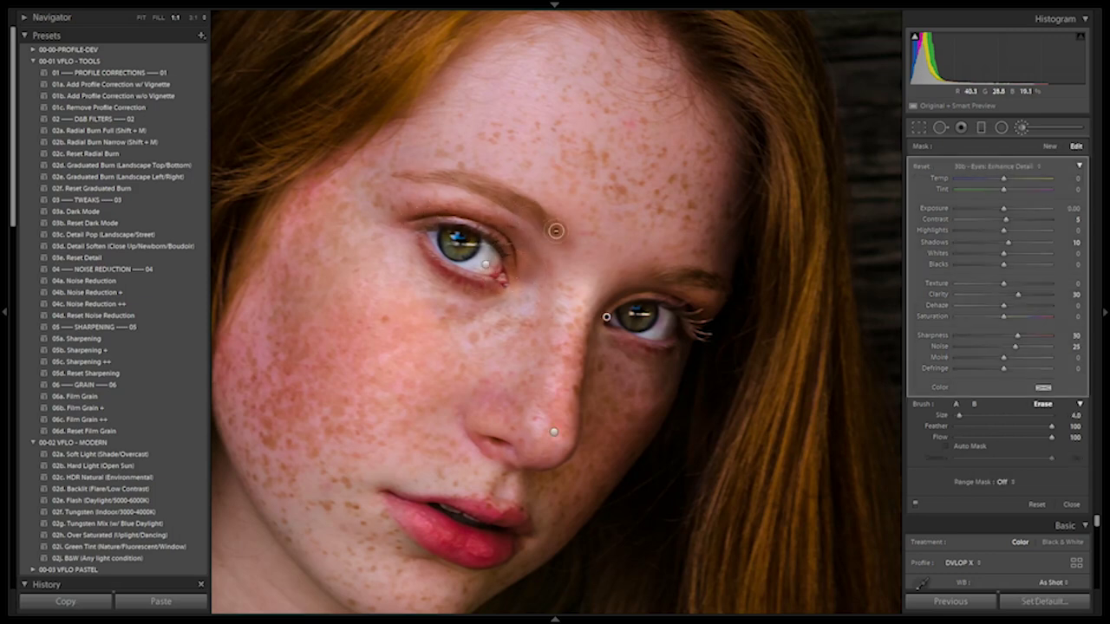
left_click_drag(405, 175, 384, 182)
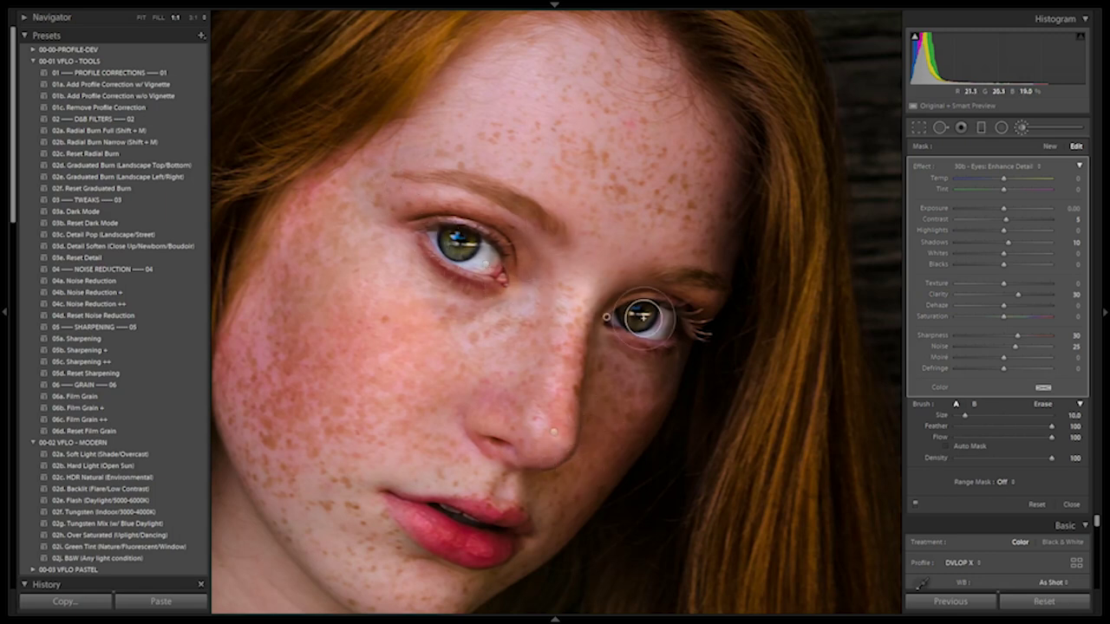
Step: Paint a new Eyes: Intensify Iris brush adjustment over the irises of both eyes at size 3
left_click(1046, 149)
left_click(1028, 167)
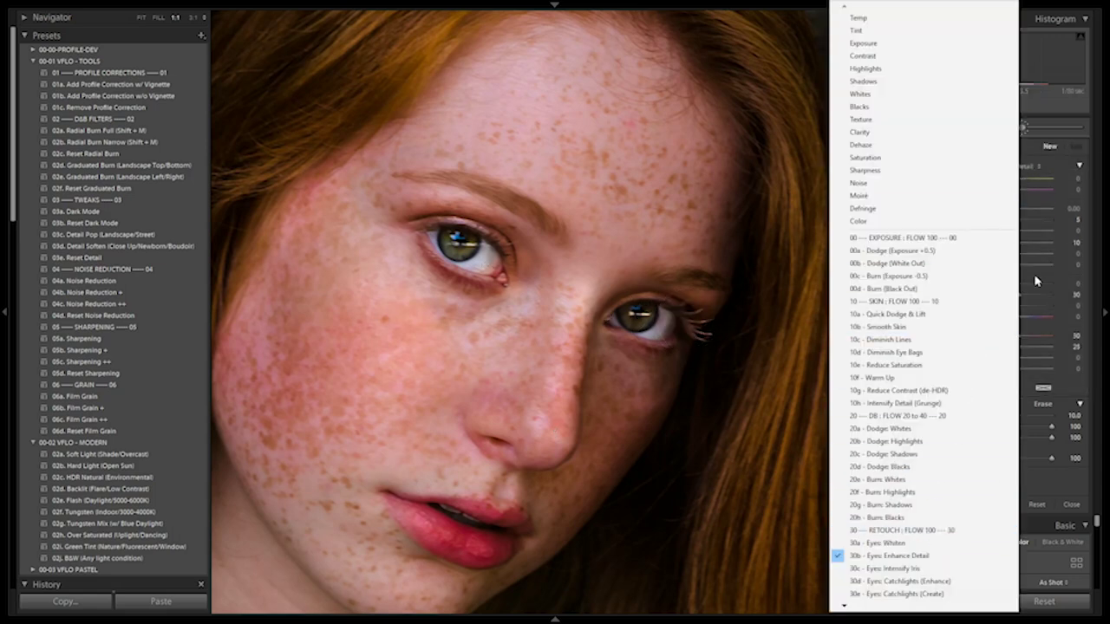
left_click(937, 569)
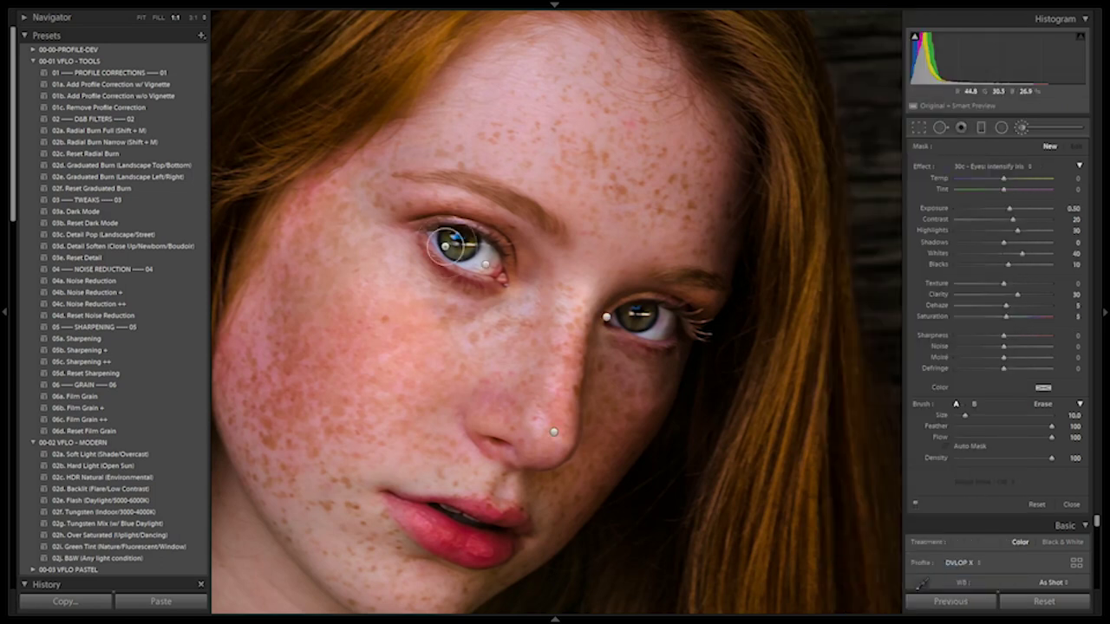
left_click(453, 247)
left_click(521, 299)
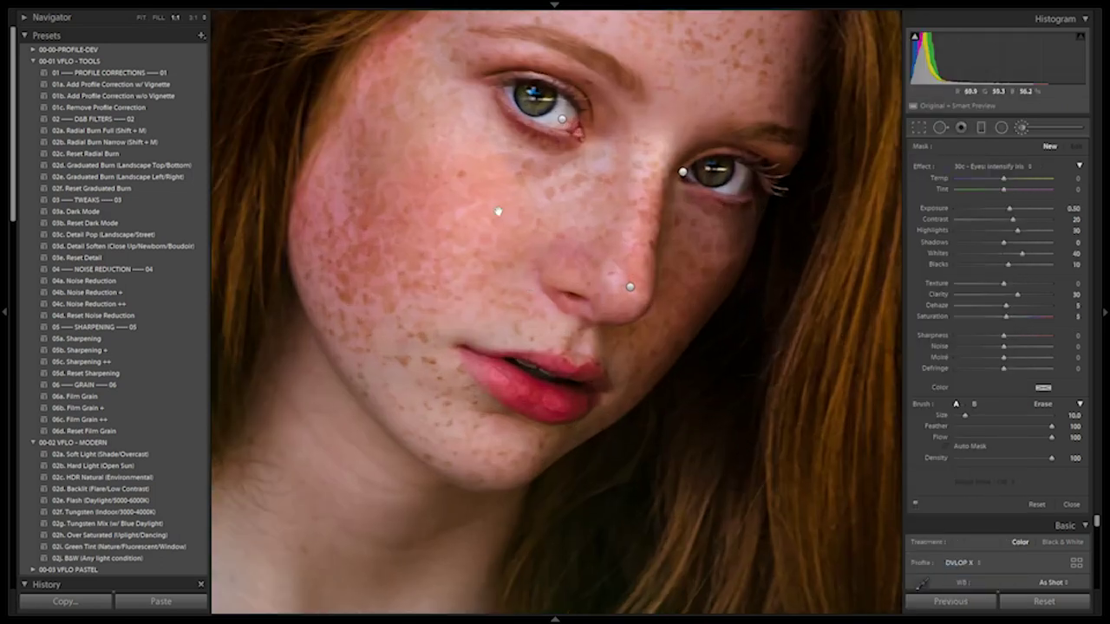
left_click_drag(516, 122, 459, 343)
scroll(469, 313, "down", 8)
left_click(469, 315)
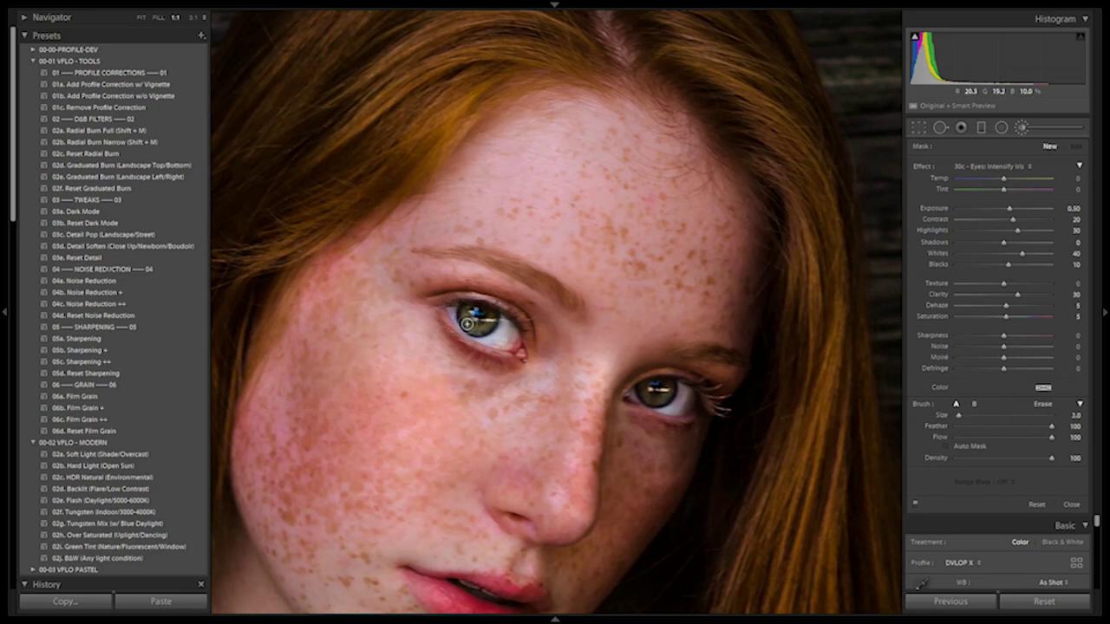
left_click_drag(484, 330, 492, 316)
mouse_move(635, 372)
left_mouse_down()
mouse_move(652, 396)
mouse_move(666, 390)
left_mouse_up()
Step: Erase the excess iris intensification from the eyelids and skin around both eyes with a small eraser
key("alt")
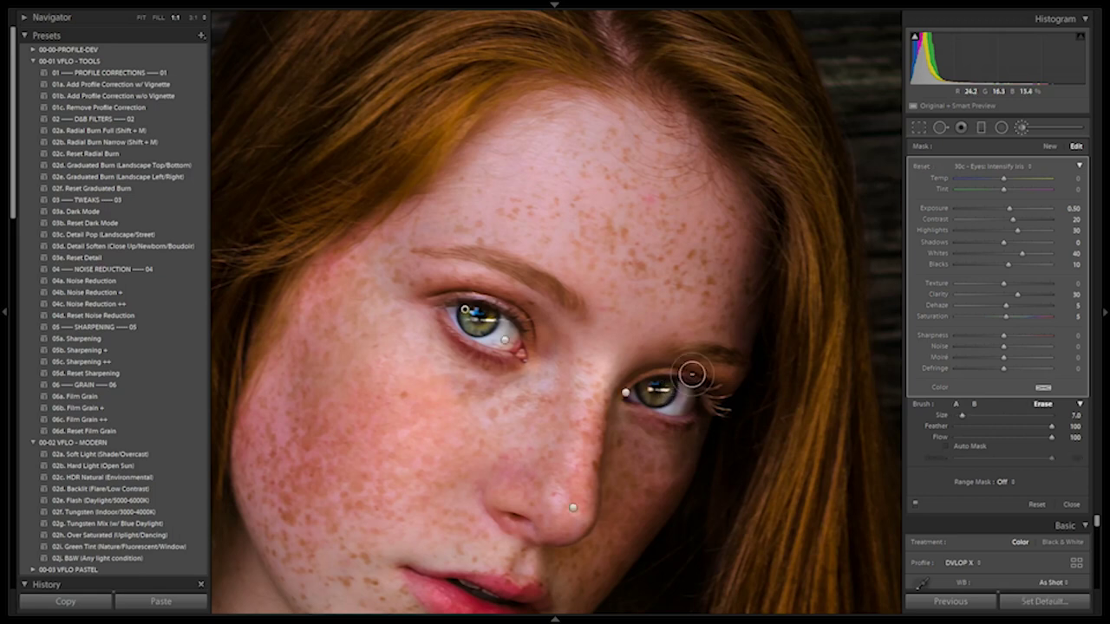
mouse_move(511, 293)
left_mouse_down()
mouse_move(447, 287)
mouse_move(477, 295)
left_mouse_up()
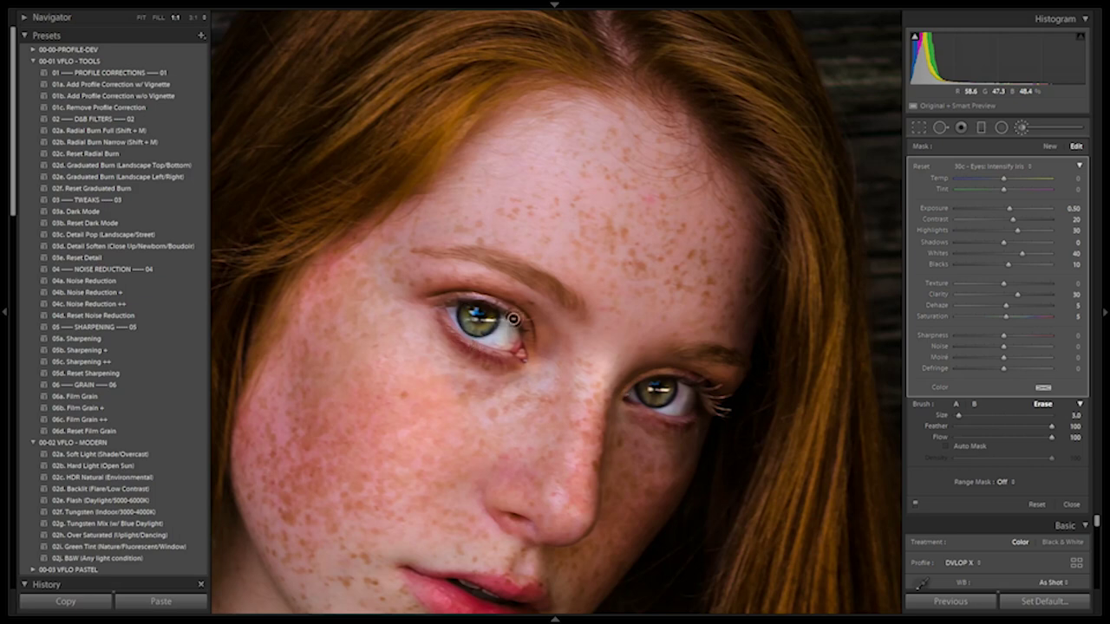
left_click(625, 395)
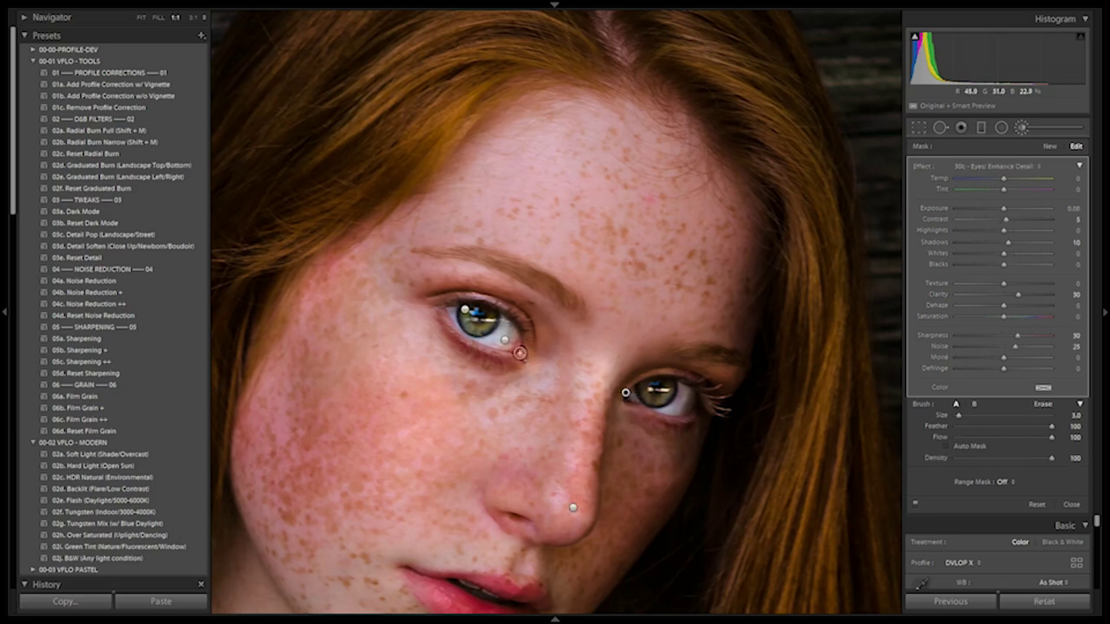
left_click(465, 313)
key("alt")
mouse_move(637, 406)
left_mouse_down()
mouse_move(681, 410)
mouse_move(677, 428)
left_mouse_up()
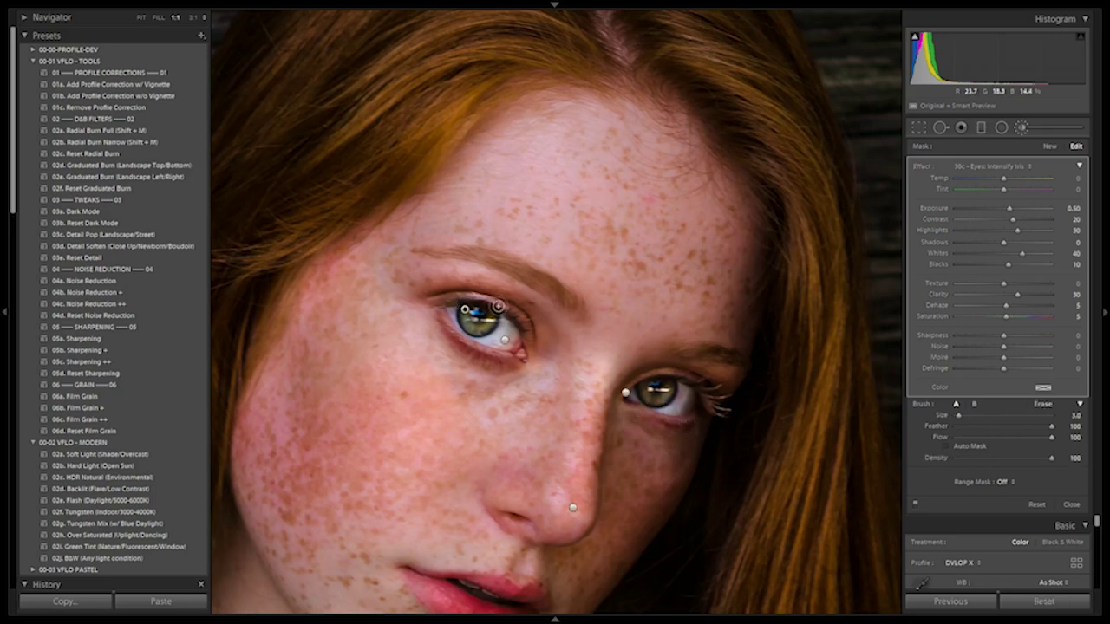
Step: Undo the stray brush dab on the eye and scale the Eyes: Intensify Iris adjustment down to exposure 0.33
key("z")
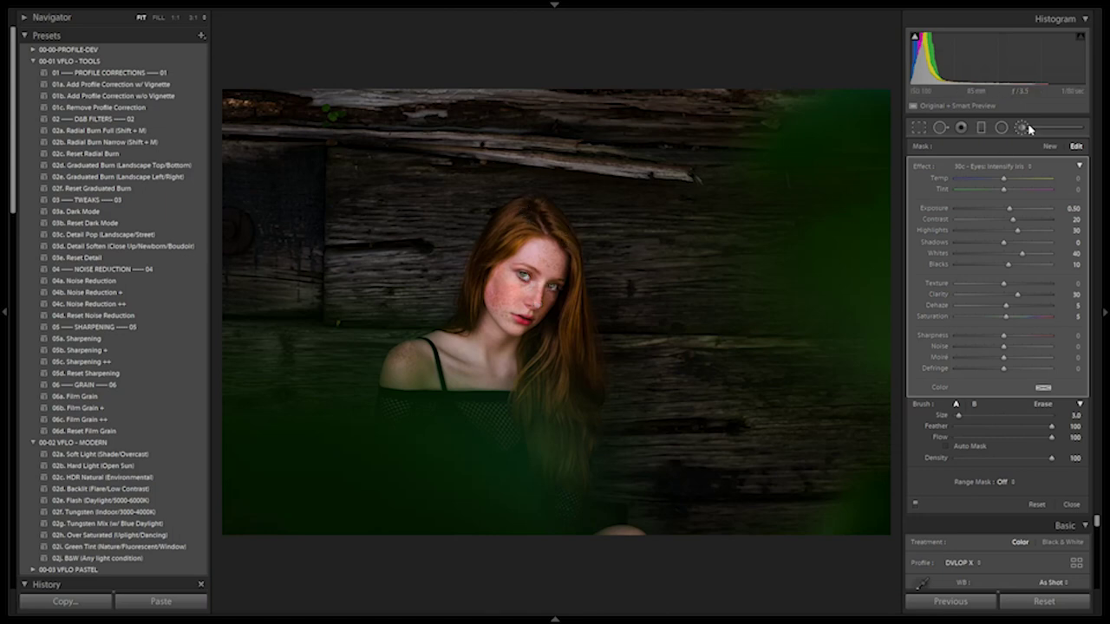
left_click(1030, 128)
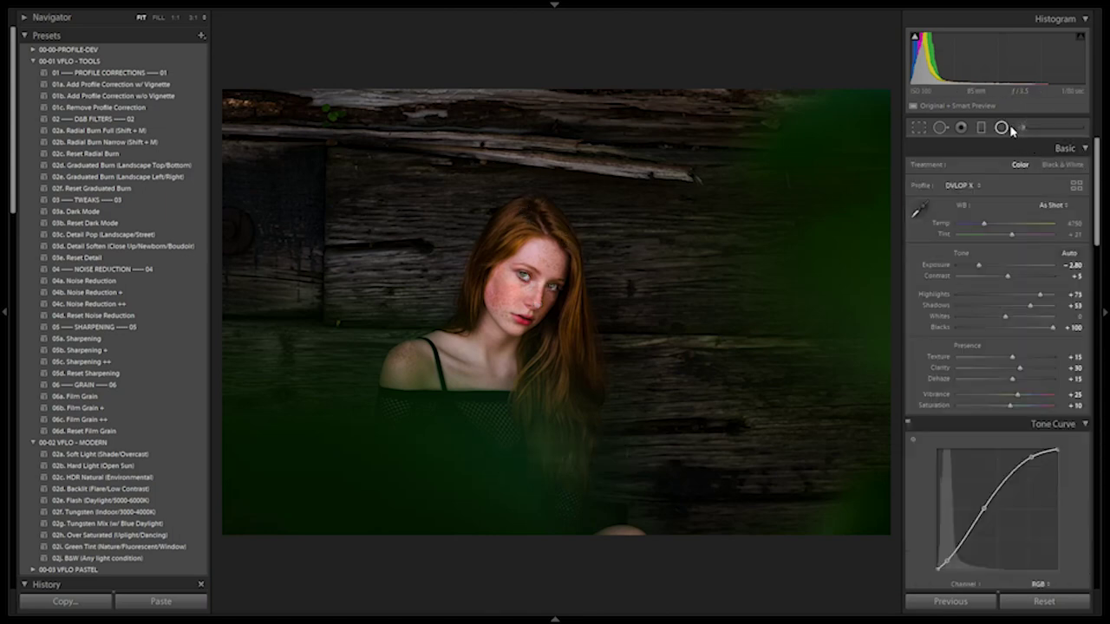
left_click(1002, 128)
left_click(1023, 129)
key("z")
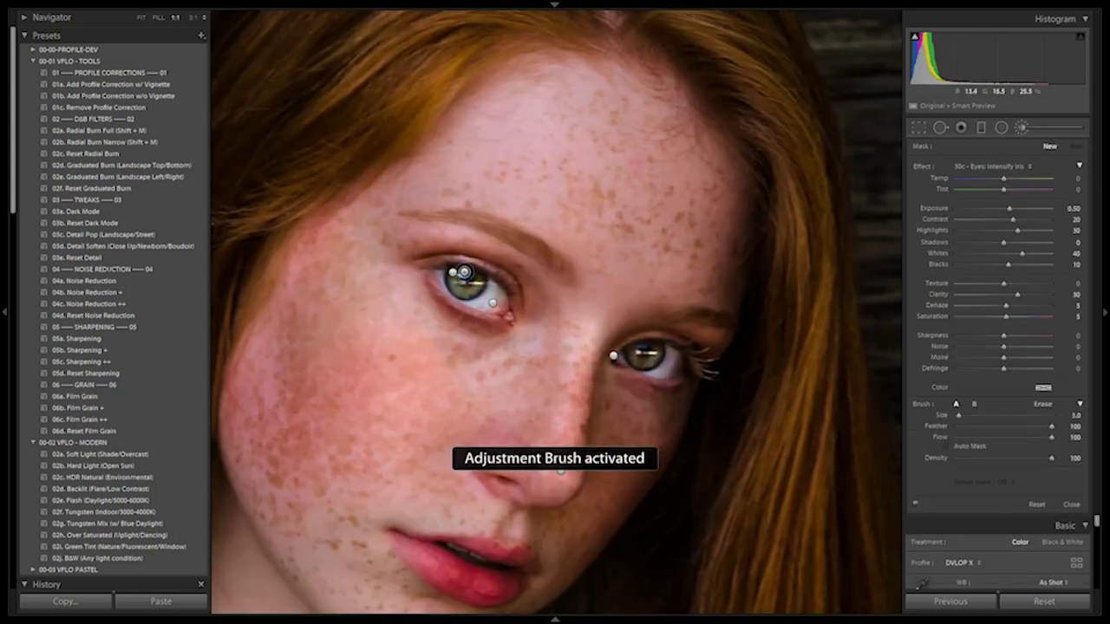
key("ctrl+z")
left_click(451, 276)
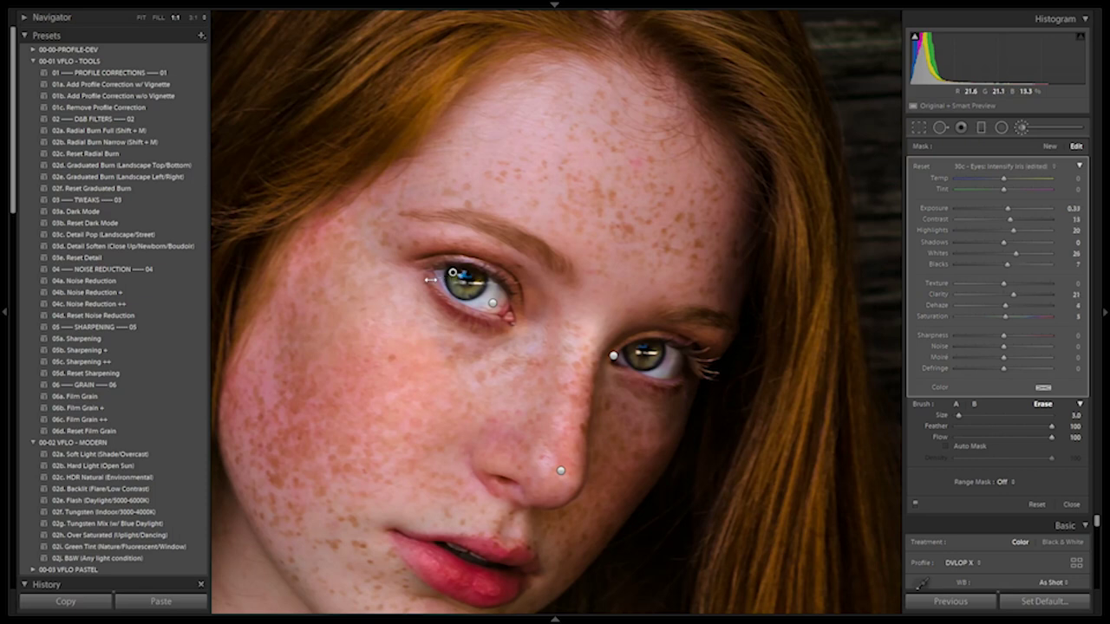
key("alt")
Step: Scale the Eyes: Whiten adjustment down to exposure 0.06
left_click(492, 307)
key("alt")
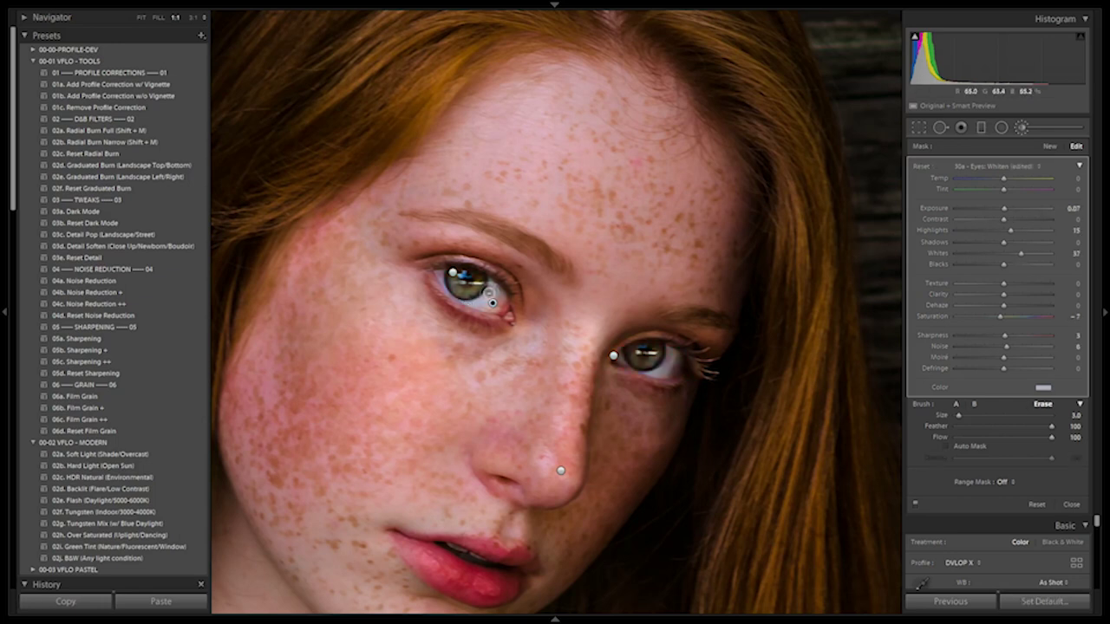
key("alt")
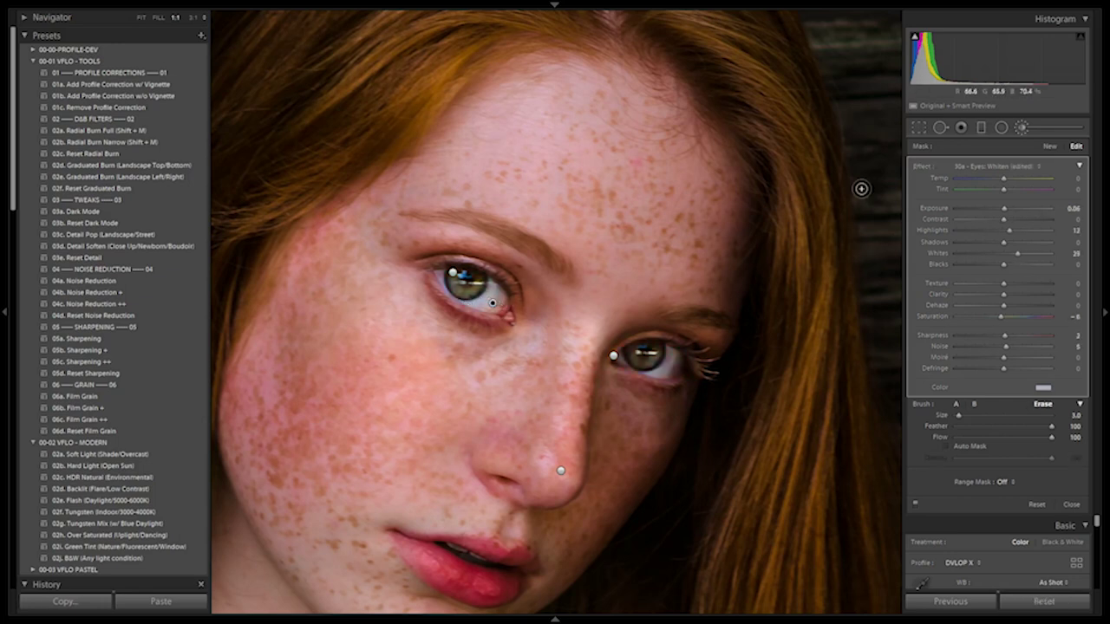
Step: Brighten the catchlights in the eyes with a new Eyes: Catchlights (Enhance) brush adjustment at size 3
left_click(1022, 163)
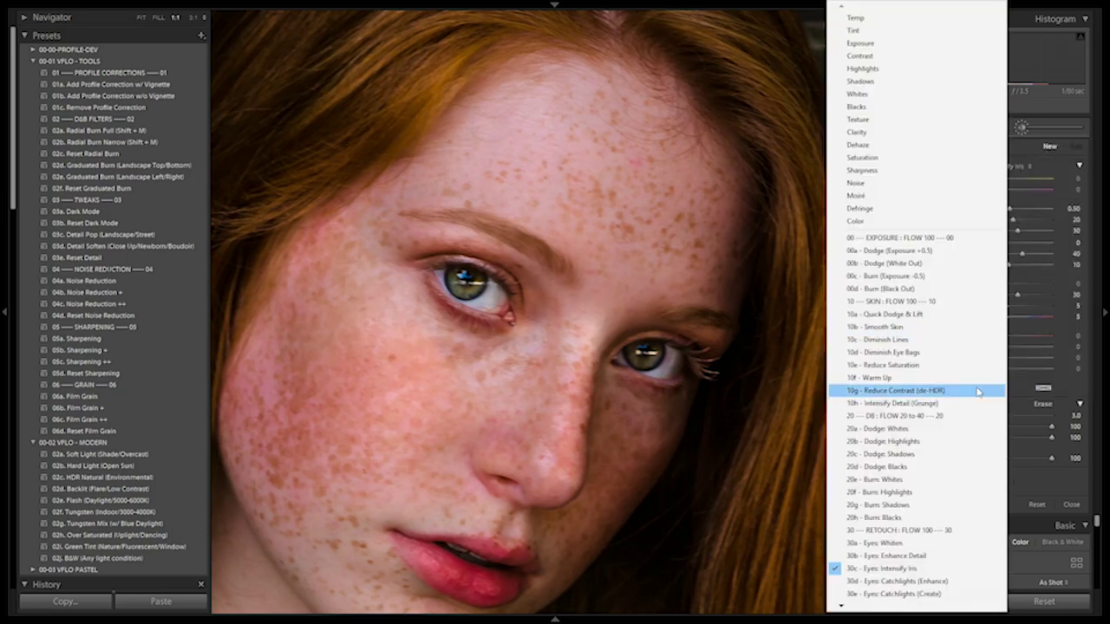
left_click(974, 584)
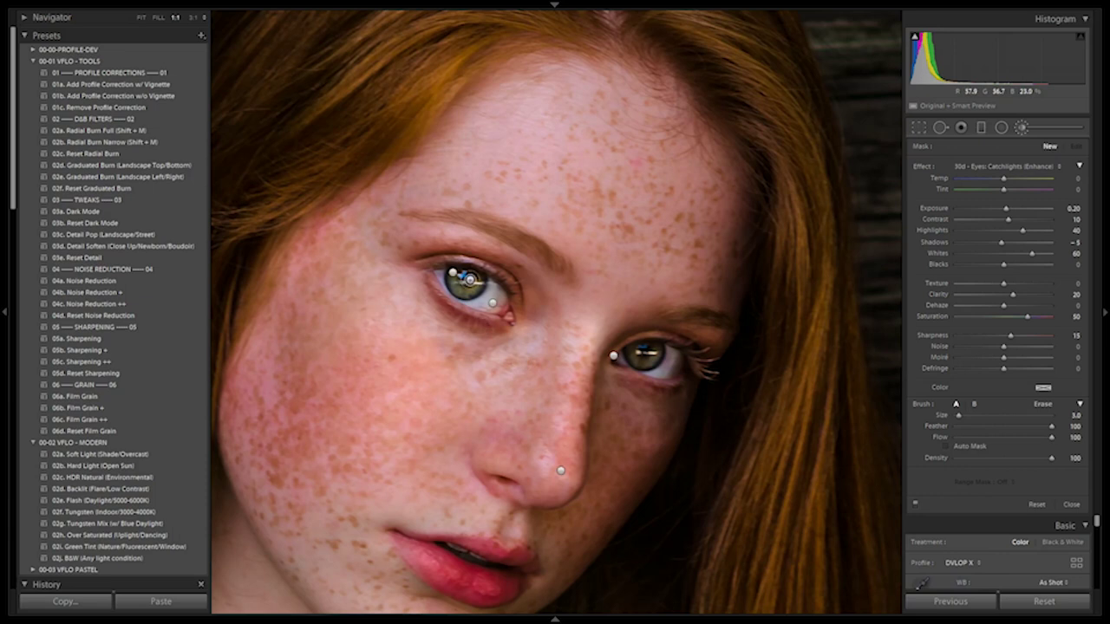
left_click(462, 277)
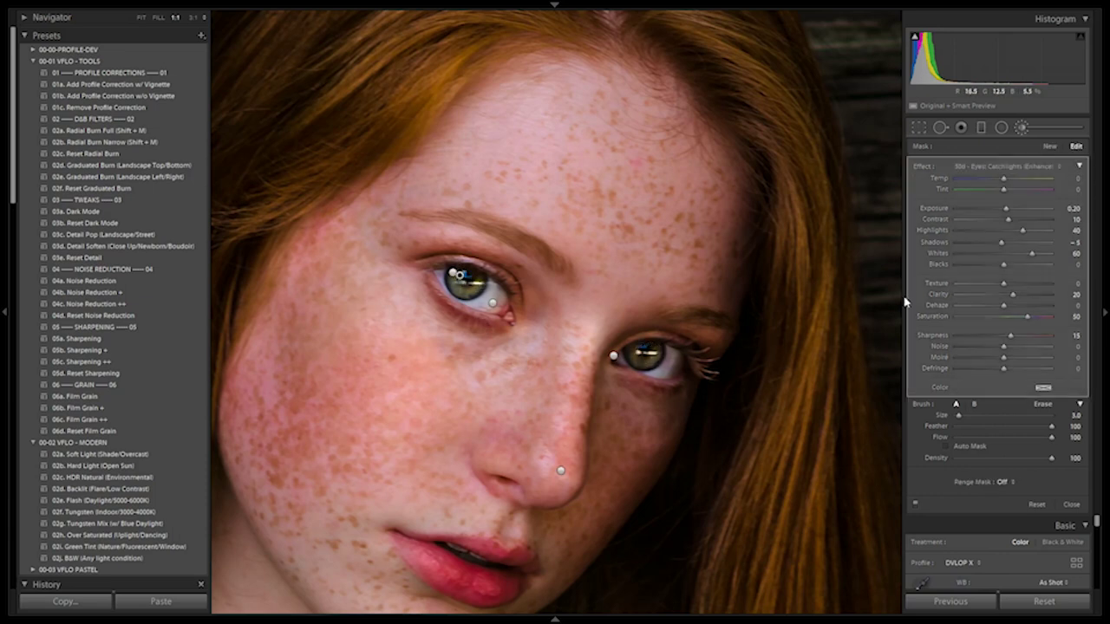
Step: Paint a new Eyes: Liner brush adjustment along the lids of both eyes at size 5 to 6 with the pins hidden
left_click(1034, 166)
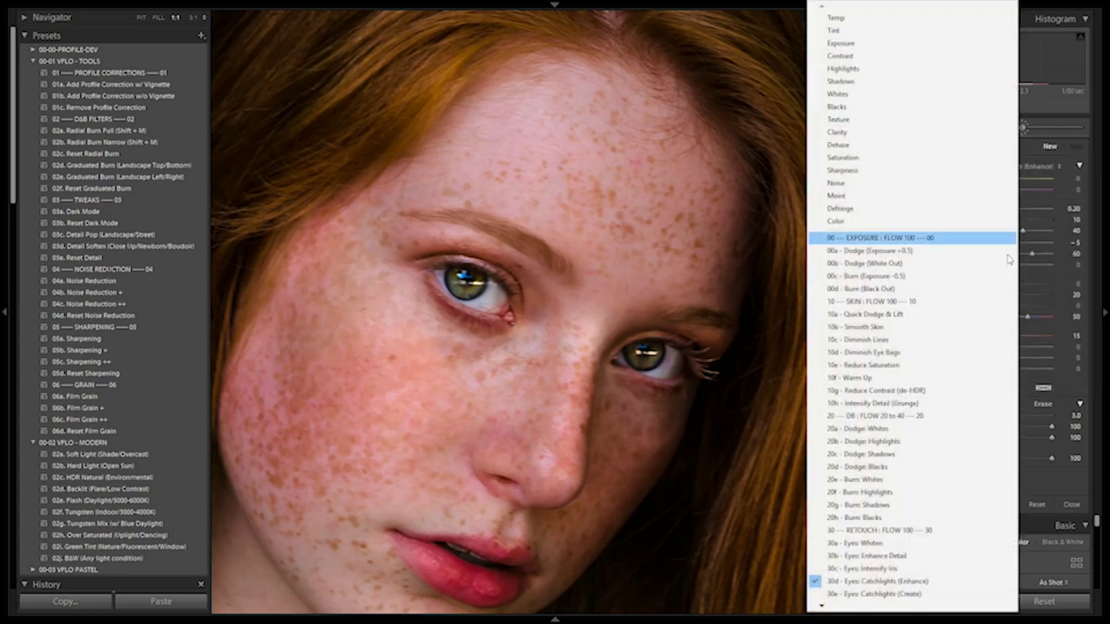
mouse_move(932, 607)
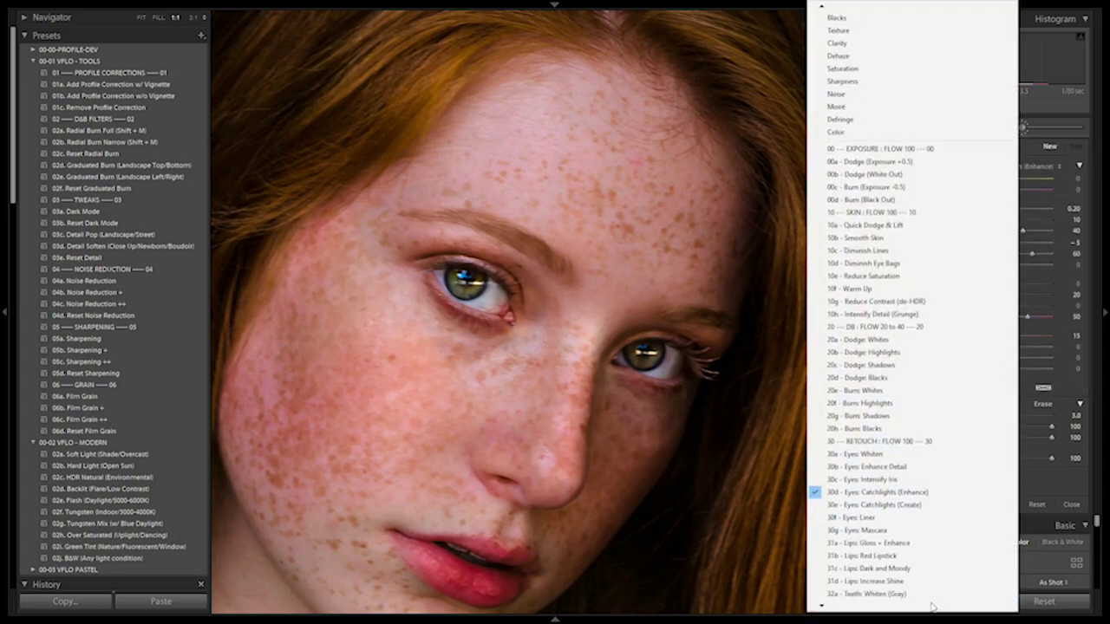
left_click(957, 518)
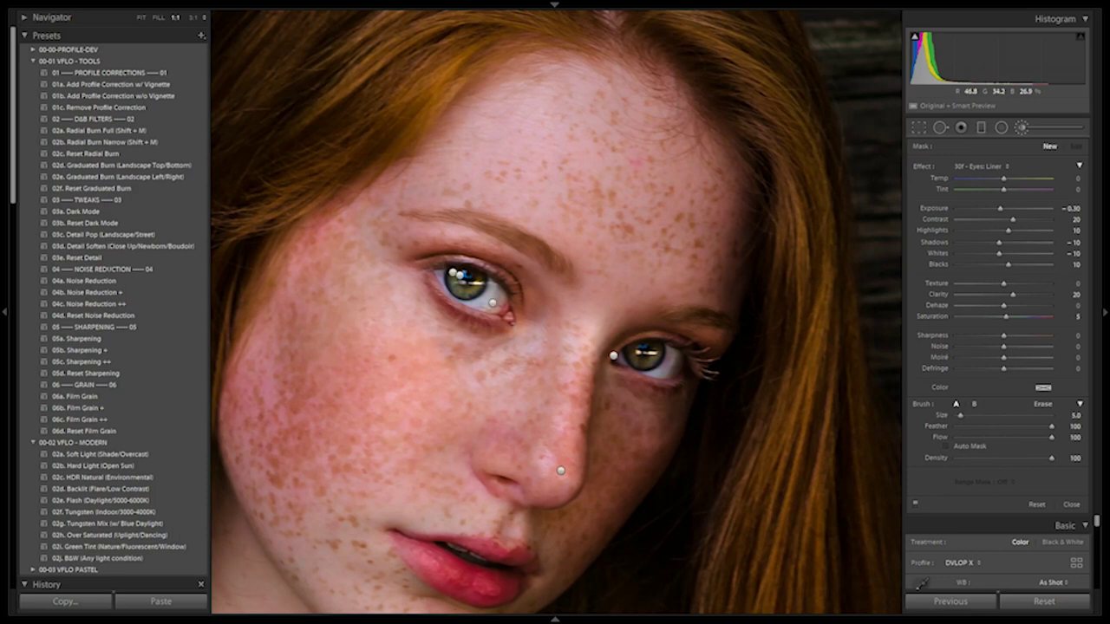
key("h")
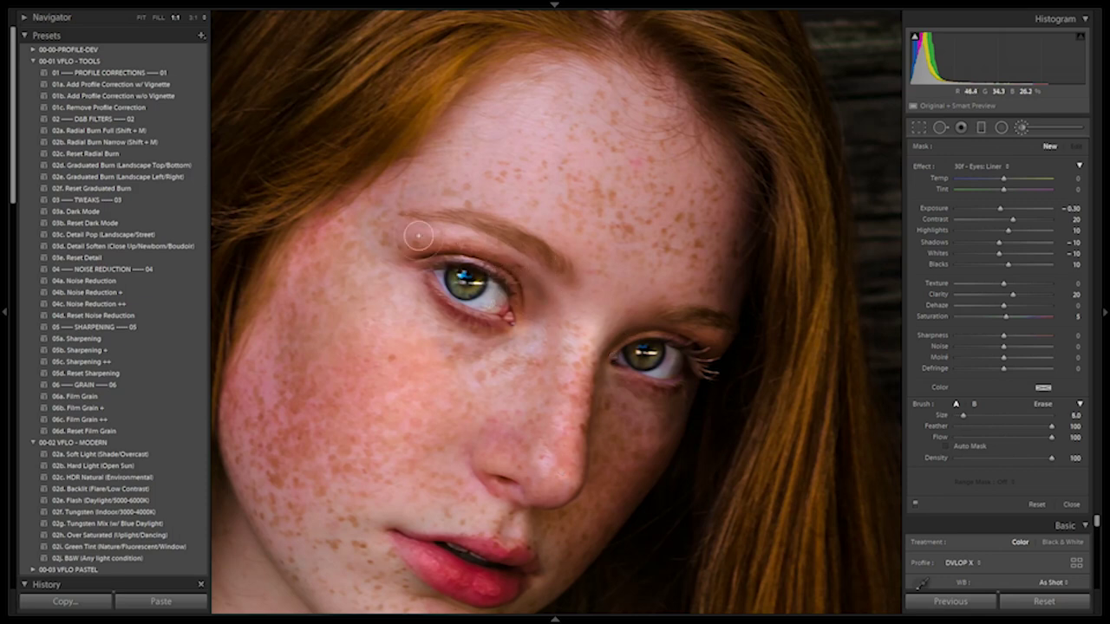
mouse_move(405, 239)
left_mouse_down()
mouse_move(449, 241)
mouse_move(547, 301)
left_mouse_up()
scroll(654, 344, "down", 3)
mouse_move(639, 332)
left_mouse_down()
mouse_move(672, 325)
mouse_move(708, 338)
left_mouse_up()
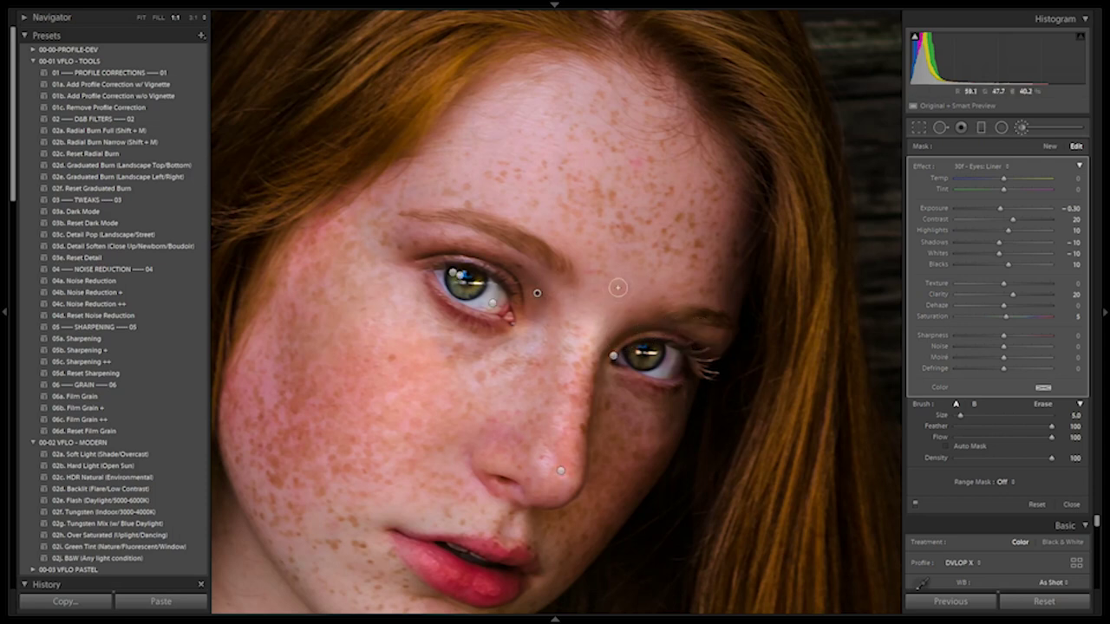
Step: Erase the excess eyeliner effect from the inner eye corner, nose bridge and skin around the eyes, enlarging the eraser up to size 11
key("alt")
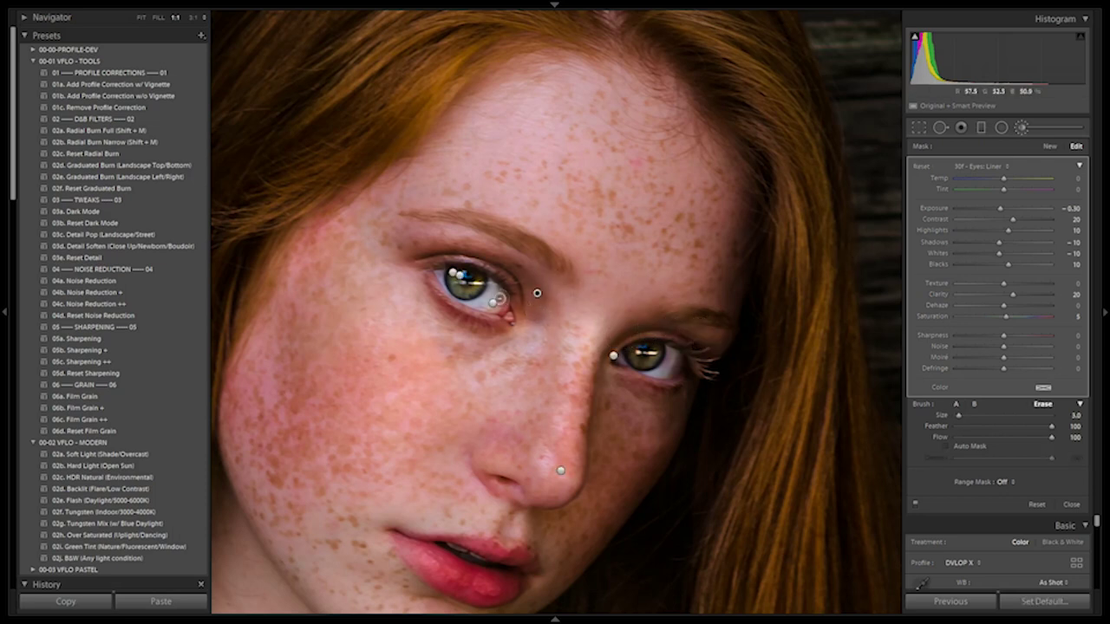
scroll(507, 357, "up", 1)
mouse_move(539, 344)
left_mouse_down()
mouse_move(550, 295)
mouse_move(563, 317)
left_mouse_up()
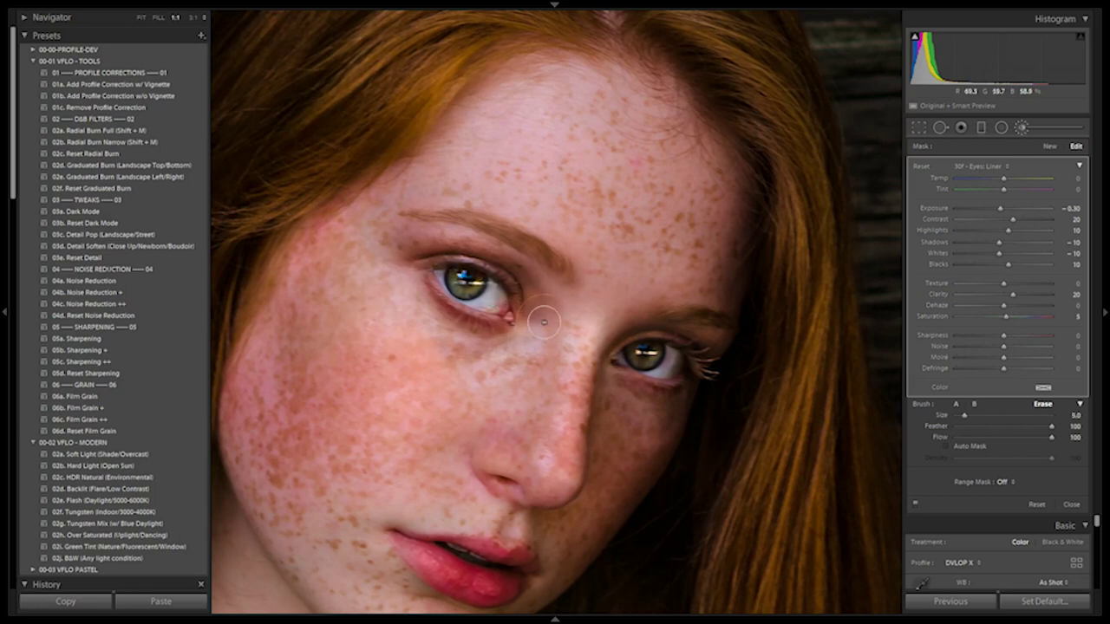
mouse_move(582, 329)
left_mouse_down()
mouse_move(552, 287)
mouse_move(527, 280)
left_mouse_up()
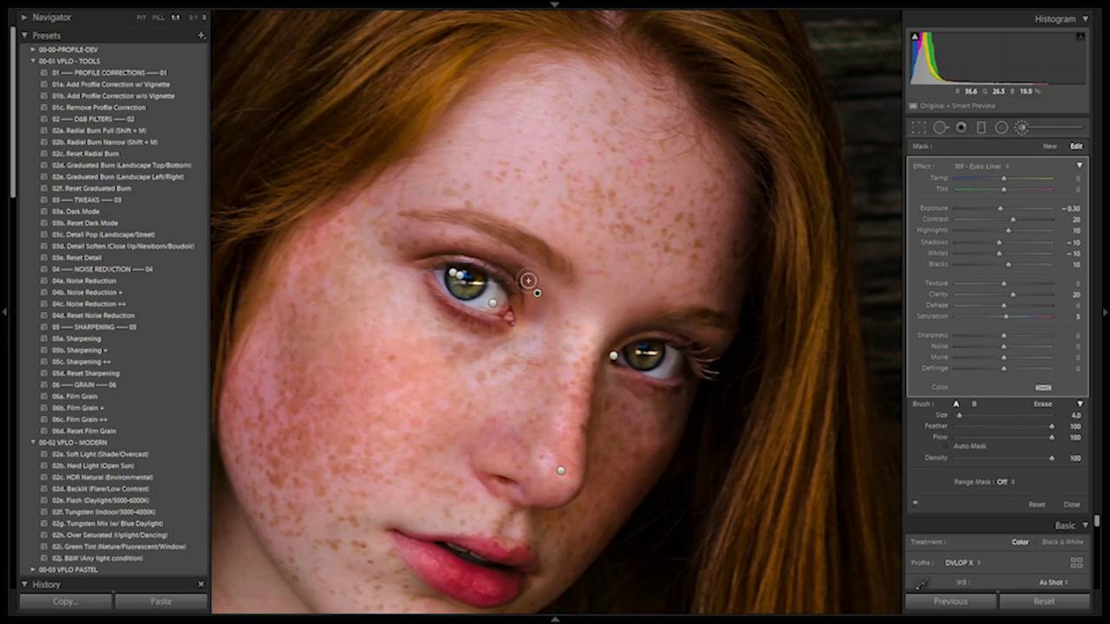
key("alt")
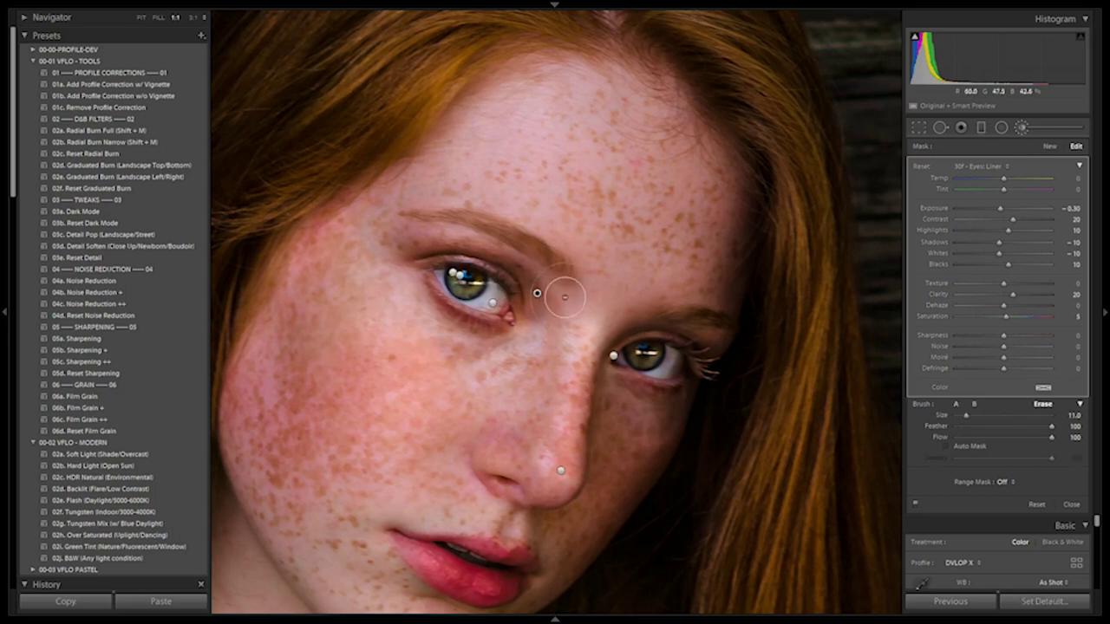
left_click_drag(424, 234, 307, 296)
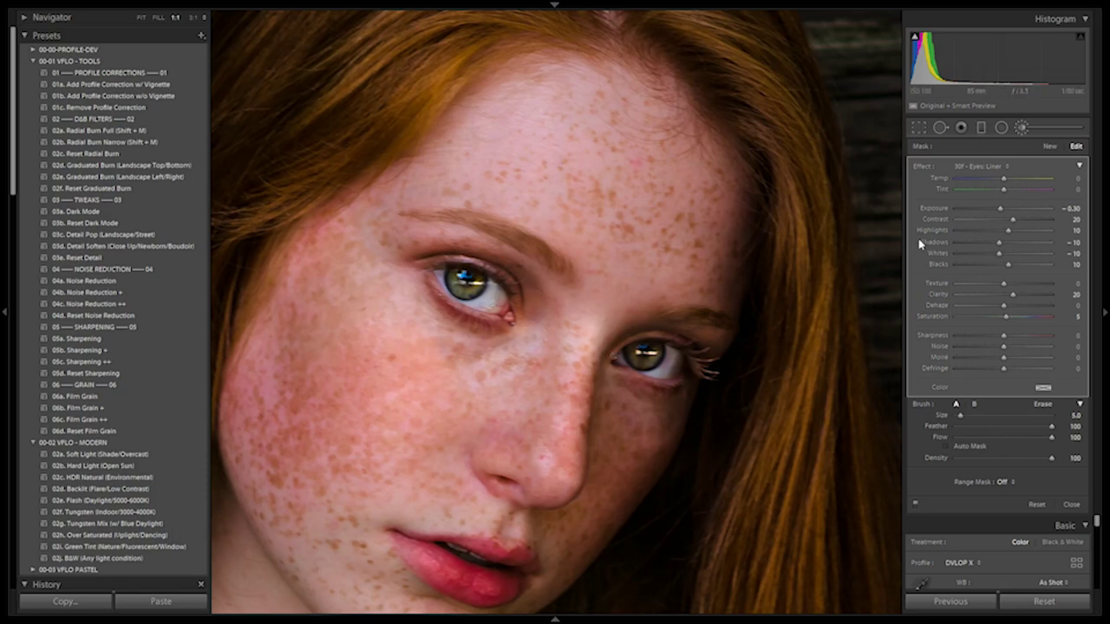
Step: Paint a new Eyes: Mascara brush adjustment along the lashes of both eyes at size 5
left_click(995, 171)
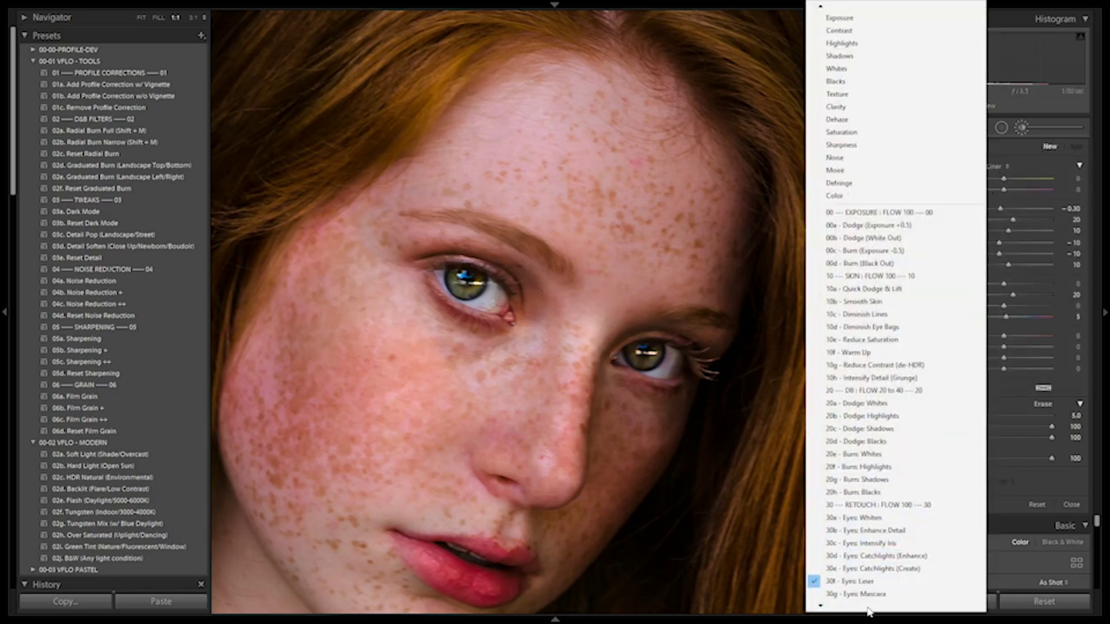
left_click(859, 571)
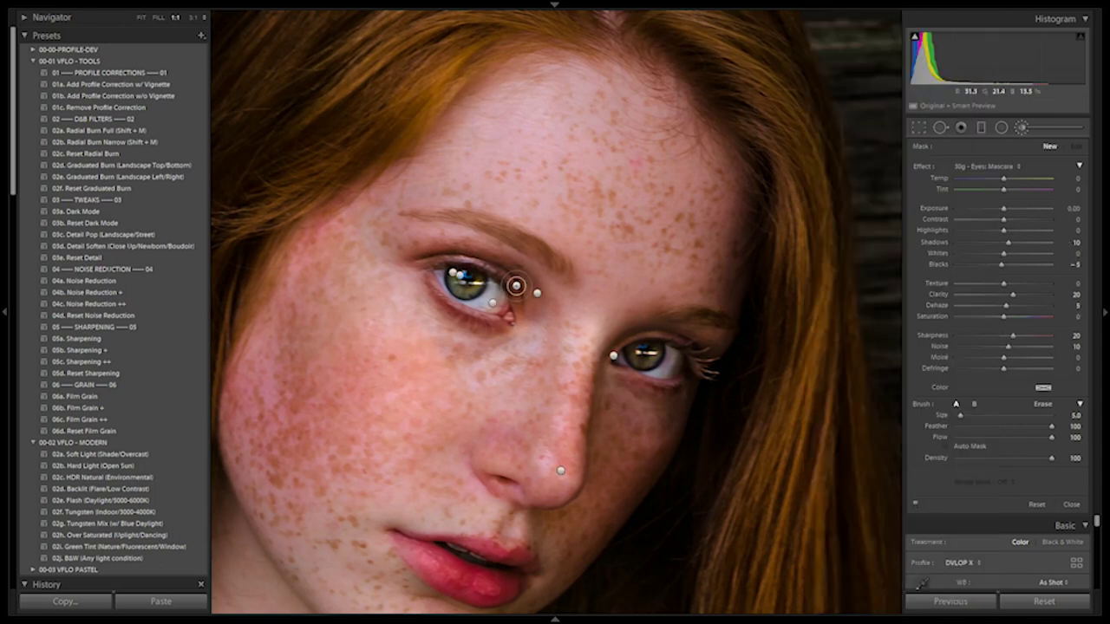
left_click_drag(509, 284, 474, 261)
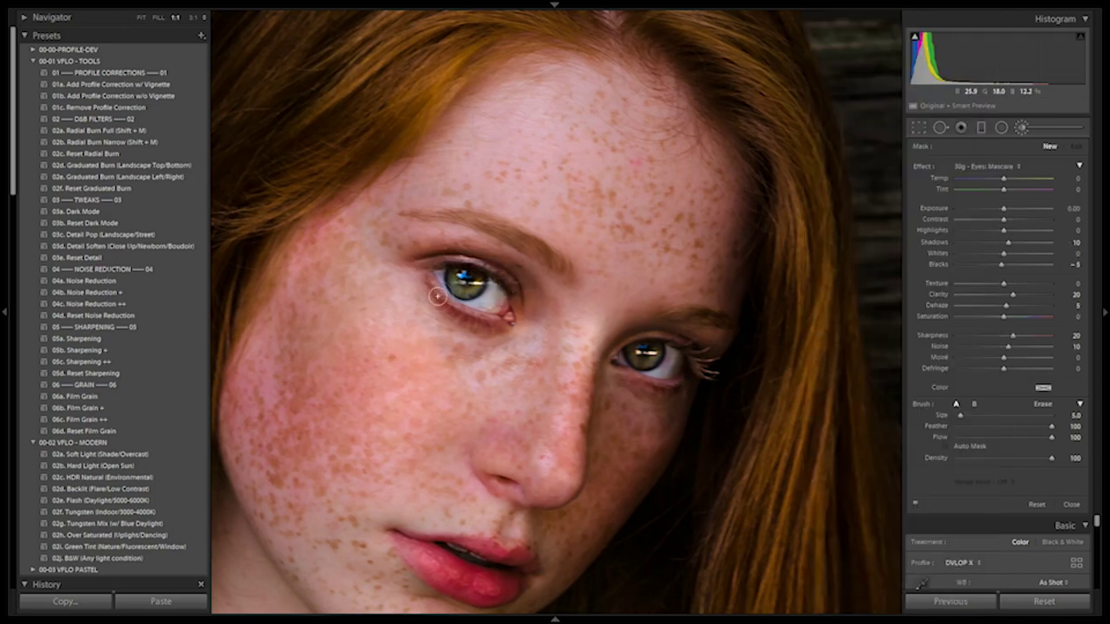
left_click_drag(438, 295, 451, 309)
mouse_move(682, 387)
left_mouse_down()
mouse_move(652, 388)
mouse_move(733, 350)
left_mouse_up()
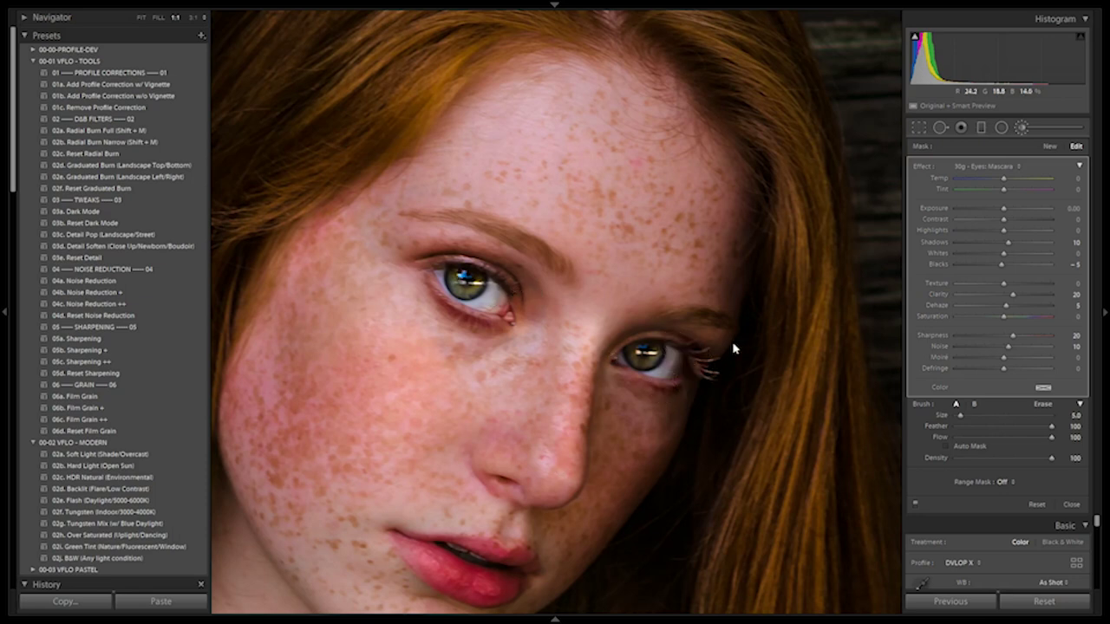
Step: Paint a new Lips: Gloss + Enhance brush adjustment over the lips at size 4 to 6
left_click(993, 169)
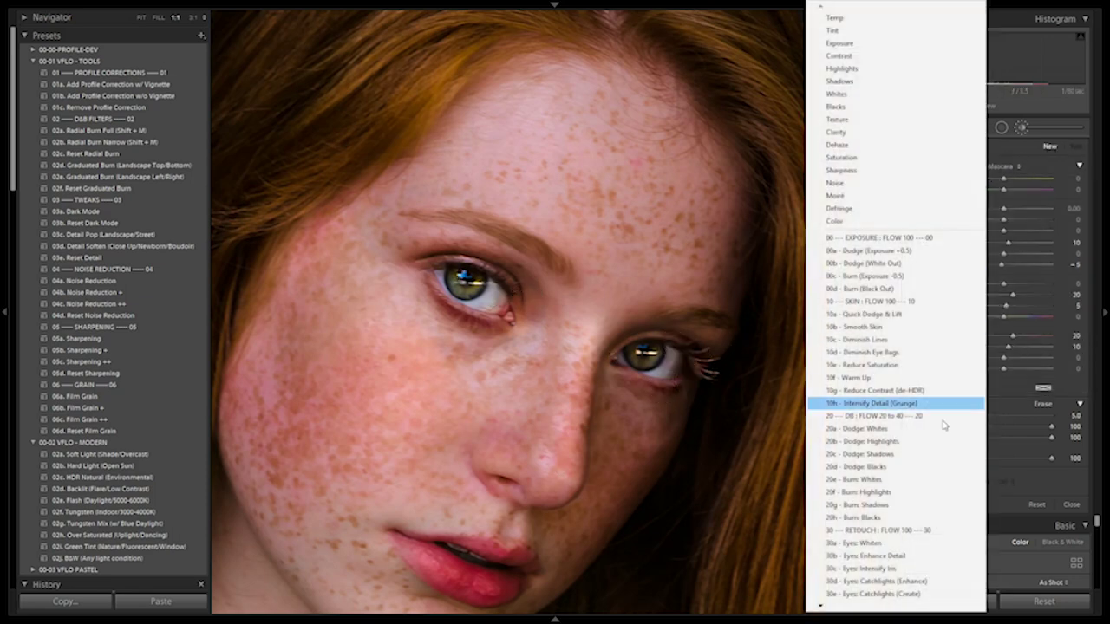
mouse_move(878, 607)
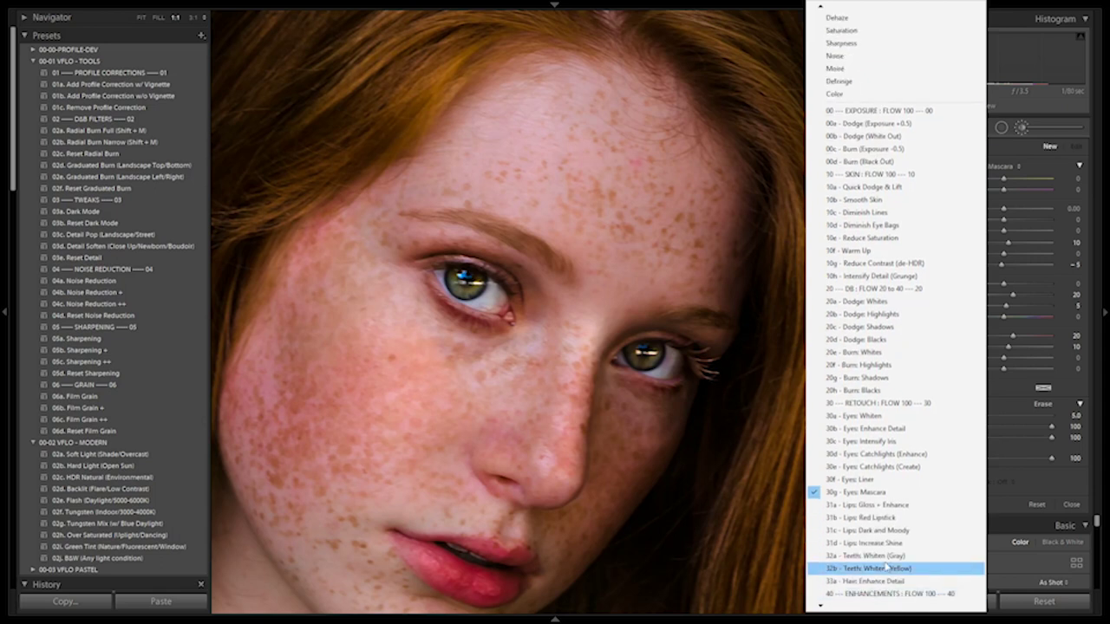
left_click(911, 506)
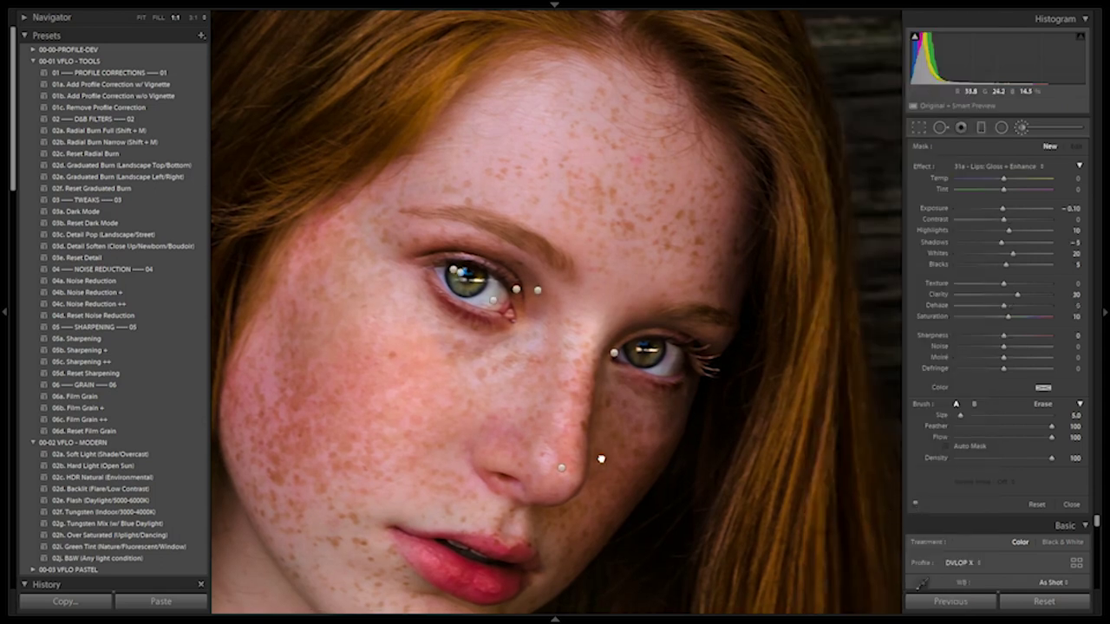
left_click_drag(602, 486, 619, 286)
mouse_move(443, 365)
left_mouse_down()
mouse_move(520, 384)
mouse_move(510, 385)
left_mouse_up()
key("bracketleft")
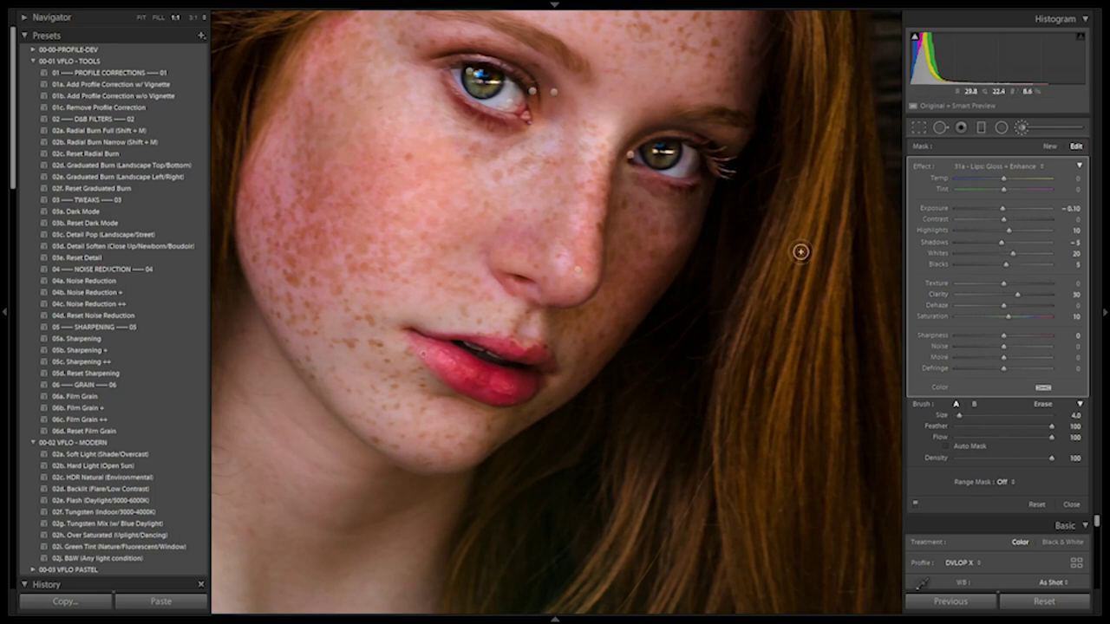
key("bracketright")
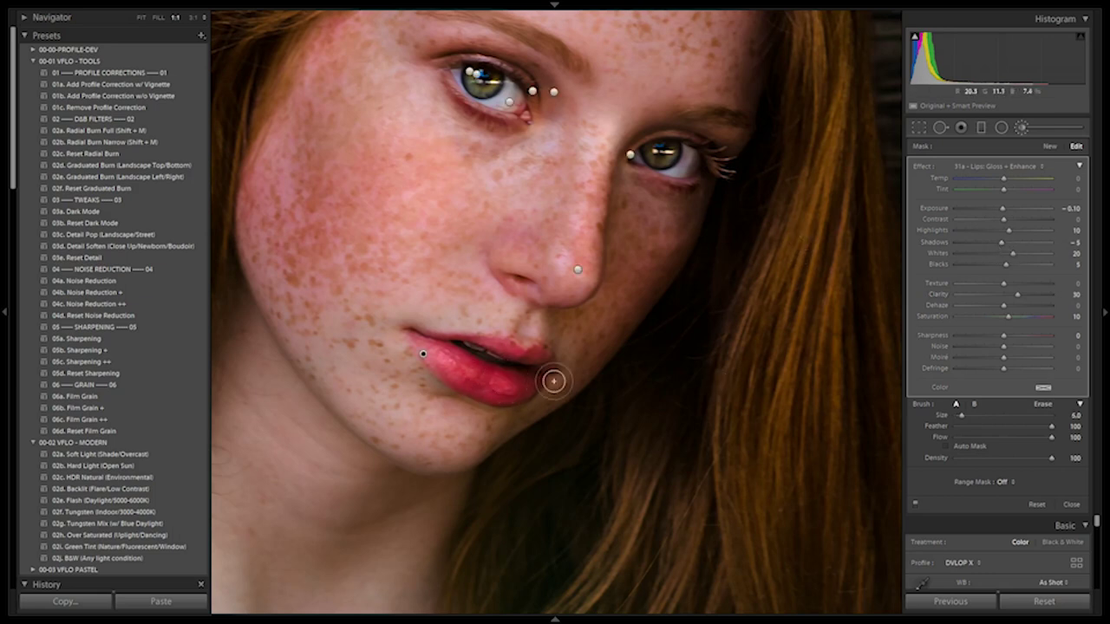
Step: Scale the lip adjustment up to exposure -0.23 and clarity 67, and erase its excess around the lips at size 9
key("alt")
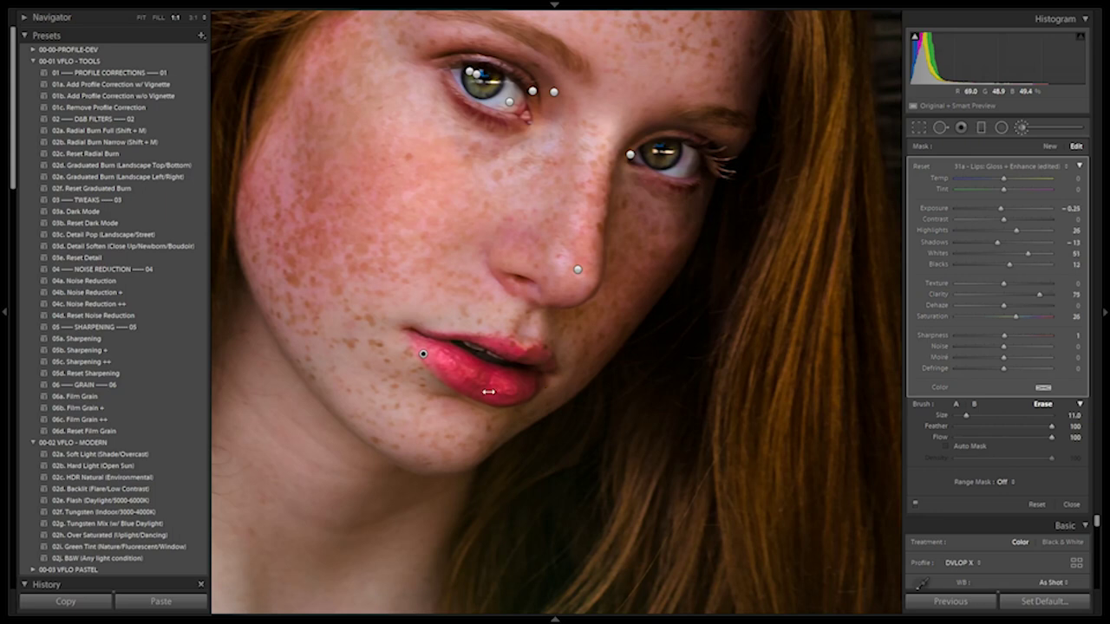
key("h")
key("alt")
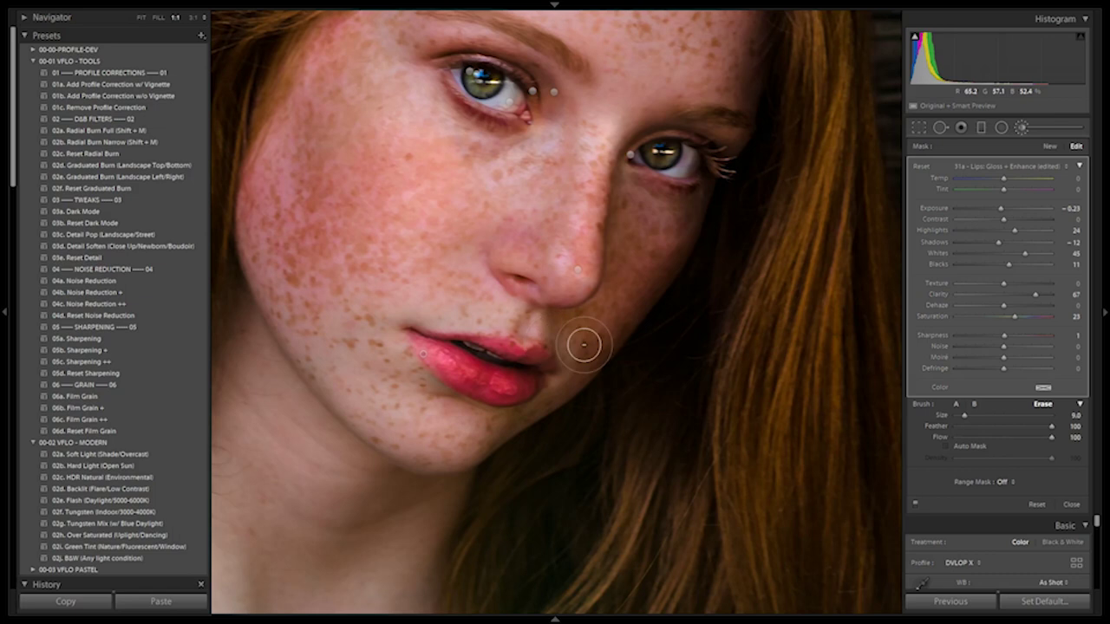
mouse_move(441, 354)
left_mouse_down()
mouse_move(483, 352)
mouse_move(556, 372)
left_mouse_up()
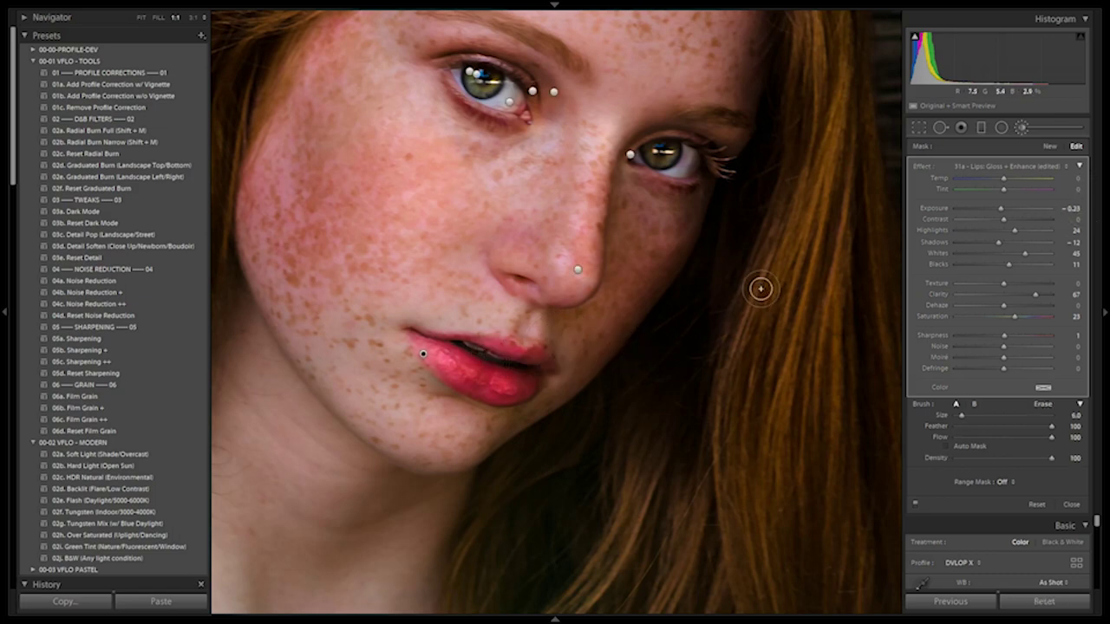
Step: Leave the adjustment brush and review the retouched face, zooming out to the full portrait
left_click(1027, 130)
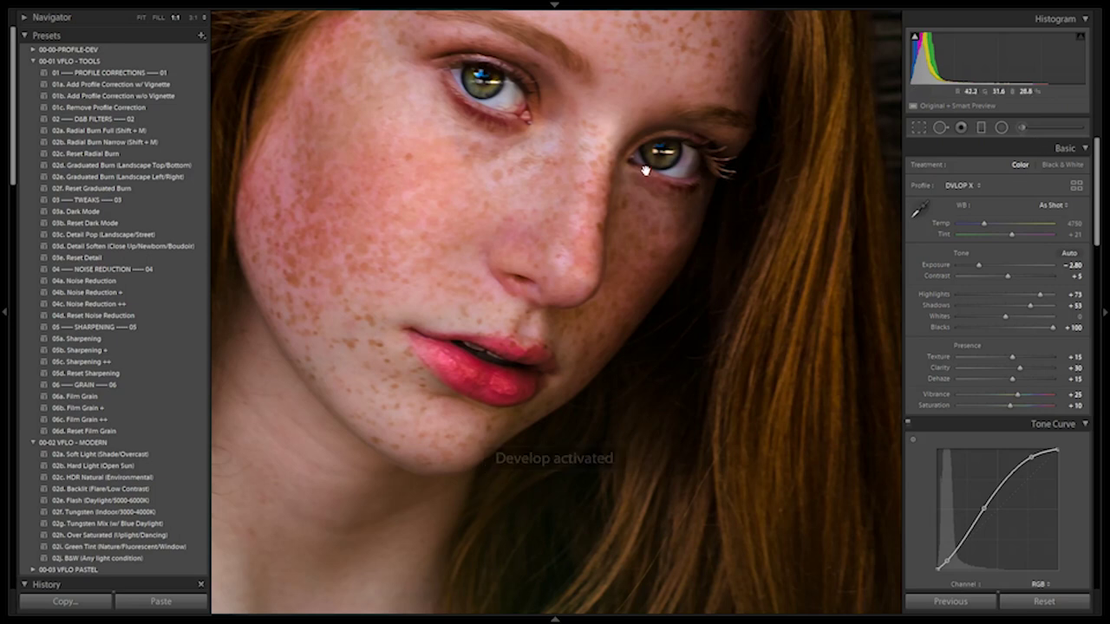
left_click(669, 208)
left_click(524, 221)
left_click(417, 339)
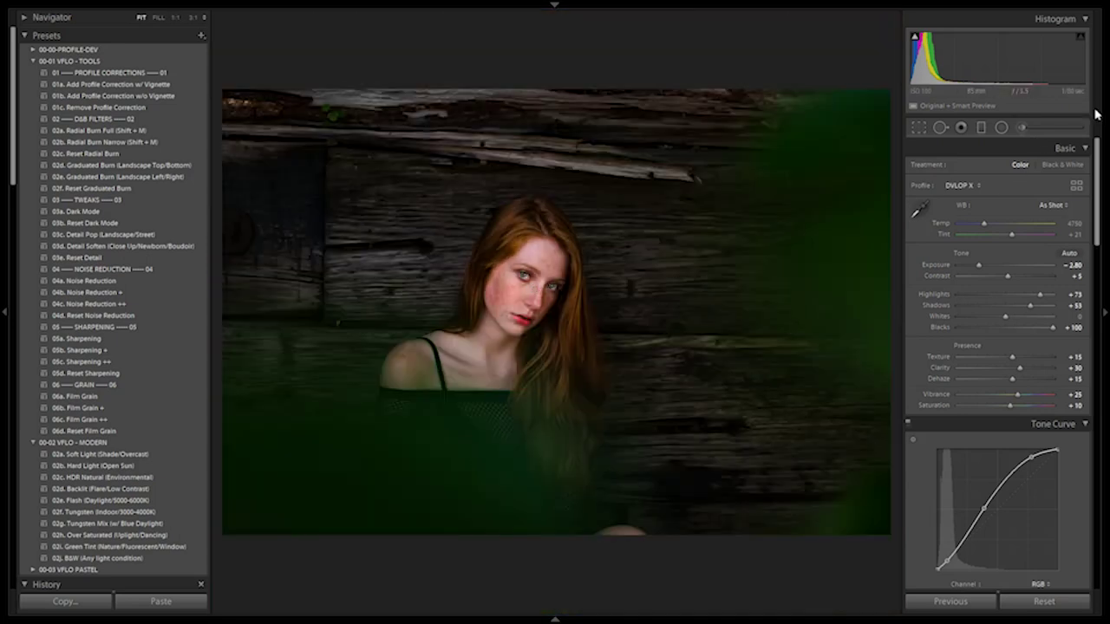
Step: Try a Hair: Enhance Detail brush adjustment at size 6 on the hair framing the face, and delete it
left_click(1023, 128)
left_click(1010, 167)
mouse_move(904, 613)
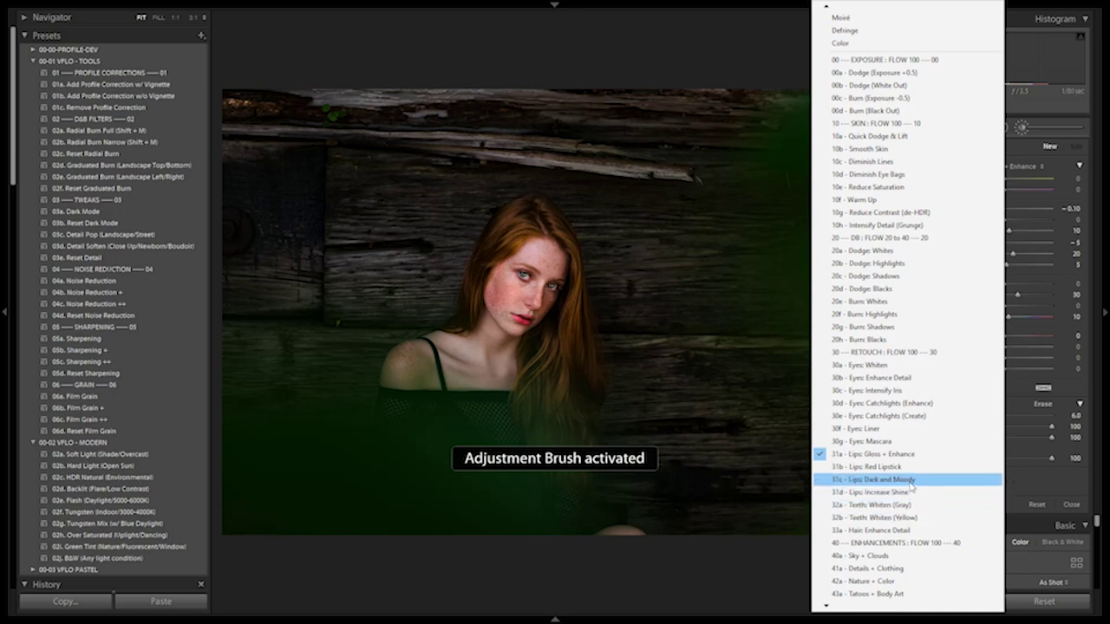
left_click(909, 531)
mouse_move(536, 224)
left_mouse_down()
mouse_move(511, 218)
mouse_move(518, 227)
mouse_move(482, 253)
mouse_move(498, 267)
left_mouse_up()
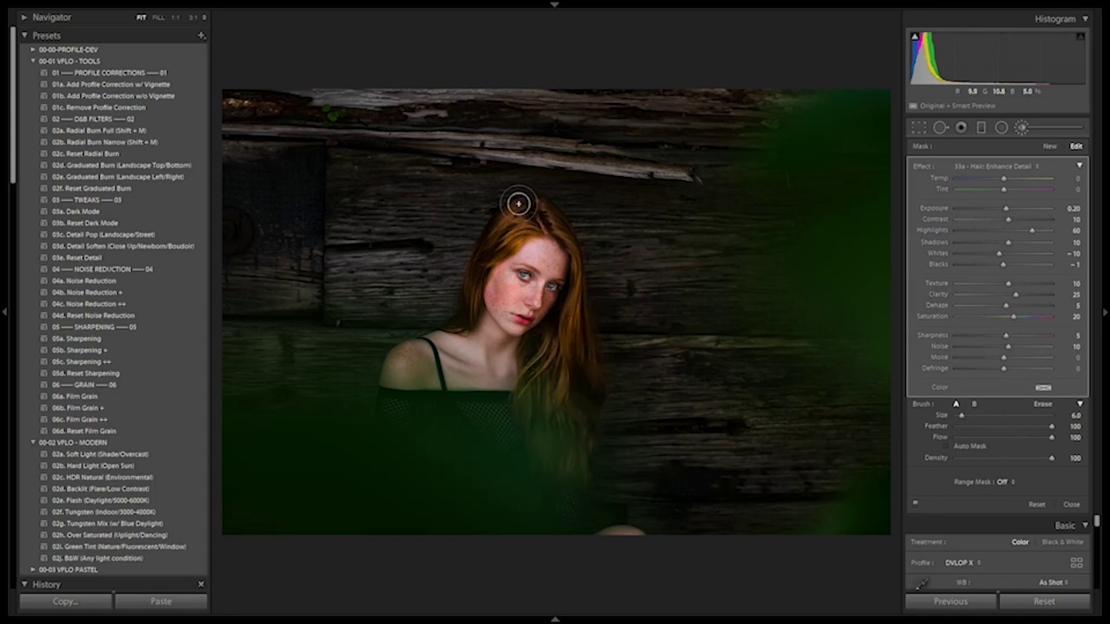
key("h")
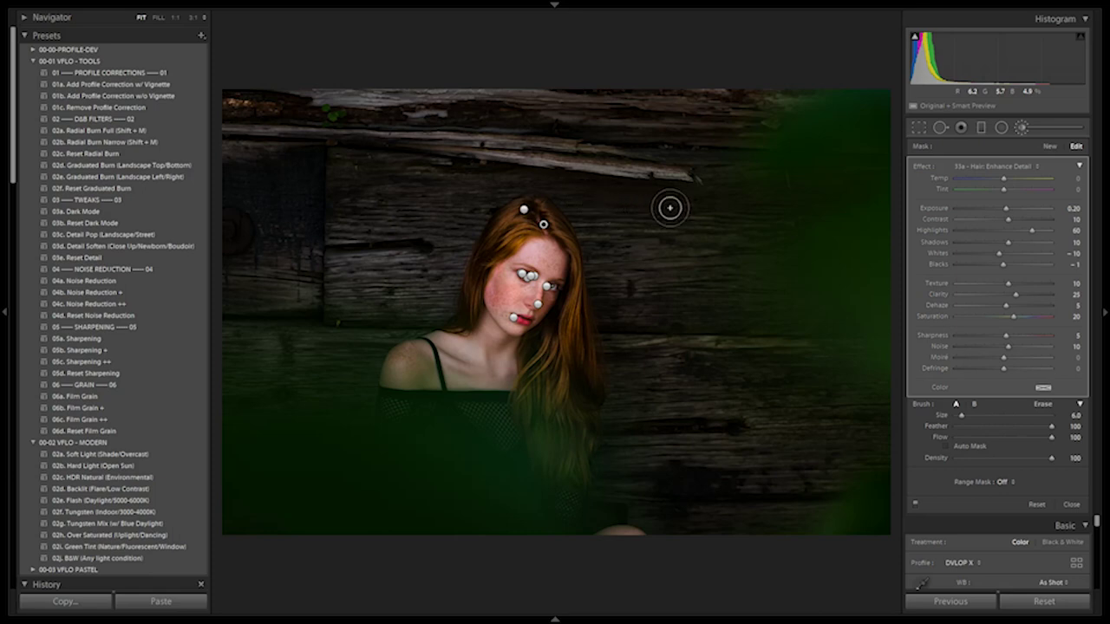
key("Delete")
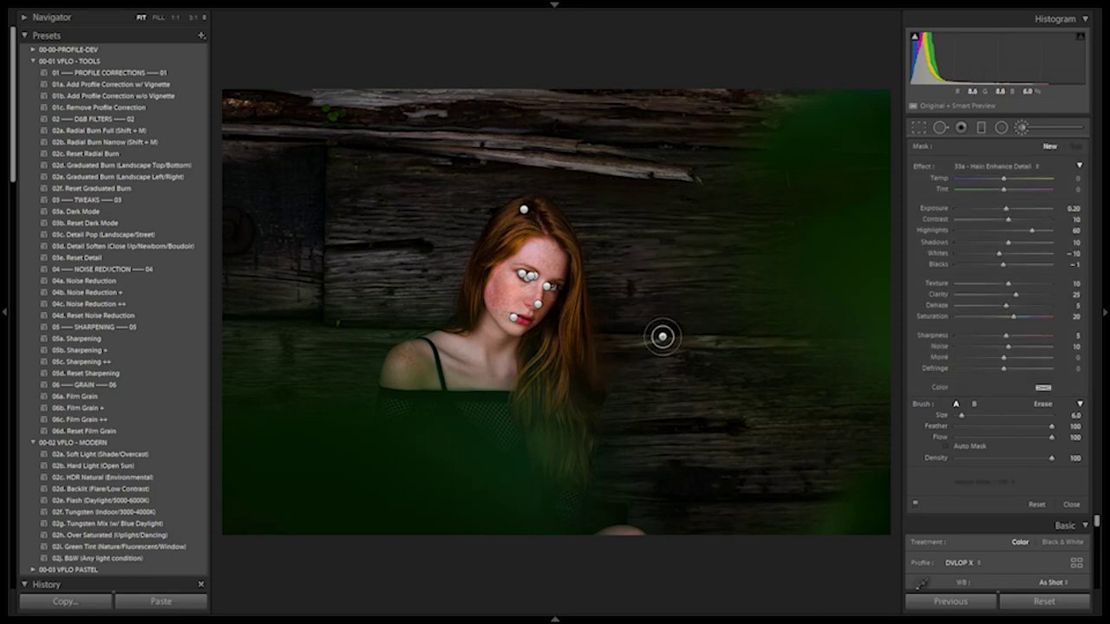
Step: Look through the adjustment brush effect presets, from exposure and skin to the retouch and enhancement groups
left_click(1021, 167)
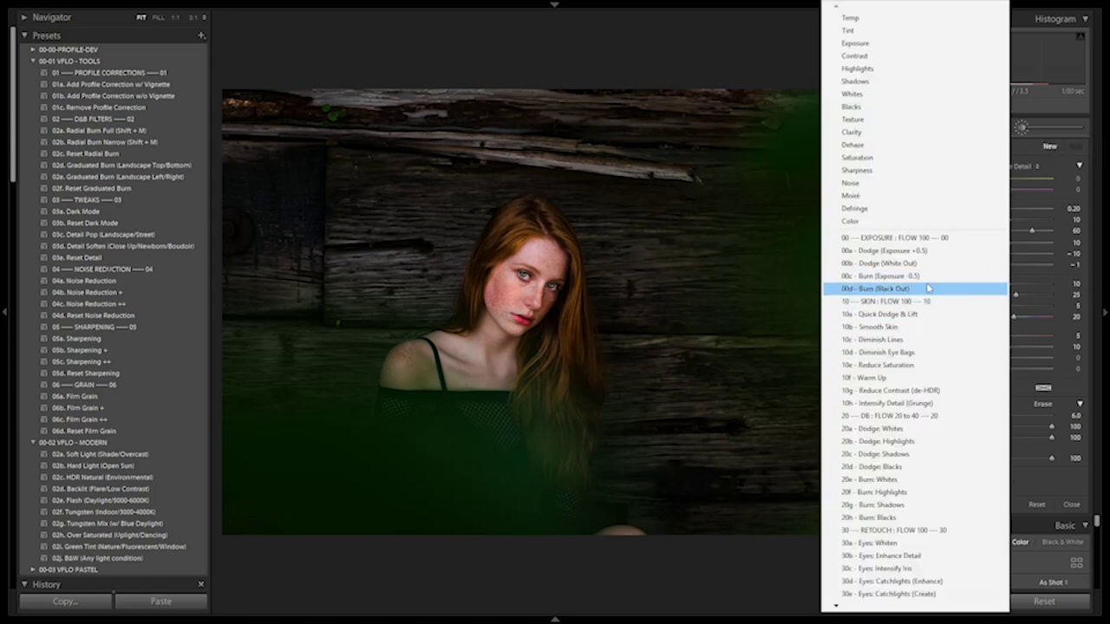
left_click(1023, 127)
left_click(1022, 126)
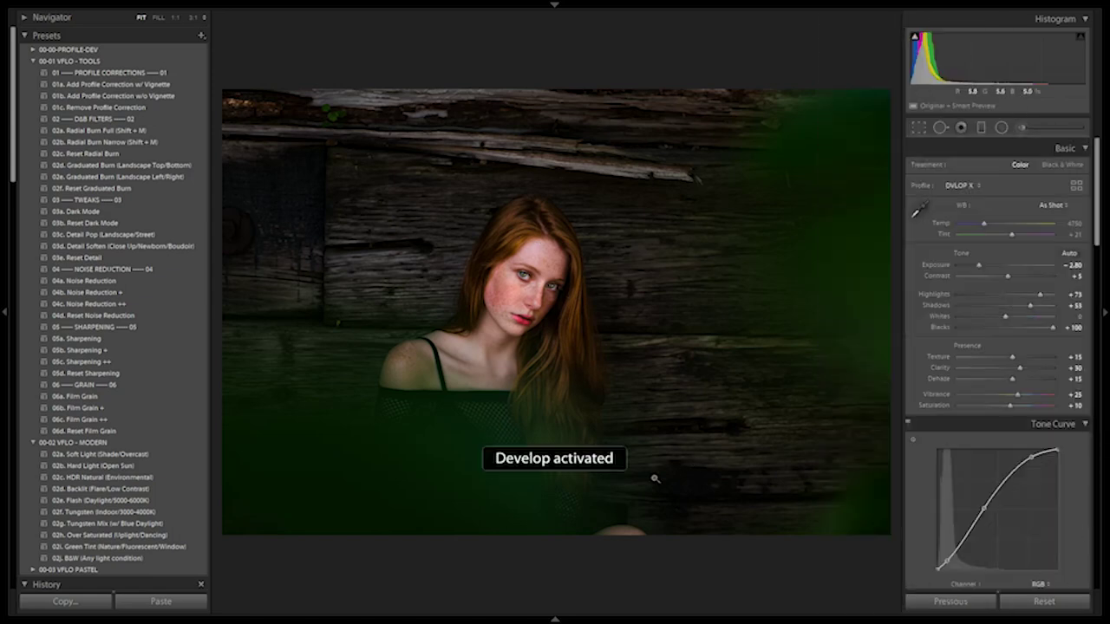
left_click(1022, 127)
left_click(1013, 166)
scroll(876, 590, "down", 5)
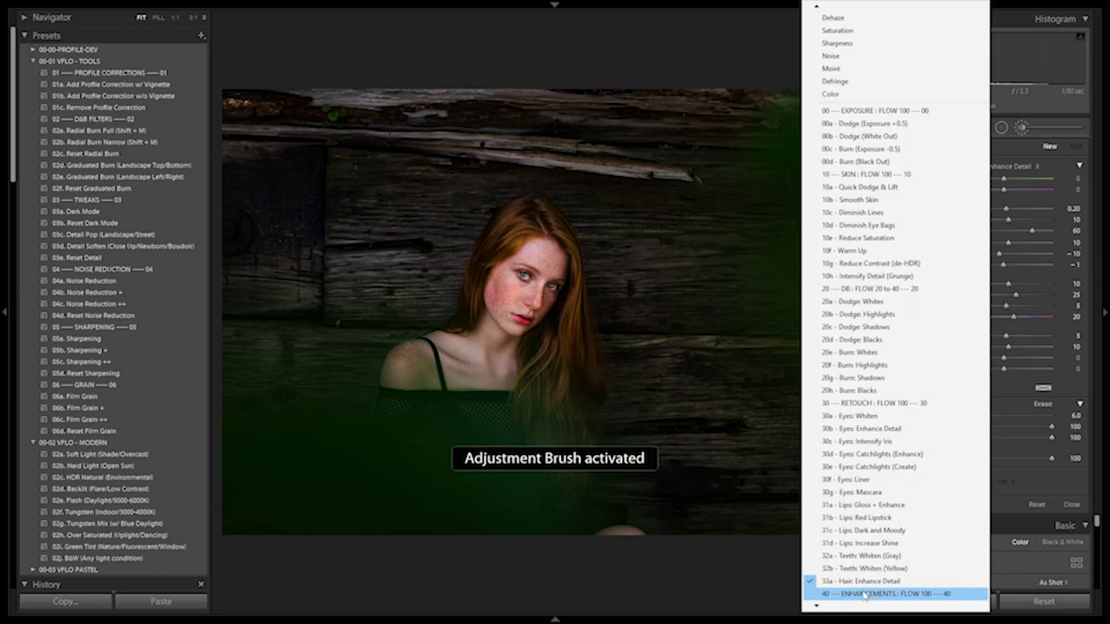
scroll(866, 595, "down", 2)
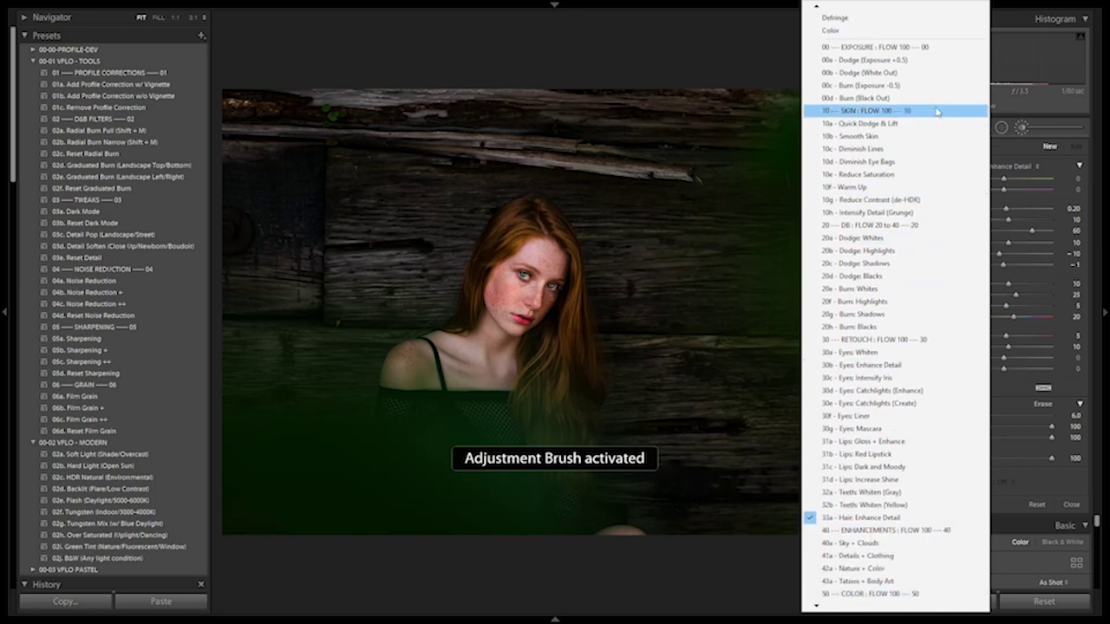
left_click(662, 45)
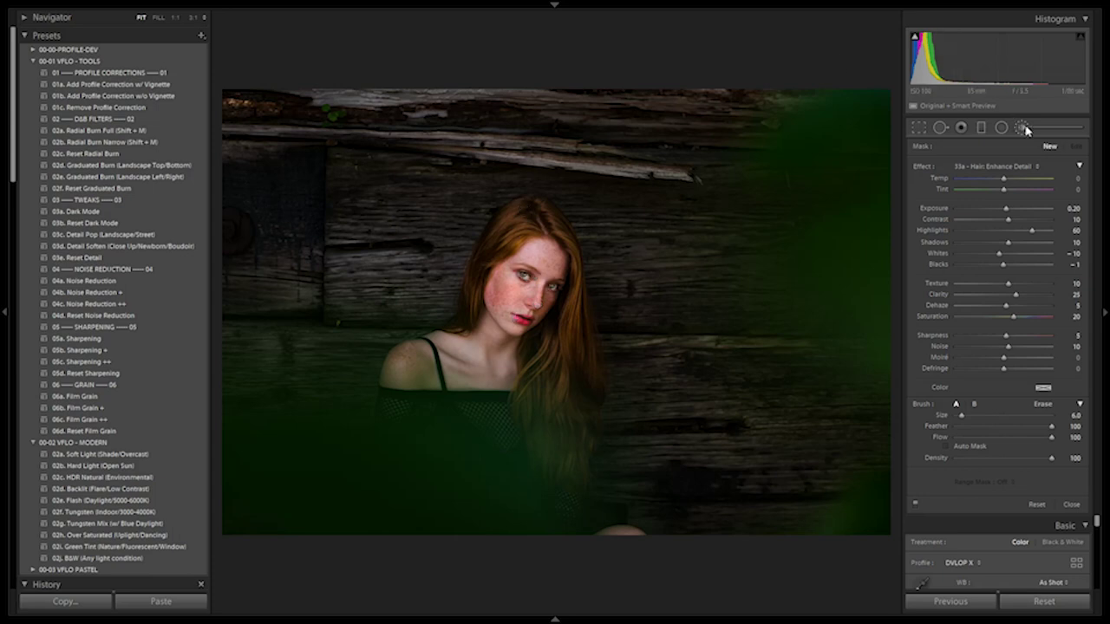
Step: Create a virtual copy of the dark retouched portrait in the Library grid and set the copy back to color
key("d")
key("g")
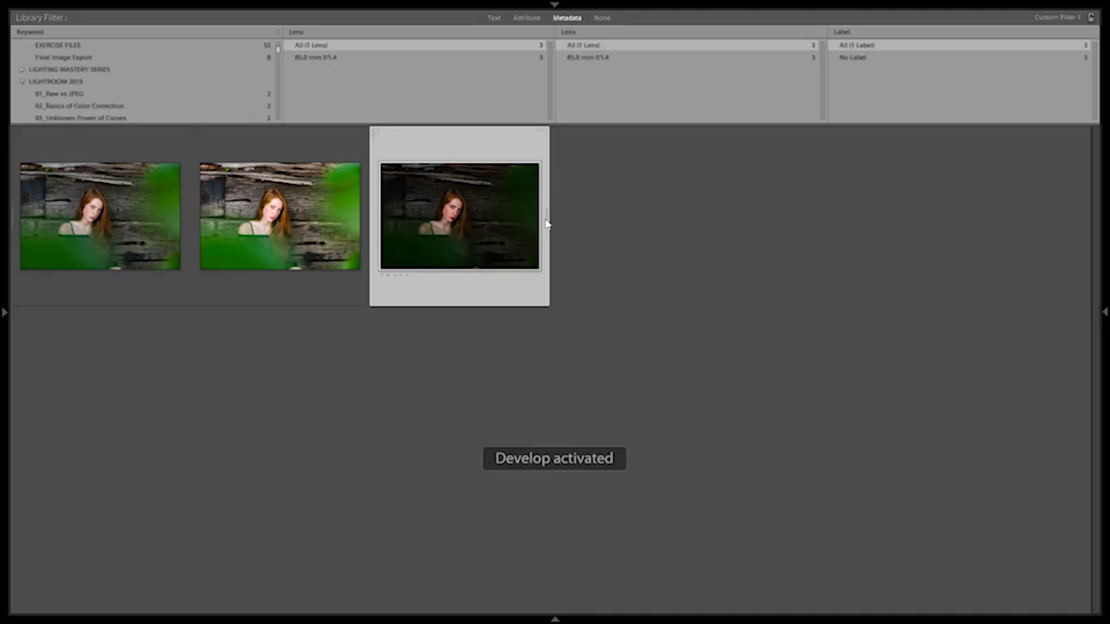
key("ctrl+apostrophe")
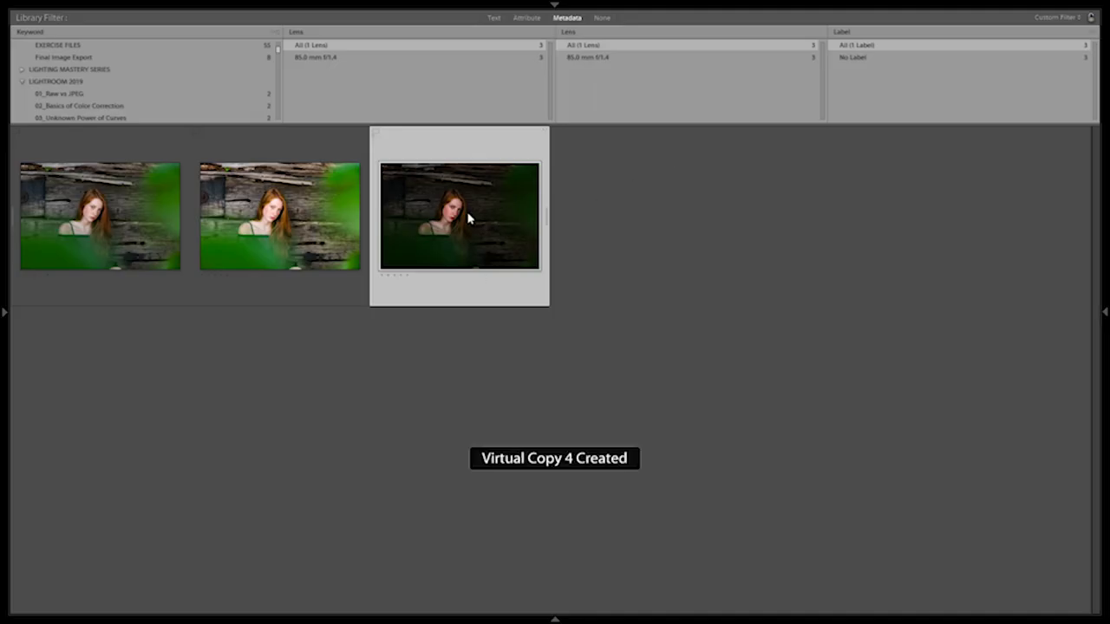
key("v")
left_click(461, 249)
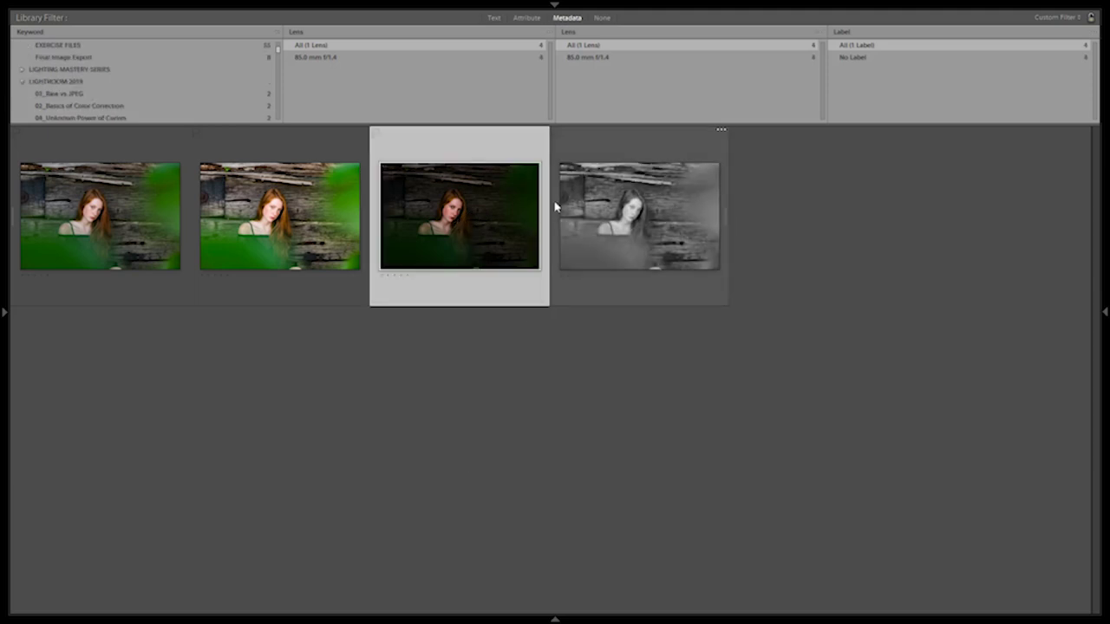
left_click(610, 211)
key("v")
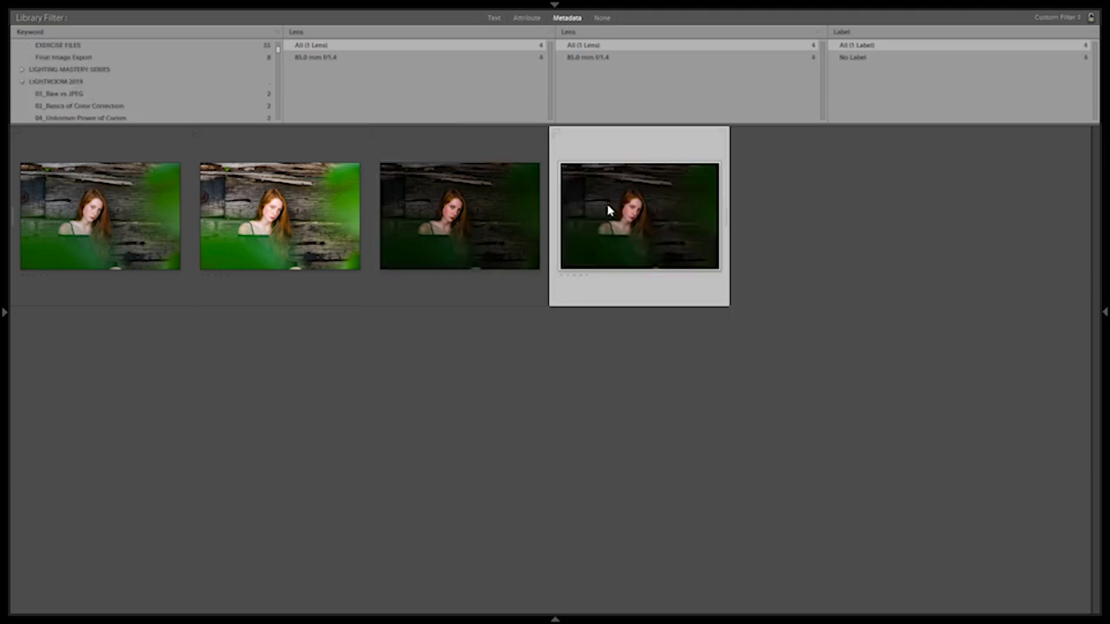
Step: Reset all adjustment brush retouching on the first dark version and return to the Library grid
key("d")
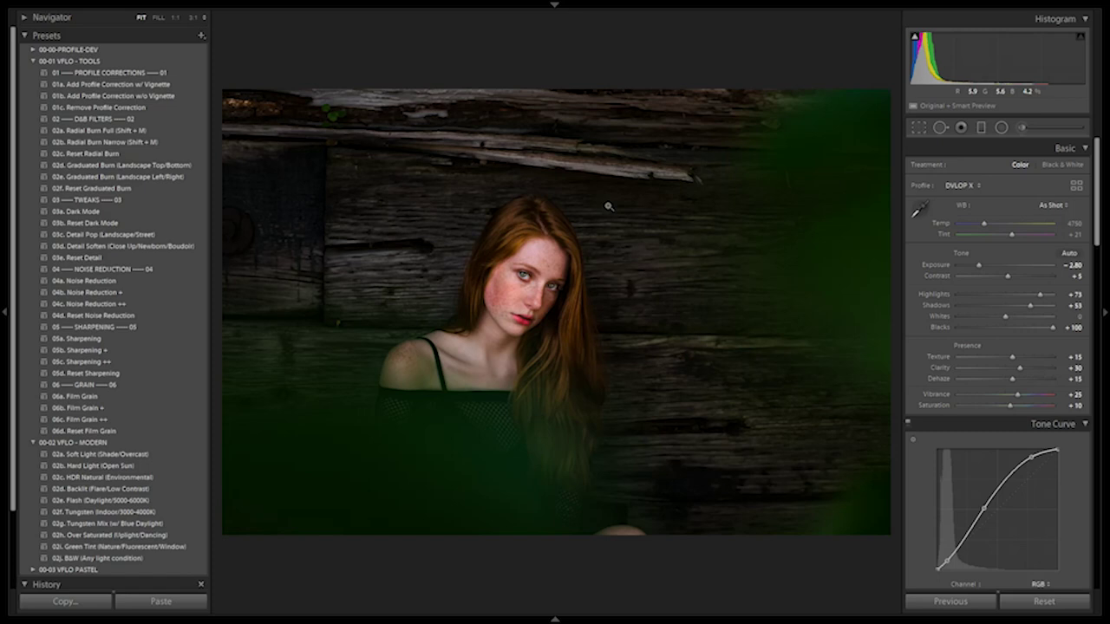
left_click(1028, 129)
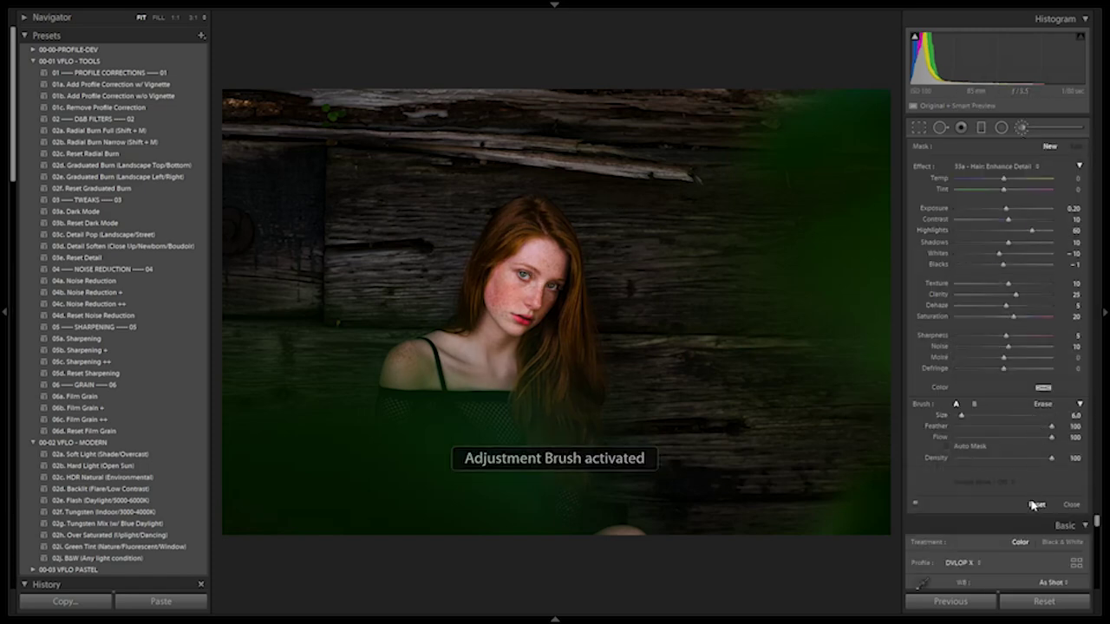
key("g")
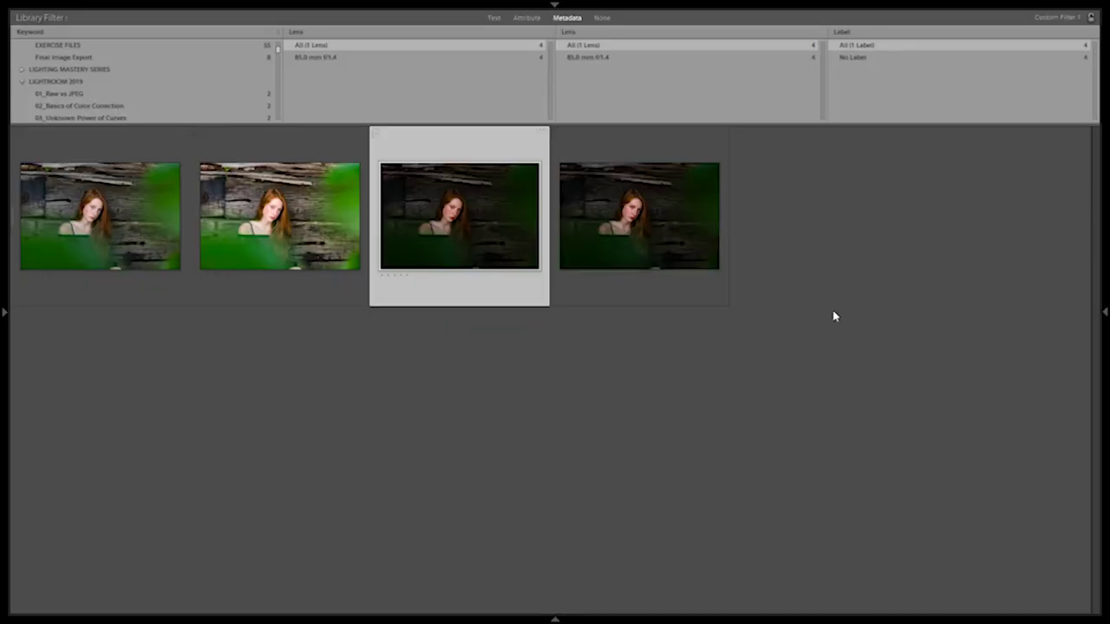
Step: Compare the dark portrait without and with brush retouching side by side, using lights out
key("c")
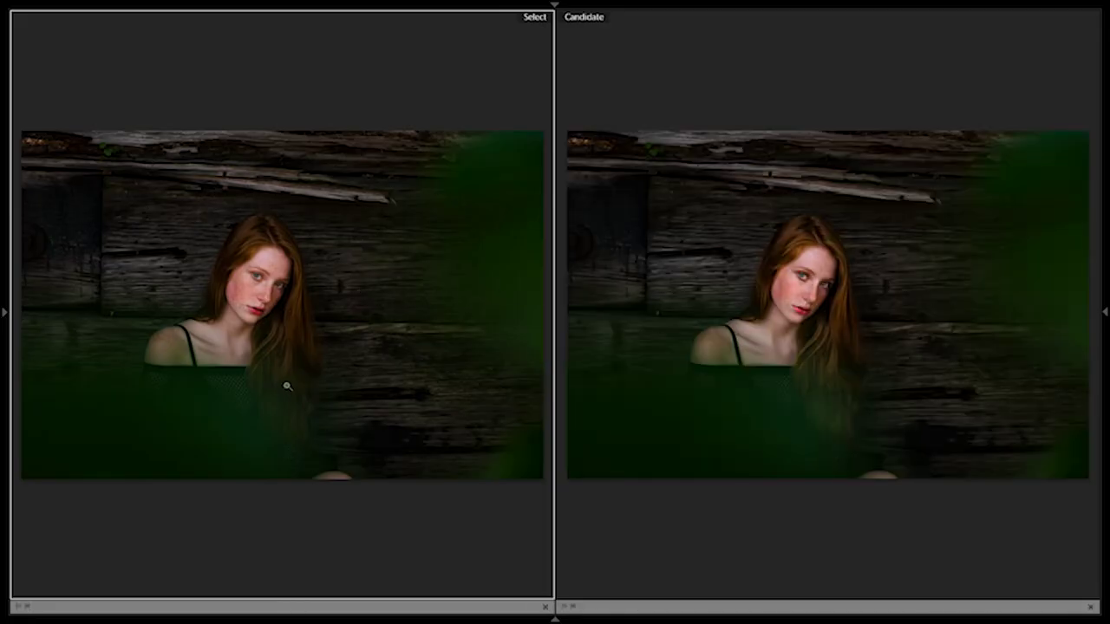
key("l")
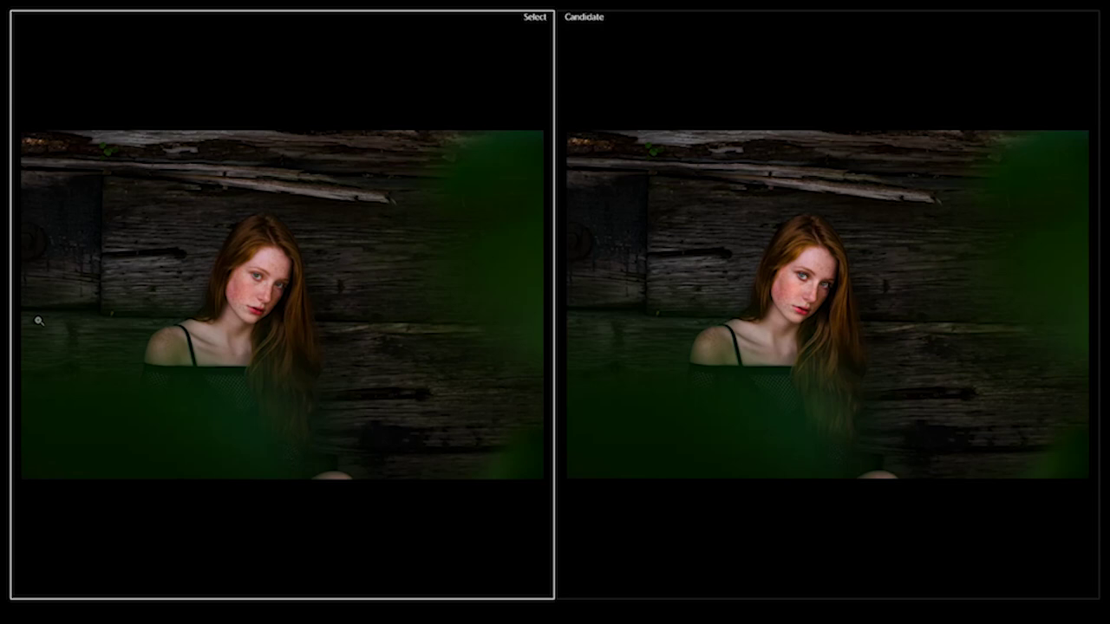
key("g")
key("l")
key("ctrl+d")
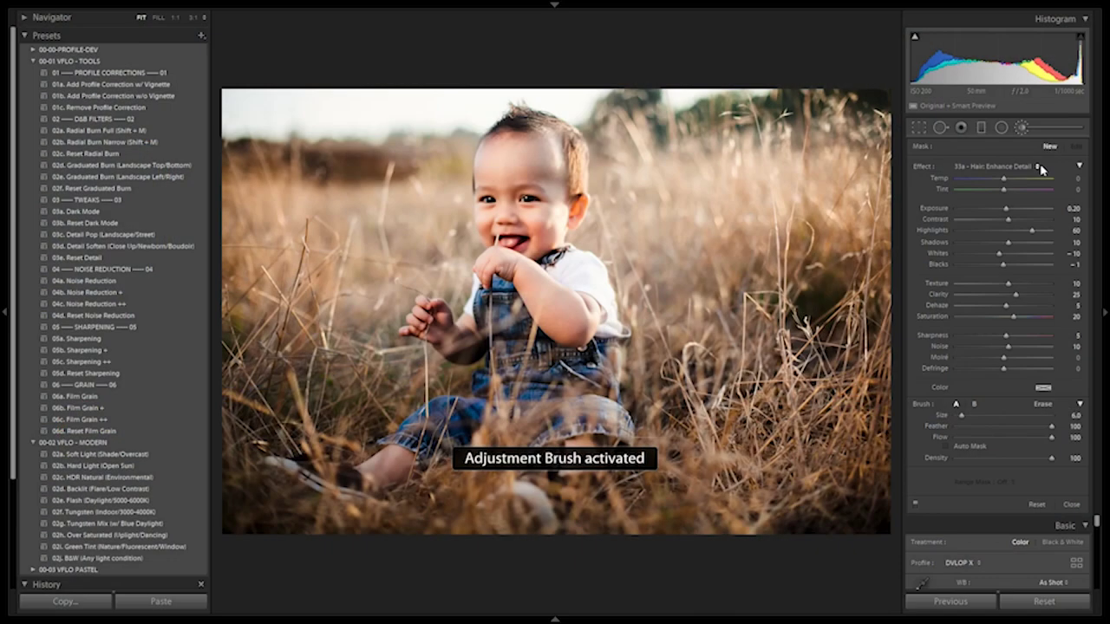
Step: Load the 60a - Sun Flare brush preset for the toddler photo with brush size 47 and flow 50
left_click(1039, 165)
mouse_move(960, 614)
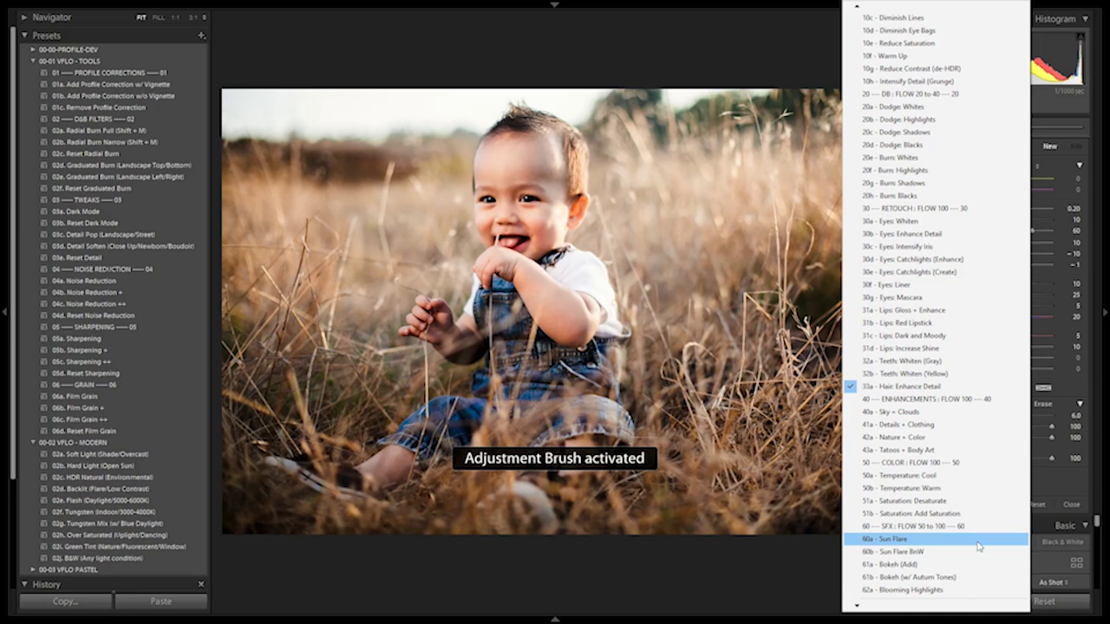
left_click(893, 539)
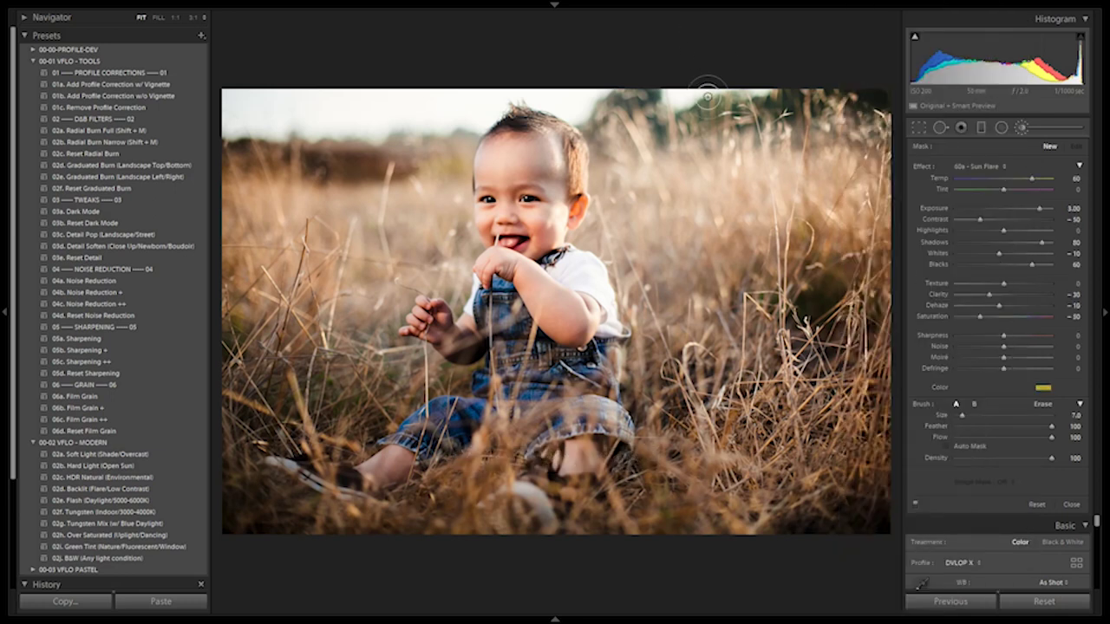
scroll(686, 111, "up", 10)
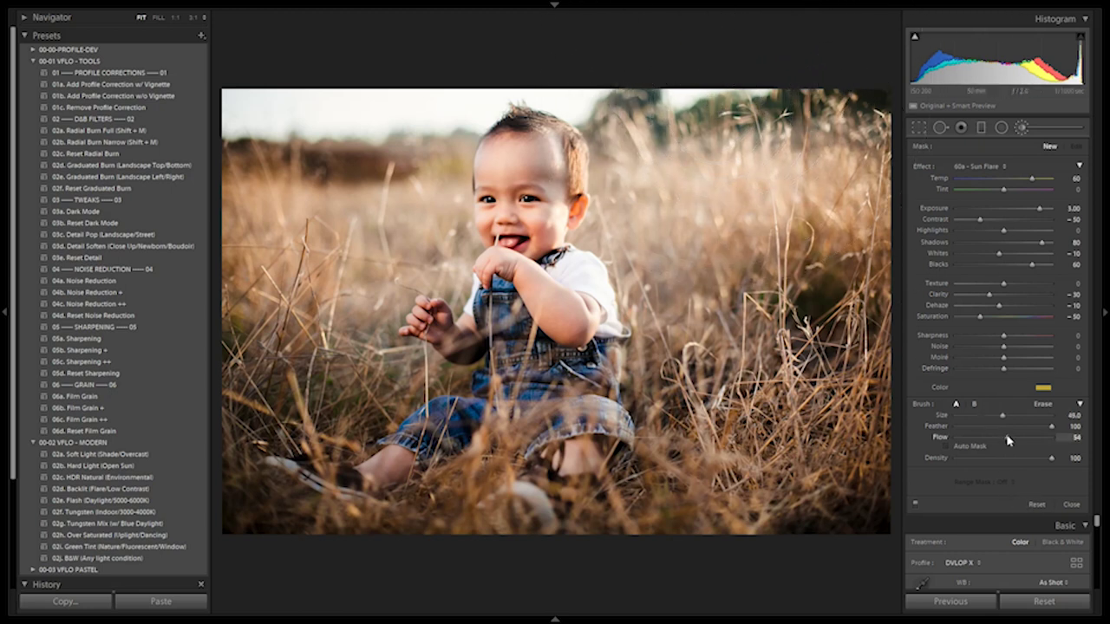
scroll(734, 70, "down", 3)
scroll(738, 71, "up", 1)
scroll(741, 71, "up", 1)
Step: Paint sun flare over the trees and sky behind the toddler, close the brush and return to the Library grid
left_click_drag(742, 94, 726, 73)
mouse_move(794, 66)
left_mouse_down()
mouse_move(724, 72)
mouse_move(758, 71)
left_mouse_up()
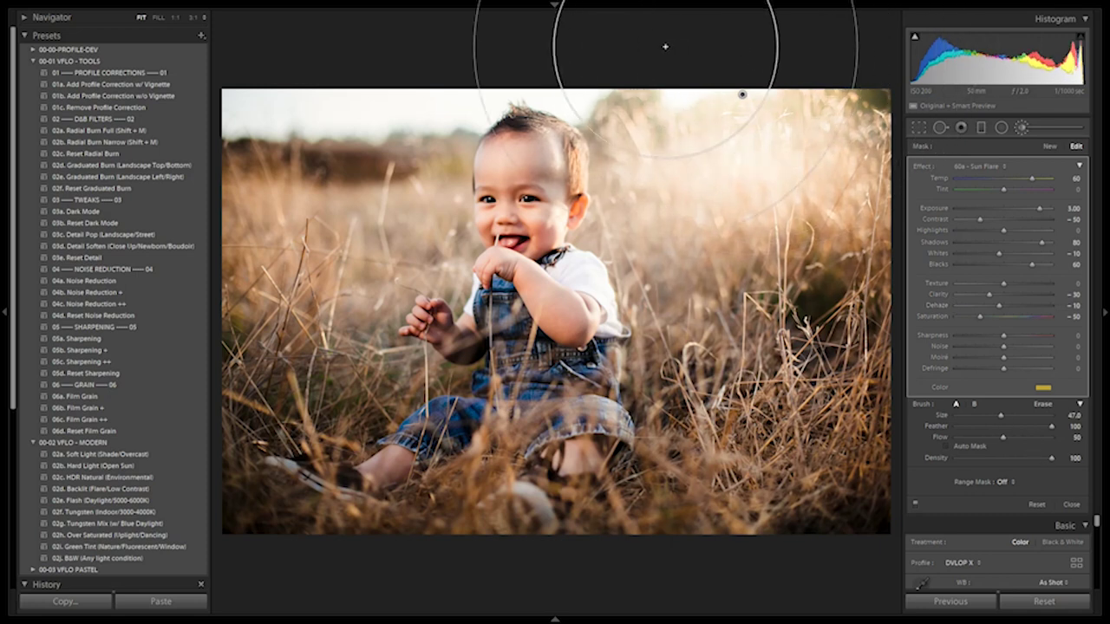
left_click(1020, 128)
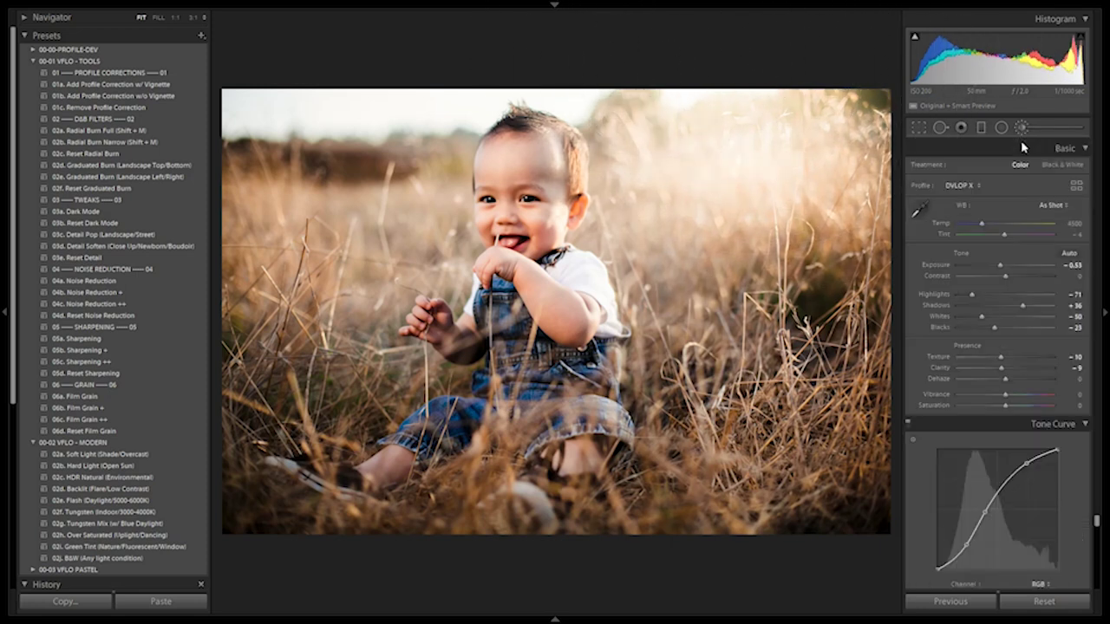
key("g")
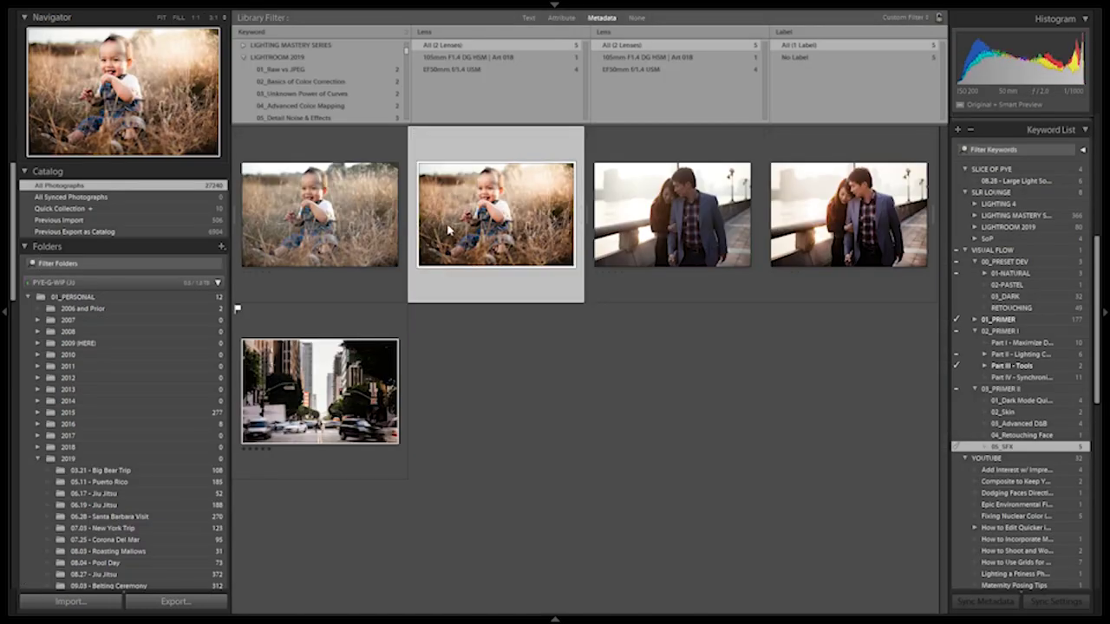
Step: Paint sun flare into the bright sky beside the couple in the second waterfront photo, then return to the Library grid
left_click(719, 204)
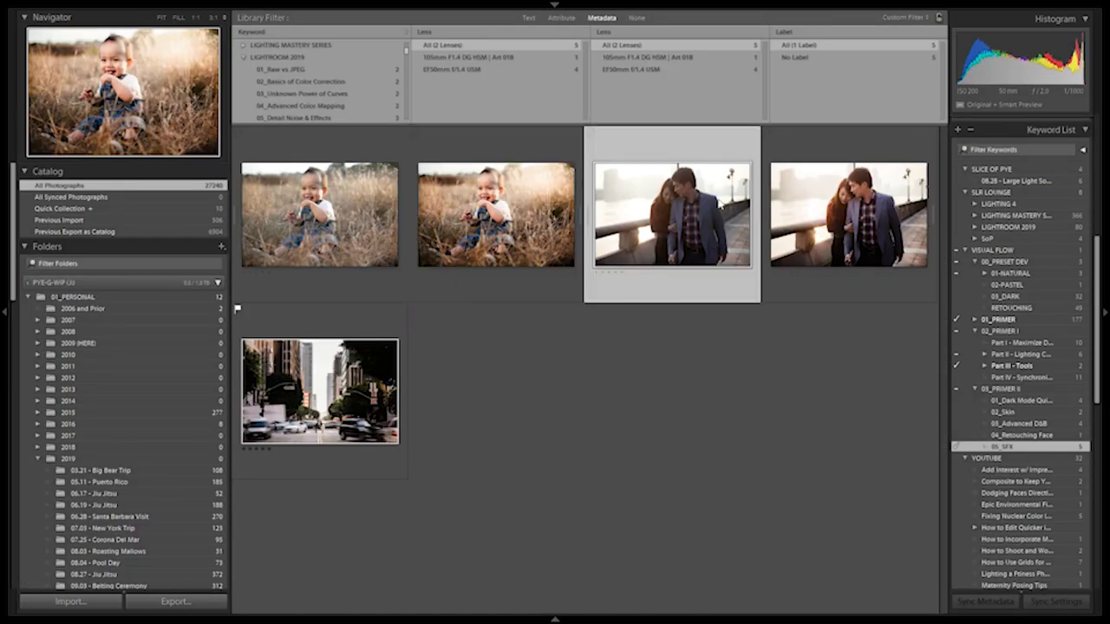
left_click(848, 208)
key("d")
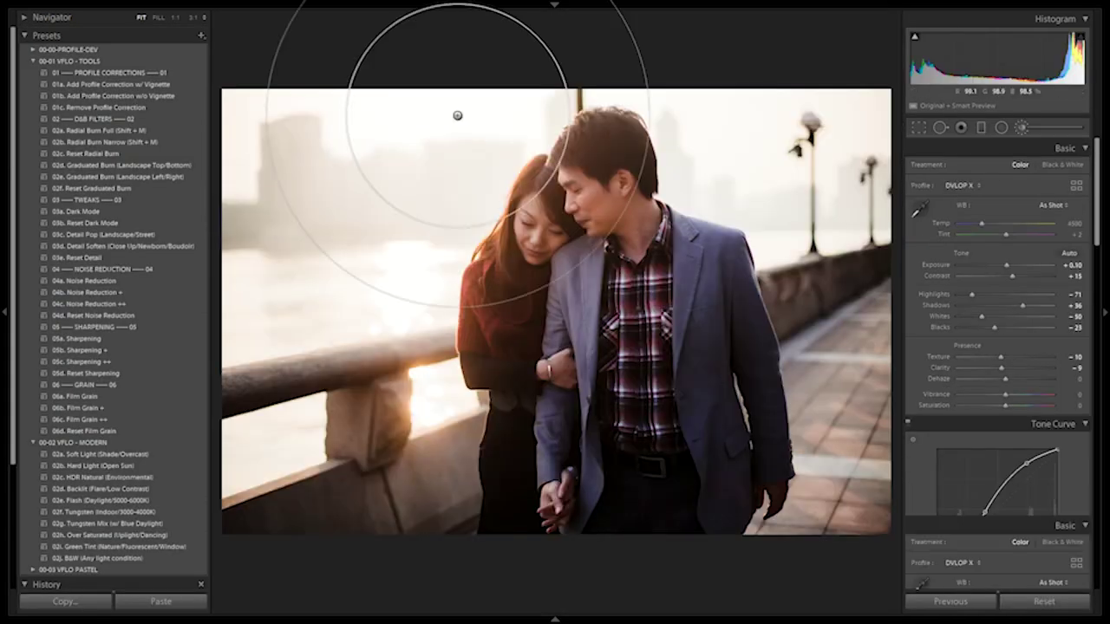
left_click(1021, 127)
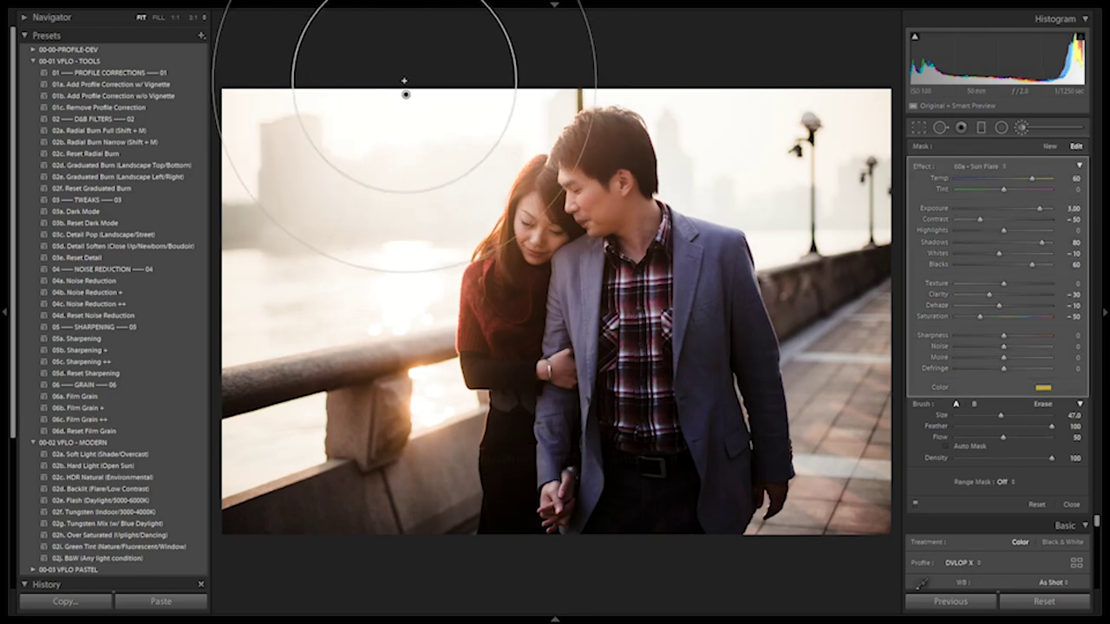
left_click(1023, 128)
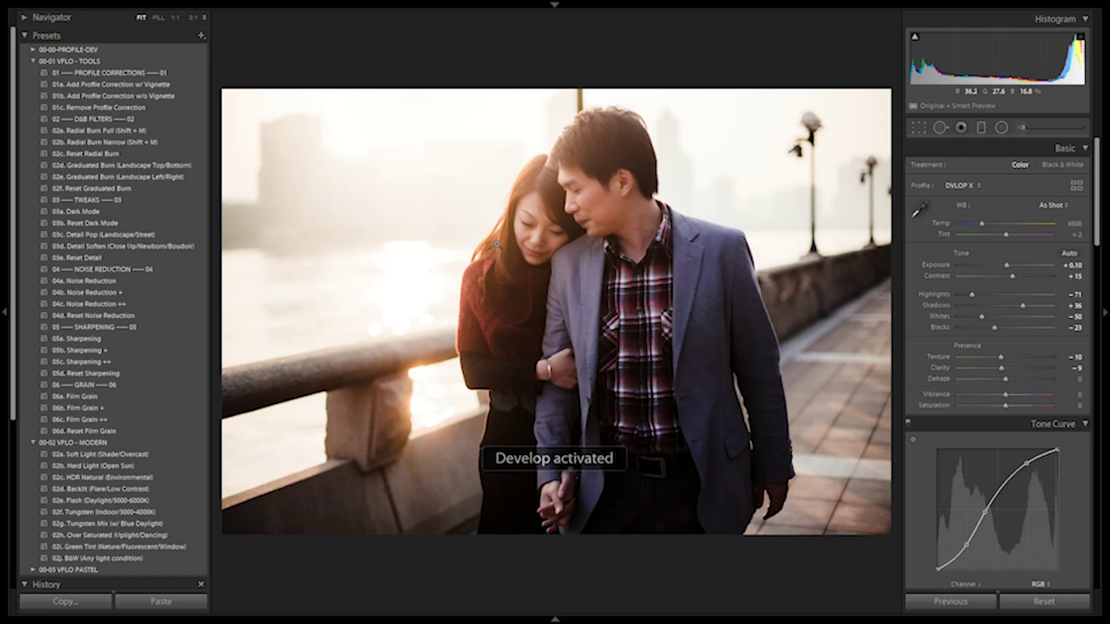
left_click(1023, 128)
key("g")
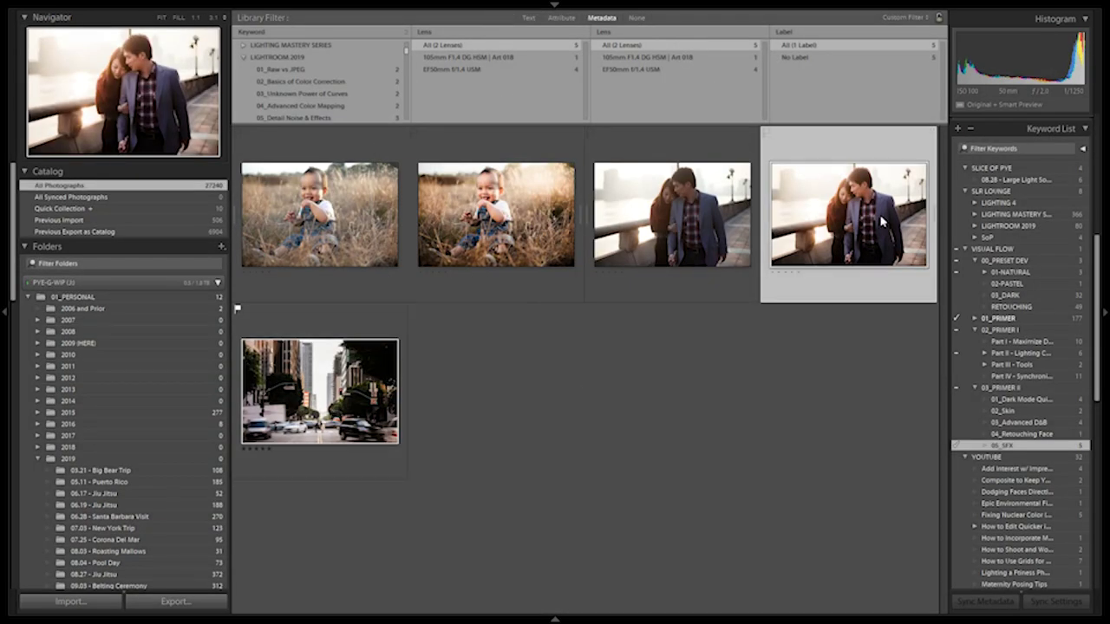
Step: Open the city street photo in Develop and set up a Graduated Filter with the 61a - Bokeh (Add) preset
left_click(532, 238)
left_click(345, 424)
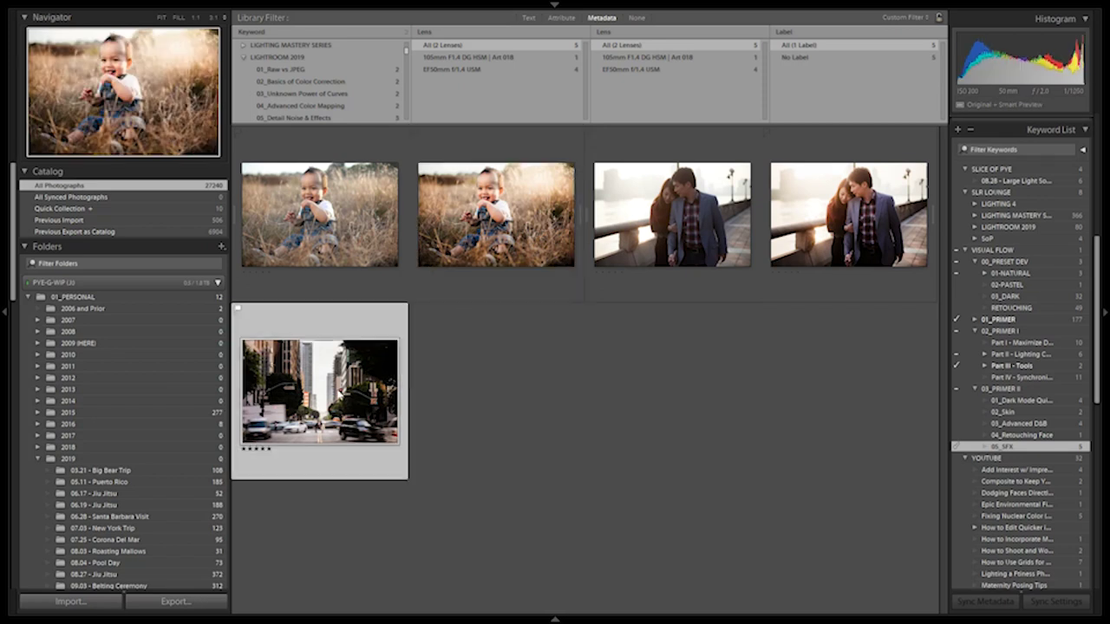
key("d")
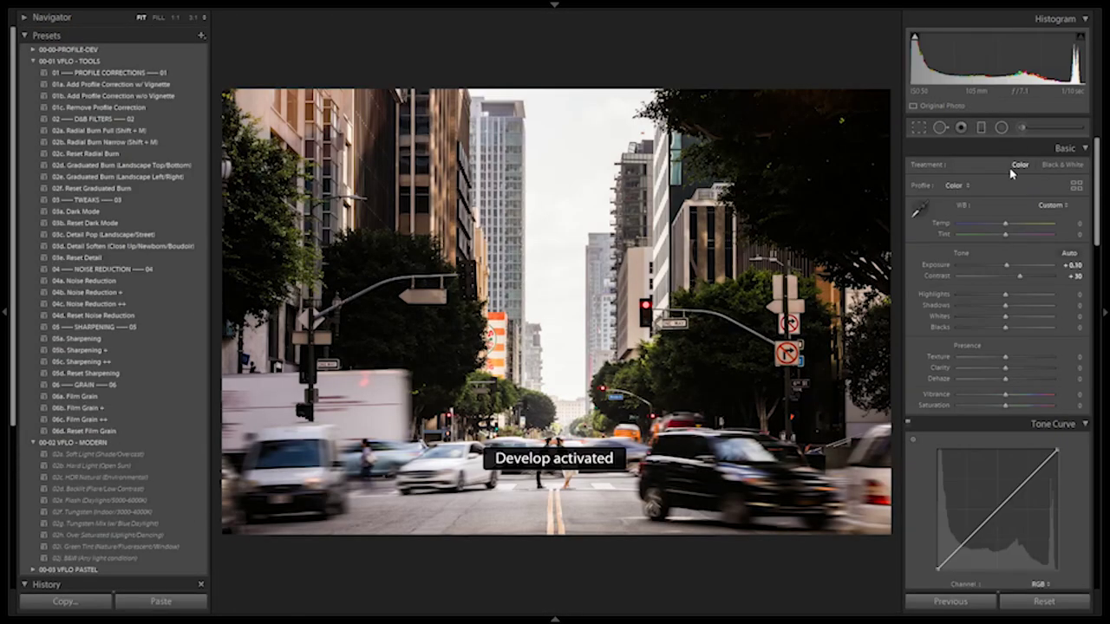
left_click(1021, 127)
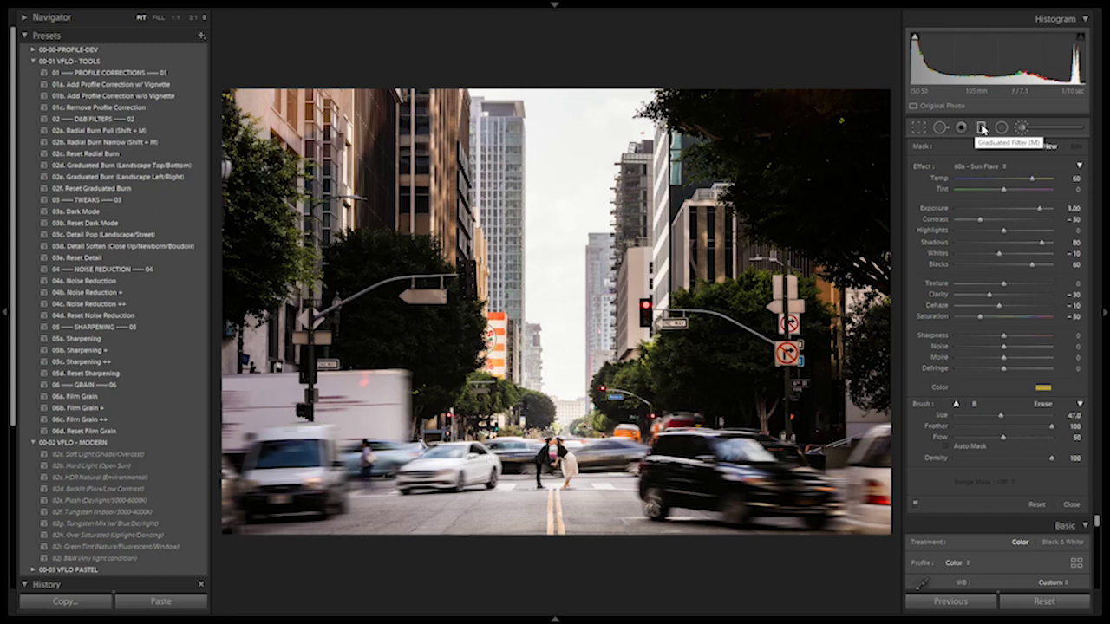
left_click(982, 129)
left_click(988, 167)
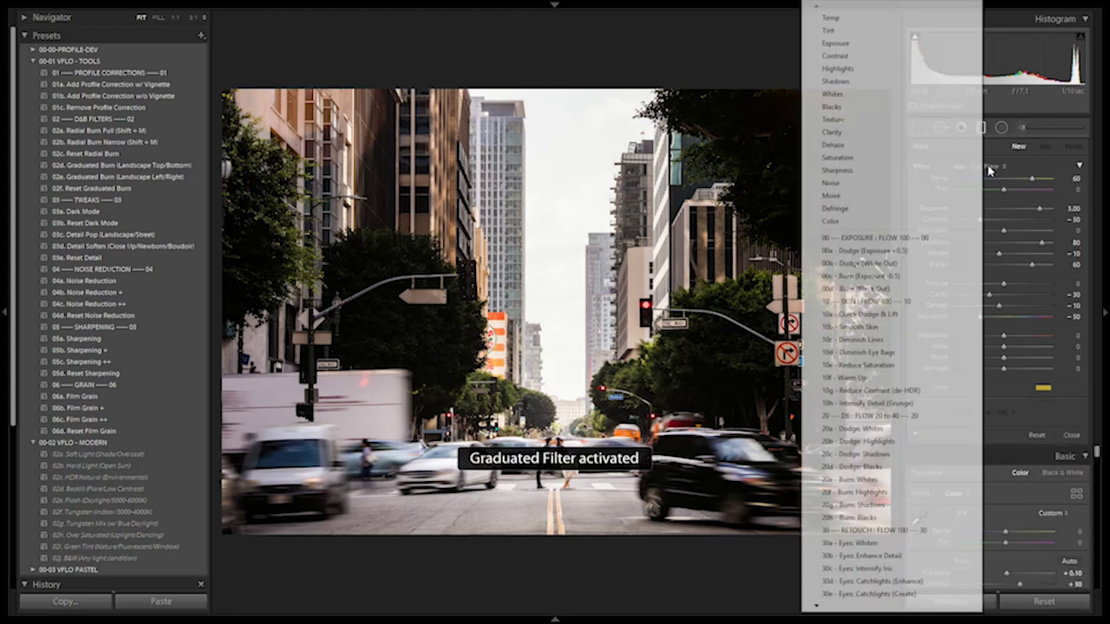
mouse_move(932, 611)
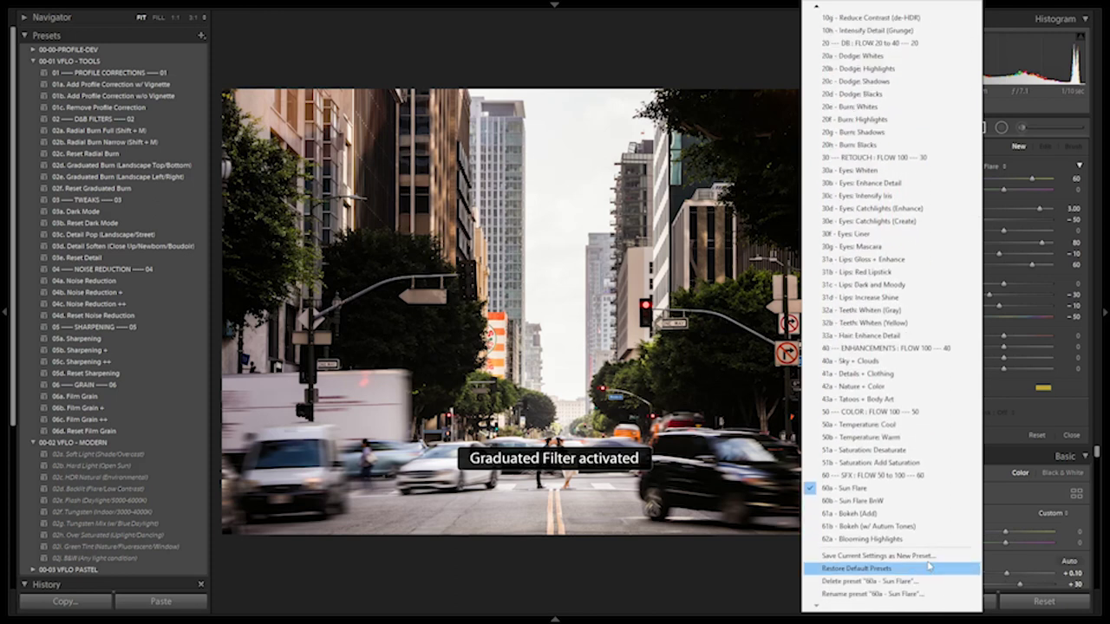
left_click(927, 514)
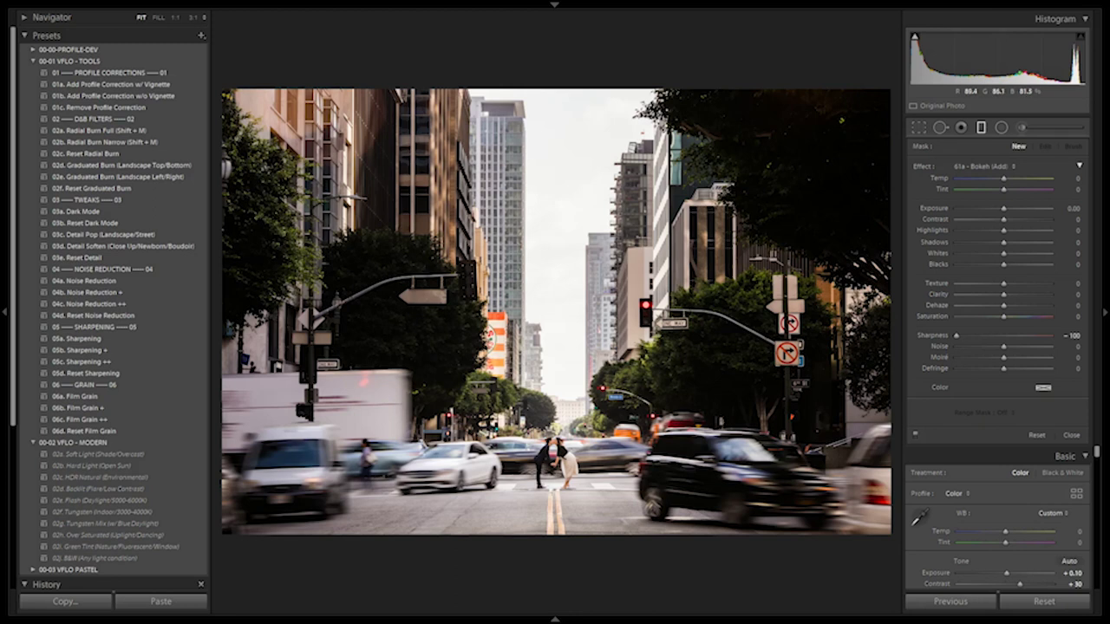
Step: Stack three bokeh graduated filters over the road in the foreground below the kissing couple
mouse_move(551, 489)
left_mouse_down()
mouse_move(554, 444)
mouse_move(557, 535)
left_mouse_up()
left_click_drag(562, 447, 562, 432)
left_click_drag(551, 547, 552, 454)
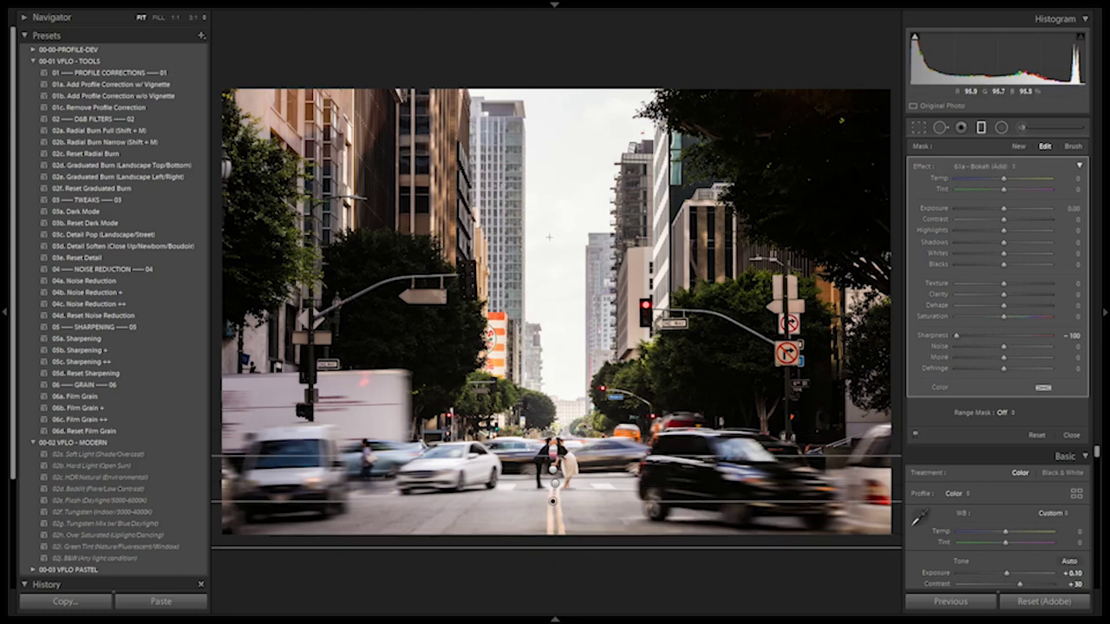
Step: Add three bokeh graduated filters over the sky, buildings and street behind the couple, lowering the first one toward the trees
left_click_drag(550, 262, 550, 454)
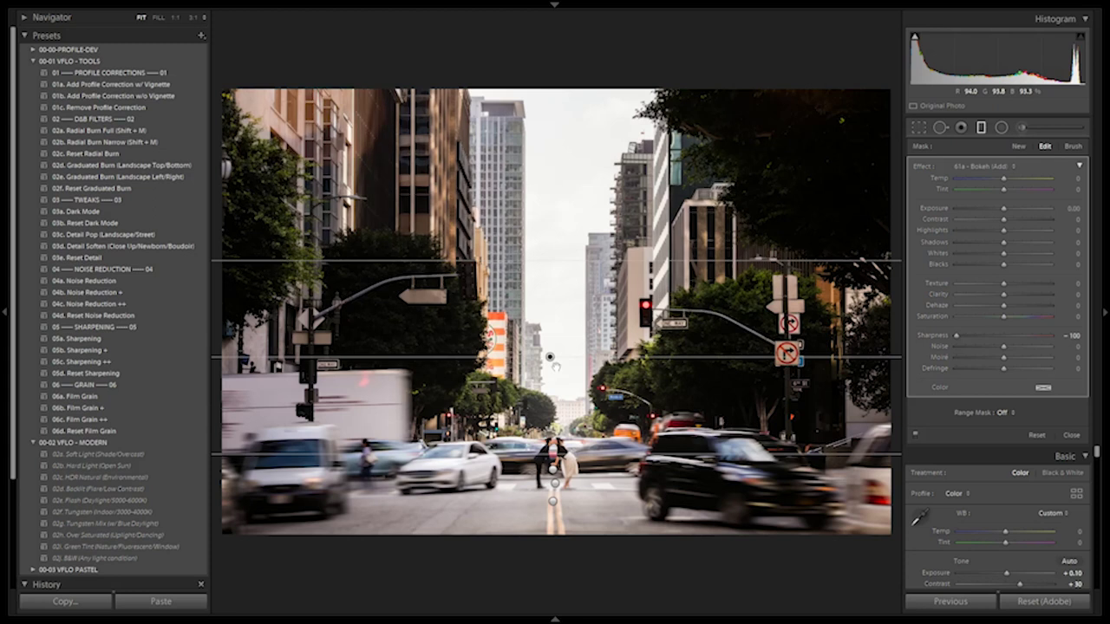
mouse_move(553, 134)
left_mouse_down()
mouse_move(564, 406)
mouse_move(555, 300)
mouse_move(552, 434)
mouse_move(554, 408)
mouse_move(553, 422)
left_mouse_up()
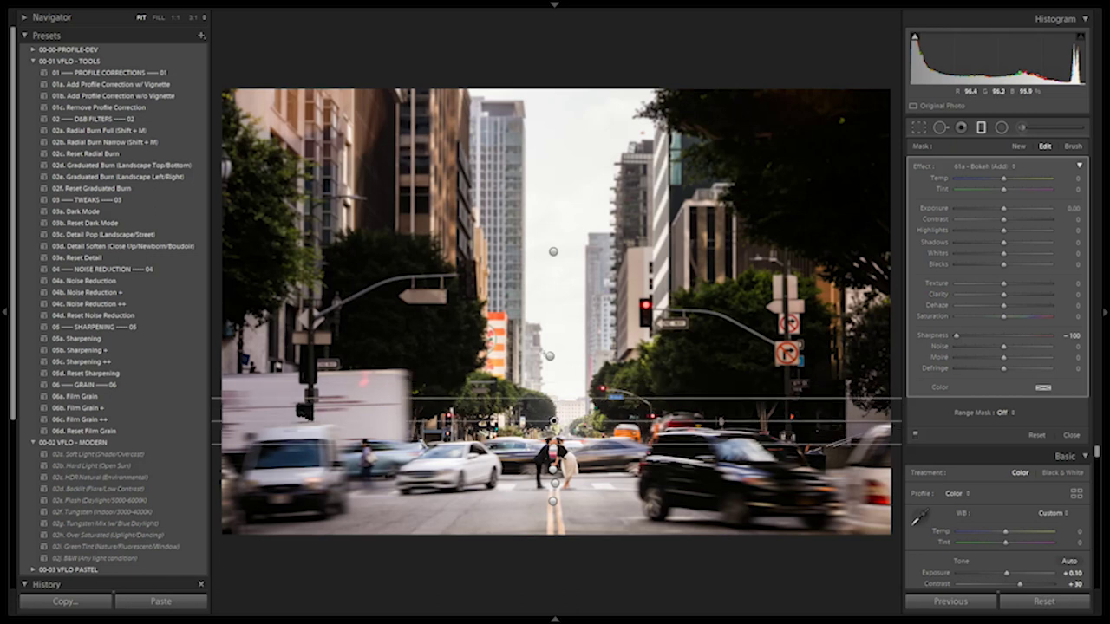
left_click(551, 355)
left_click_drag(553, 452, 554, 394)
left_click_drag(552, 328, 553, 382)
Step: Check the blur around the couple and traffic at 1:1, then move the uppermost bokeh gradient higher into the sky
key("z")
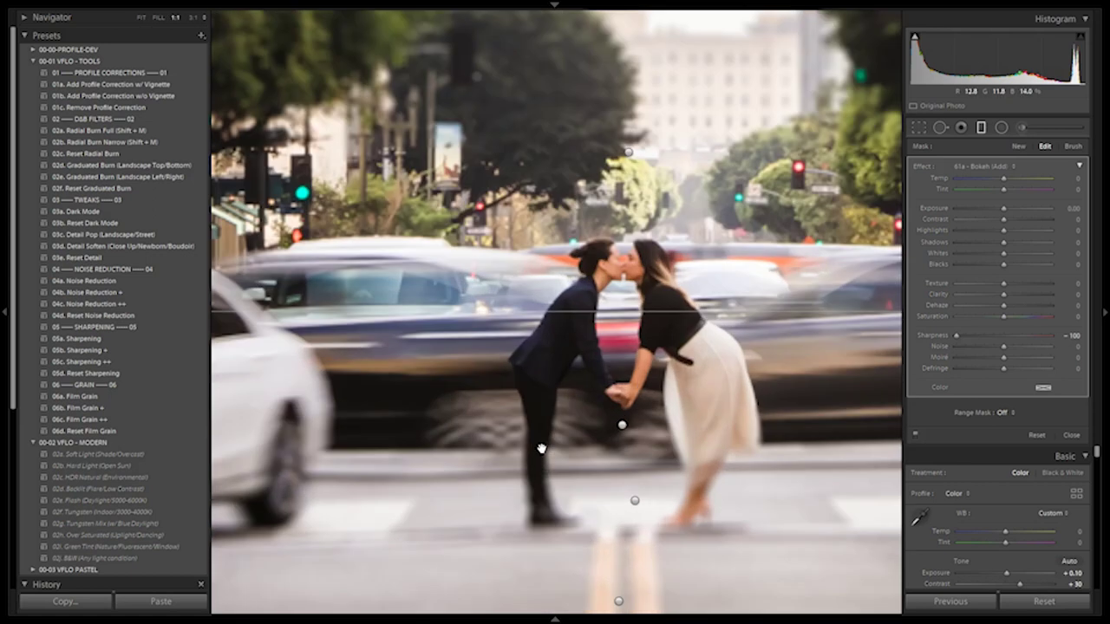
key("z")
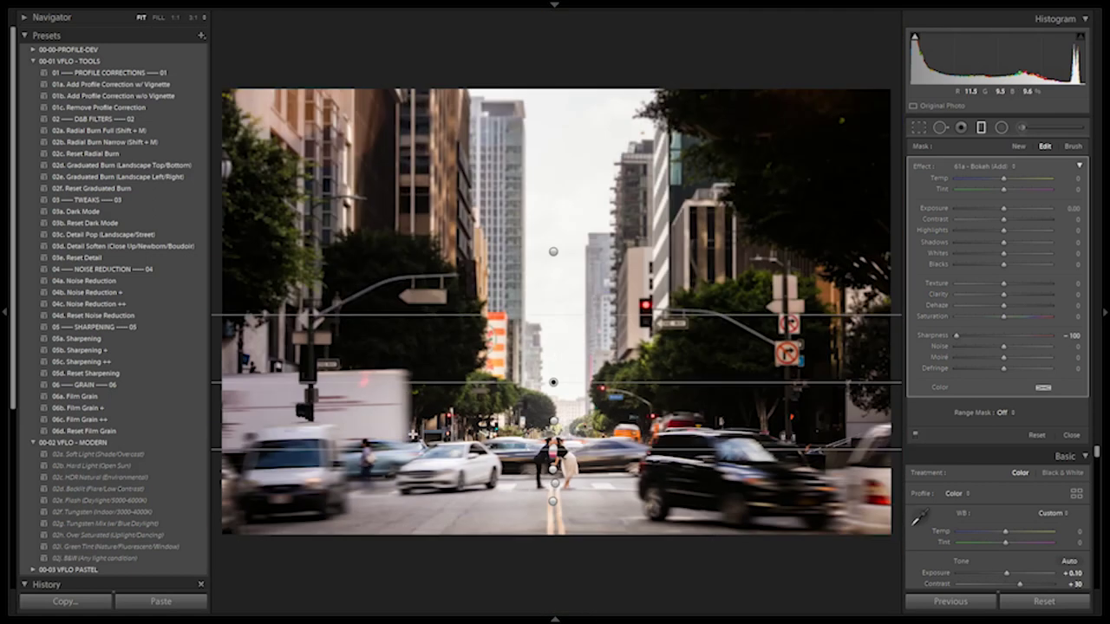
left_click(670, 436)
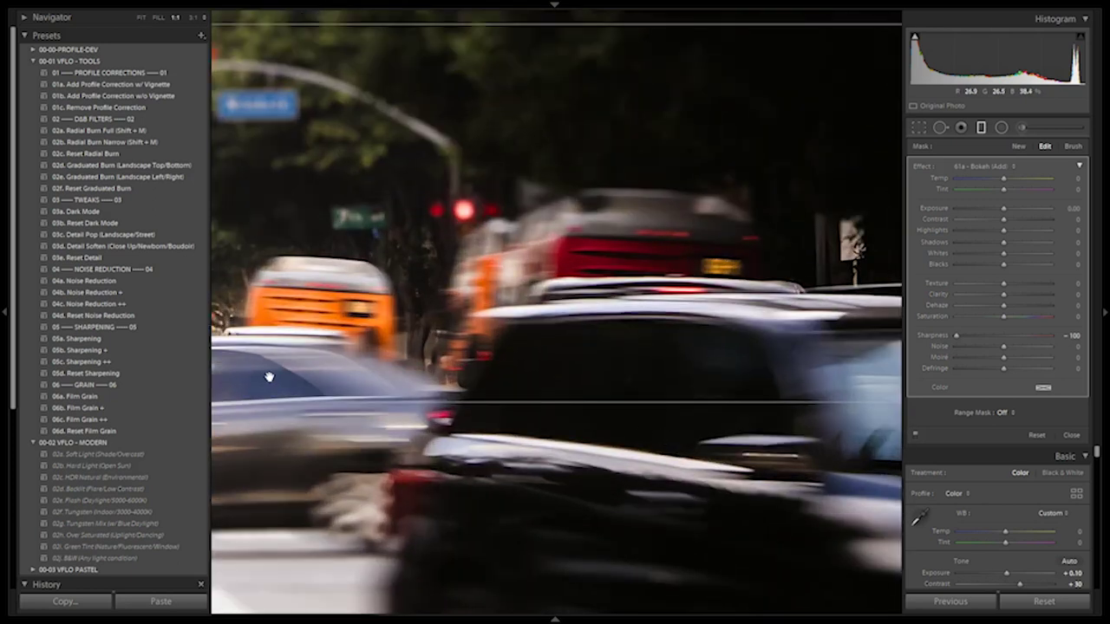
left_click_drag(431, 354, 957, 343)
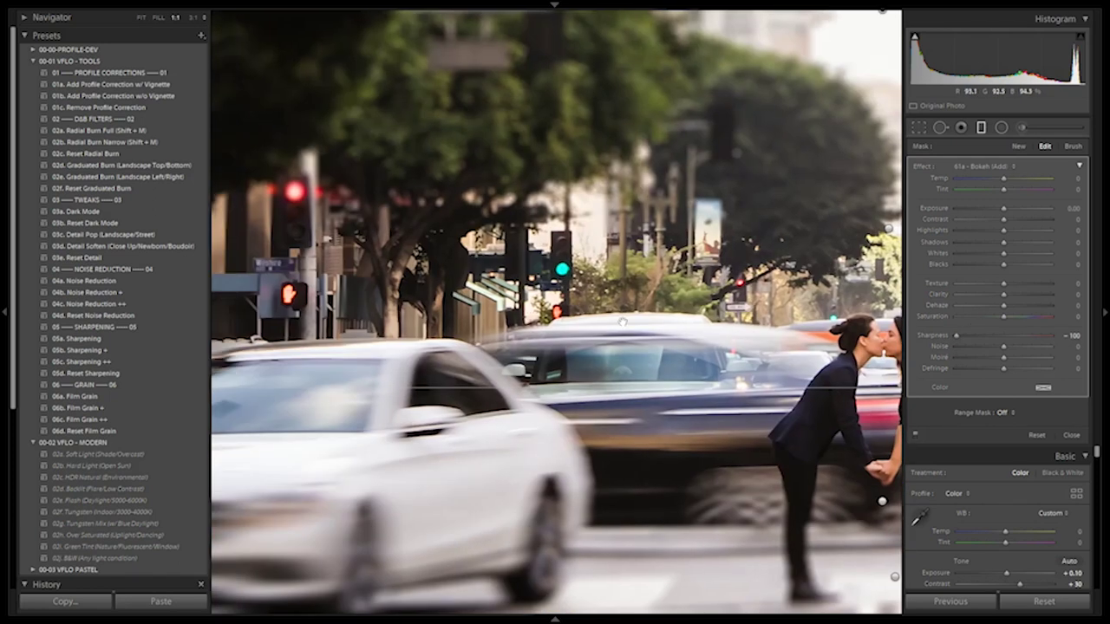
key("z")
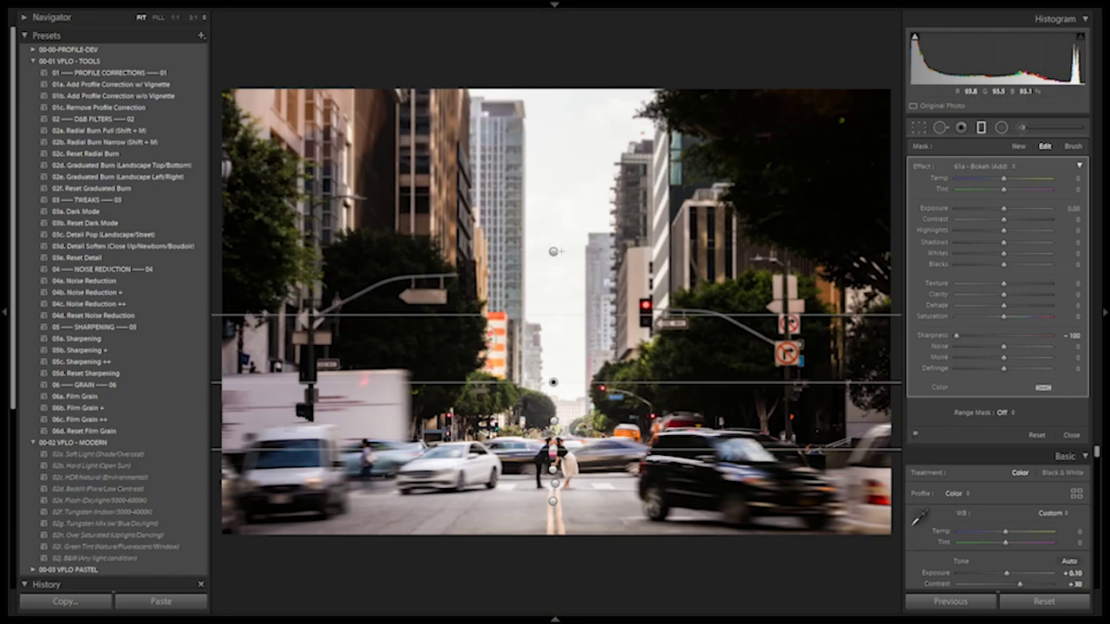
left_click_drag(554, 253, 559, 197)
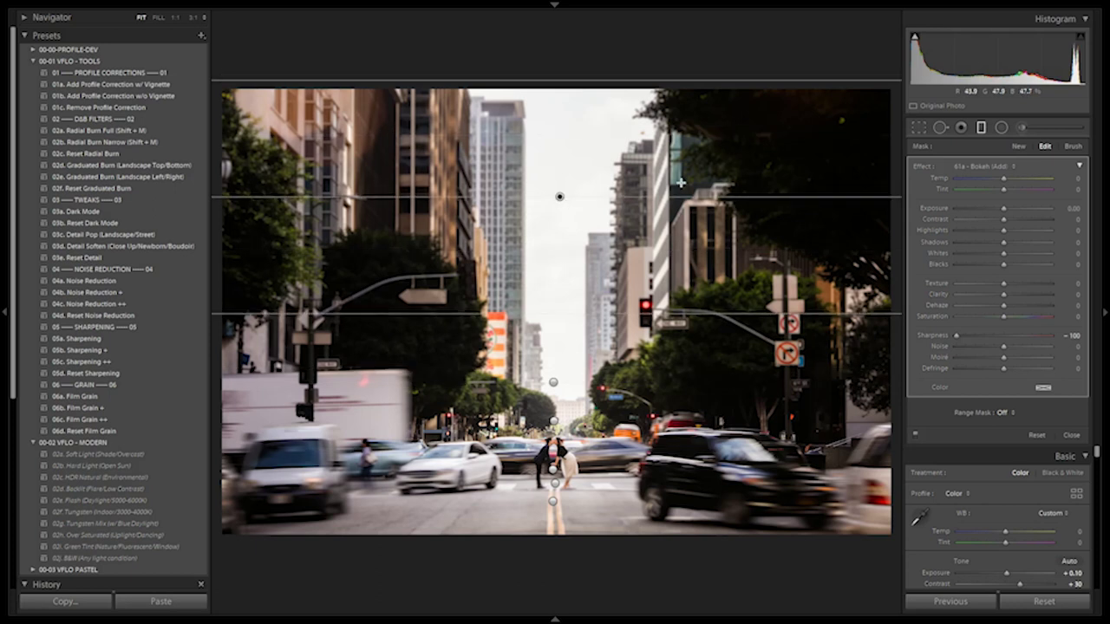
key("d")
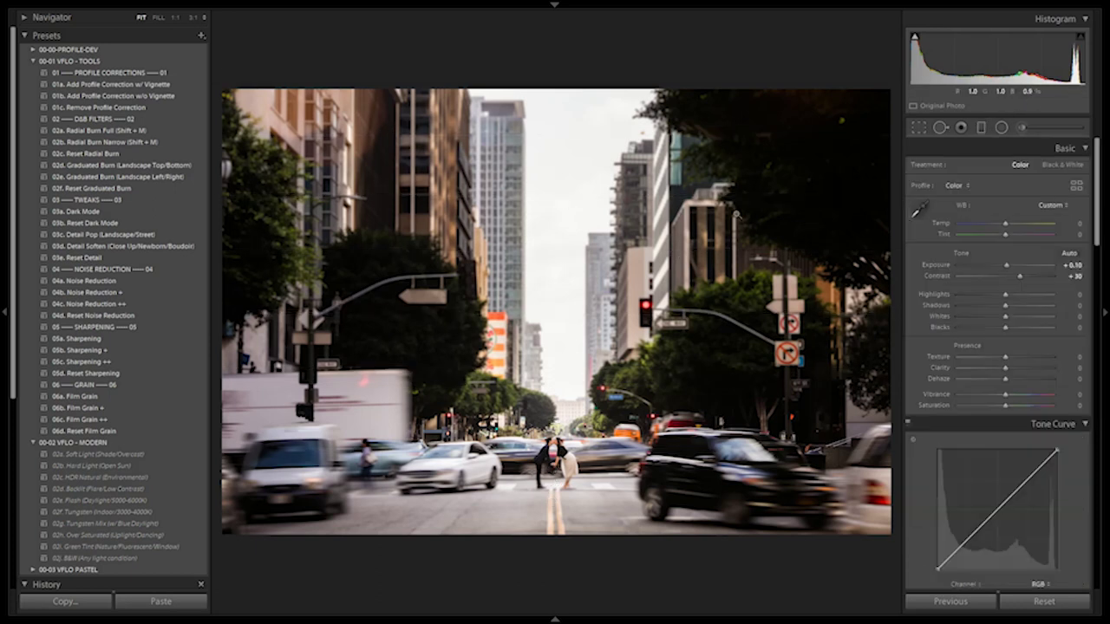
Step: Compare the street photo before and after the edits and return to the Library grid
key("backslash")
key("backslash")
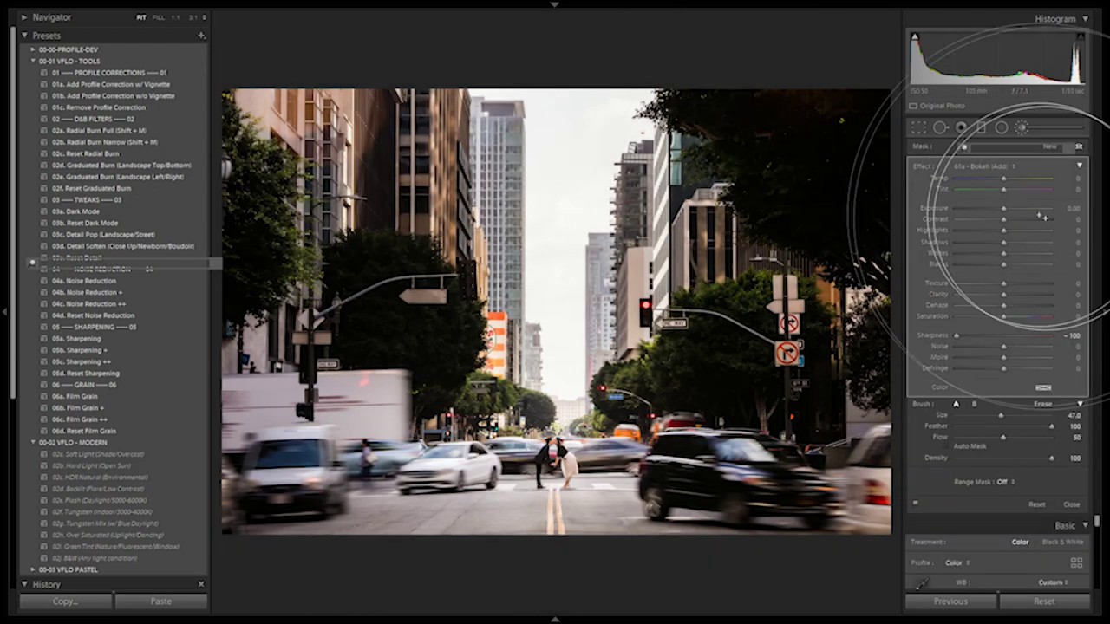
key("g")
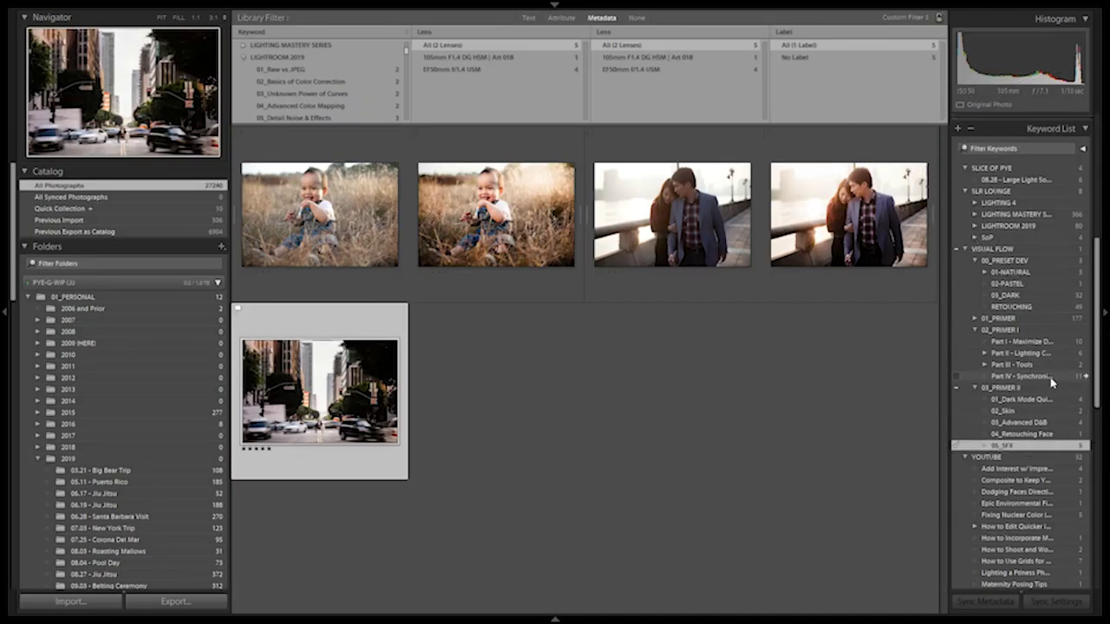
Step: Browse the 00_PRESET DEV and 02_PRIMER I keyword photos, then open the portrait of the couple by the sea in Develop
left_click(1085, 261)
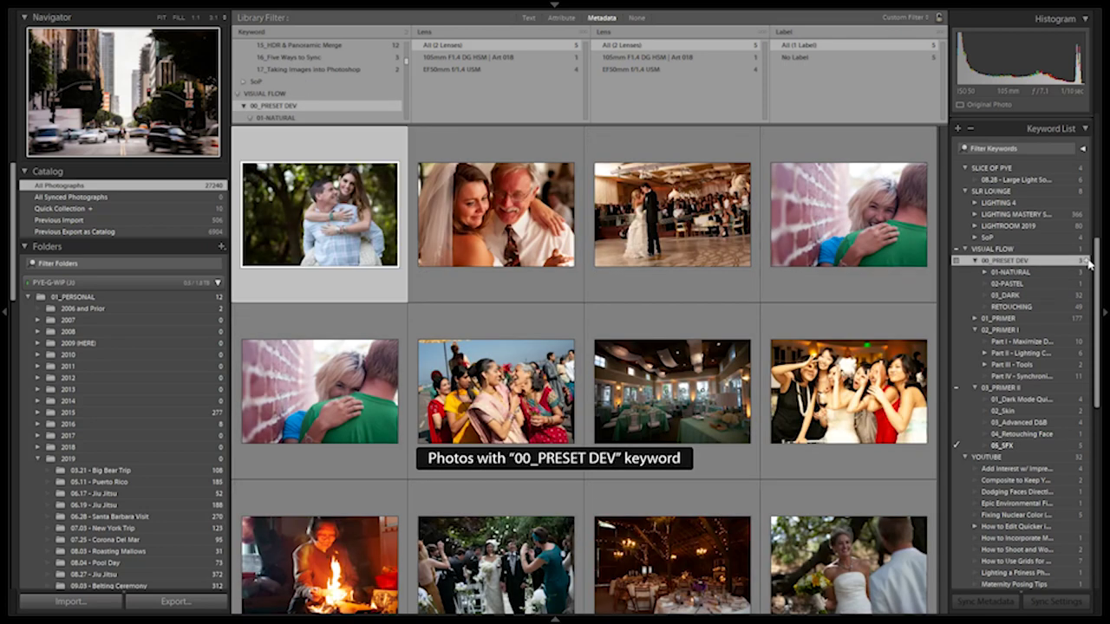
left_click(1084, 330)
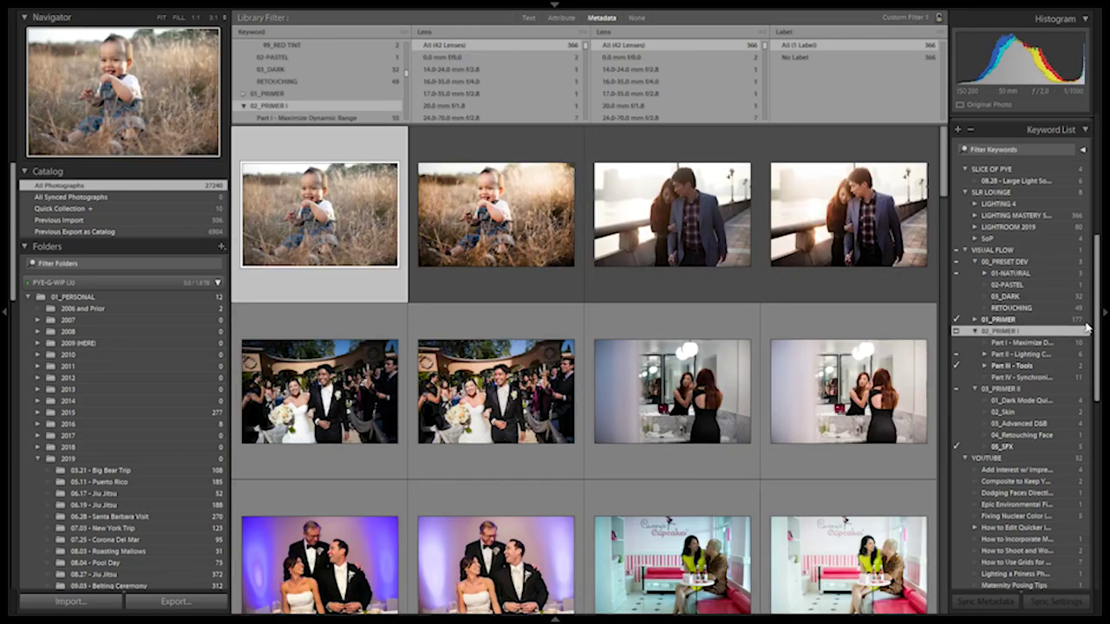
scroll(736, 341, "down", 3)
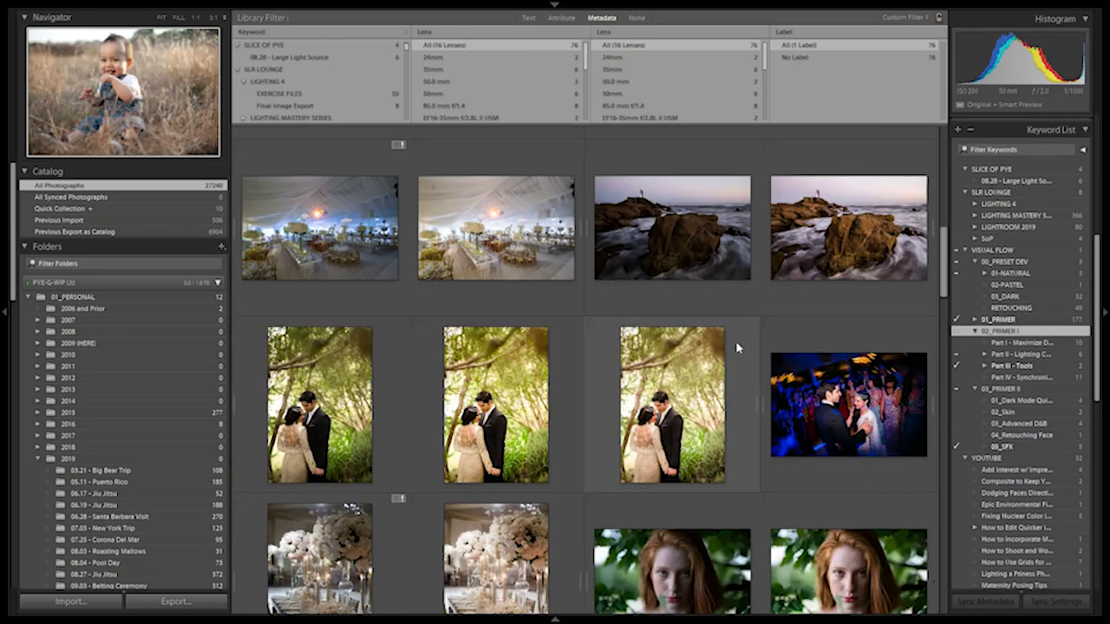
scroll(738, 352, "down", 5)
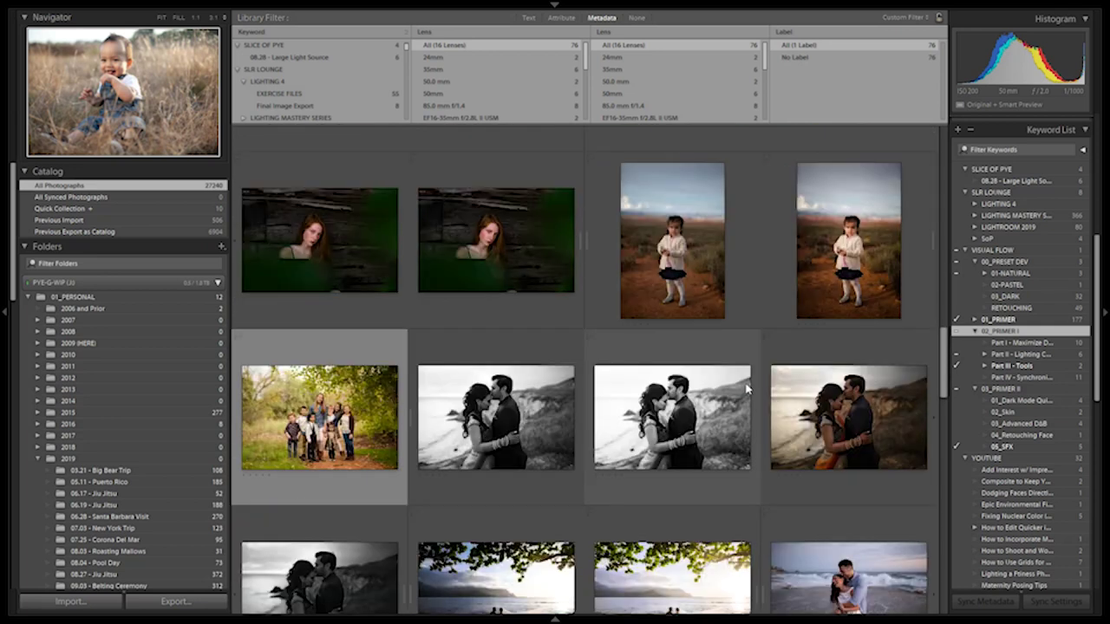
scroll(746, 390, "down", 3)
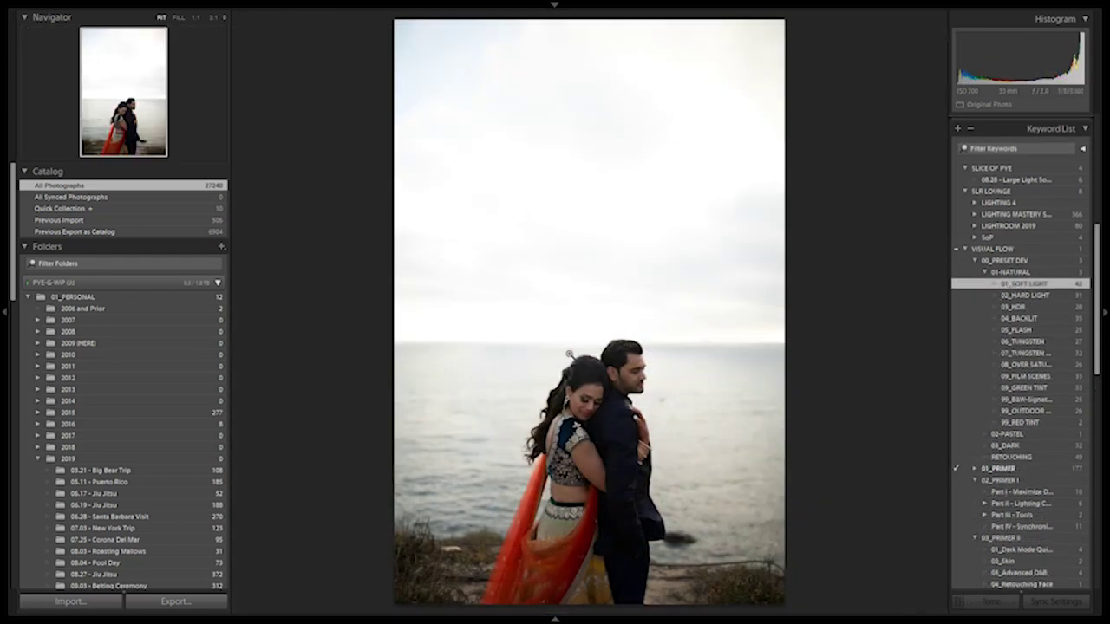
key("g")
key("d")
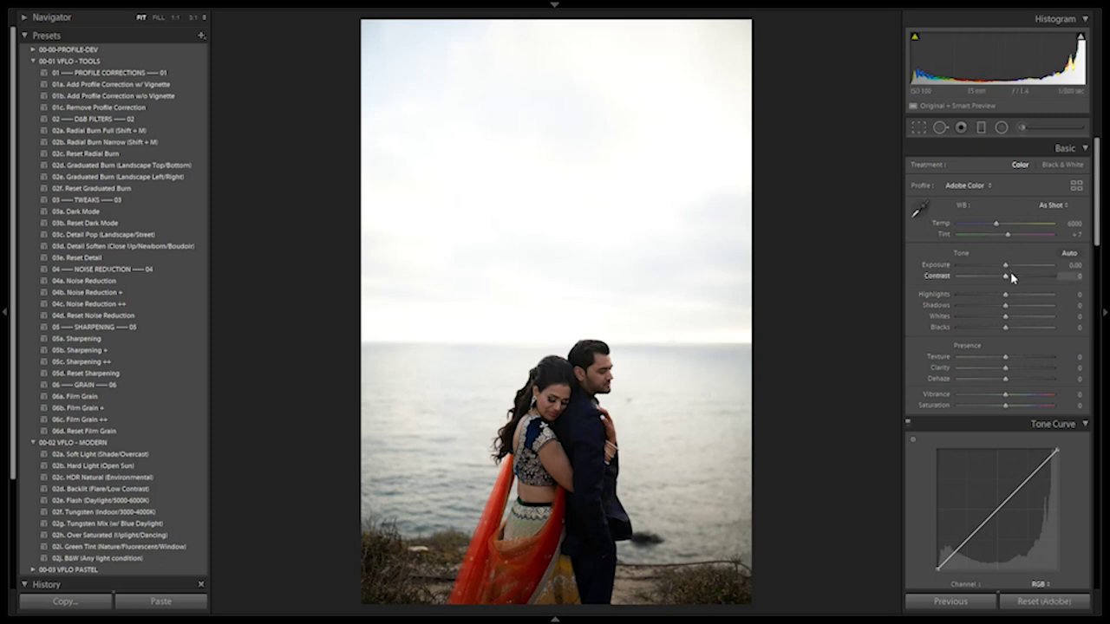
Step: Lower the portrait's exposure to −3.60 to examine the detail in the sky, then reset the exposure
left_click_drag(1006, 266, 974, 272)
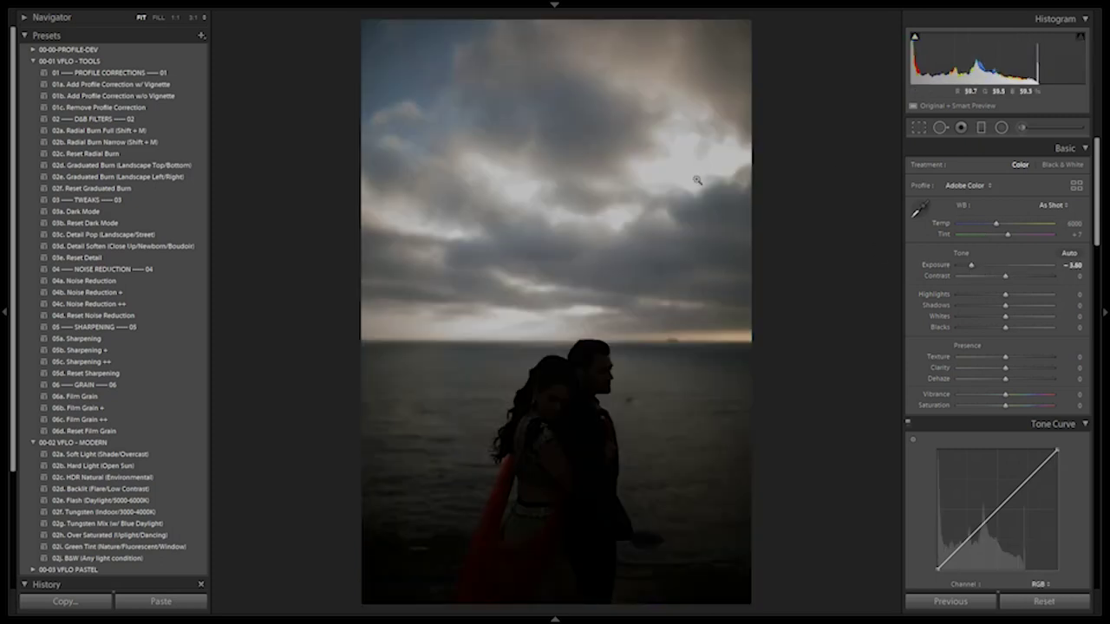
left_click_drag(974, 271, 972, 269)
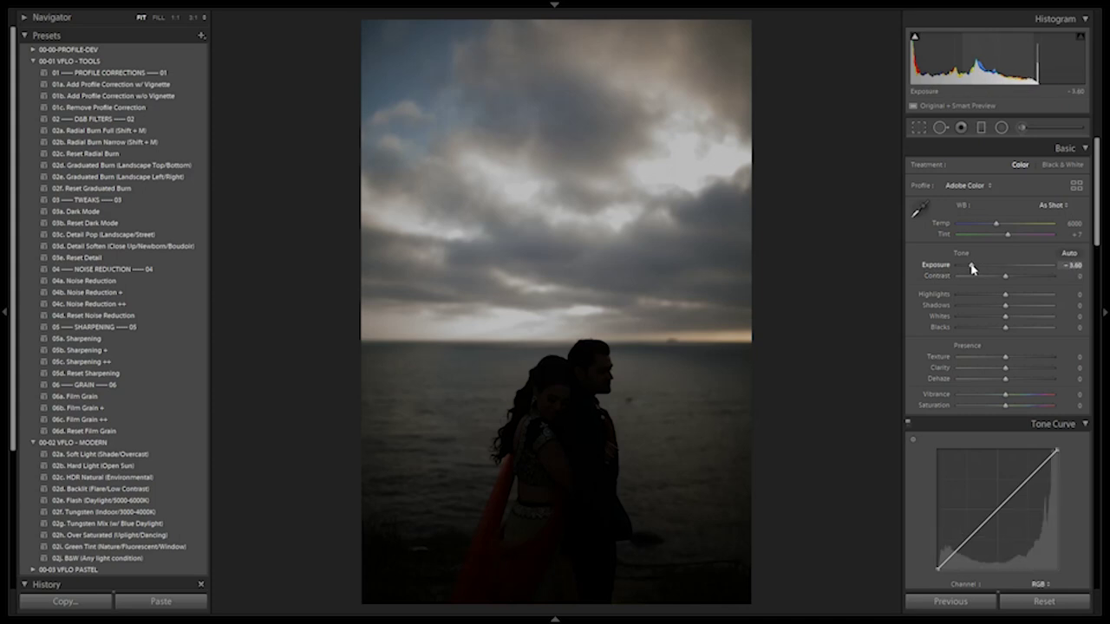
double_click(971, 267)
Step: Apply the 02c. HDR Natural (Environmental) preset, with the exposure set to −1.29 and the temperature to 5600
left_click_drag(971, 269, 964, 264)
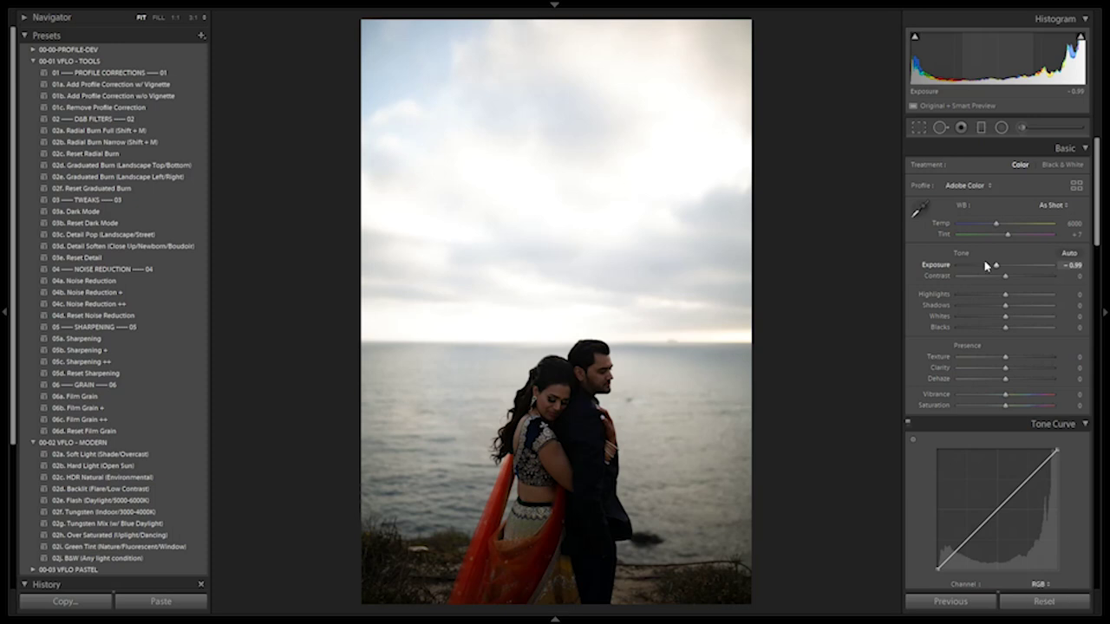
left_click(113, 478)
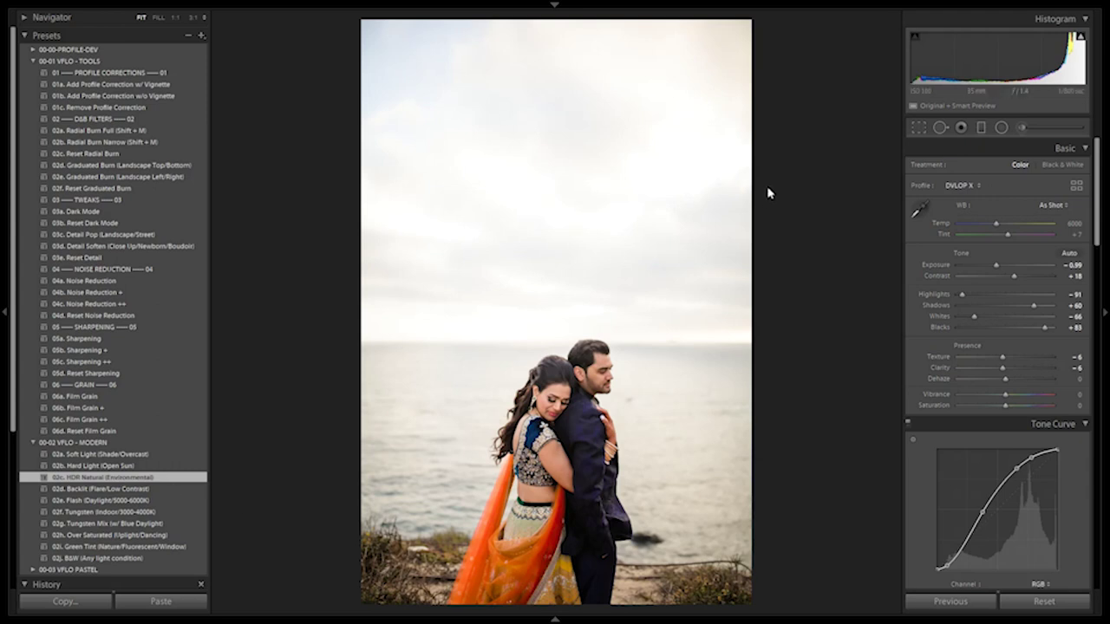
key("Down")
key("Down")
key("Down")
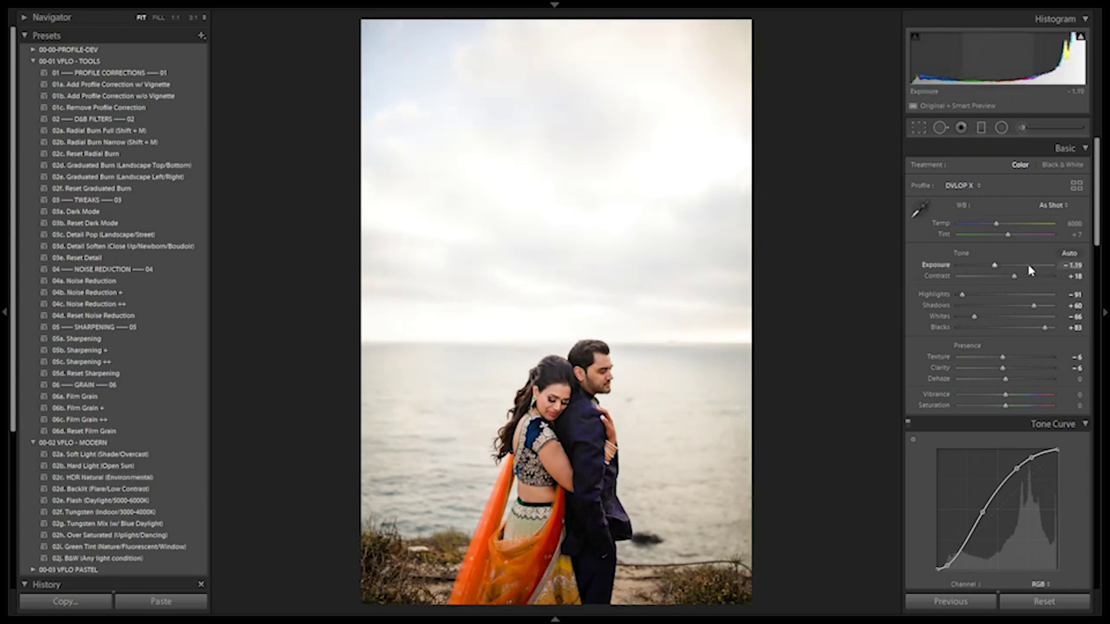
scroll(1016, 220, "down", 4)
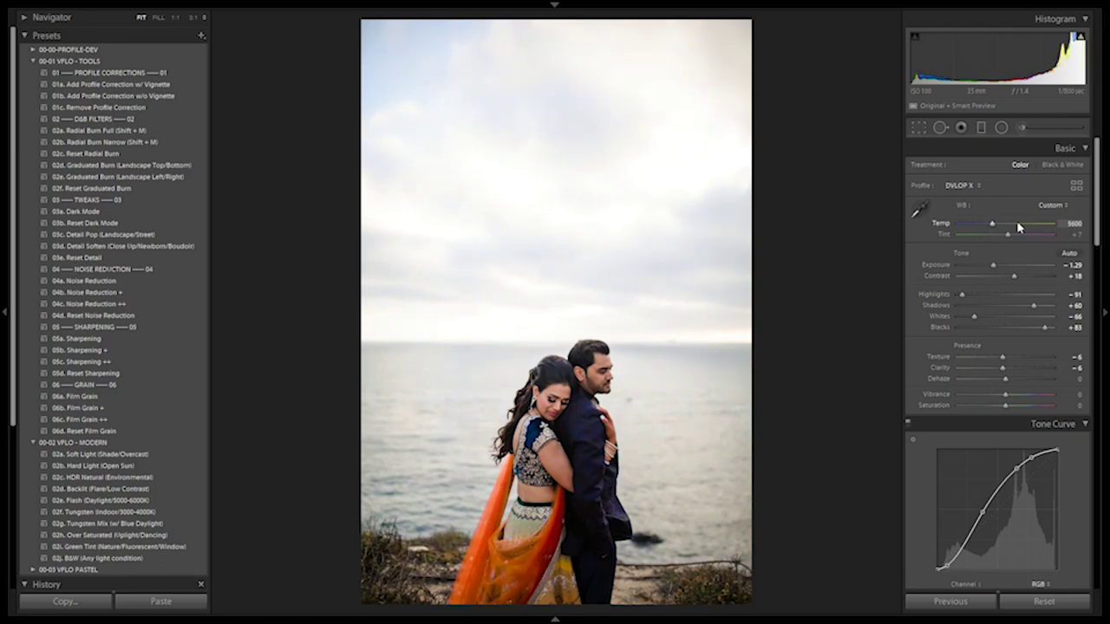
Step: Apply the 02b. Radial Burn Narrow preset and position its radial filter over the couple
left_click(139, 131)
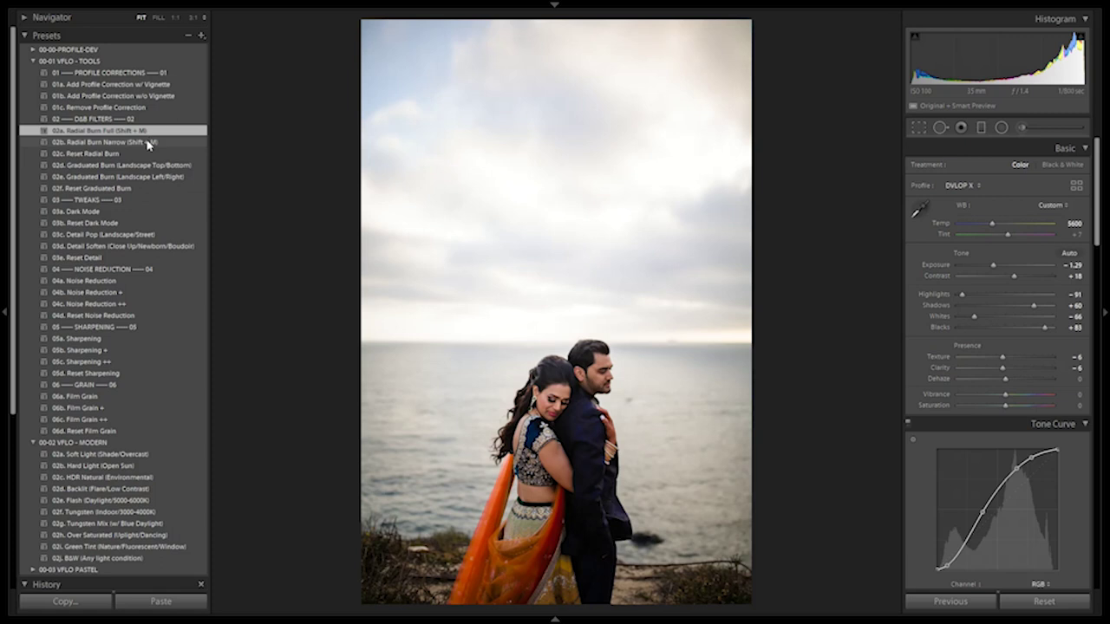
left_click(147, 143)
key("shift+m")
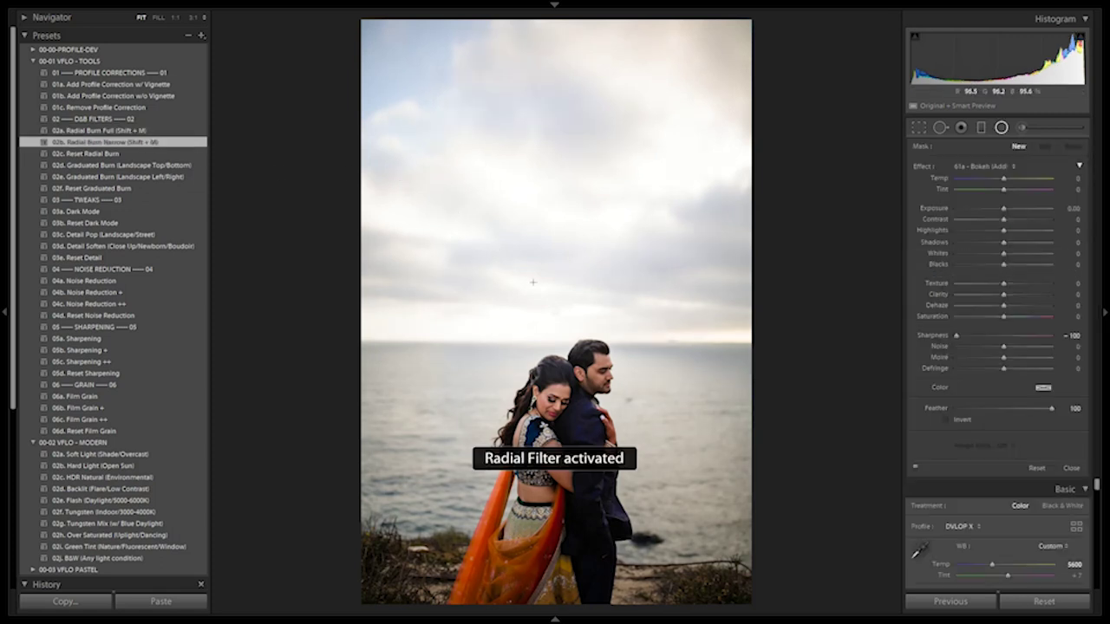
mouse_move(558, 311)
left_mouse_down()
mouse_move(570, 387)
mouse_move(586, 386)
left_mouse_up()
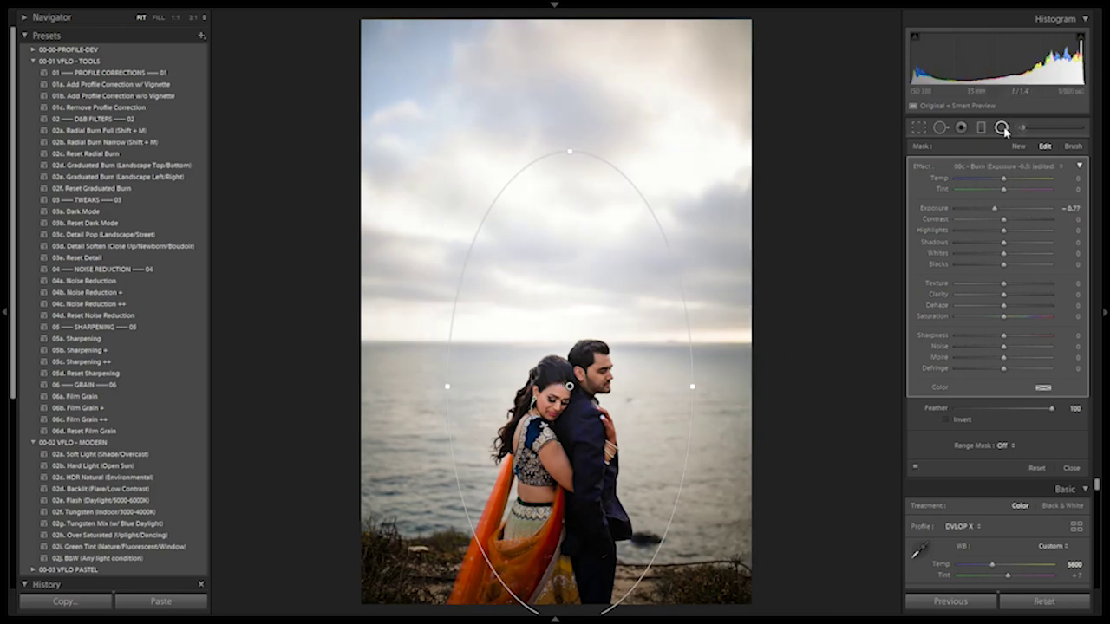
left_click(1003, 129)
Step: Paint the upper sky and clouds with the 40a - Sky + Clouds adjustment brush at flow 100
left_click(1022, 127)
left_click(981, 168)
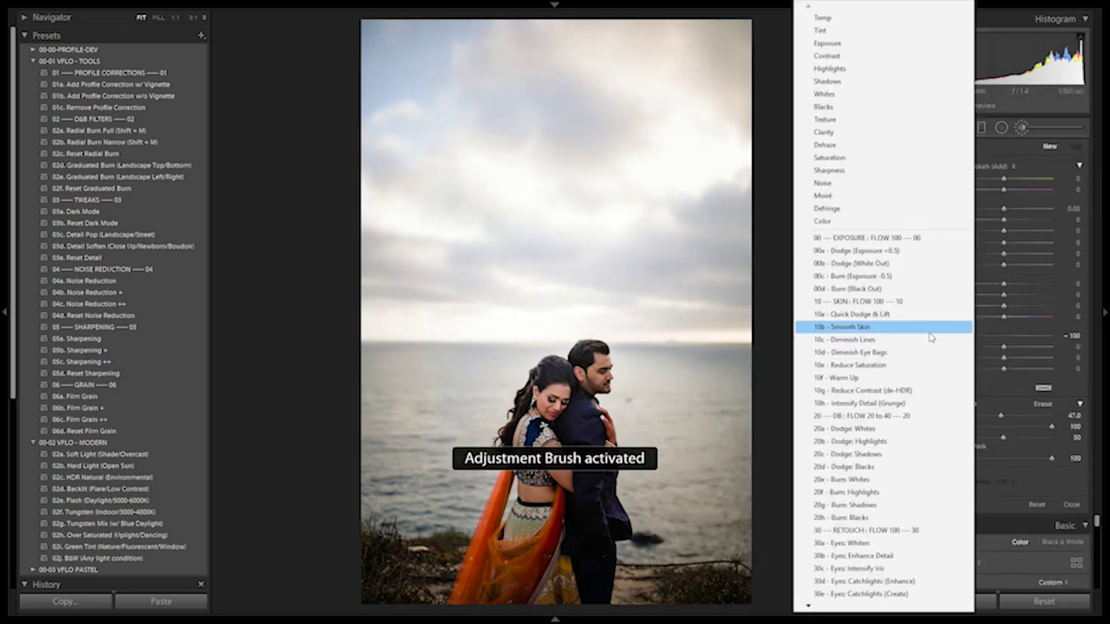
mouse_move(887, 610)
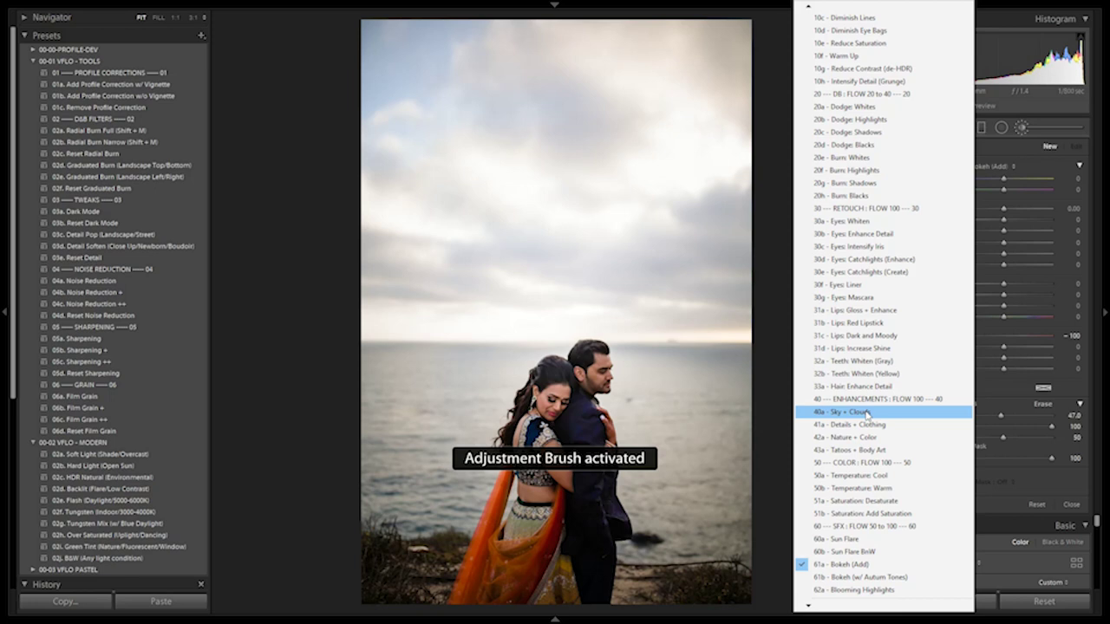
left_click(867, 413)
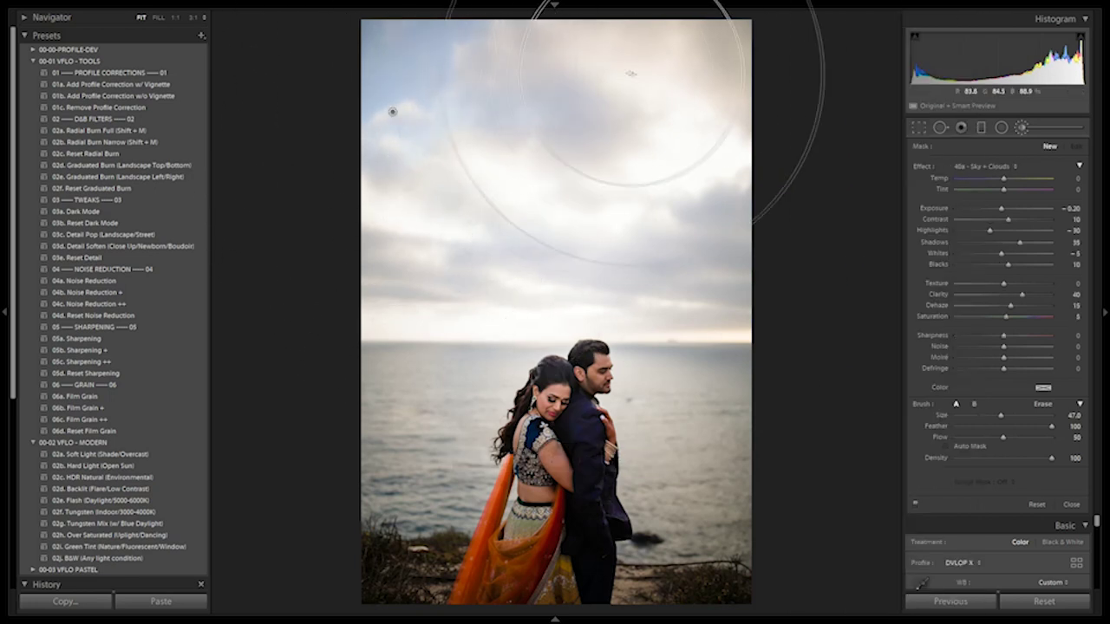
mouse_move(592, 64)
left_mouse_down()
mouse_move(465, 72)
mouse_move(521, 74)
left_mouse_up()
left_click_drag(1013, 438, 1052, 438)
left_click_drag(433, 111, 720, 21)
scroll(613, 38, "down", 5)
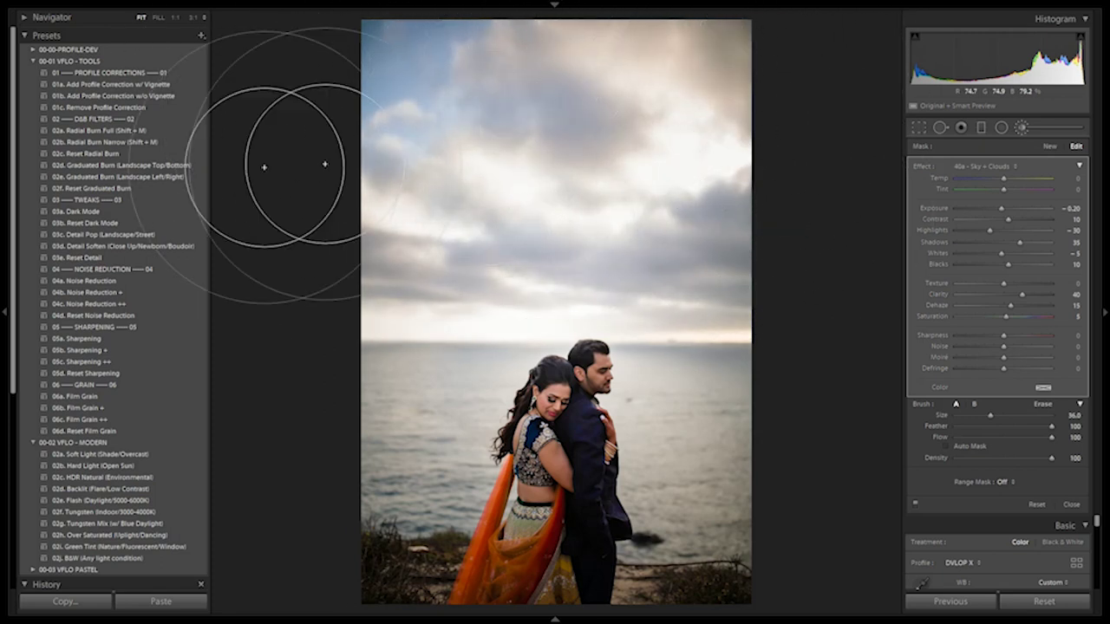
left_click(1002, 167)
left_click(1022, 128)
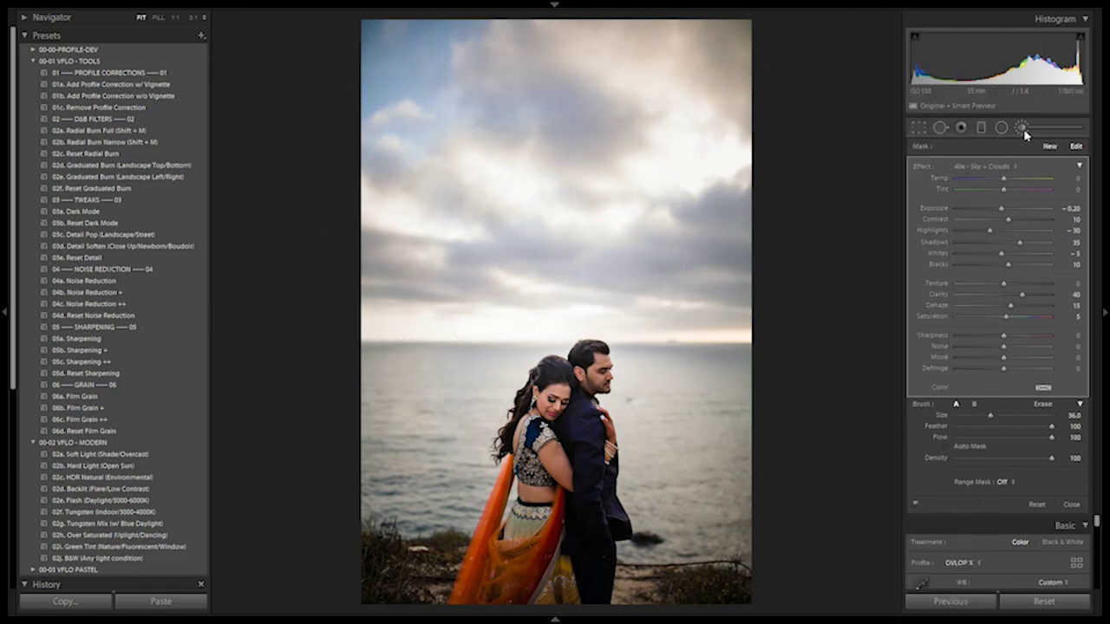
left_click(1022, 128)
left_click(971, 184)
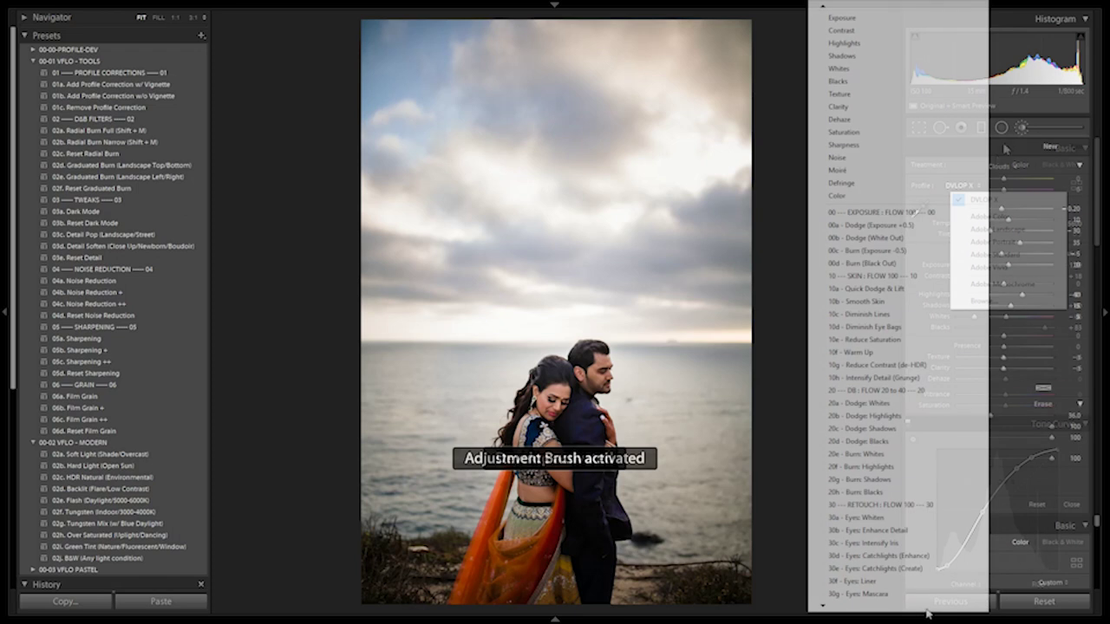
mouse_move(939, 611)
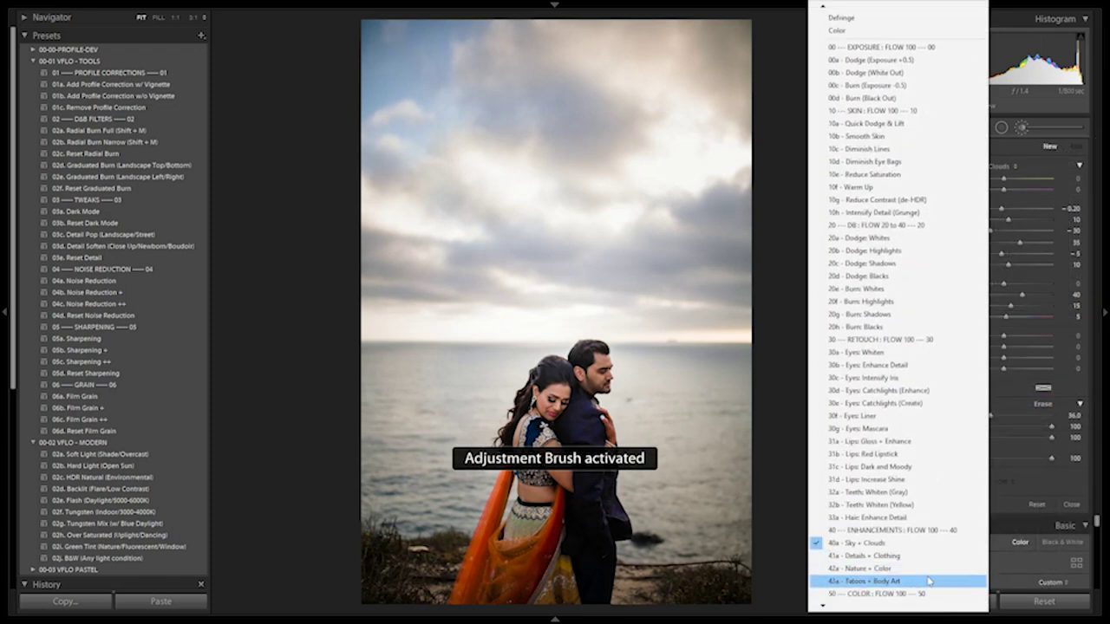
scroll(930, 587, "down", 2)
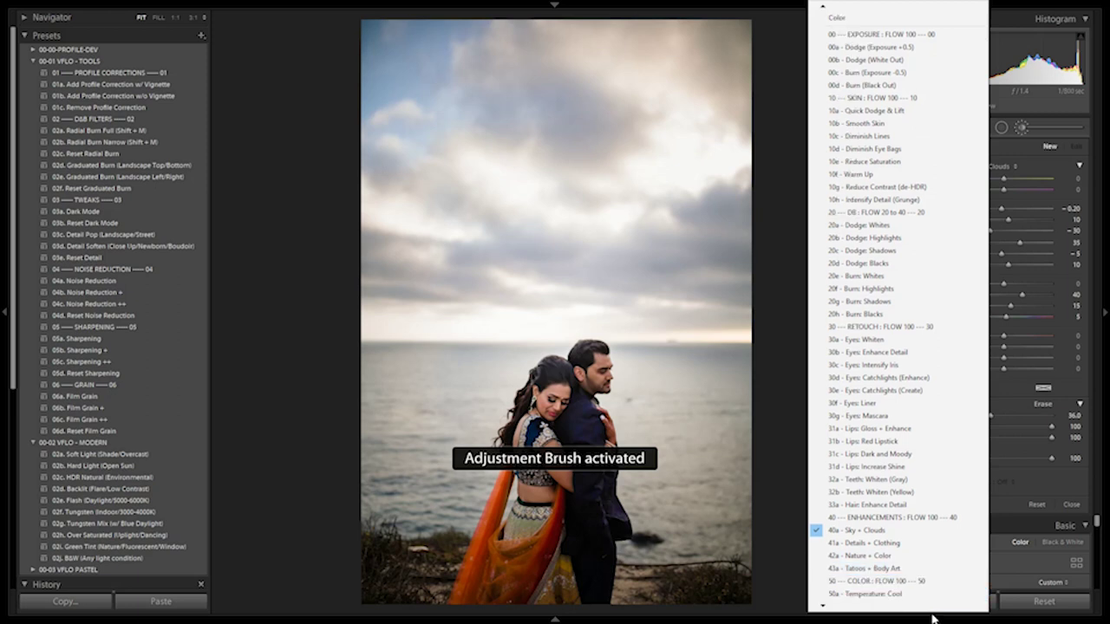
left_click(859, 213)
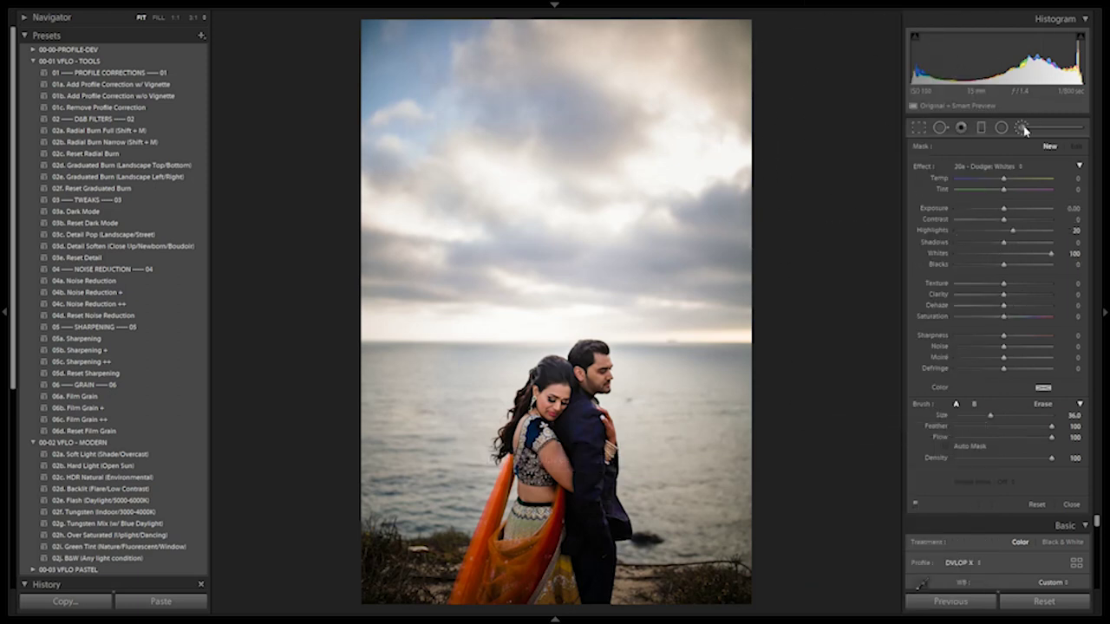
left_click(1022, 127)
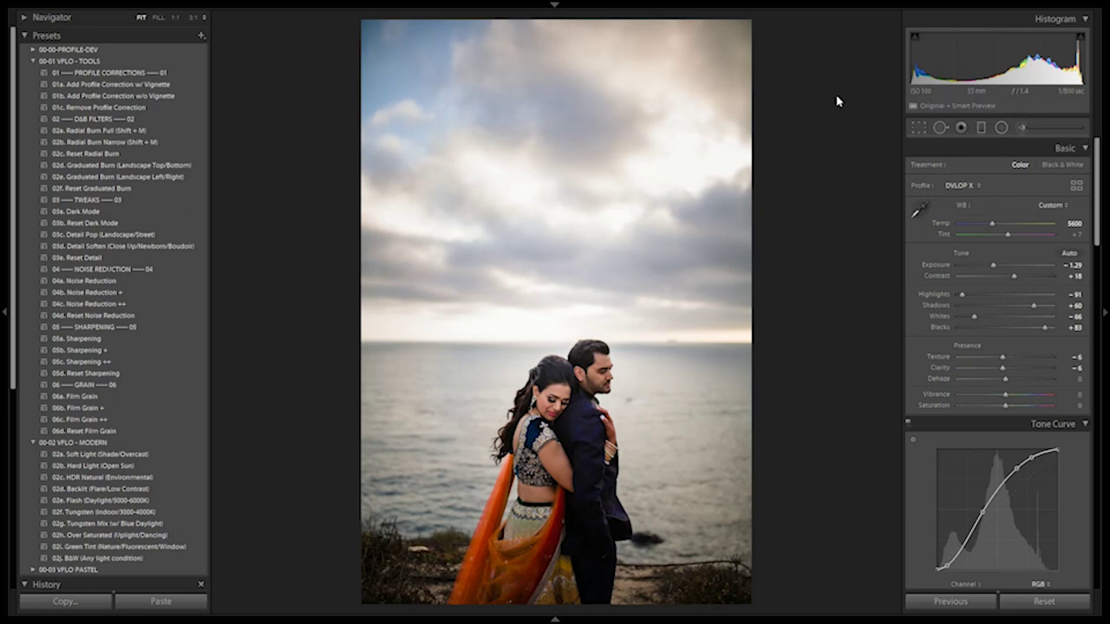
Step: Compare the portrait before and after the edits, temporarily resetting all settings and undoing the reset
key("backslash")
key("backslash")
key("ctrl+shift+r")
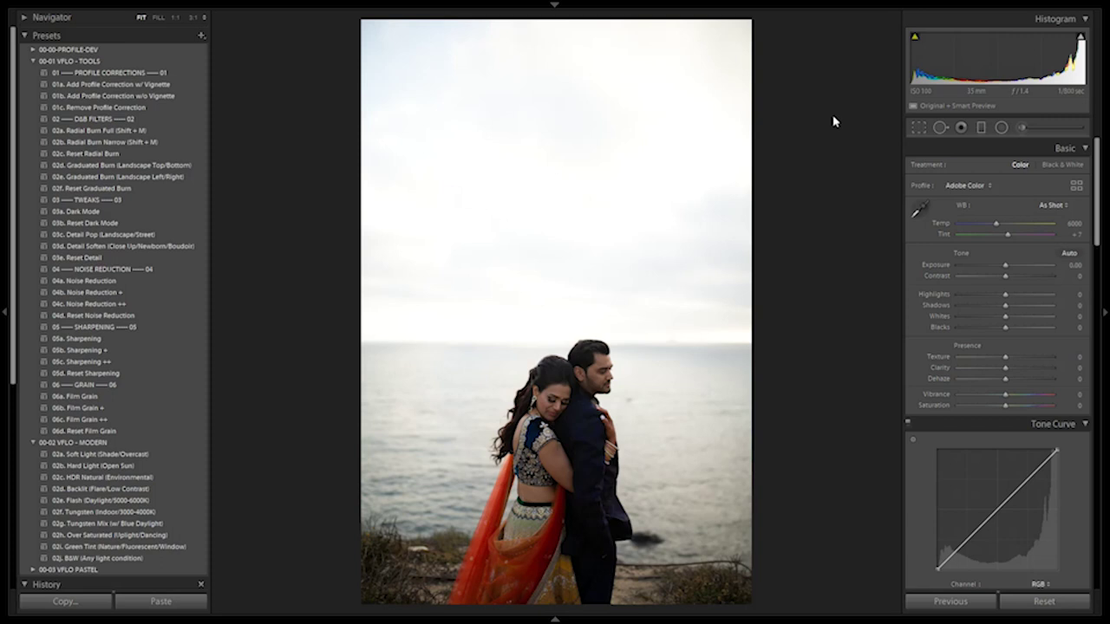
key("ctrl+z")
key("ctrl+y")
key("ctrl+z")
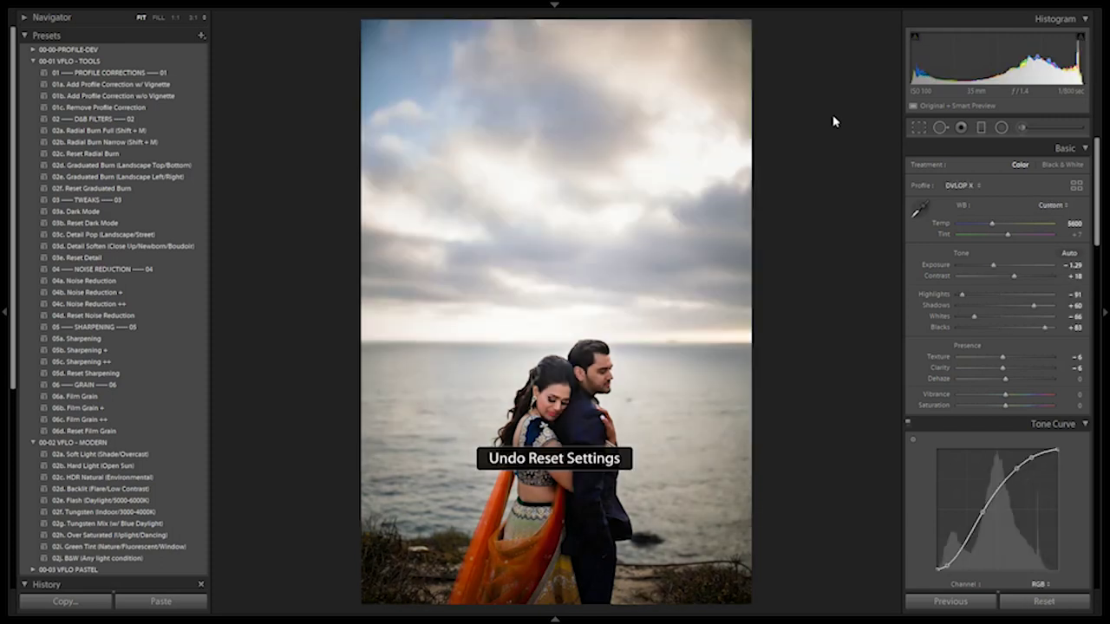
Step: Create a virtual copy of the edited portrait in the Library grid, reset the original's settings and select both versions
key("g")
key("ctrl+apostrophe")
left_click(499, 403)
key("ctrl+shift+r")
key("shift+Right")
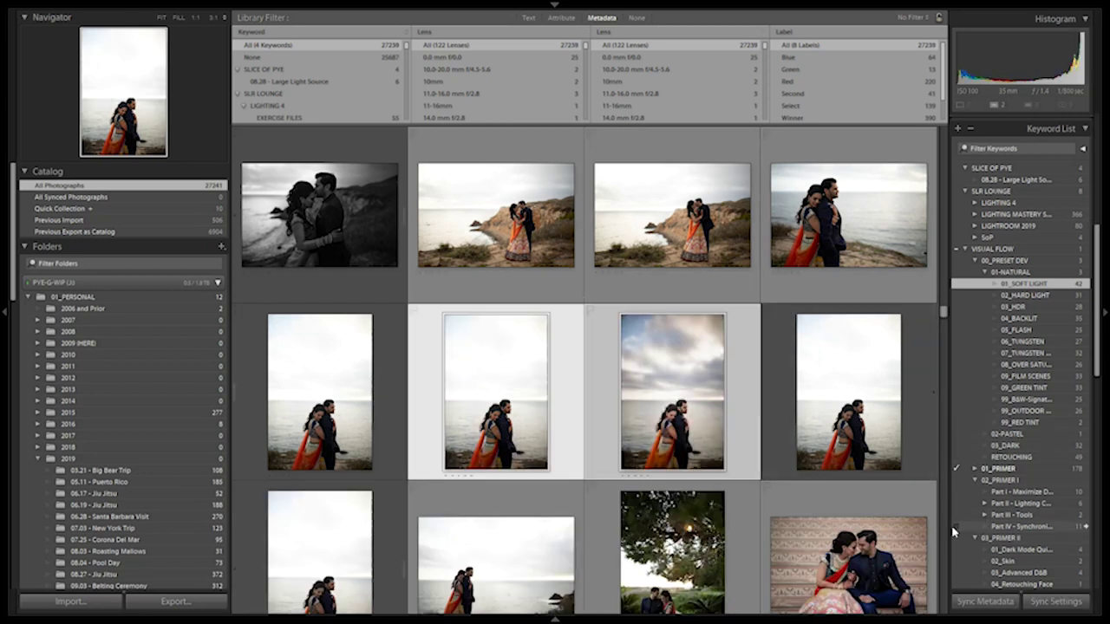
Step: Assign the 05_SFX keyword under 03_PRIMER II to the selected portrait versions
scroll(1060, 540, "down", 3)
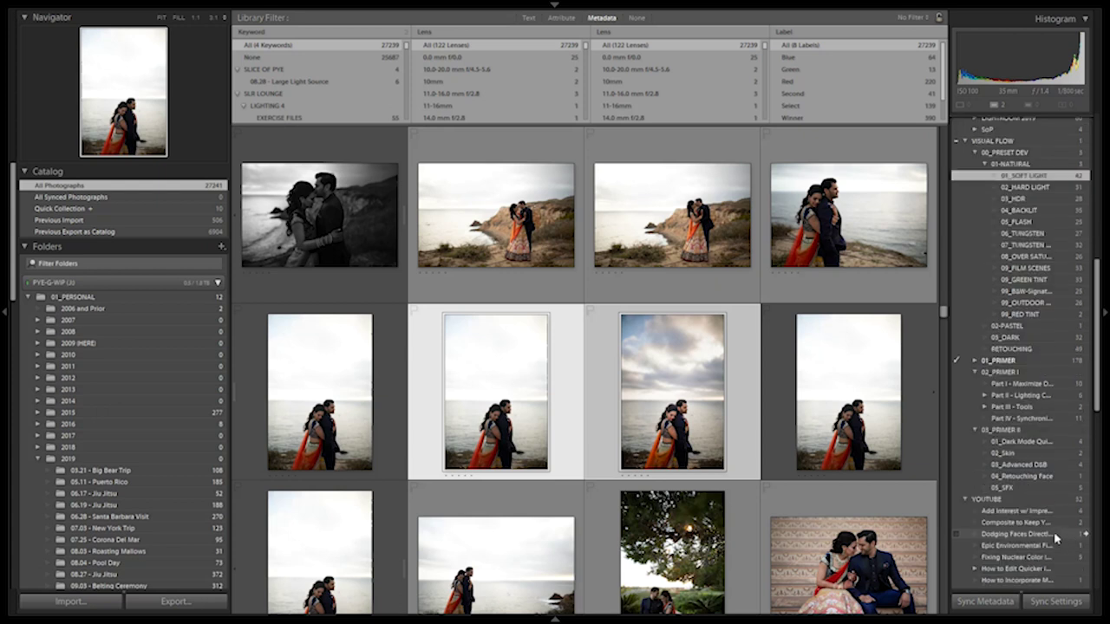
left_click(961, 491)
left_click(958, 490)
Step: Compare the unedited and edited portraits enlarged in Loupe view, then return to the grid
key("e")
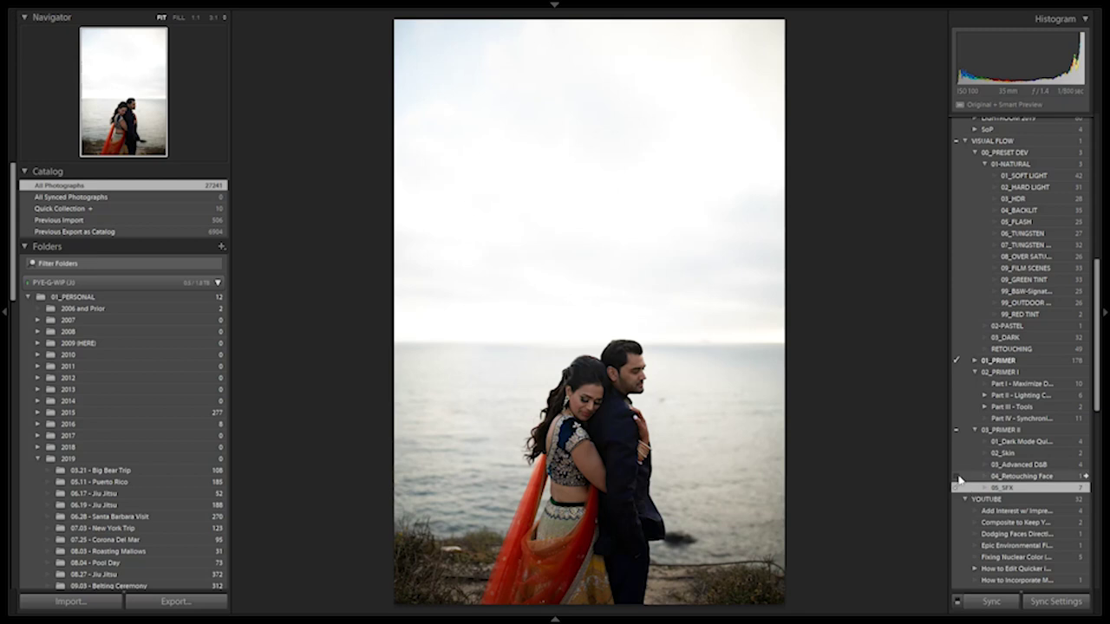
key("Right")
key("Left")
key("Right")
key("Left")
key("Right")
key("Left")
key("g")
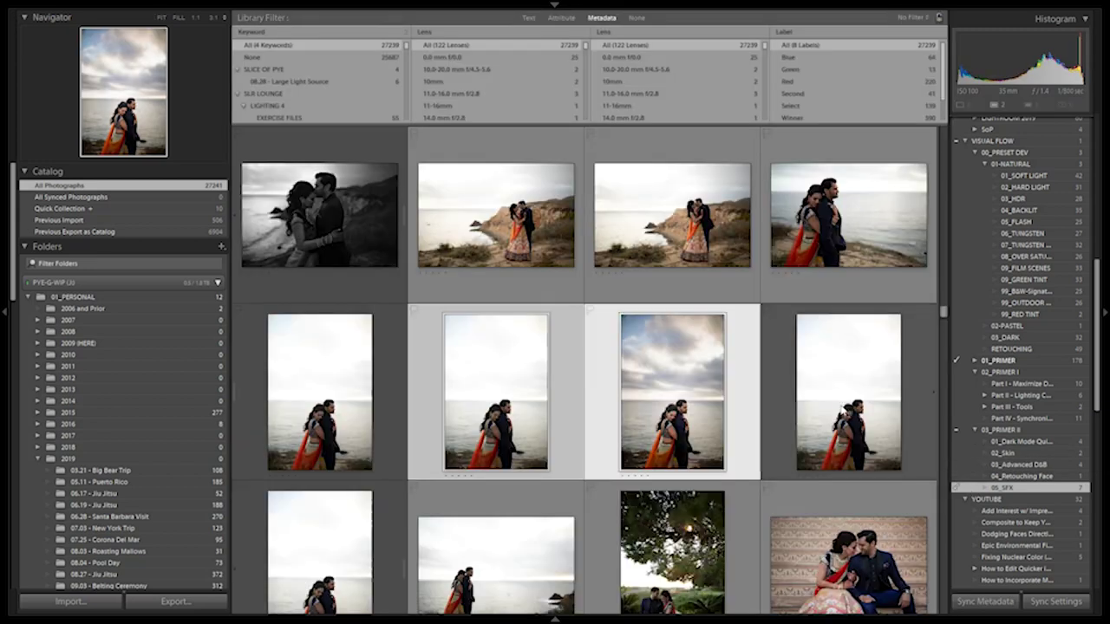
Step: Open the edited portrait in Develop, make a virtual copy of it and reset the copy's settings
left_click(710, 402)
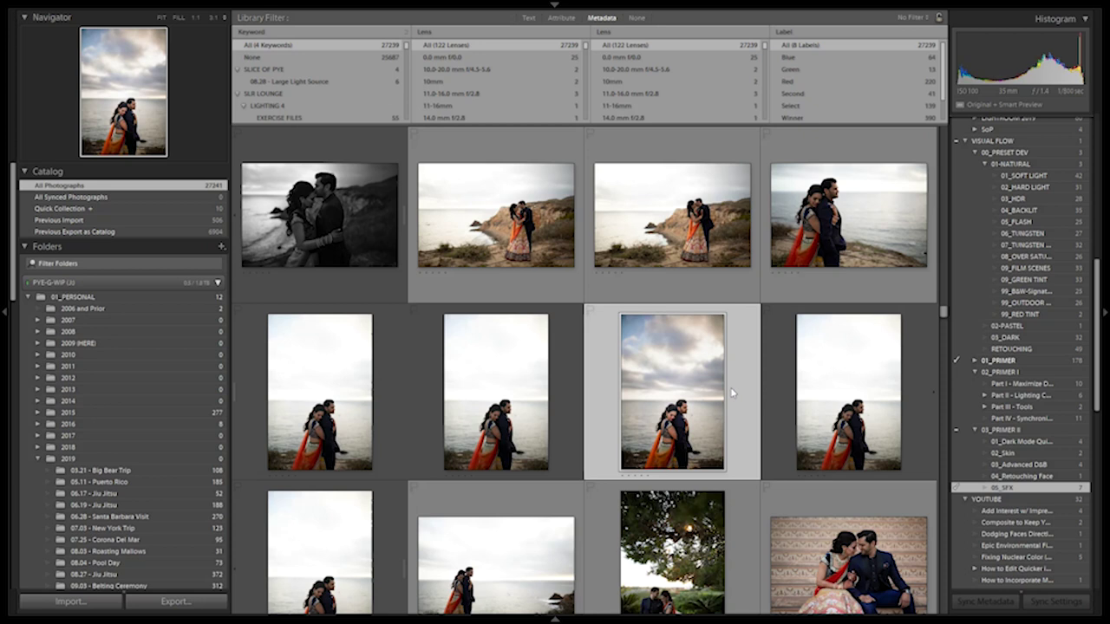
key("d")
key("ctrl+apostrophe")
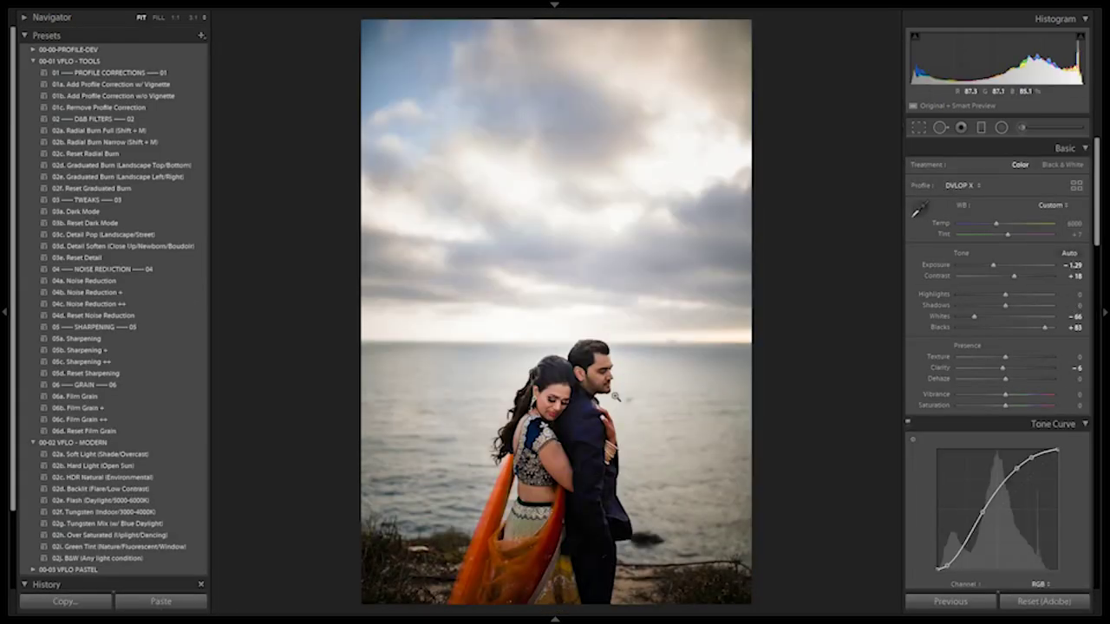
key("ctrl+shift+r")
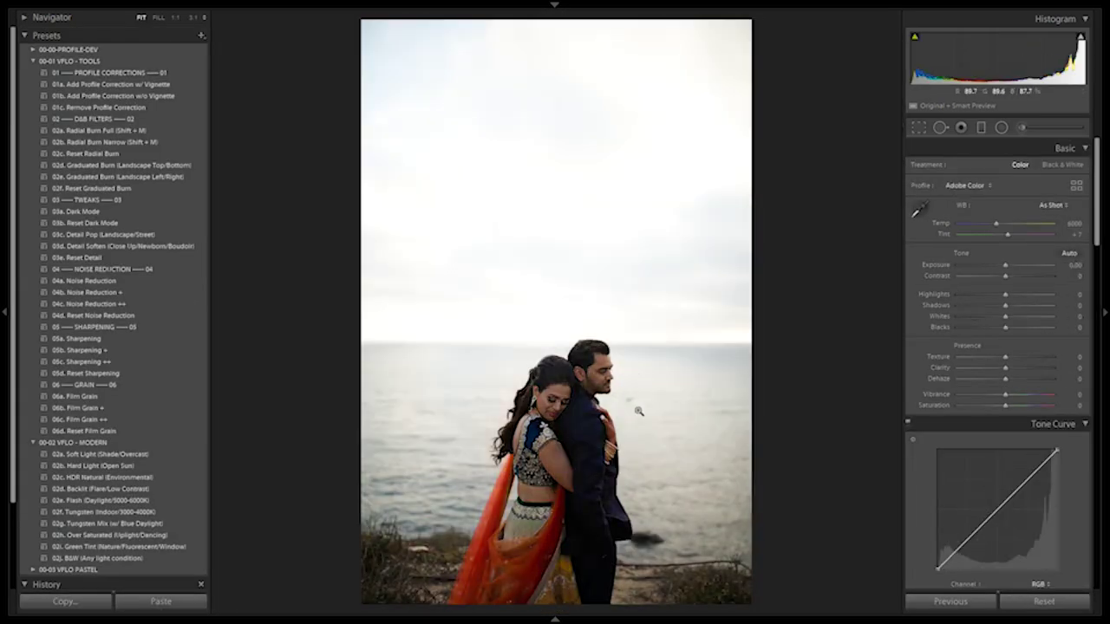
Step: Apply the 02a. Soft Light (Shade/Overcast) and 03a. Dark Mode presets, then lower the exposure to −3.99
left_click(116, 454)
left_click(105, 212)
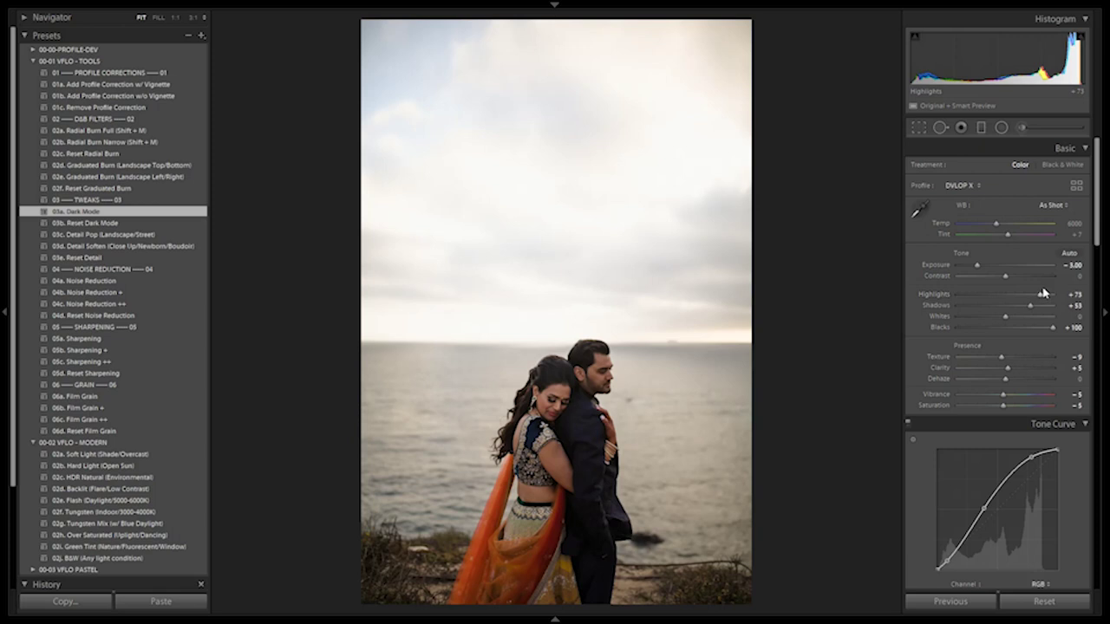
scroll(1033, 269, "down", 1)
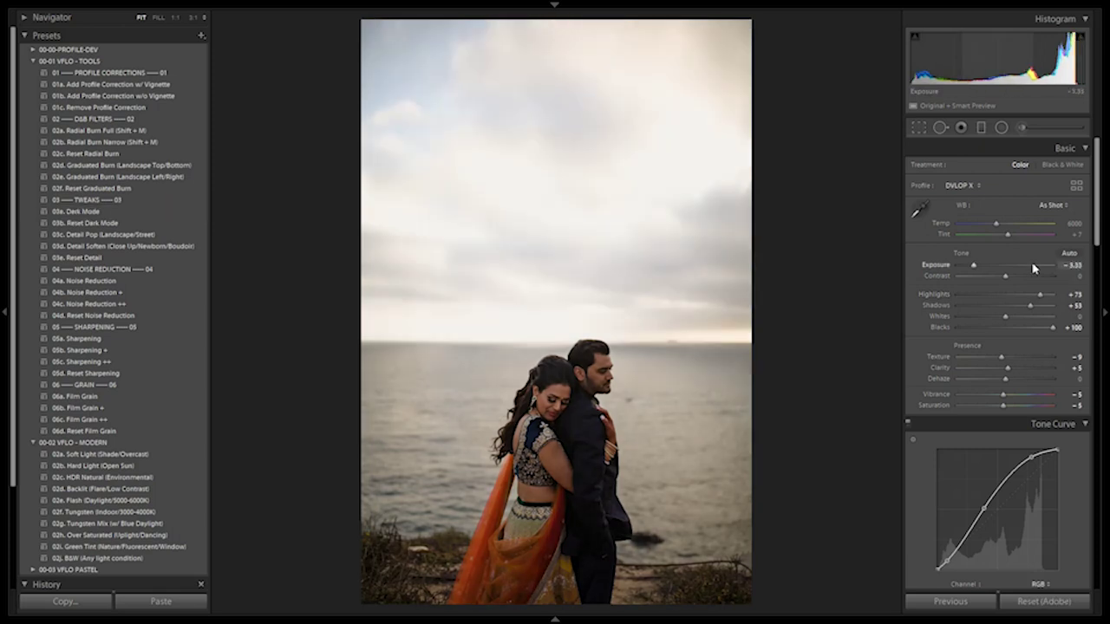
scroll(1033, 269, "down", 1)
scroll(1033, 269, "down", 1)
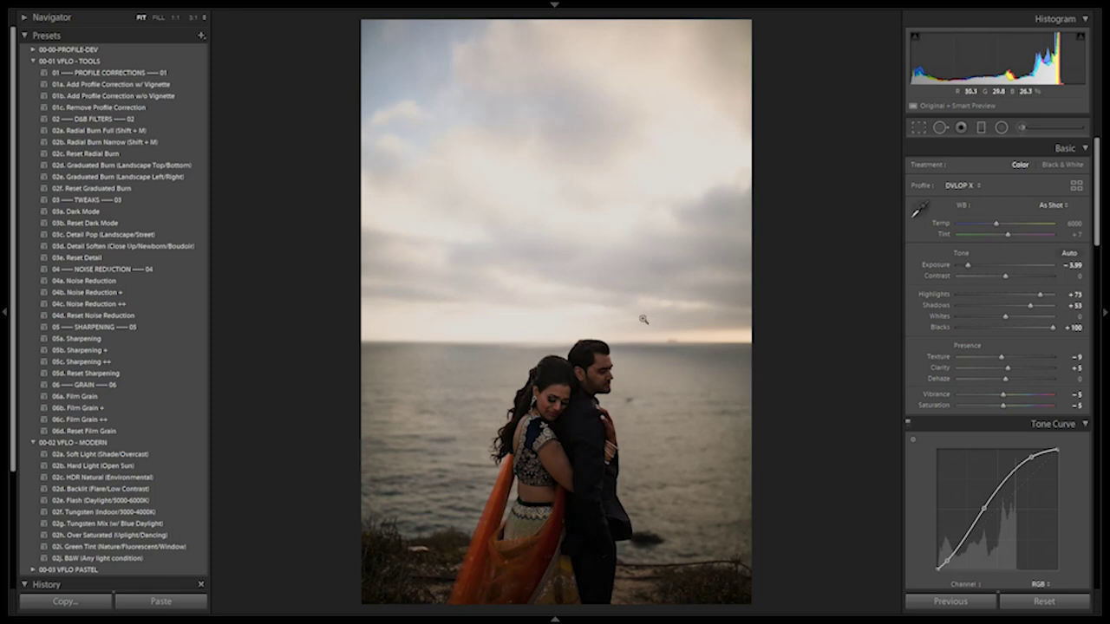
Step: Paint over the couple with the Adjustment Brush using the 10a - Quick Dodge & Lift effect at brush size 12
left_click(1023, 128)
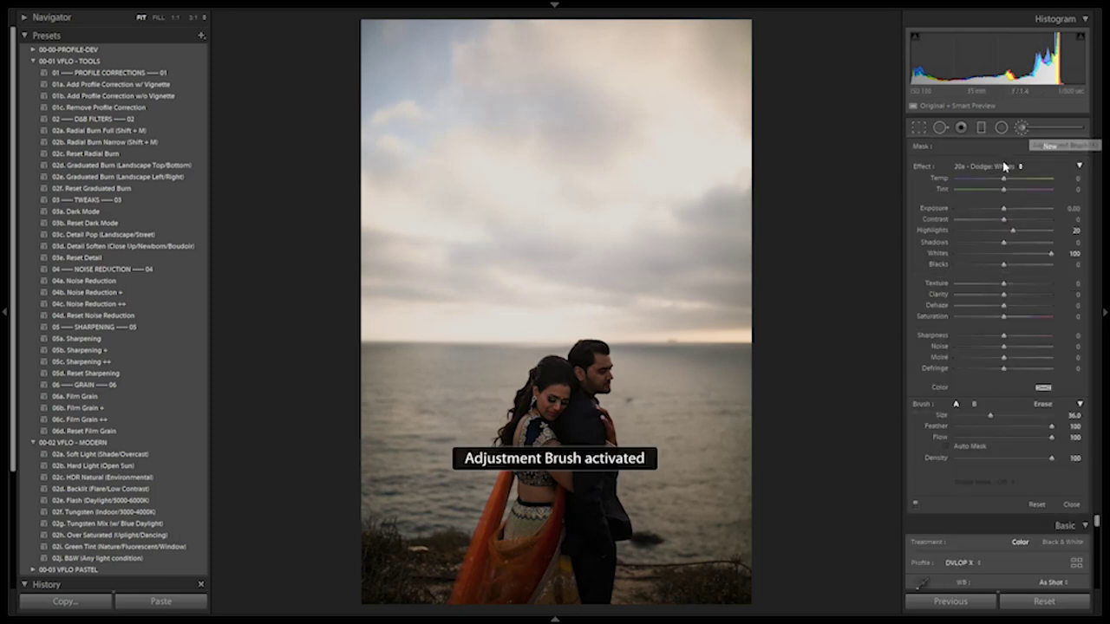
left_click(1008, 166)
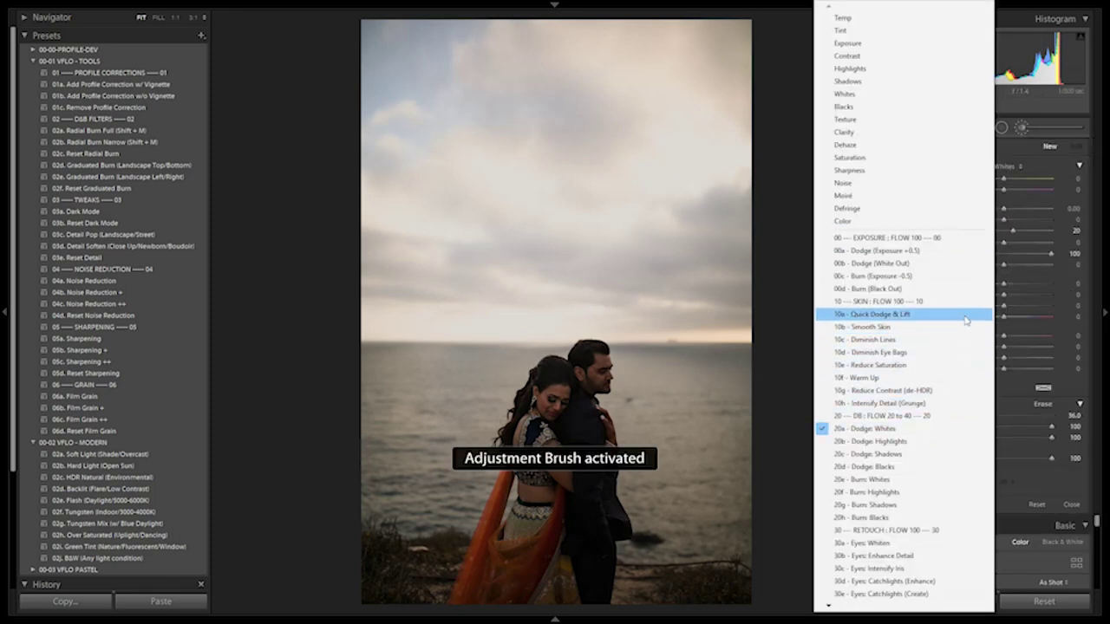
left_click(919, 314)
scroll(538, 414, "down", 6)
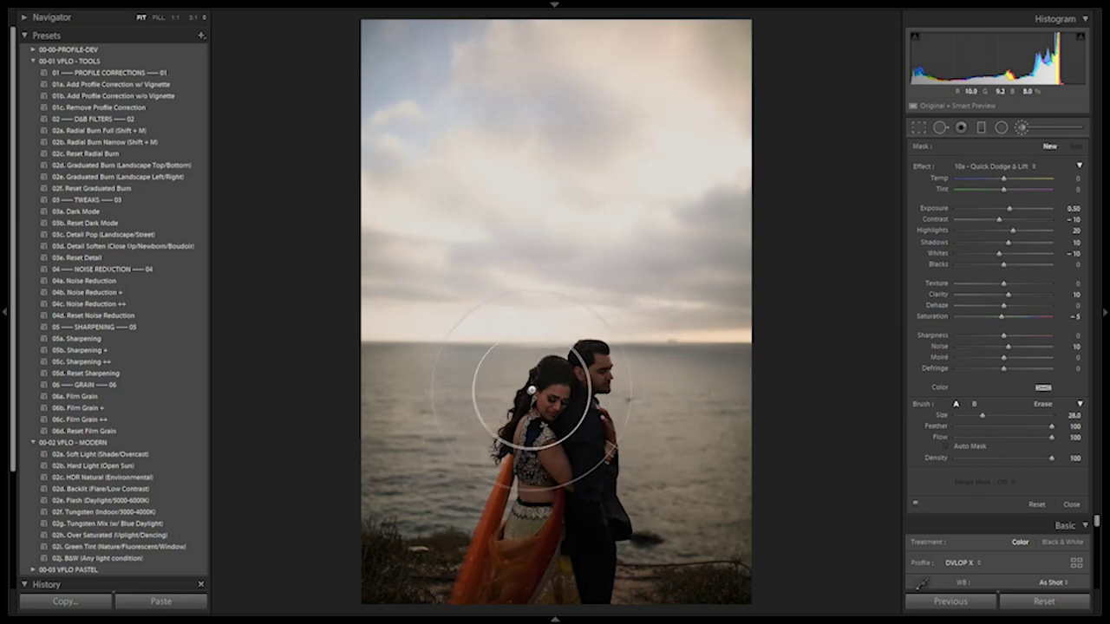
scroll(551, 400, "down", 2)
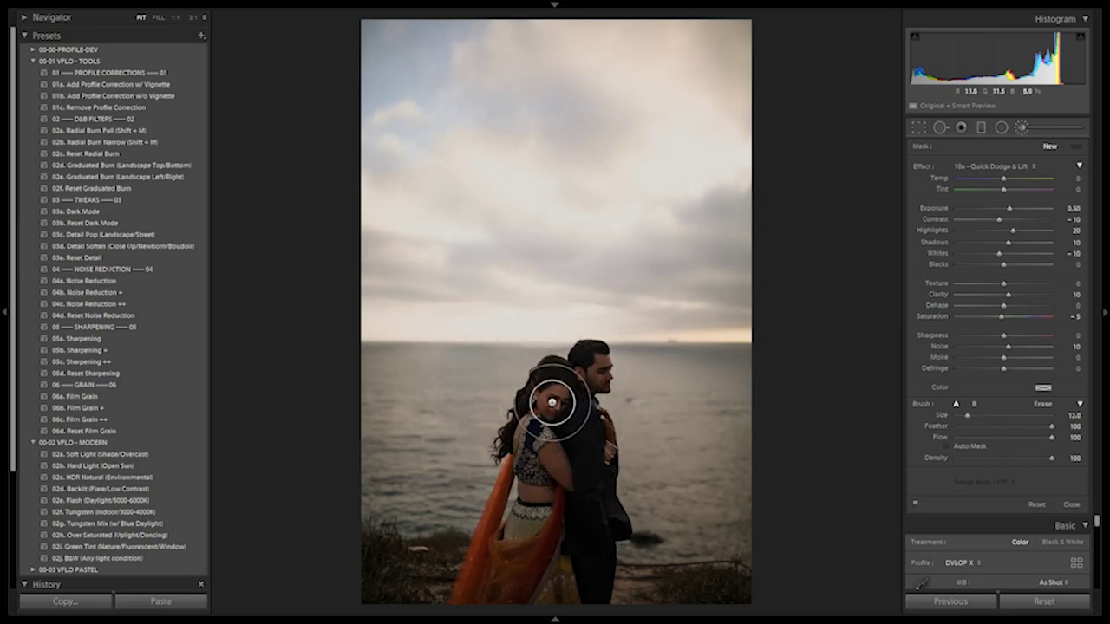
left_click(553, 403)
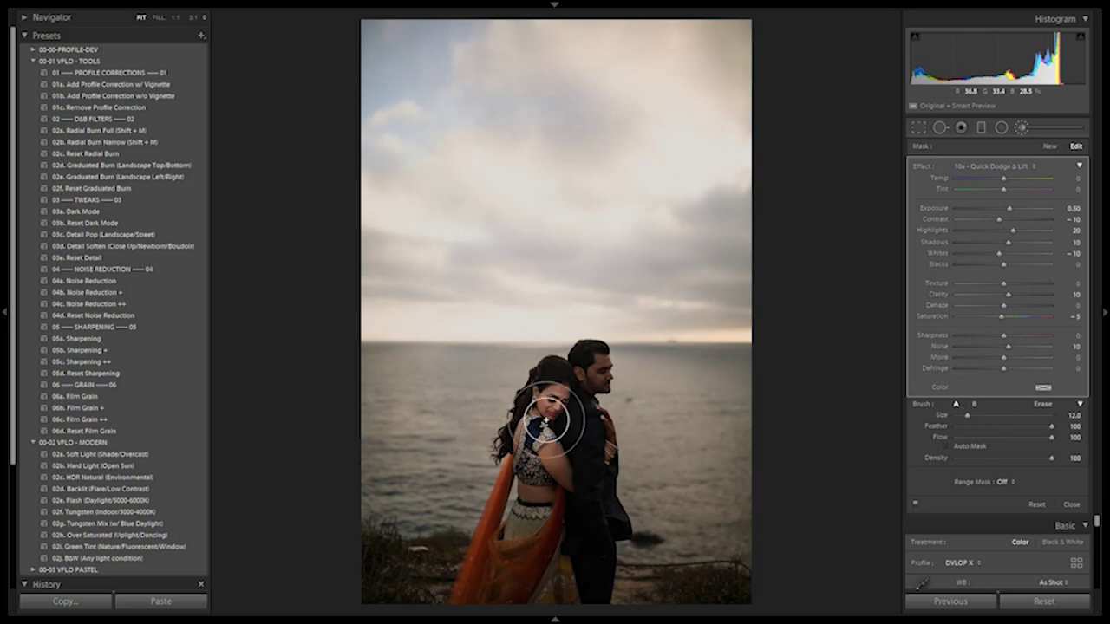
mouse_move(593, 364)
left_mouse_down()
mouse_move(562, 413)
mouse_move(587, 453)
mouse_move(590, 531)
mouse_move(549, 449)
mouse_move(535, 564)
mouse_move(519, 595)
mouse_move(516, 560)
mouse_move(494, 570)
mouse_move(498, 588)
mouse_move(538, 556)
mouse_move(543, 448)
left_mouse_up()
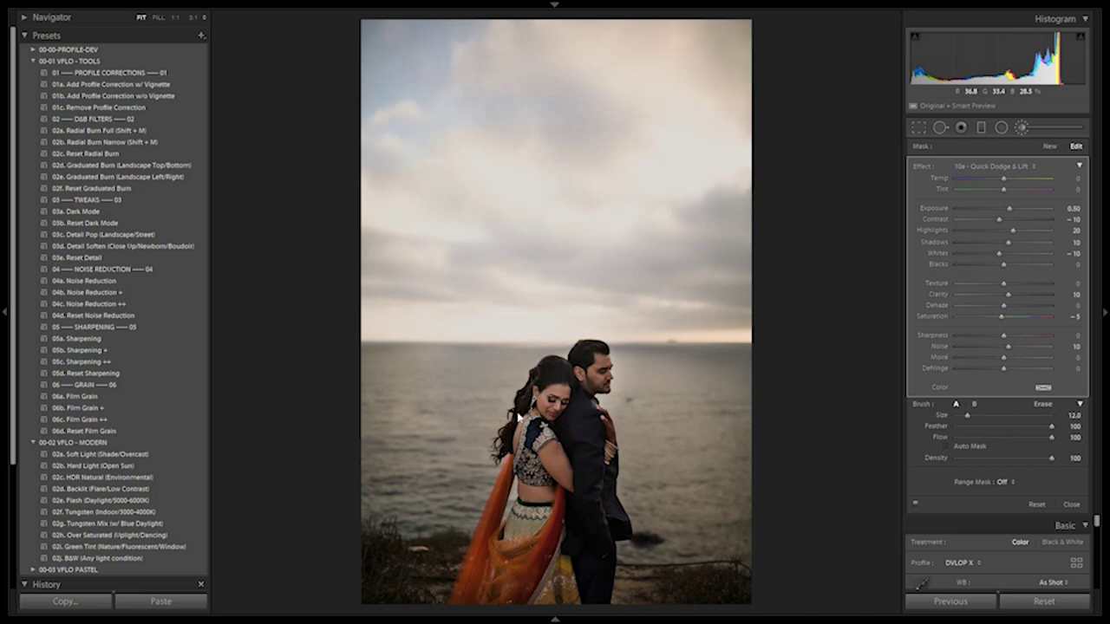
Step: Erase the brush spill around the man's face and along the couple's outline, using a smaller eraser for the face edge
key("alt")
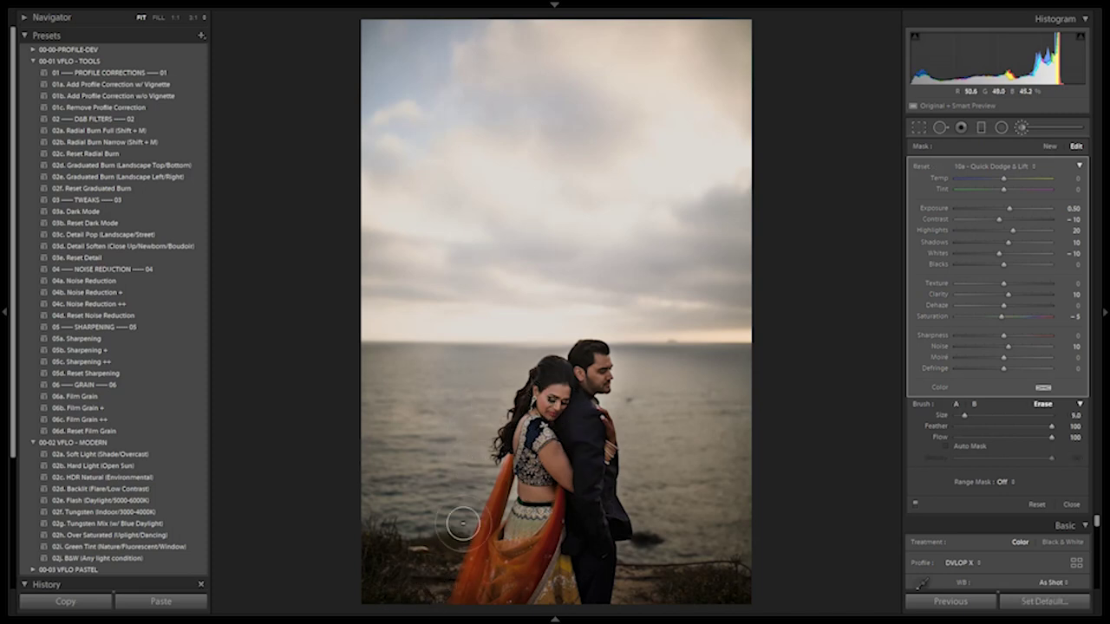
key("[")
key("[")
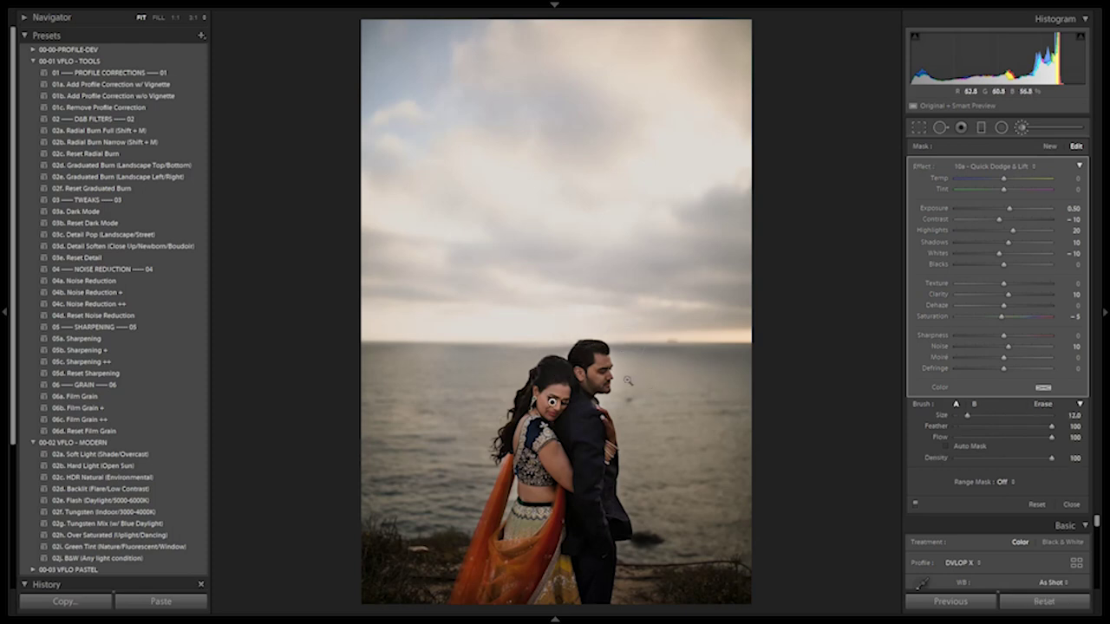
key("z")
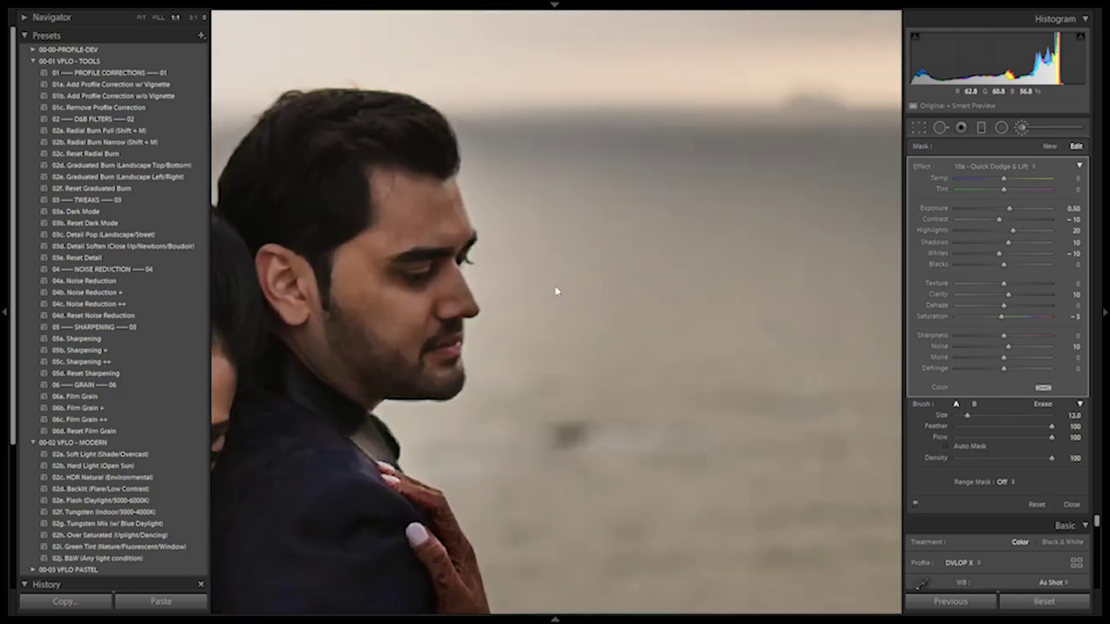
left_click_drag(507, 217, 575, 230)
key("alt")
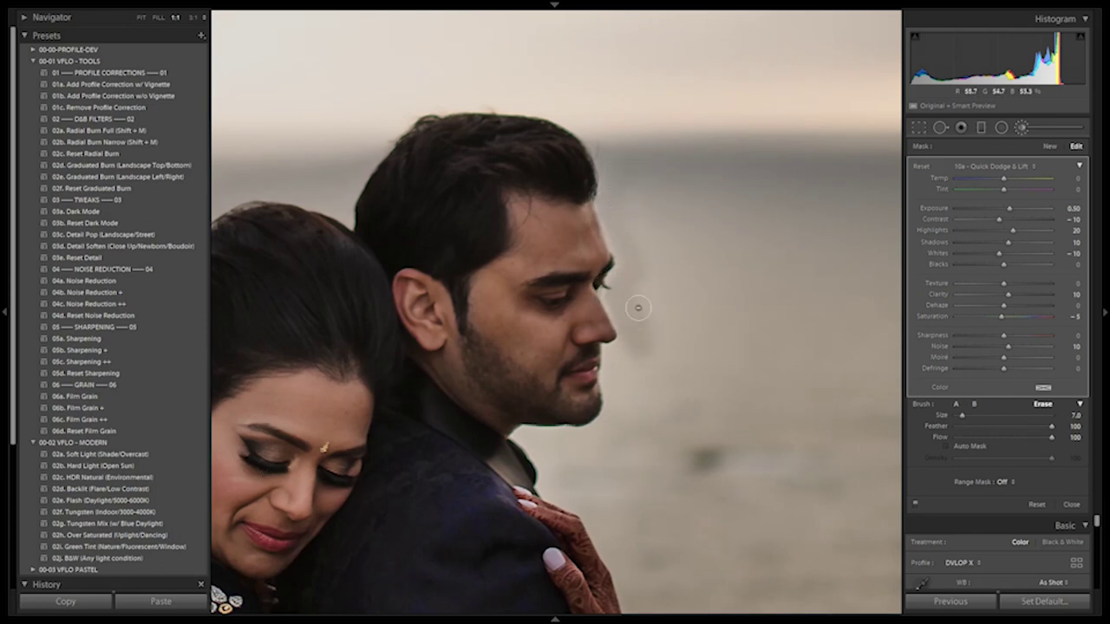
mouse_move(659, 356)
left_mouse_down()
mouse_move(610, 354)
mouse_move(622, 386)
mouse_move(629, 359)
mouse_move(641, 403)
mouse_move(625, 369)
mouse_move(612, 369)
mouse_move(614, 437)
mouse_move(611, 425)
mouse_move(574, 446)
mouse_move(522, 440)
mouse_move(593, 444)
mouse_move(522, 437)
mouse_move(558, 464)
mouse_move(545, 483)
mouse_move(607, 467)
left_mouse_up()
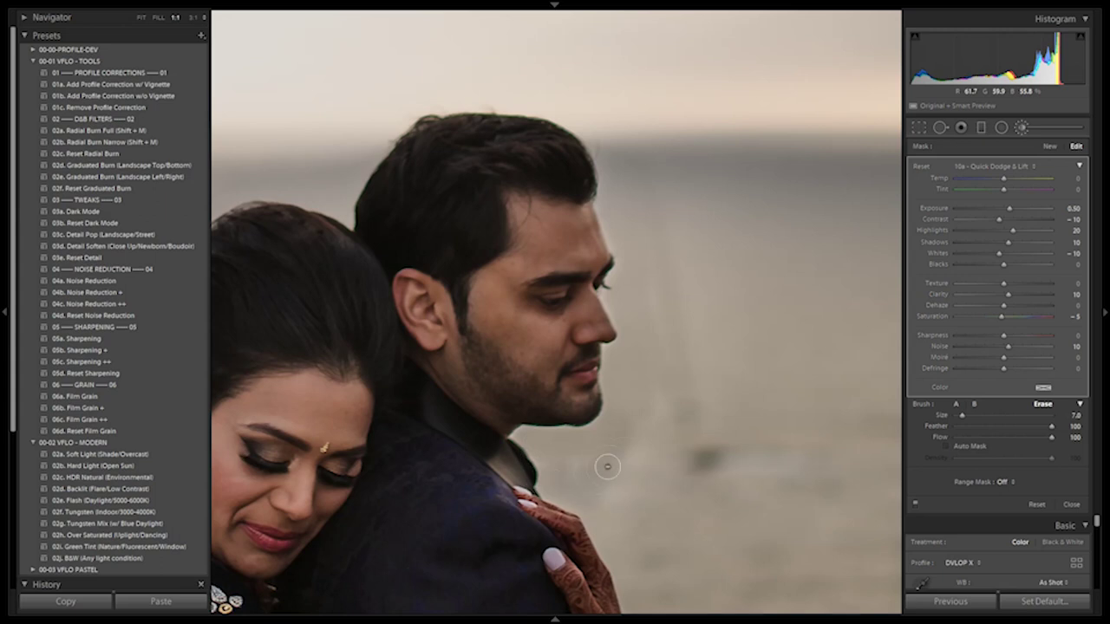
key("z")
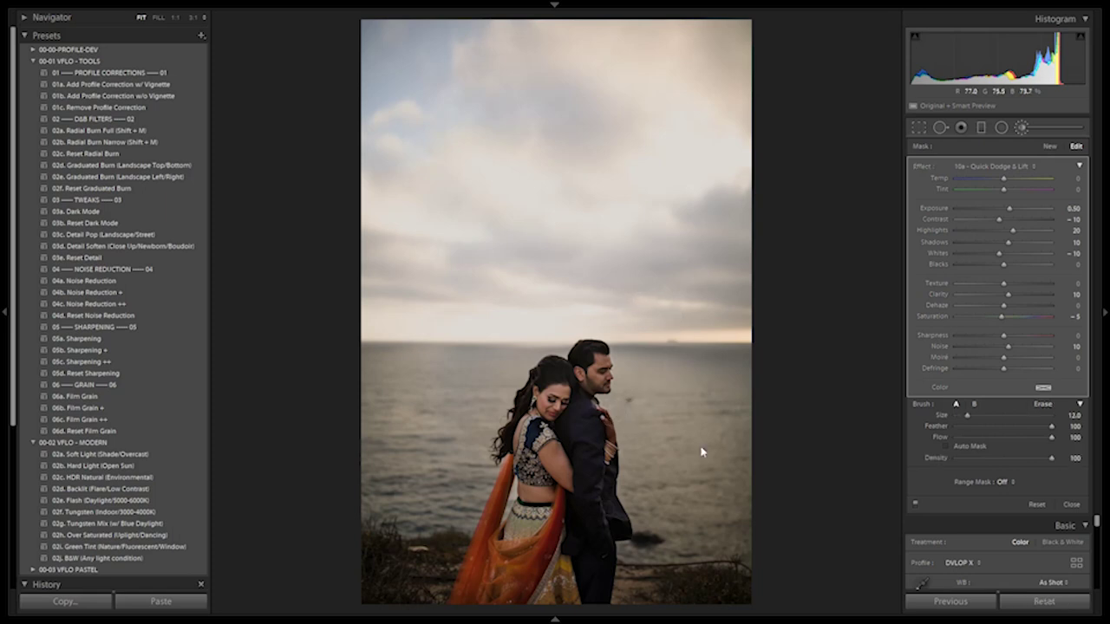
mouse_move(625, 484)
left_mouse_down()
mouse_move(651, 529)
mouse_move(622, 560)
mouse_move(612, 616)
left_mouse_up()
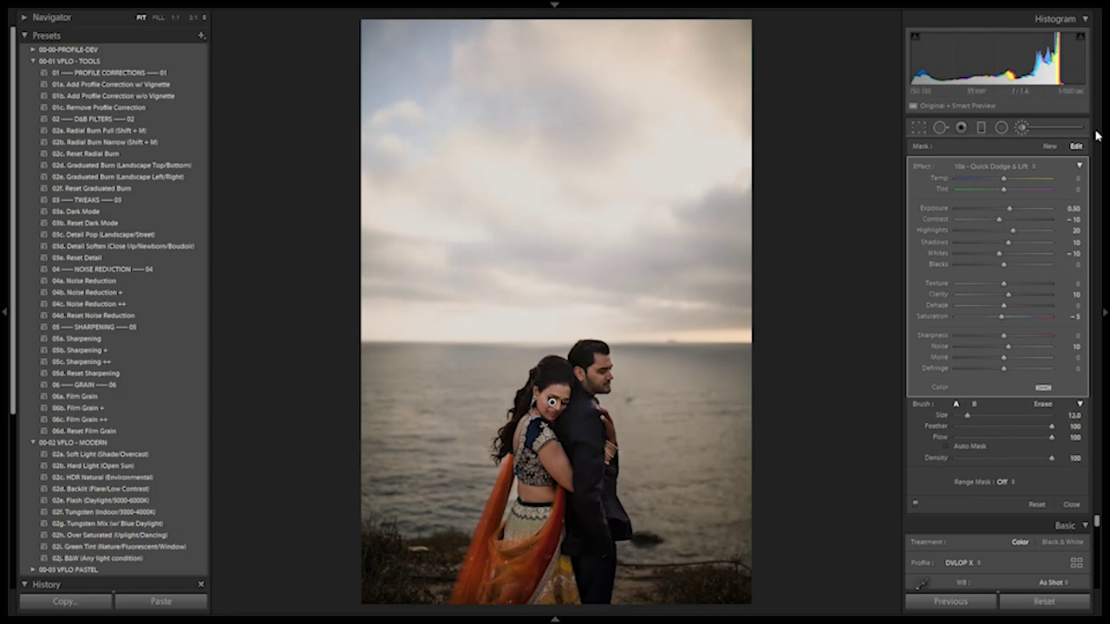
Step: Lower the exposure to −4.29 and apply the 02b. Radial Burn Narrow preset
key("d")
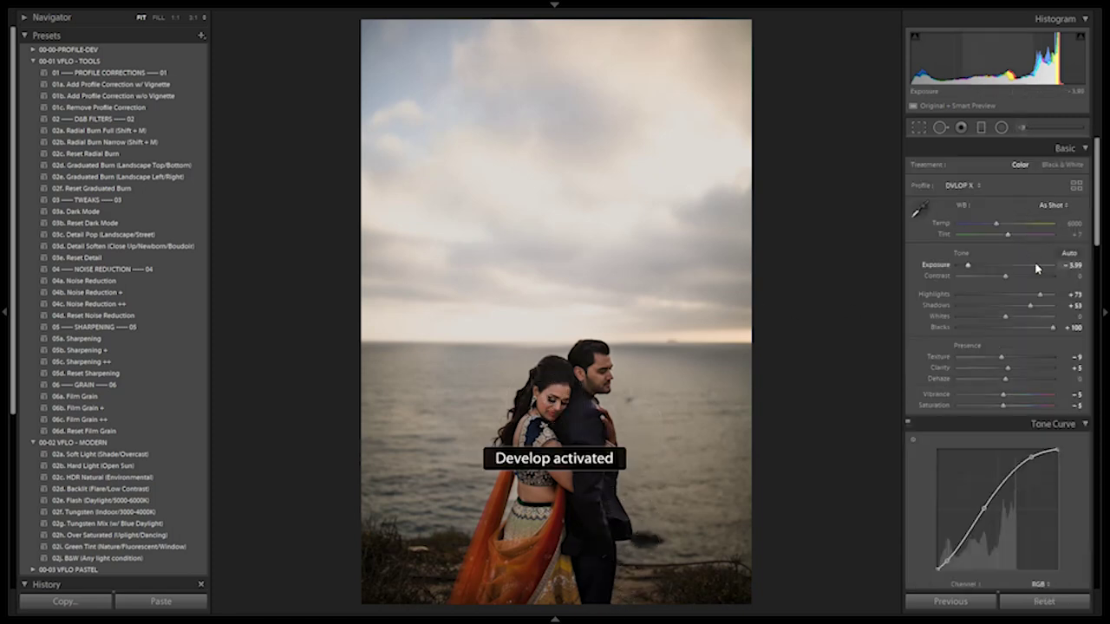
key("Down")
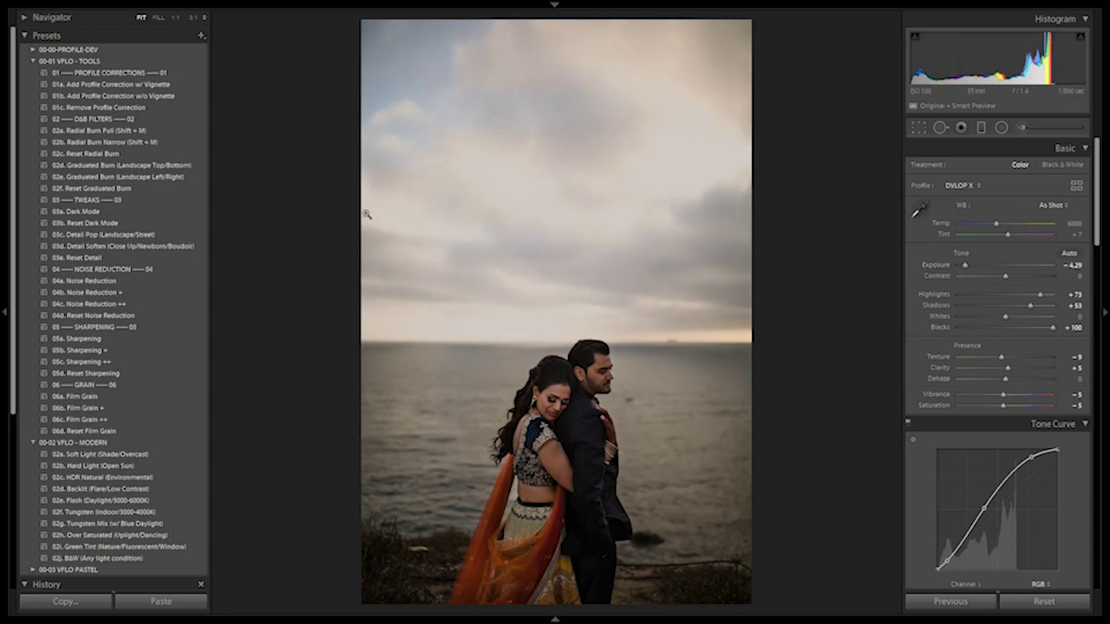
left_click(125, 141)
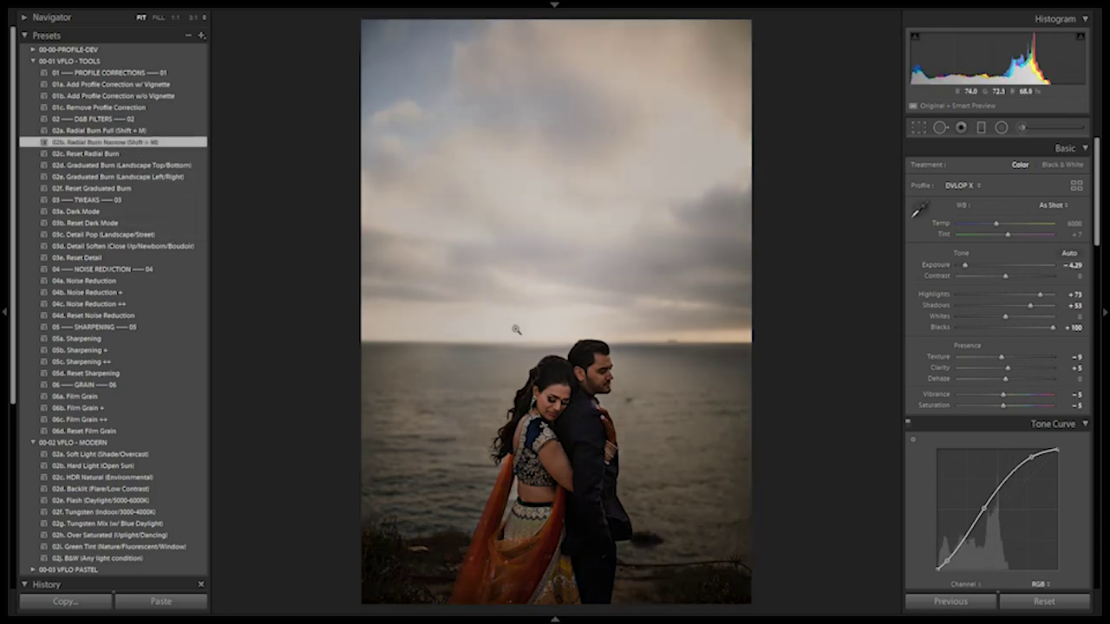
Step: Recentre the preset's radial burn ellipse on the couple, undoing any stray radial filter
key("shift+m")
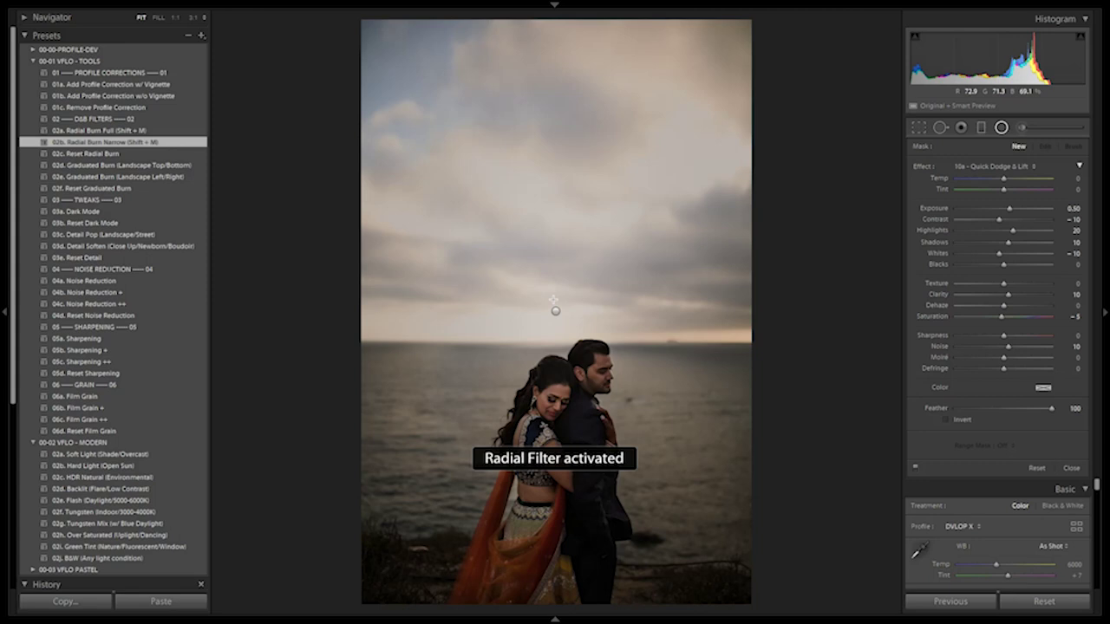
left_click(556, 312)
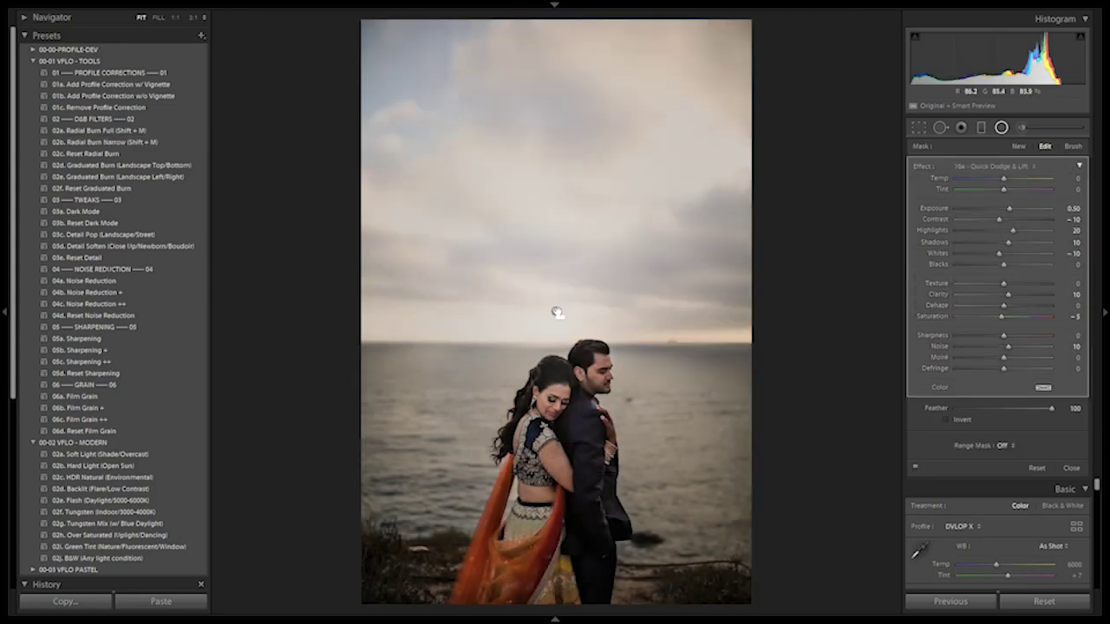
key("ctrl+z")
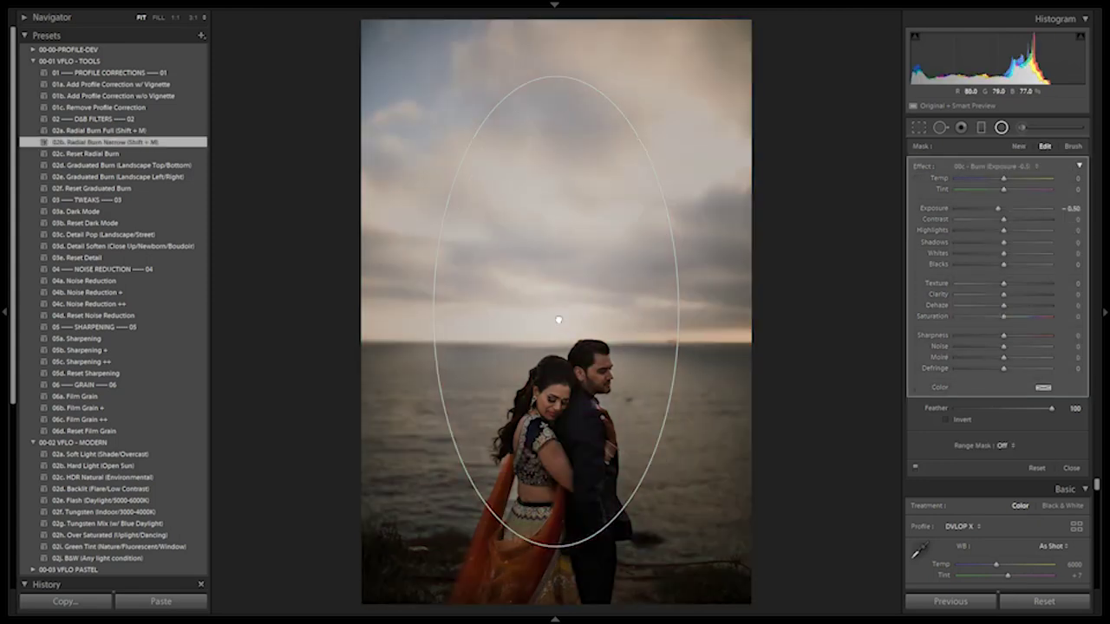
left_click_drag(558, 320, 569, 393)
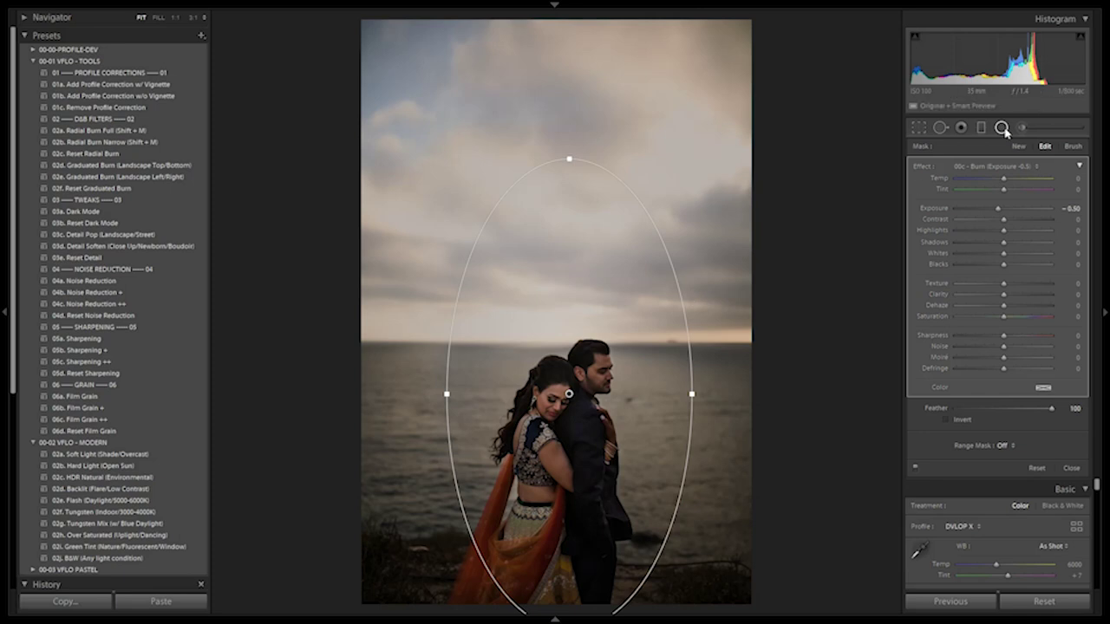
Step: Set the contrast to −20 and the exposure to −4.49
key("d")
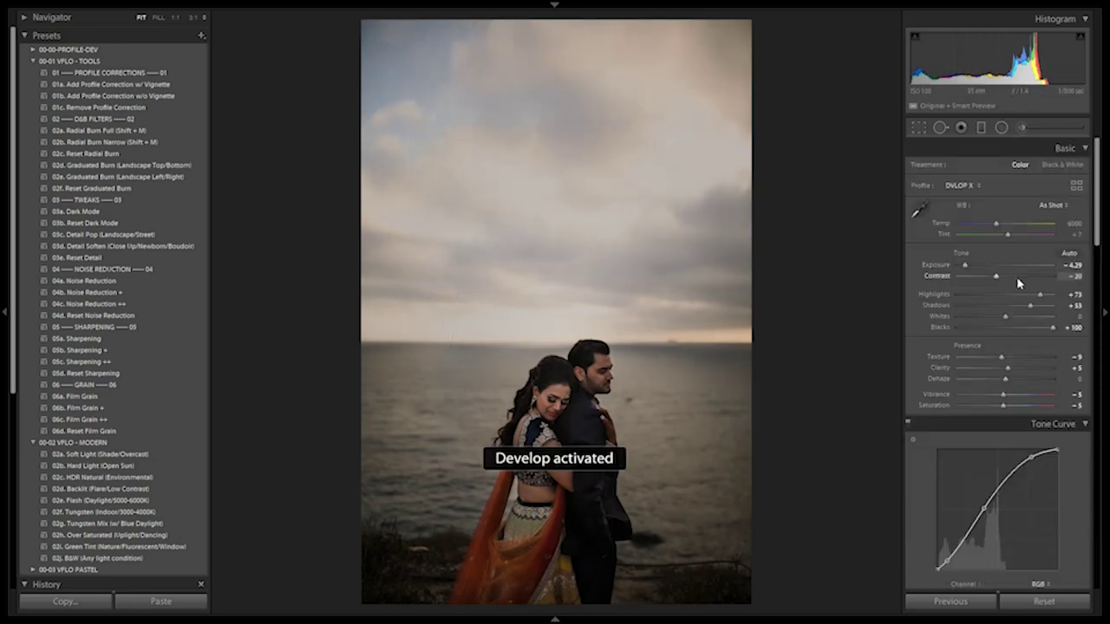
key("Down")
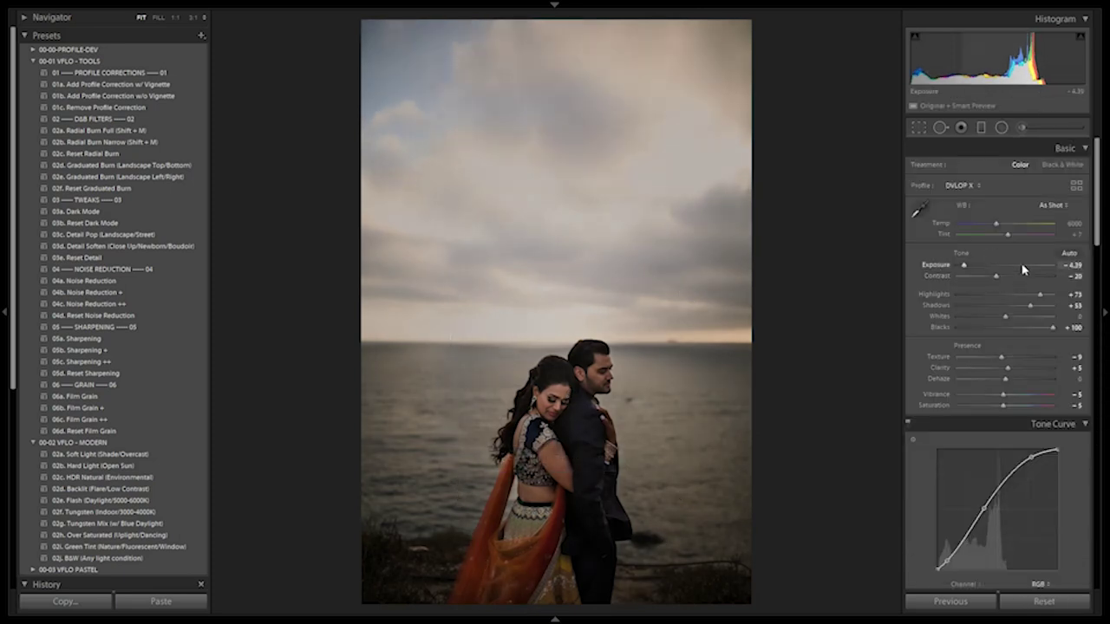
scroll(1024, 270, "down", 5)
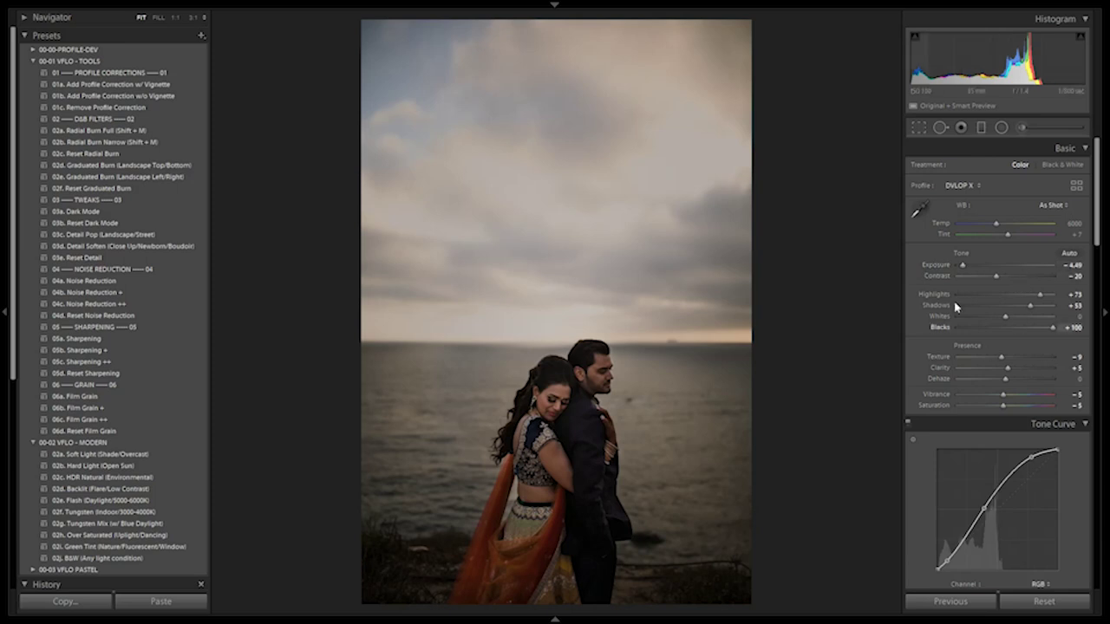
Step: Warm the white balance by setting the tint to +27 and the temperature to 6400
scroll(1007, 227, "up", 4)
scroll(1006, 227, "down", 2)
scroll(1020, 240, "up", 4)
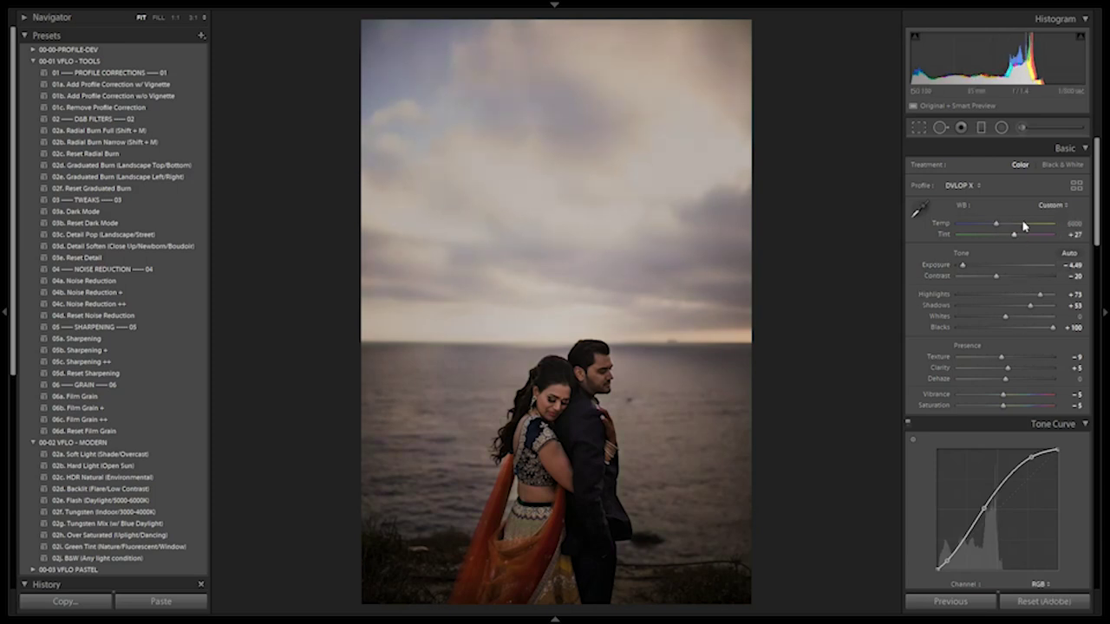
scroll(1023, 225, "up", 4)
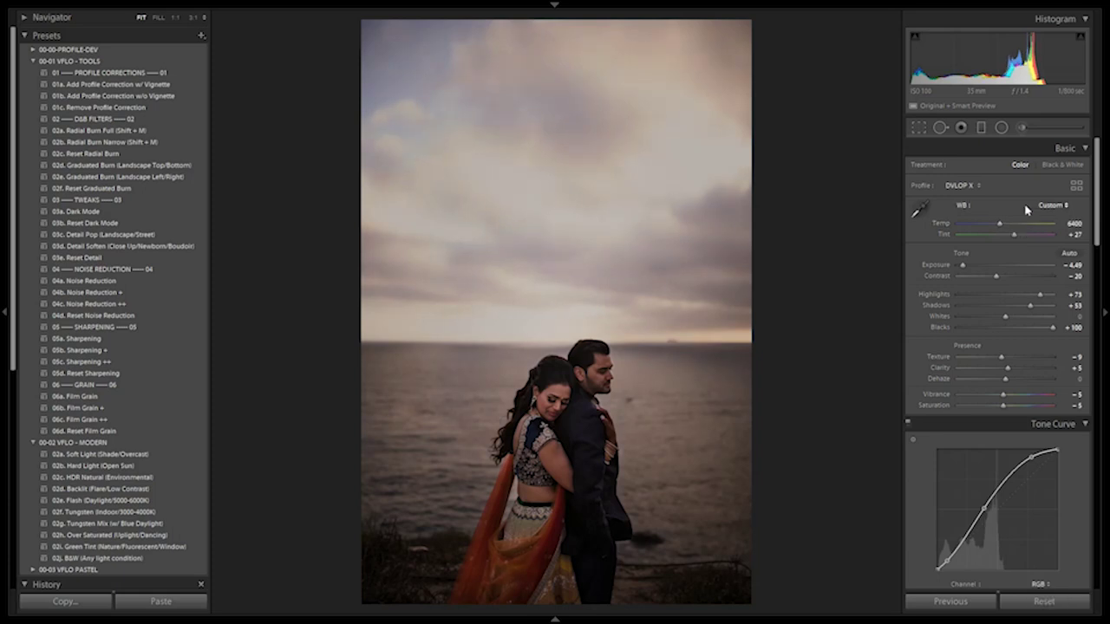
Step: Compare the HDR and Dark Mode versions of the portrait side by side in Survey view
key("g")
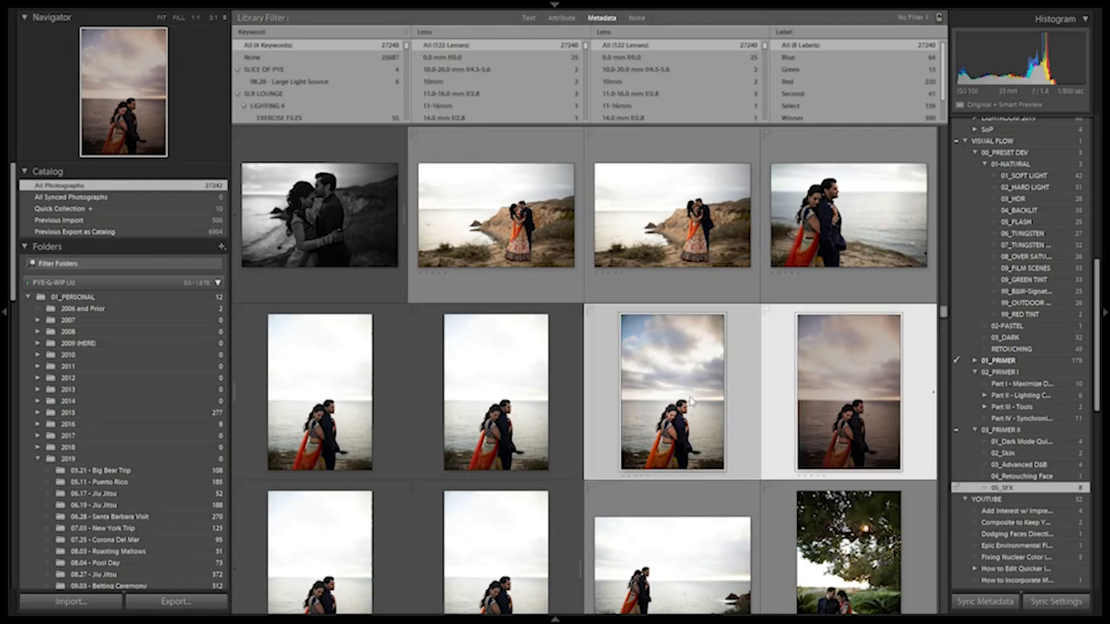
key("n")
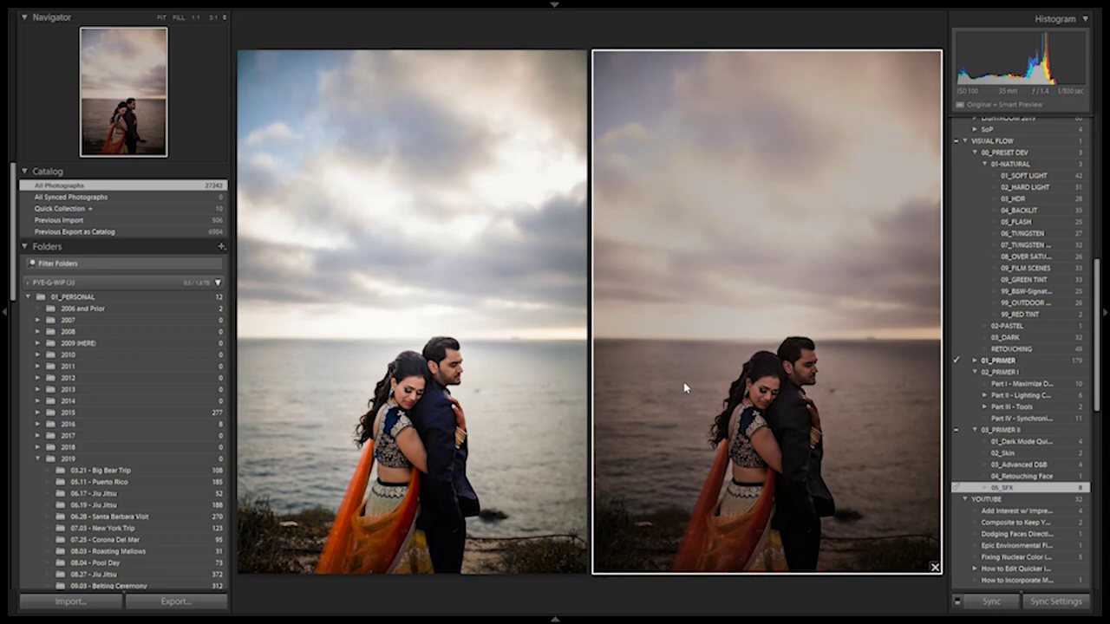
key("d")
key("n")
key("b")
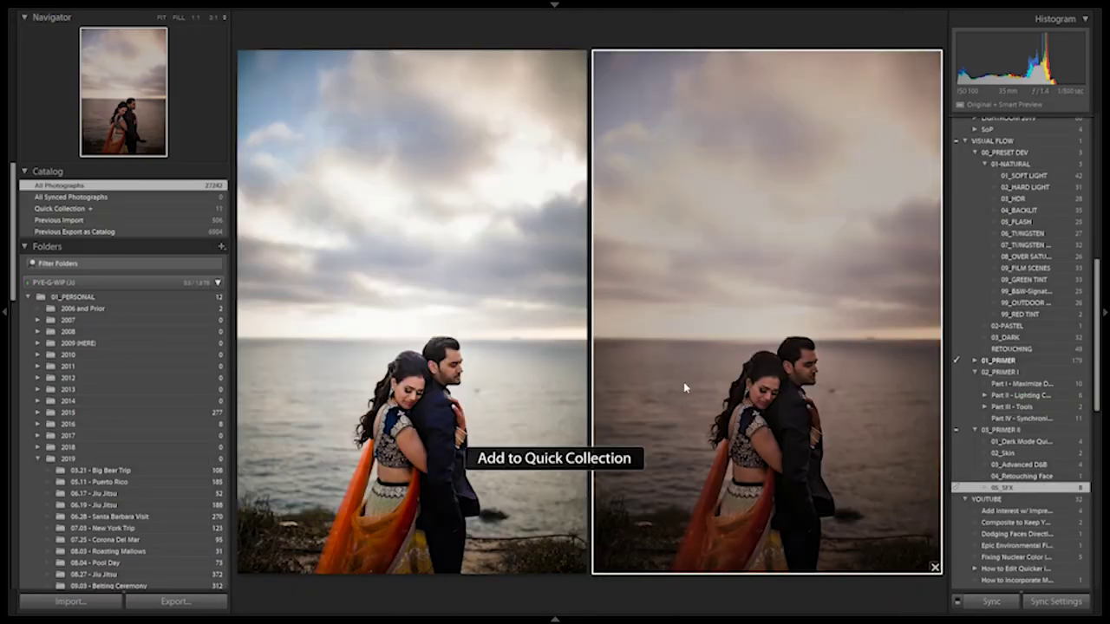
key("e")
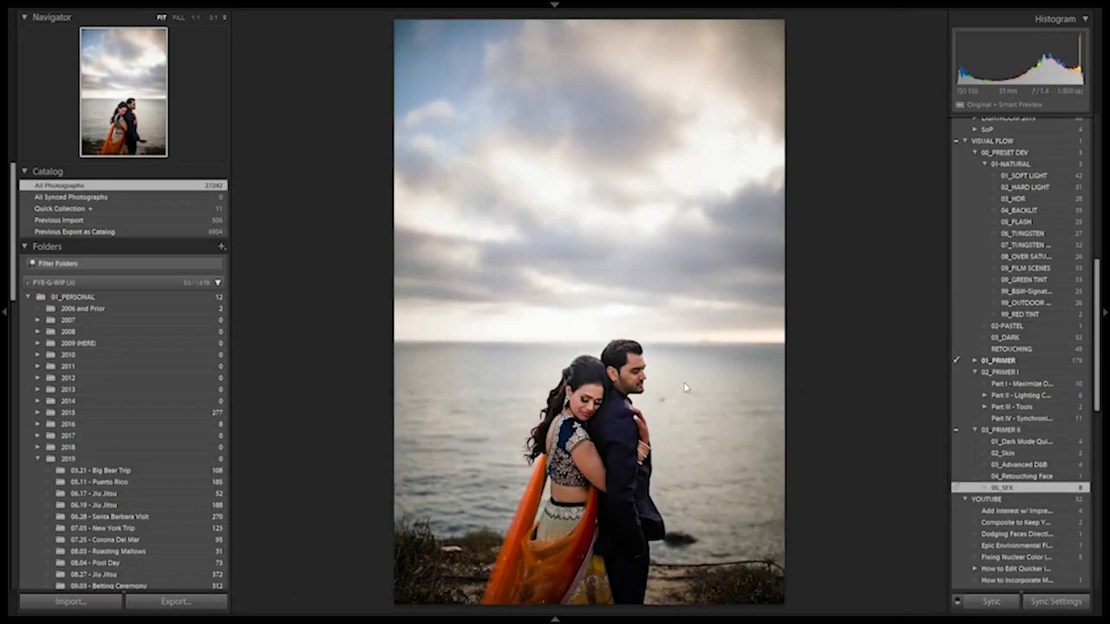
key("n")
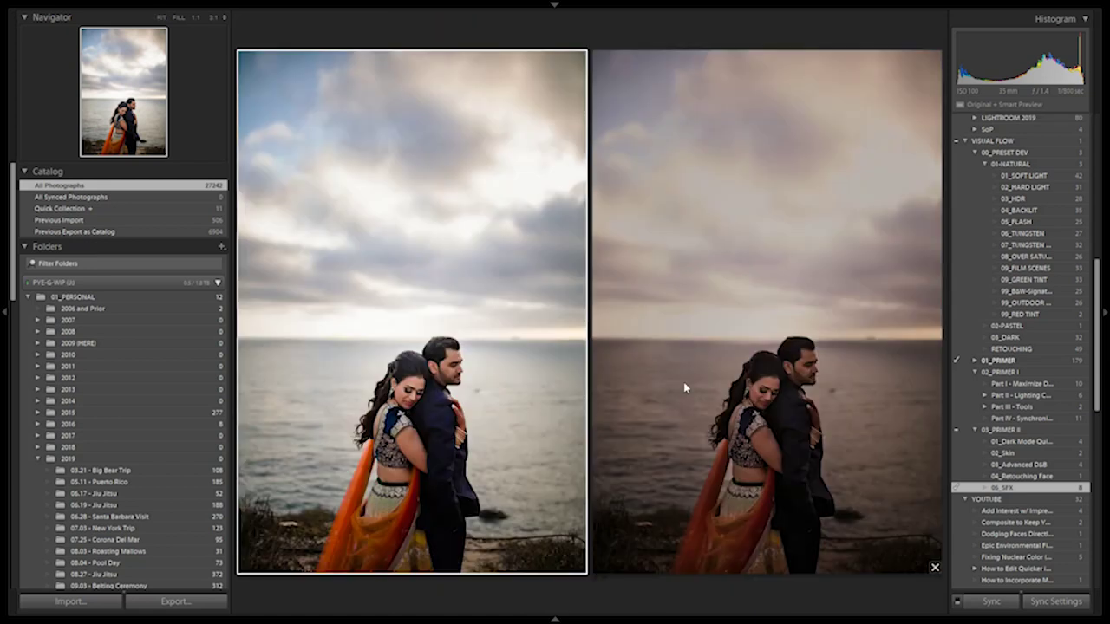
Step: View both versions with the side panels hidden and the lights out, then return to the grid
key("shift+Tab")
key("l")
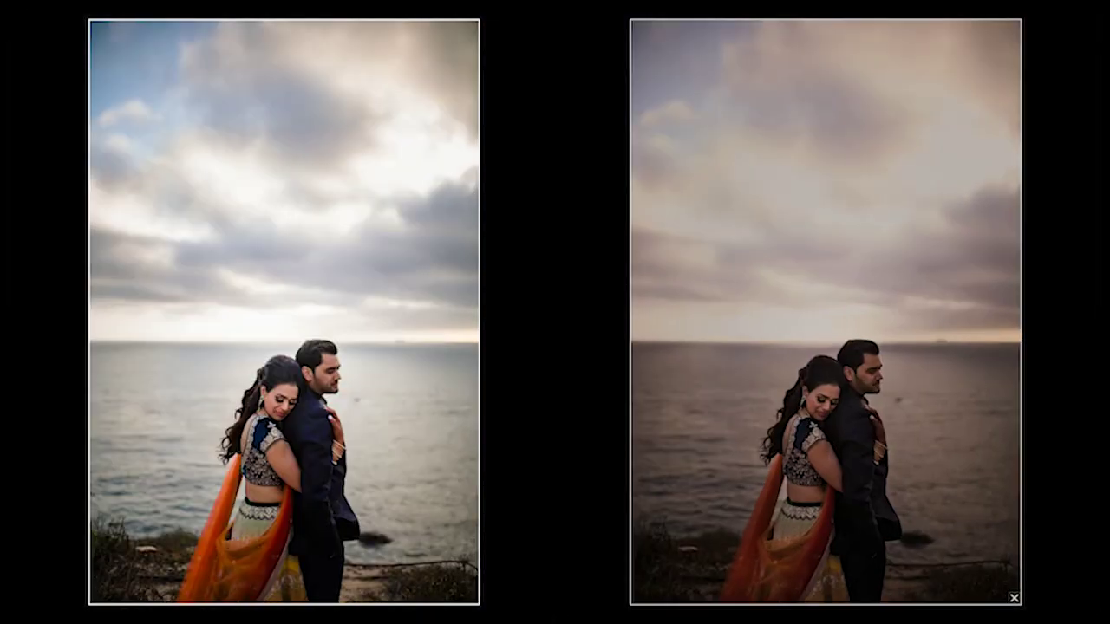
key("g")
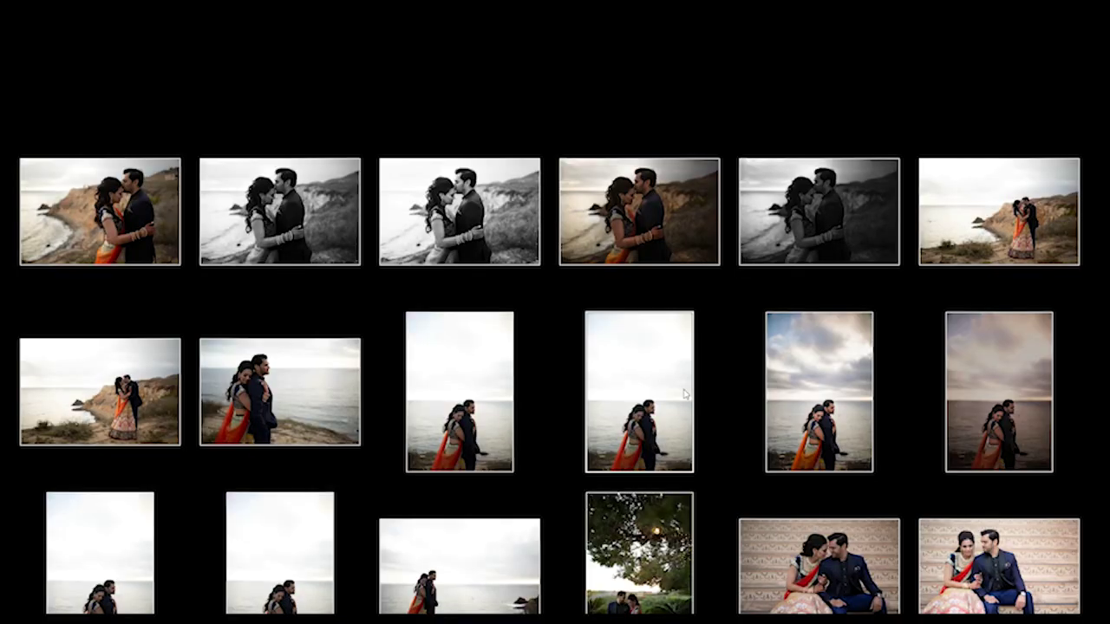